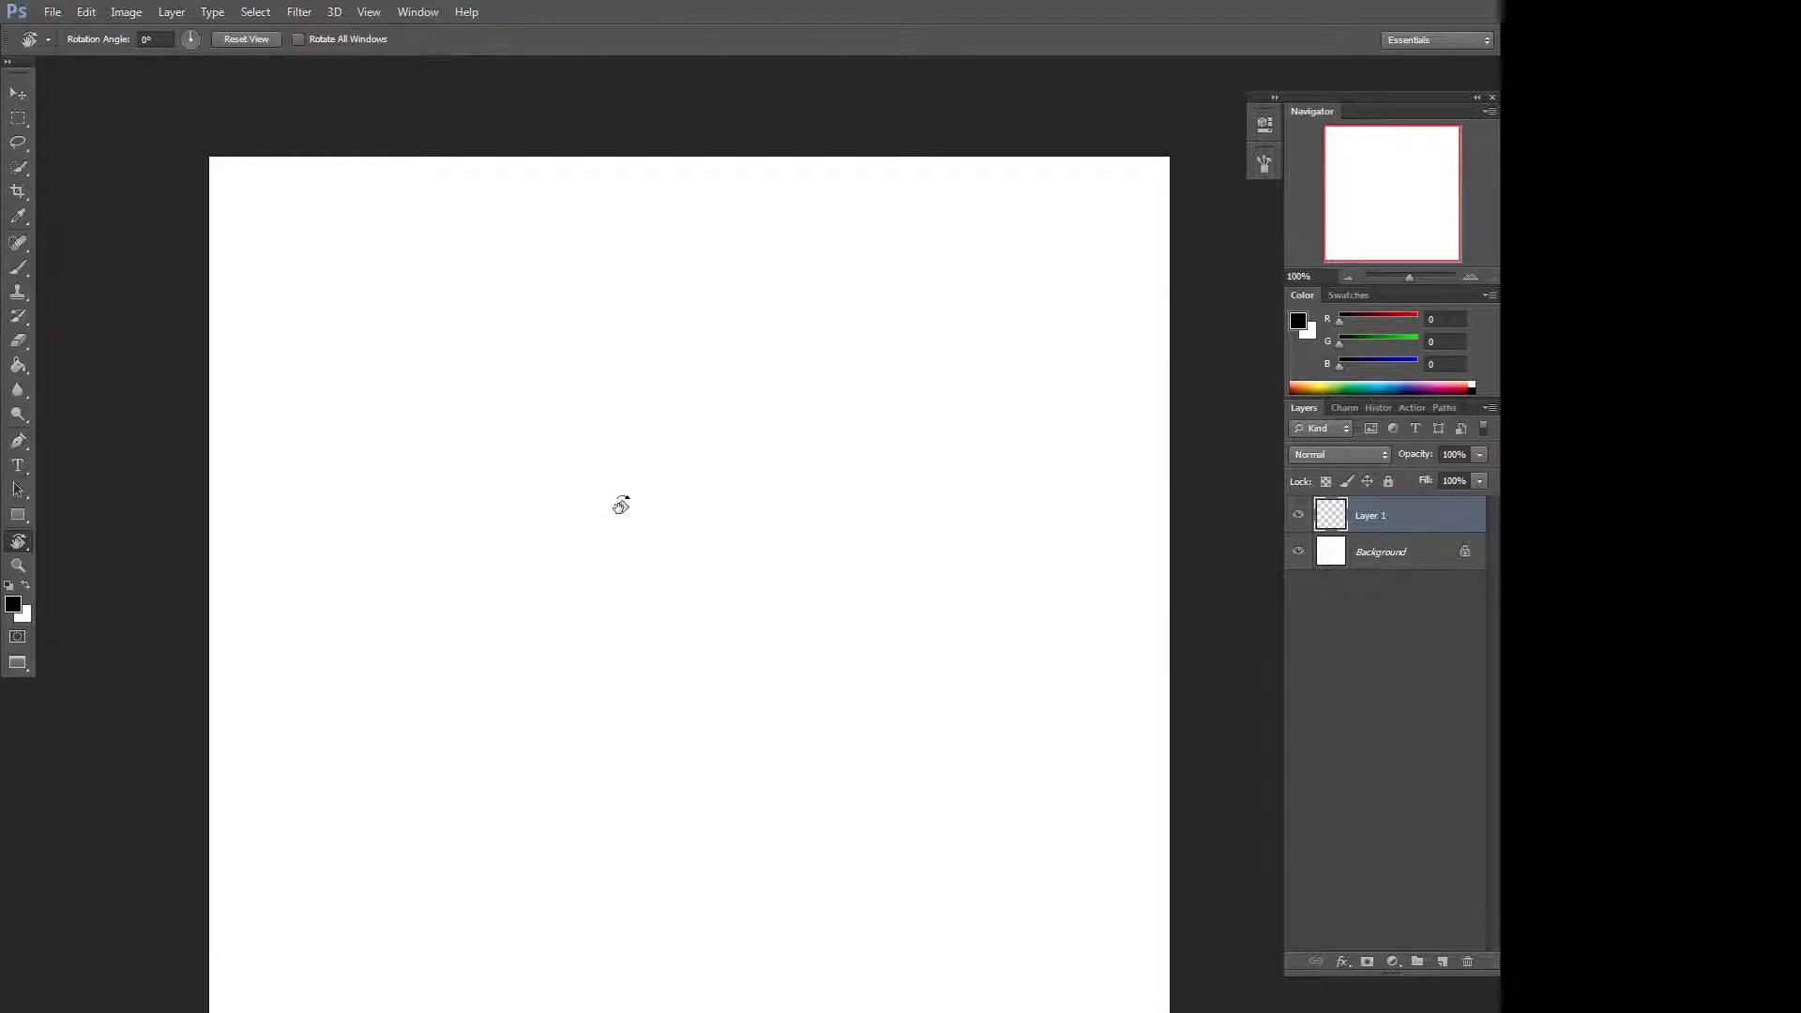
Paint a dot and a looping stroke at 9% opacity with a round Brush preset, and clear the layer.
key(b)
right_click(610, 440)
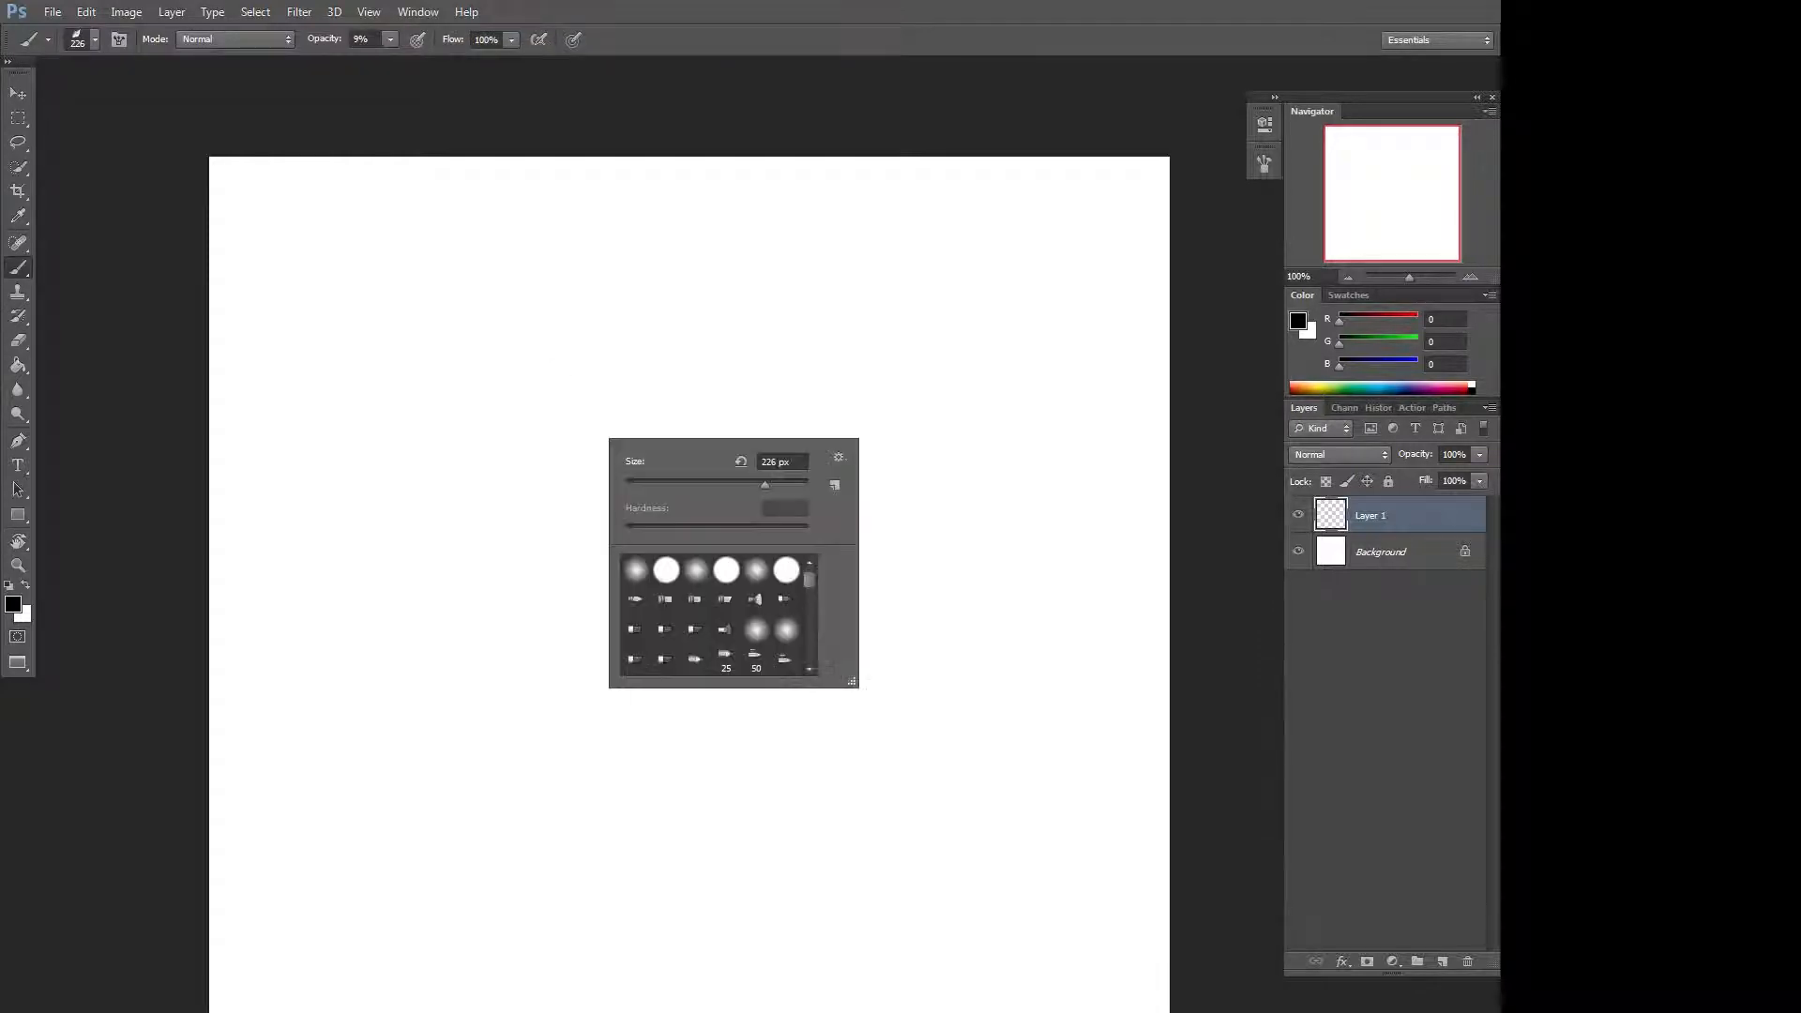
click(666, 570)
click(642, 298)
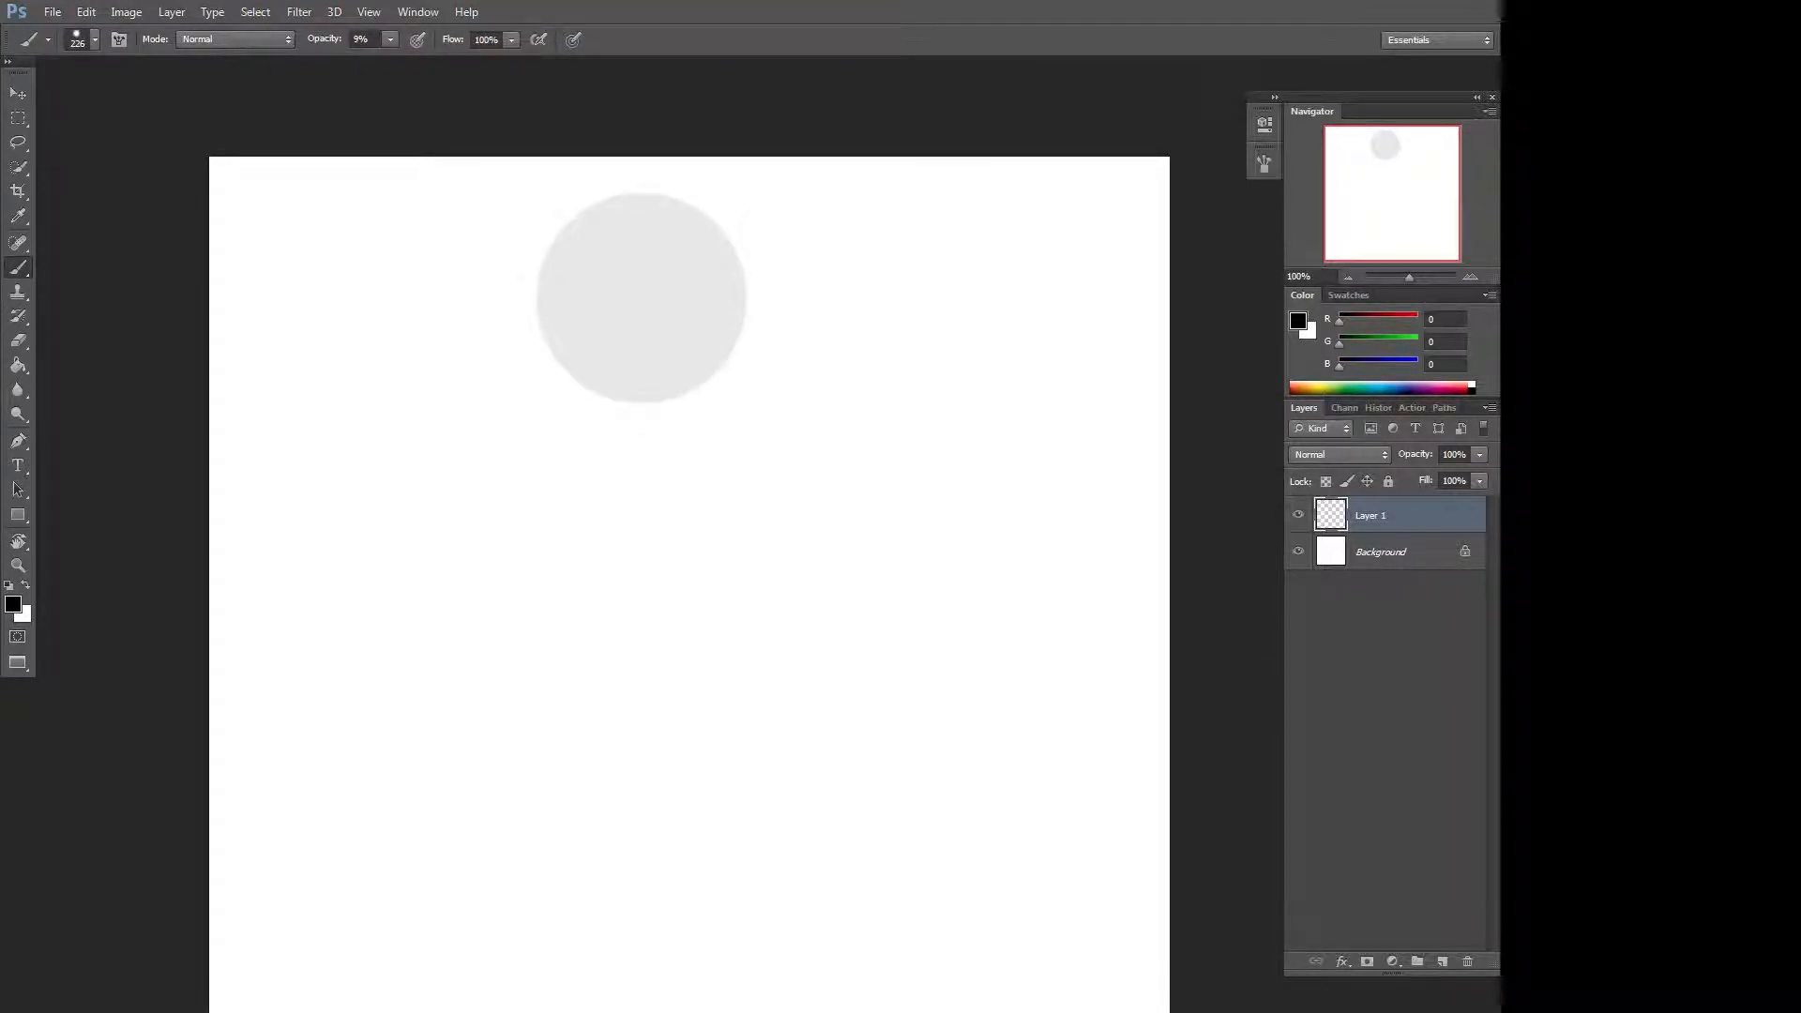
mouse_move(642, 311)
mouse_down()
mouse_move(635, 450)
mouse_move(563, 527)
mouse_move(506, 853)
mouse_move(849, 371)
mouse_up()
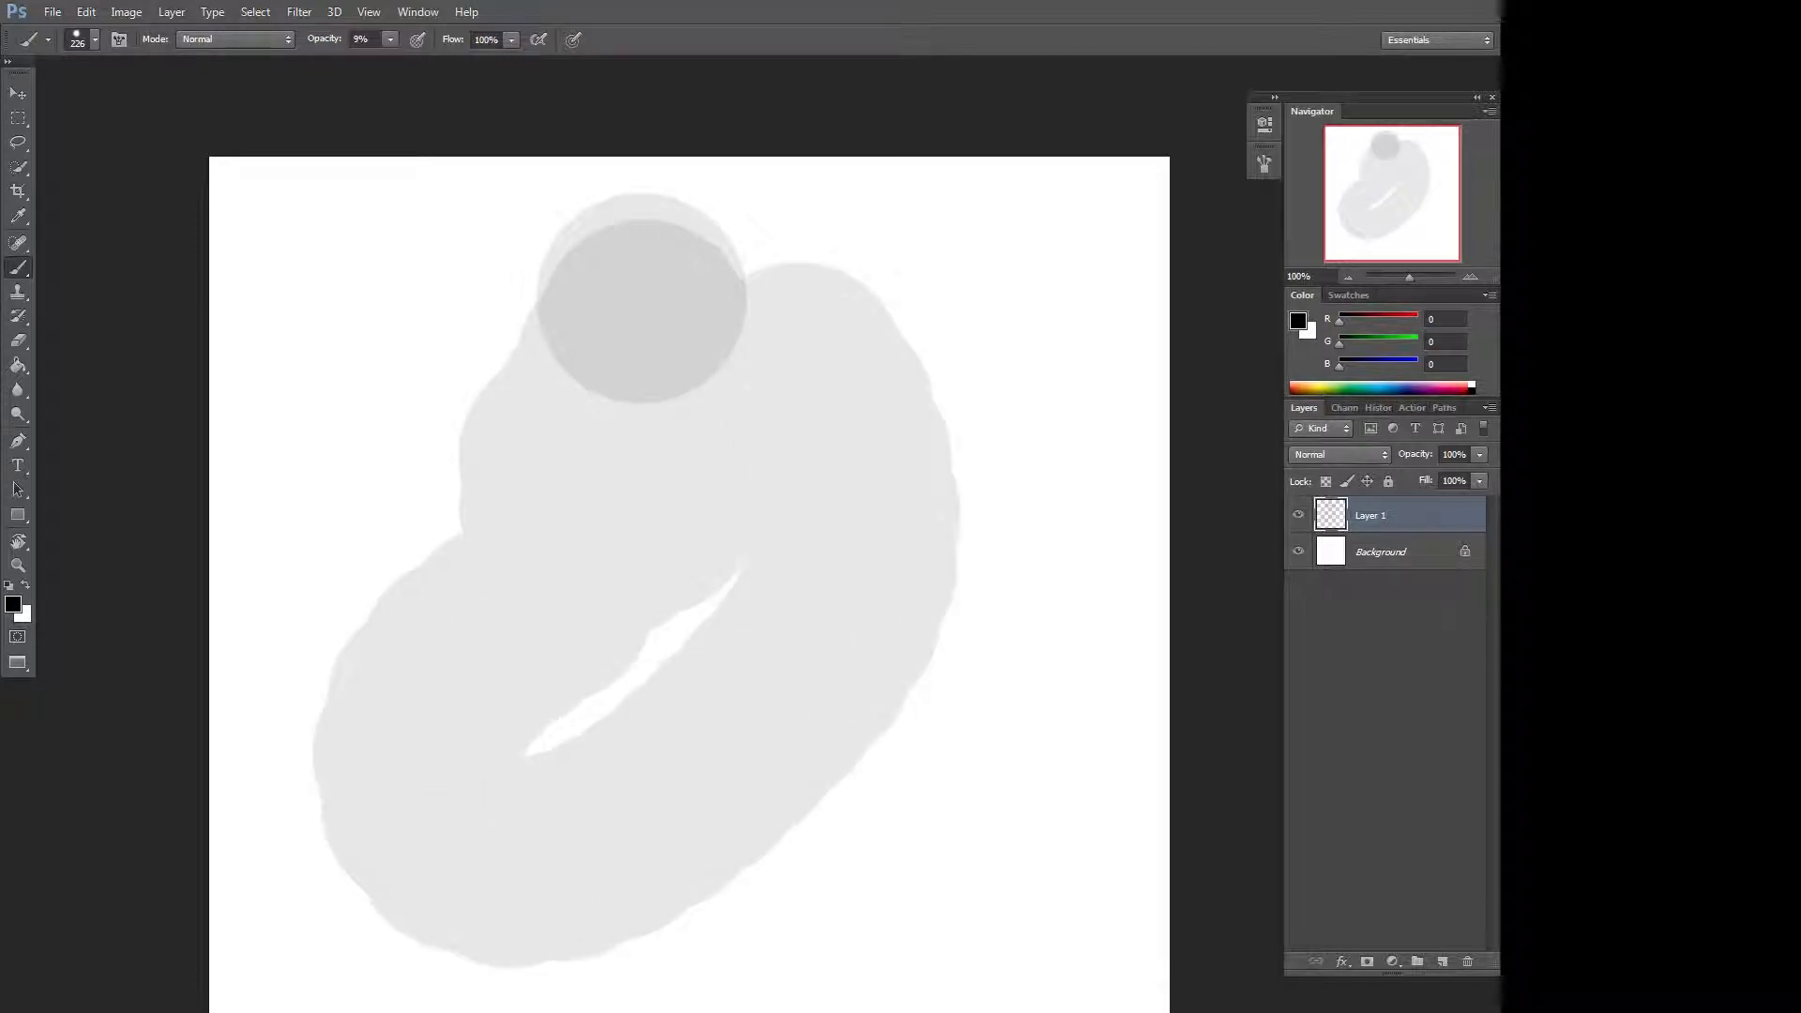
key(ctrl+a)
key(Delete)
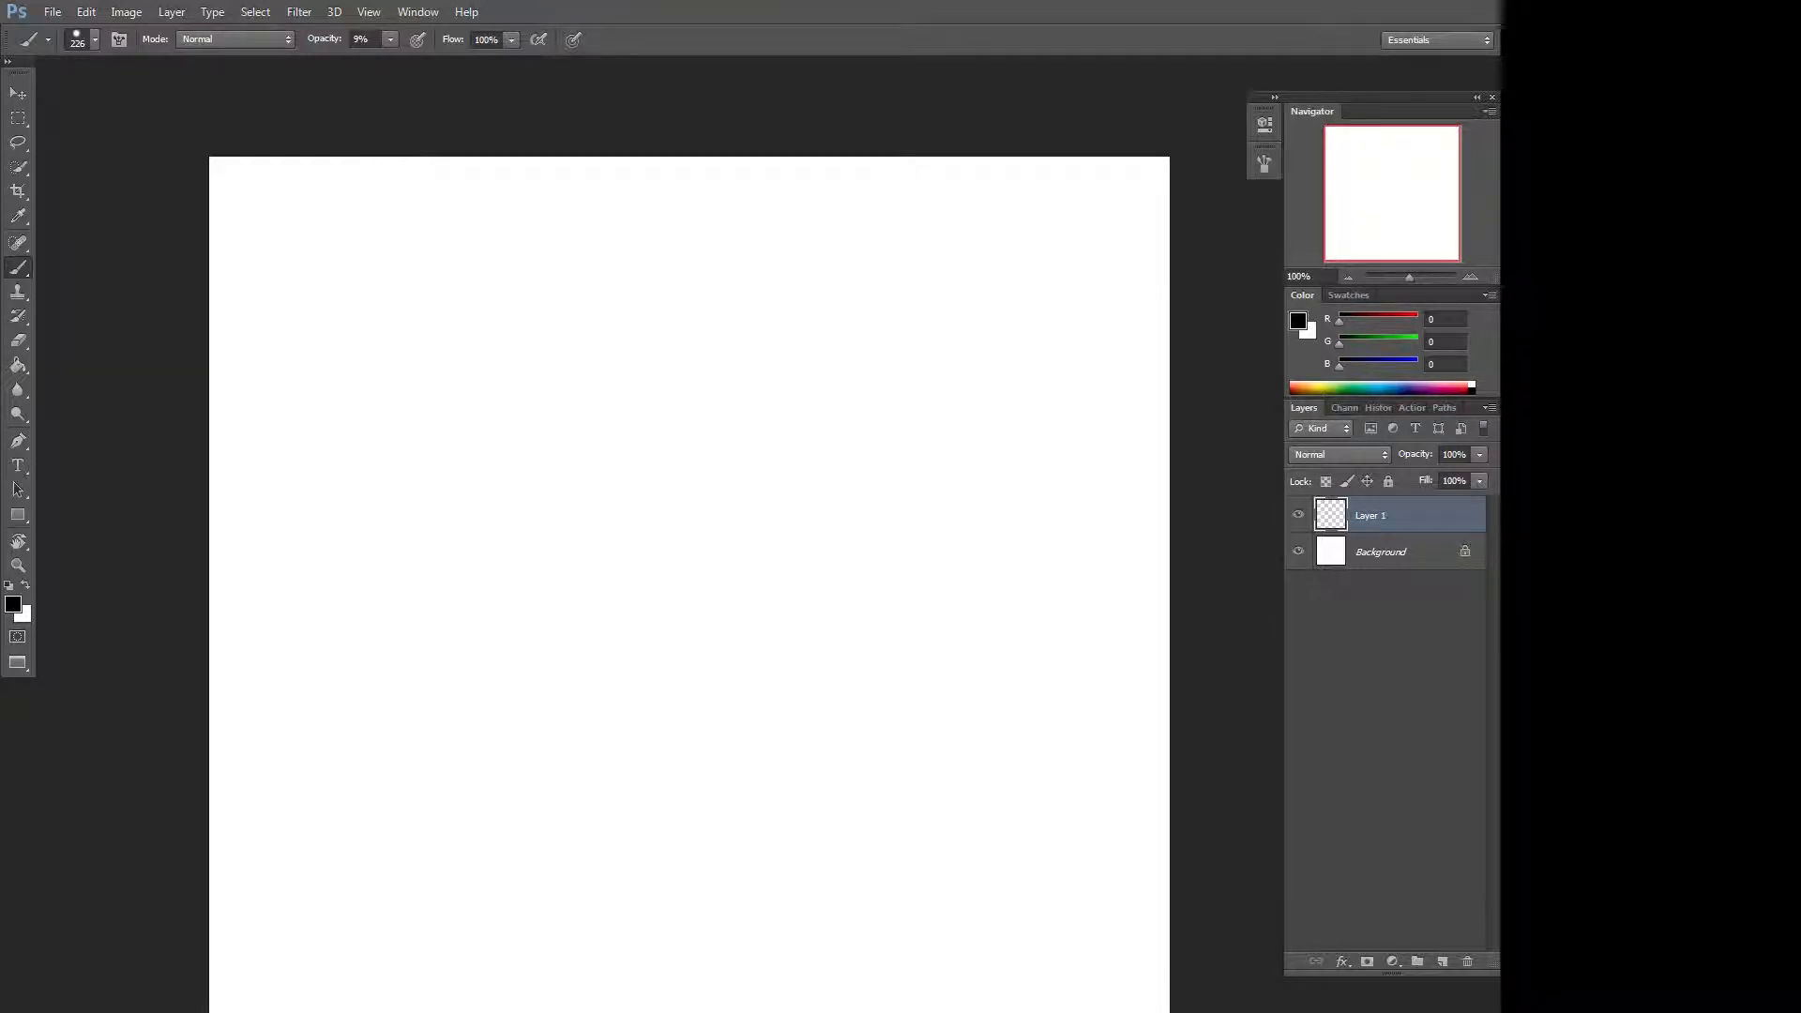
Set the brush opacity to 100% and paint a thick black arcing stroke.
click(389, 42)
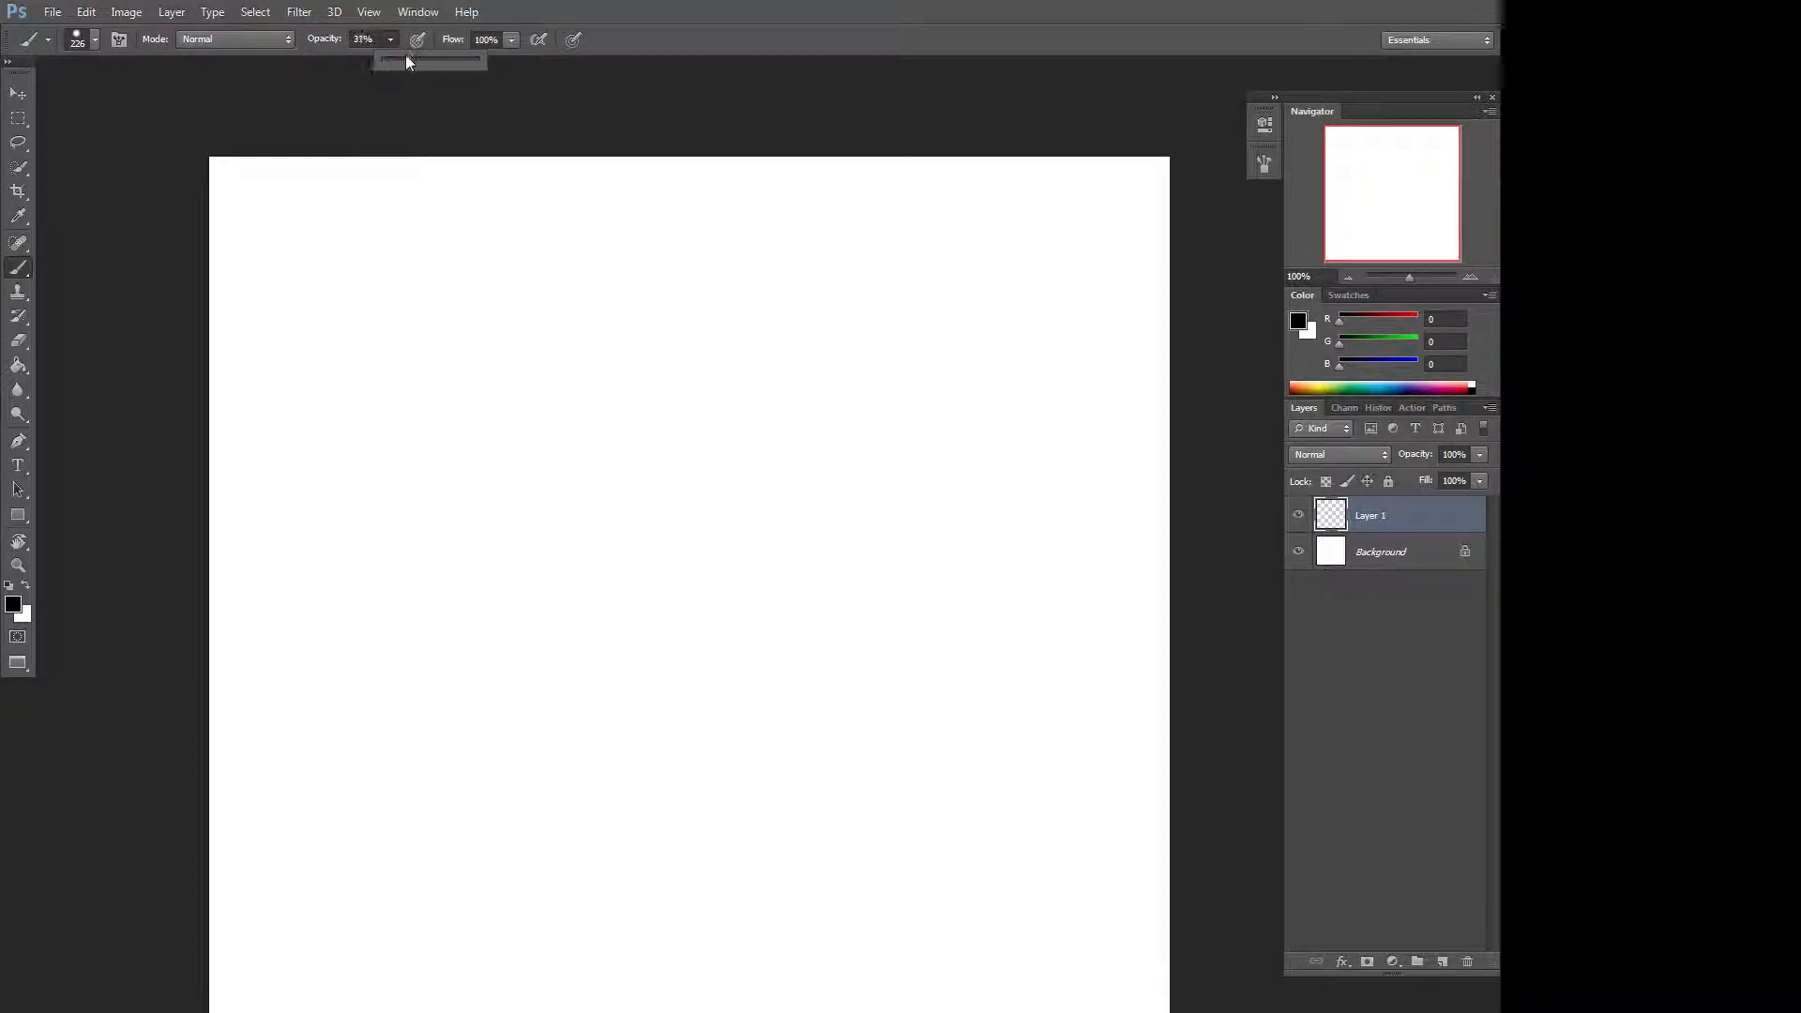
drag(405, 56, 540, 60)
mouse_move(644, 273)
mouse_down()
mouse_move(262, 785)
mouse_move(804, 313)
mouse_move(849, 338)
mouse_up()
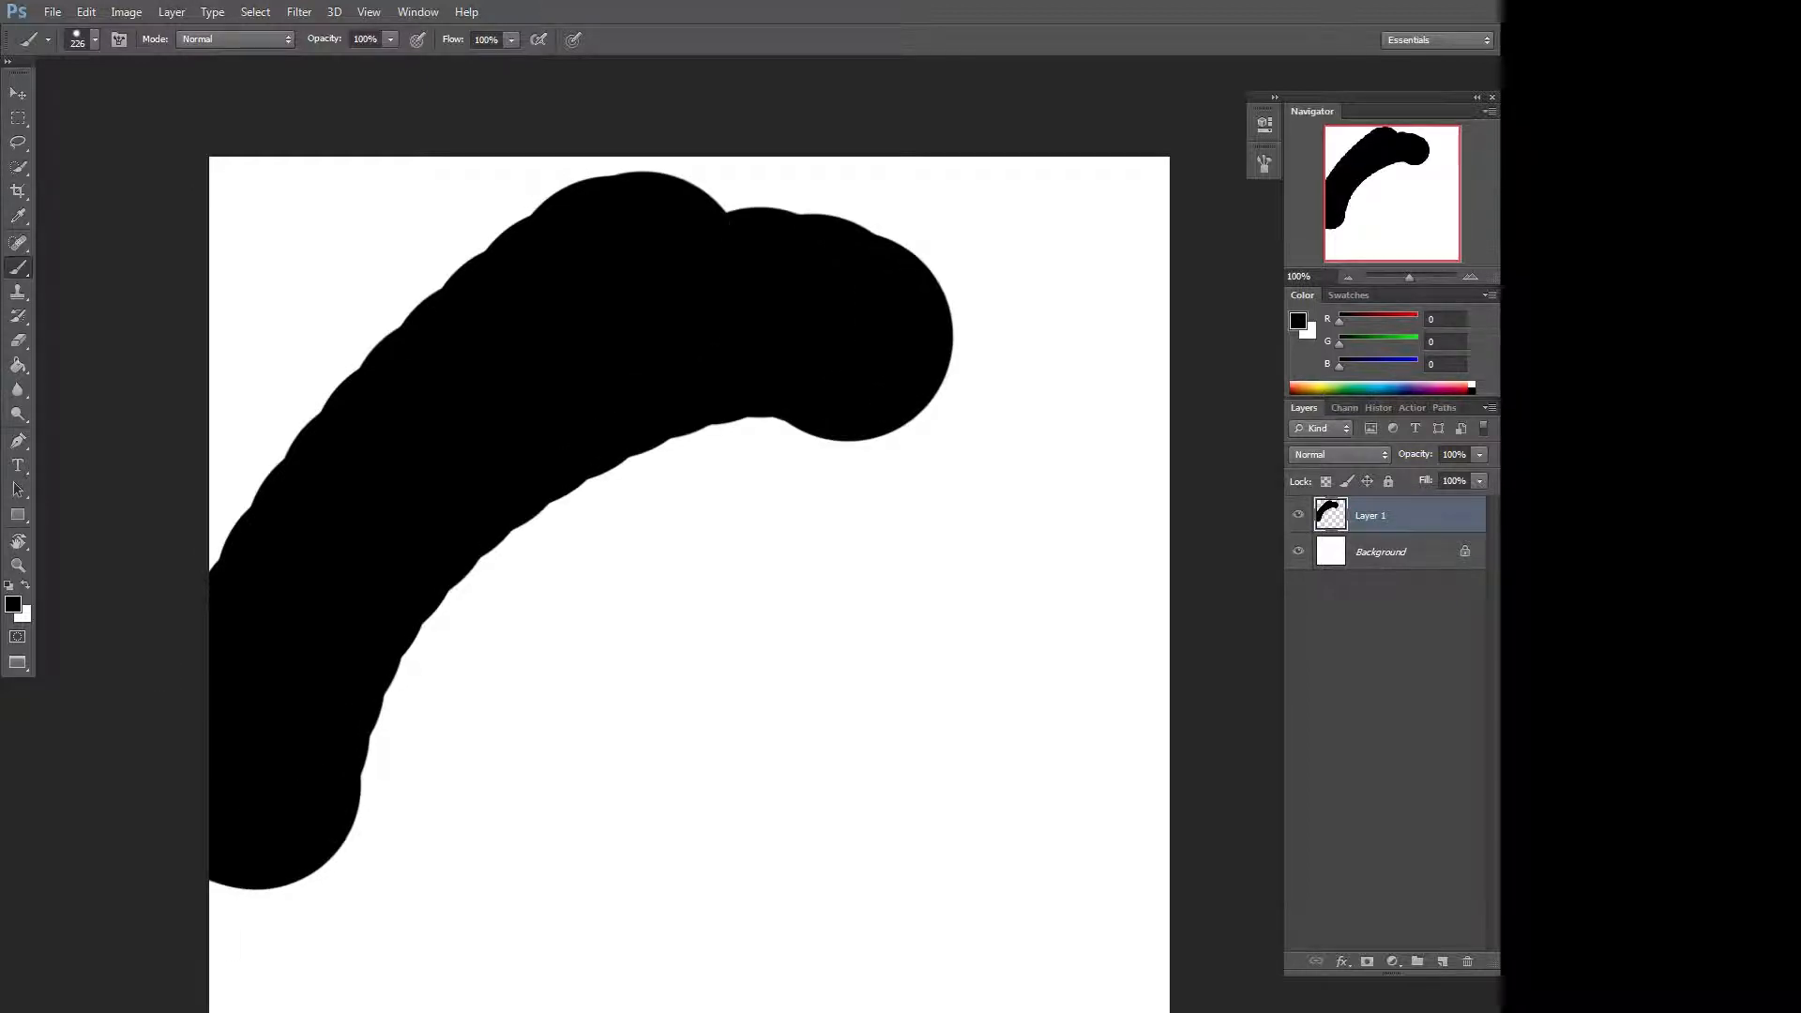
Paint a gray diagonal stroke at 48% opacity and clear the layer.
click(388, 44)
drag(340, 59, 345, 62)
mouse_move(924, 577)
mouse_down()
mouse_move(441, 985)
mouse_move(1097, 450)
mouse_up()
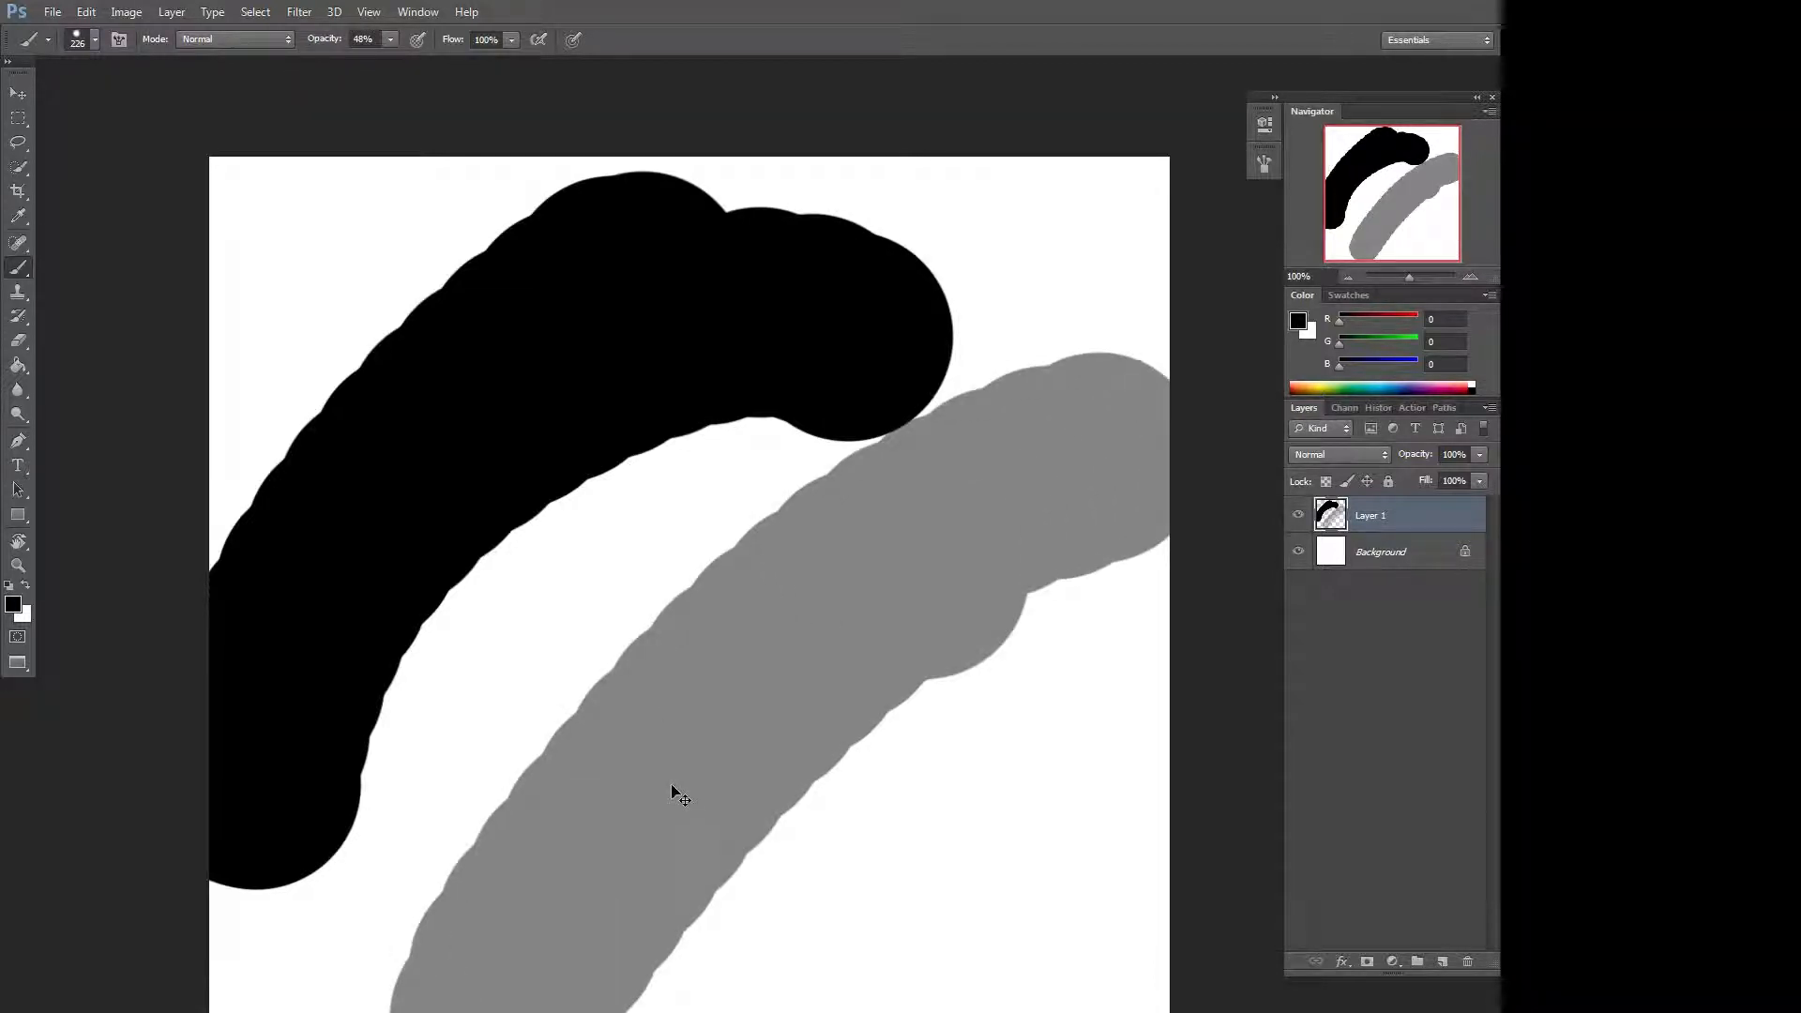
key(ctrl+a)
key(Delete)
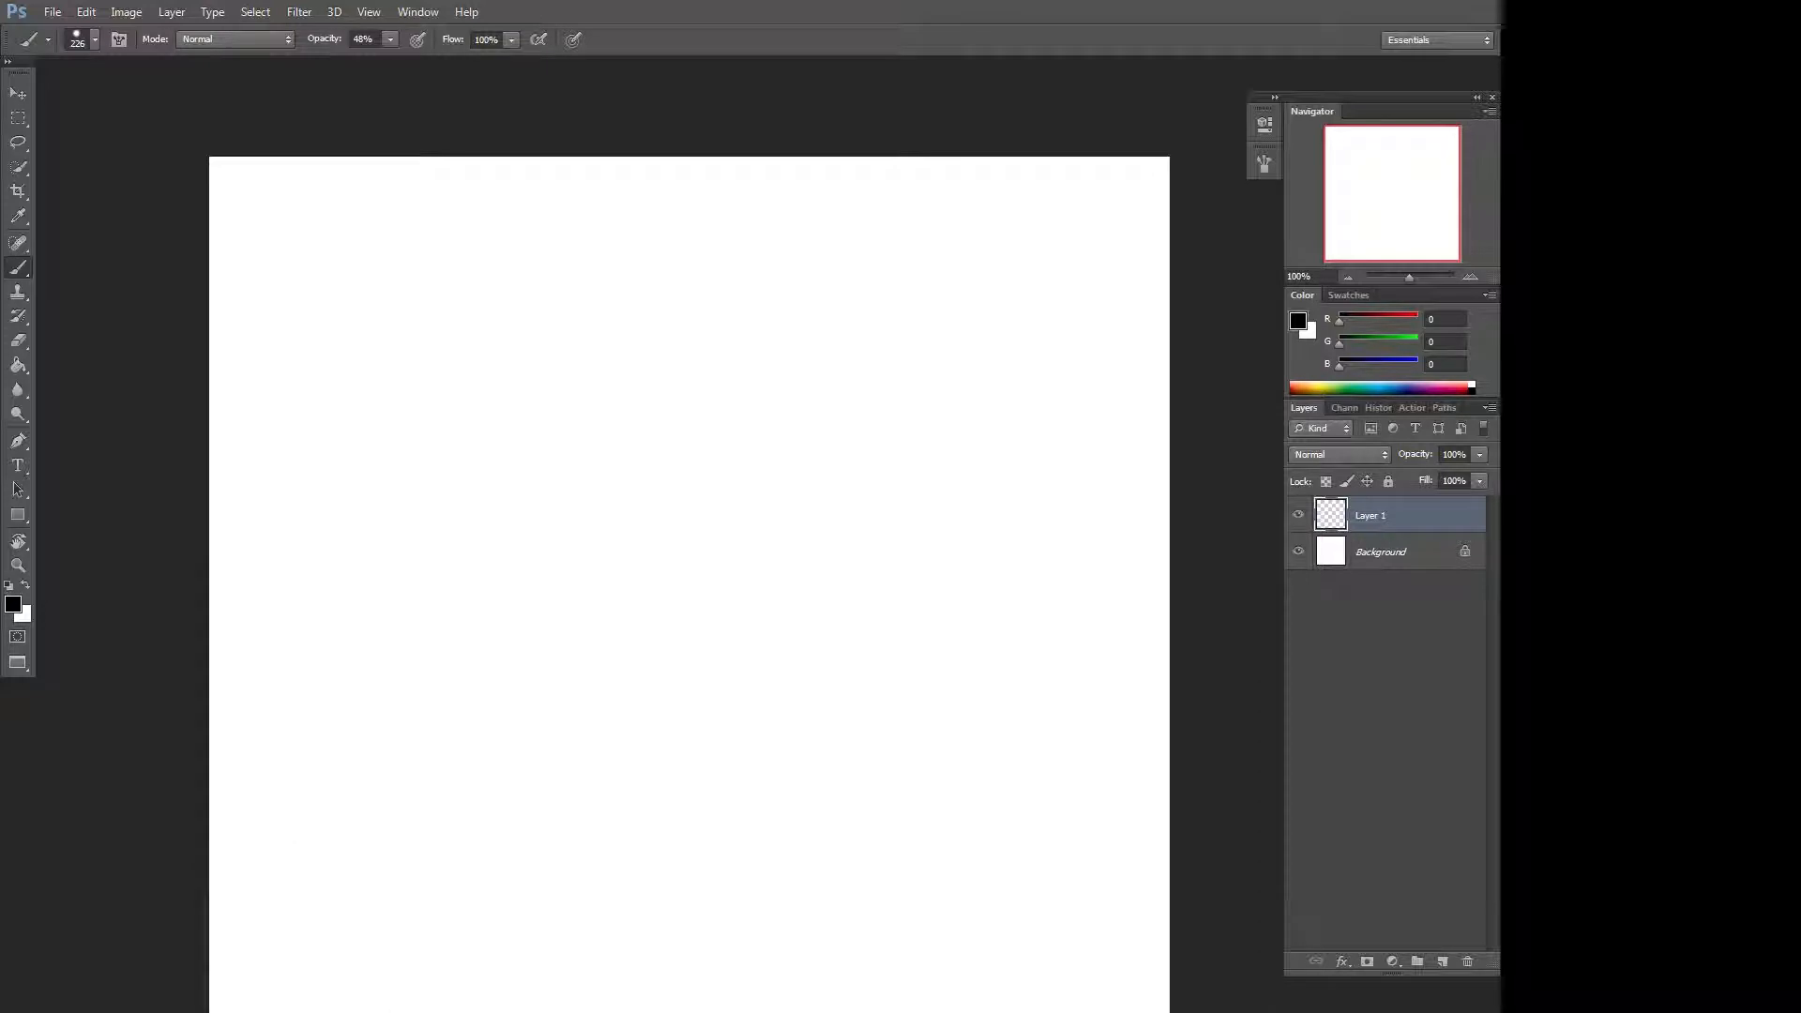
Set the brush flow to 1% and paint a faint diagonal stroke.
click(511, 40)
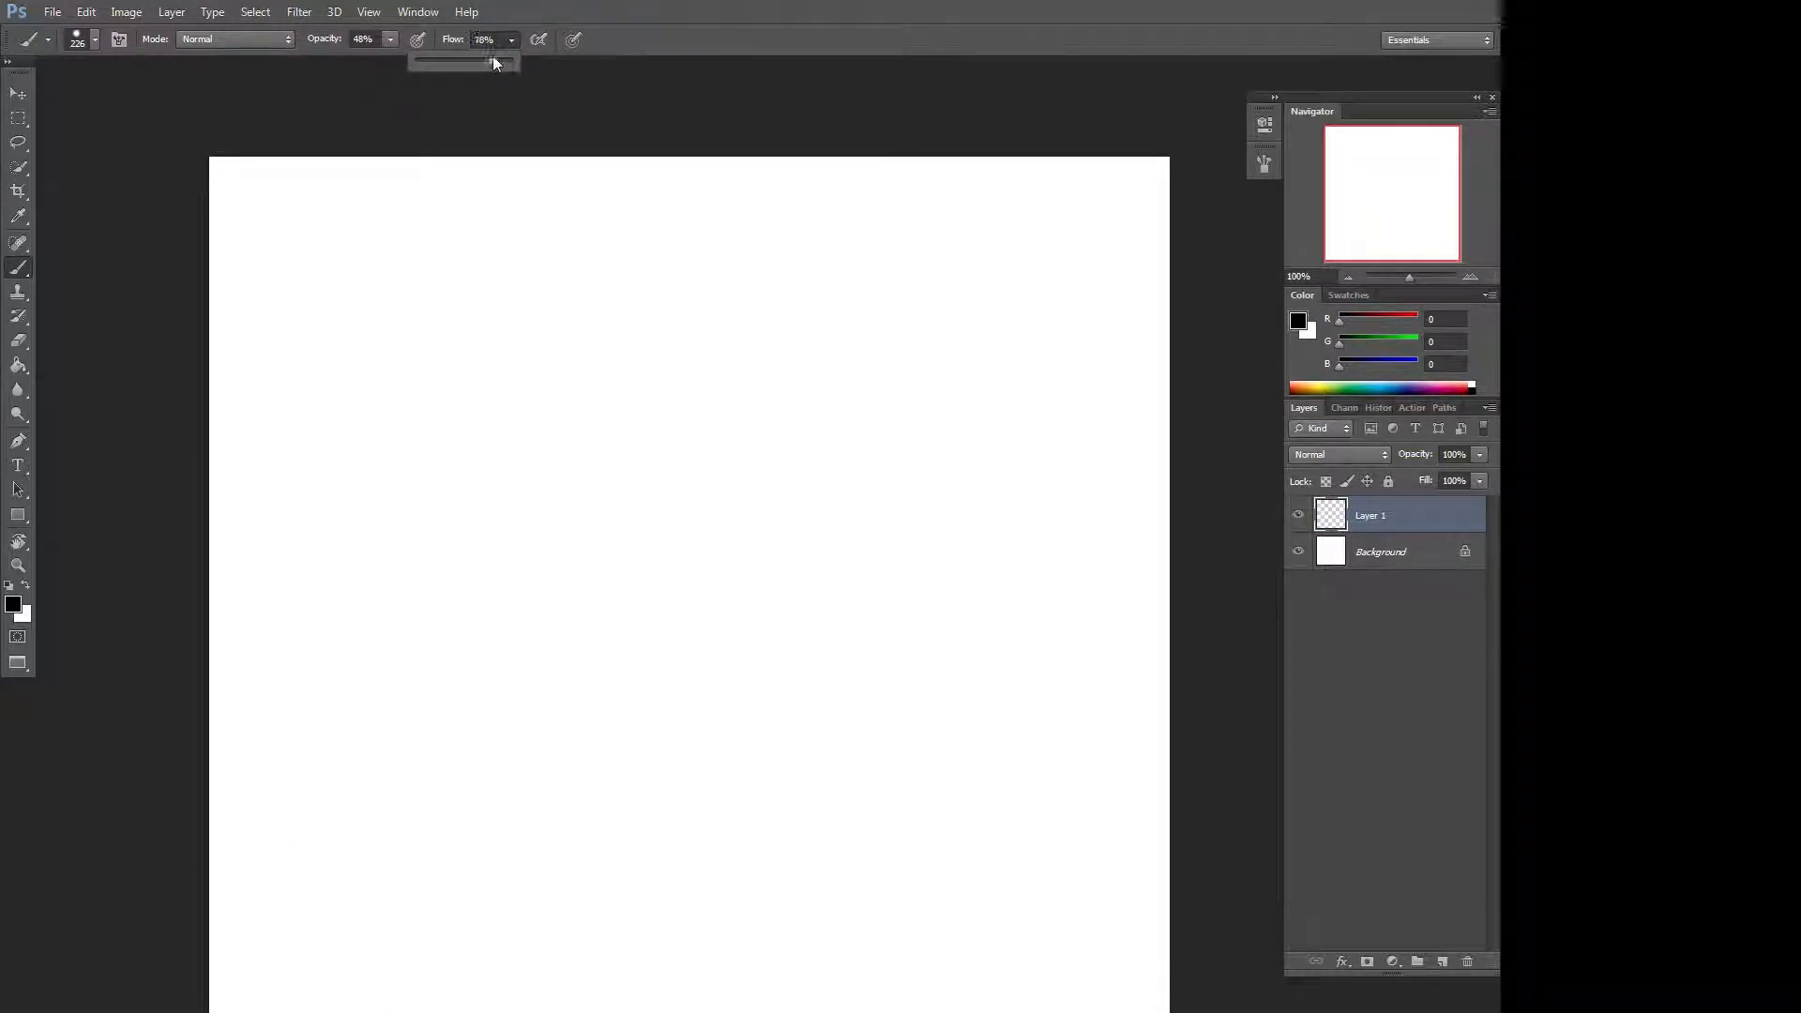
mouse_move(282, 685)
mouse_down()
mouse_move(356, 601)
mouse_move(825, 309)
mouse_move(938, 272)
mouse_up()
Set the flow to 65%, paint two overlapping looping strokes, and clear the layer.
click(511, 41)
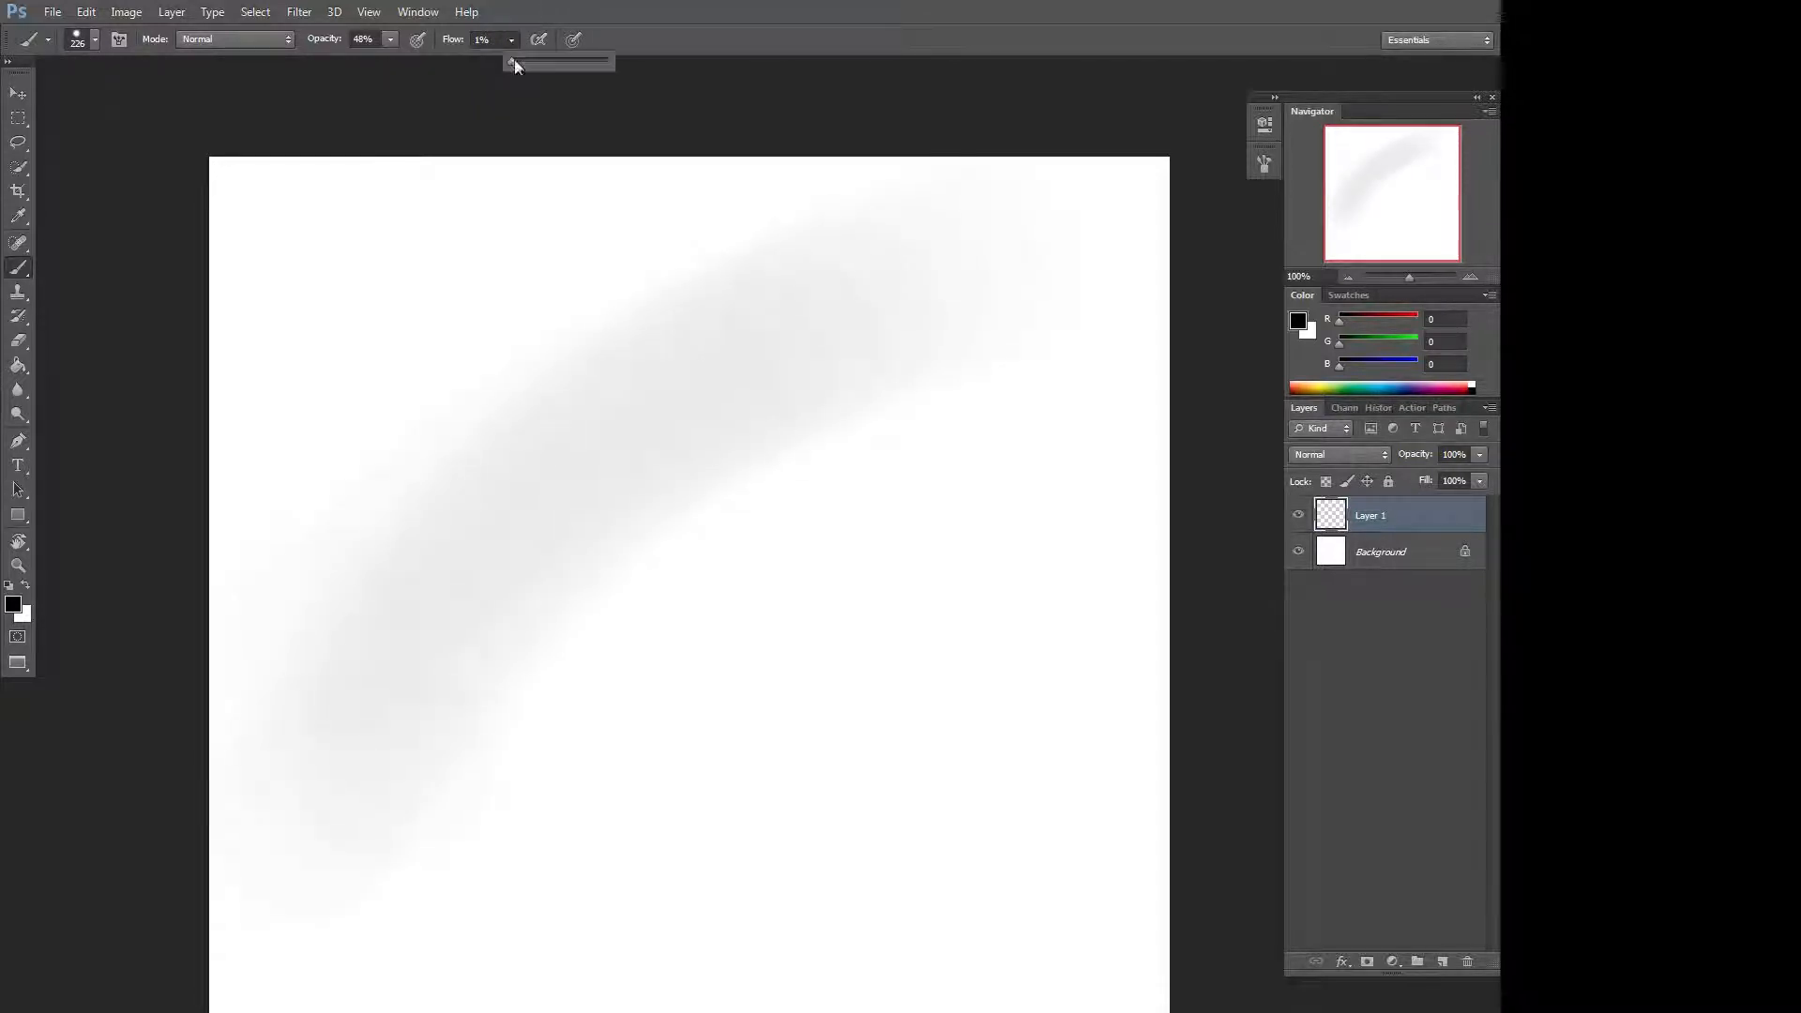
mouse_move(746, 323)
mouse_down()
mouse_move(495, 581)
mouse_move(413, 880)
mouse_move(764, 961)
mouse_move(854, 727)
mouse_move(897, 413)
mouse_move(972, 344)
mouse_move(1057, 505)
mouse_move(995, 750)
mouse_up()
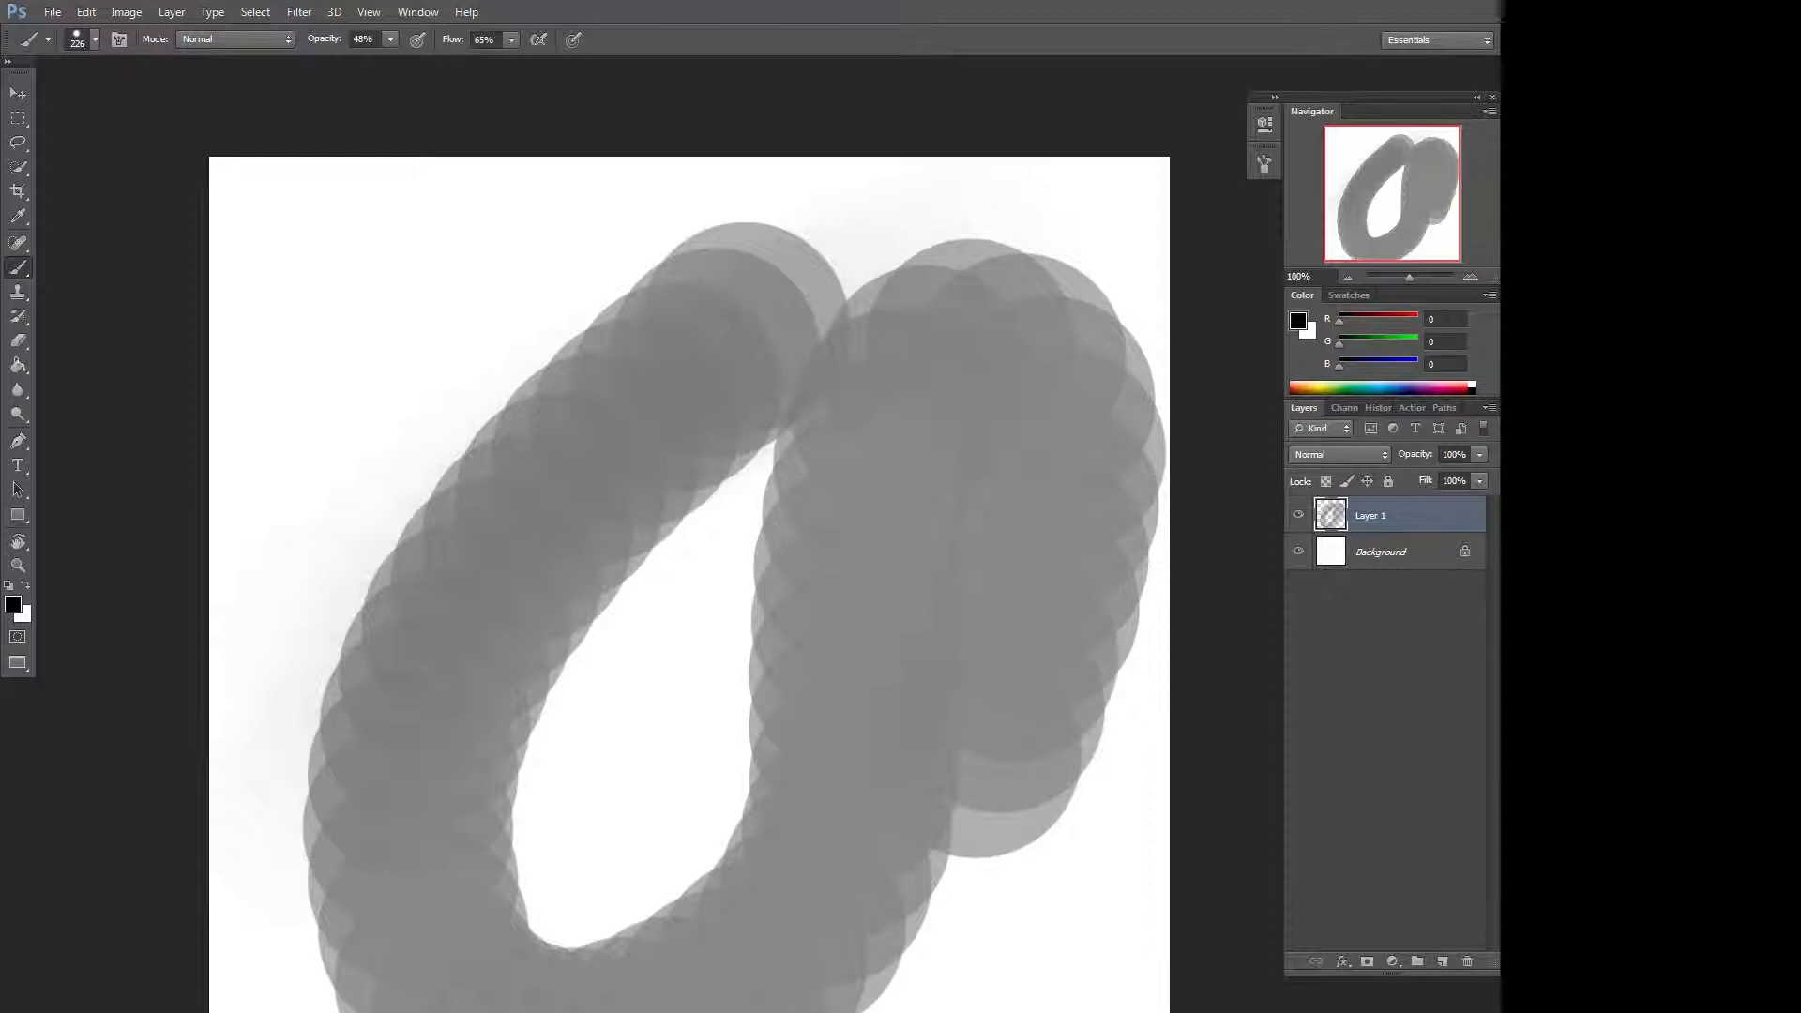
mouse_move(741, 235)
mouse_down()
mouse_move(563, 197)
mouse_move(253, 544)
mouse_move(366, 901)
mouse_move(488, 994)
mouse_up()
key(ctrl+a)
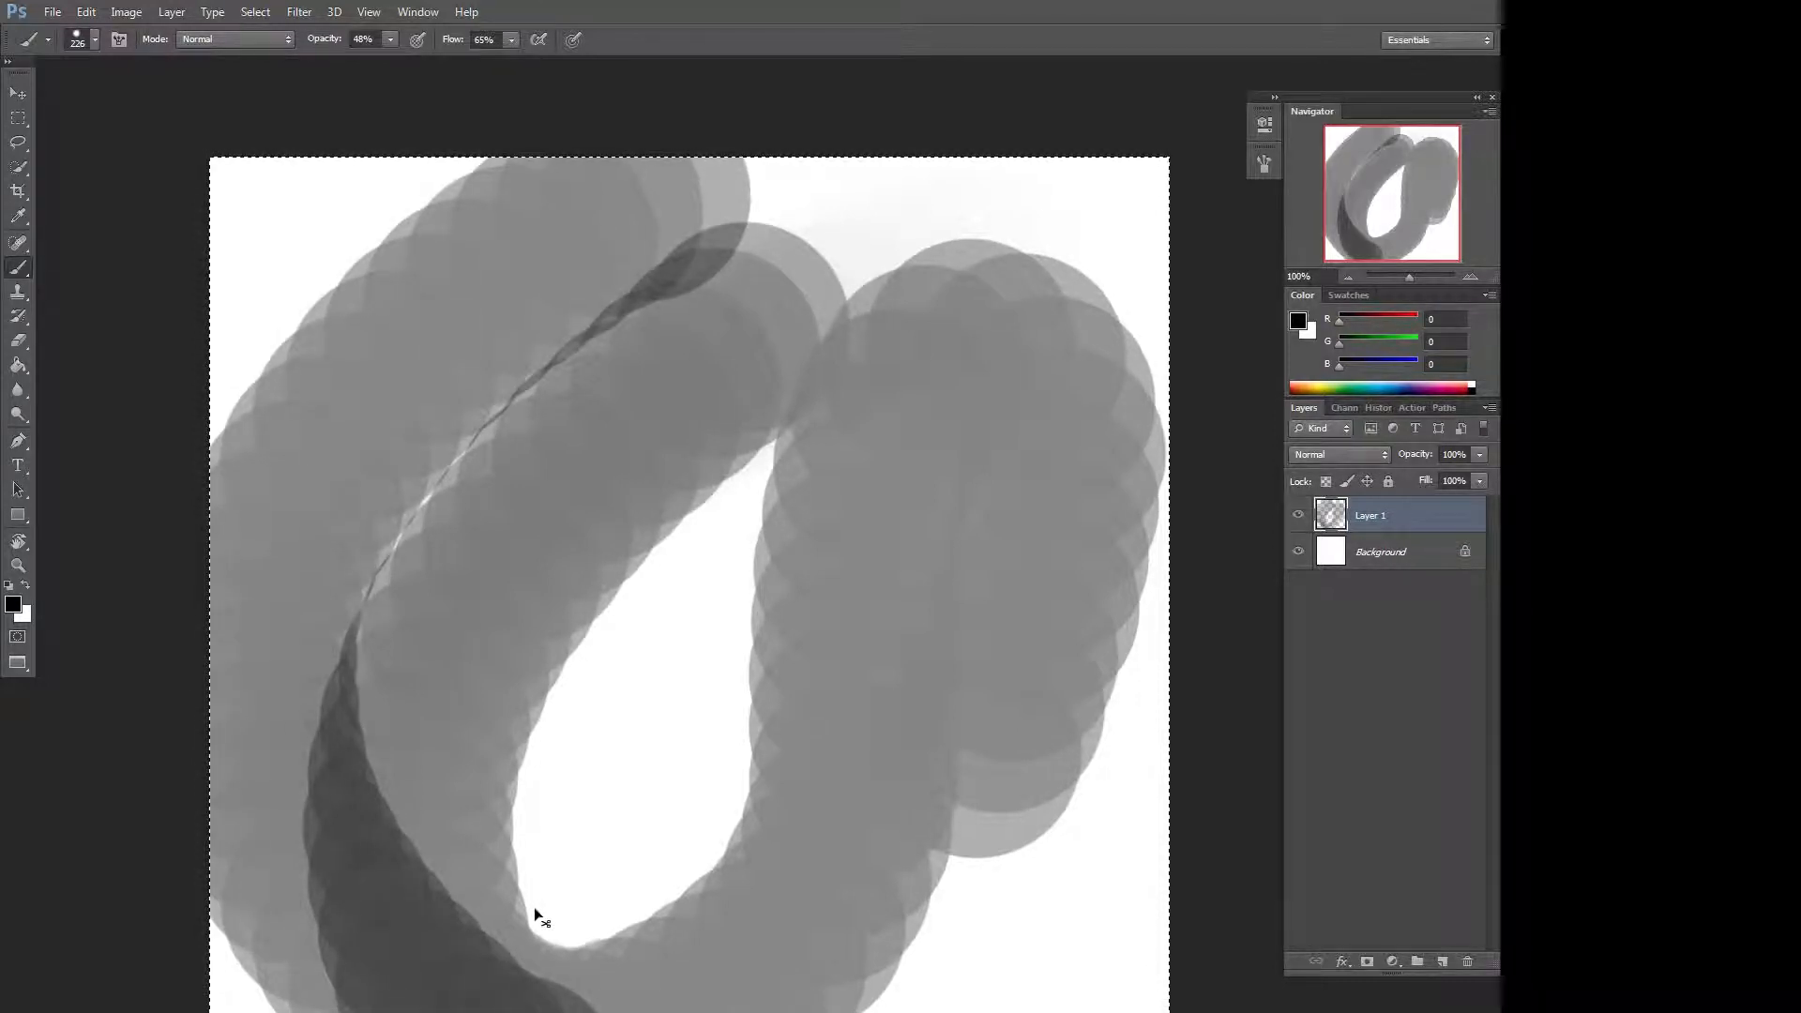
key(Delete)
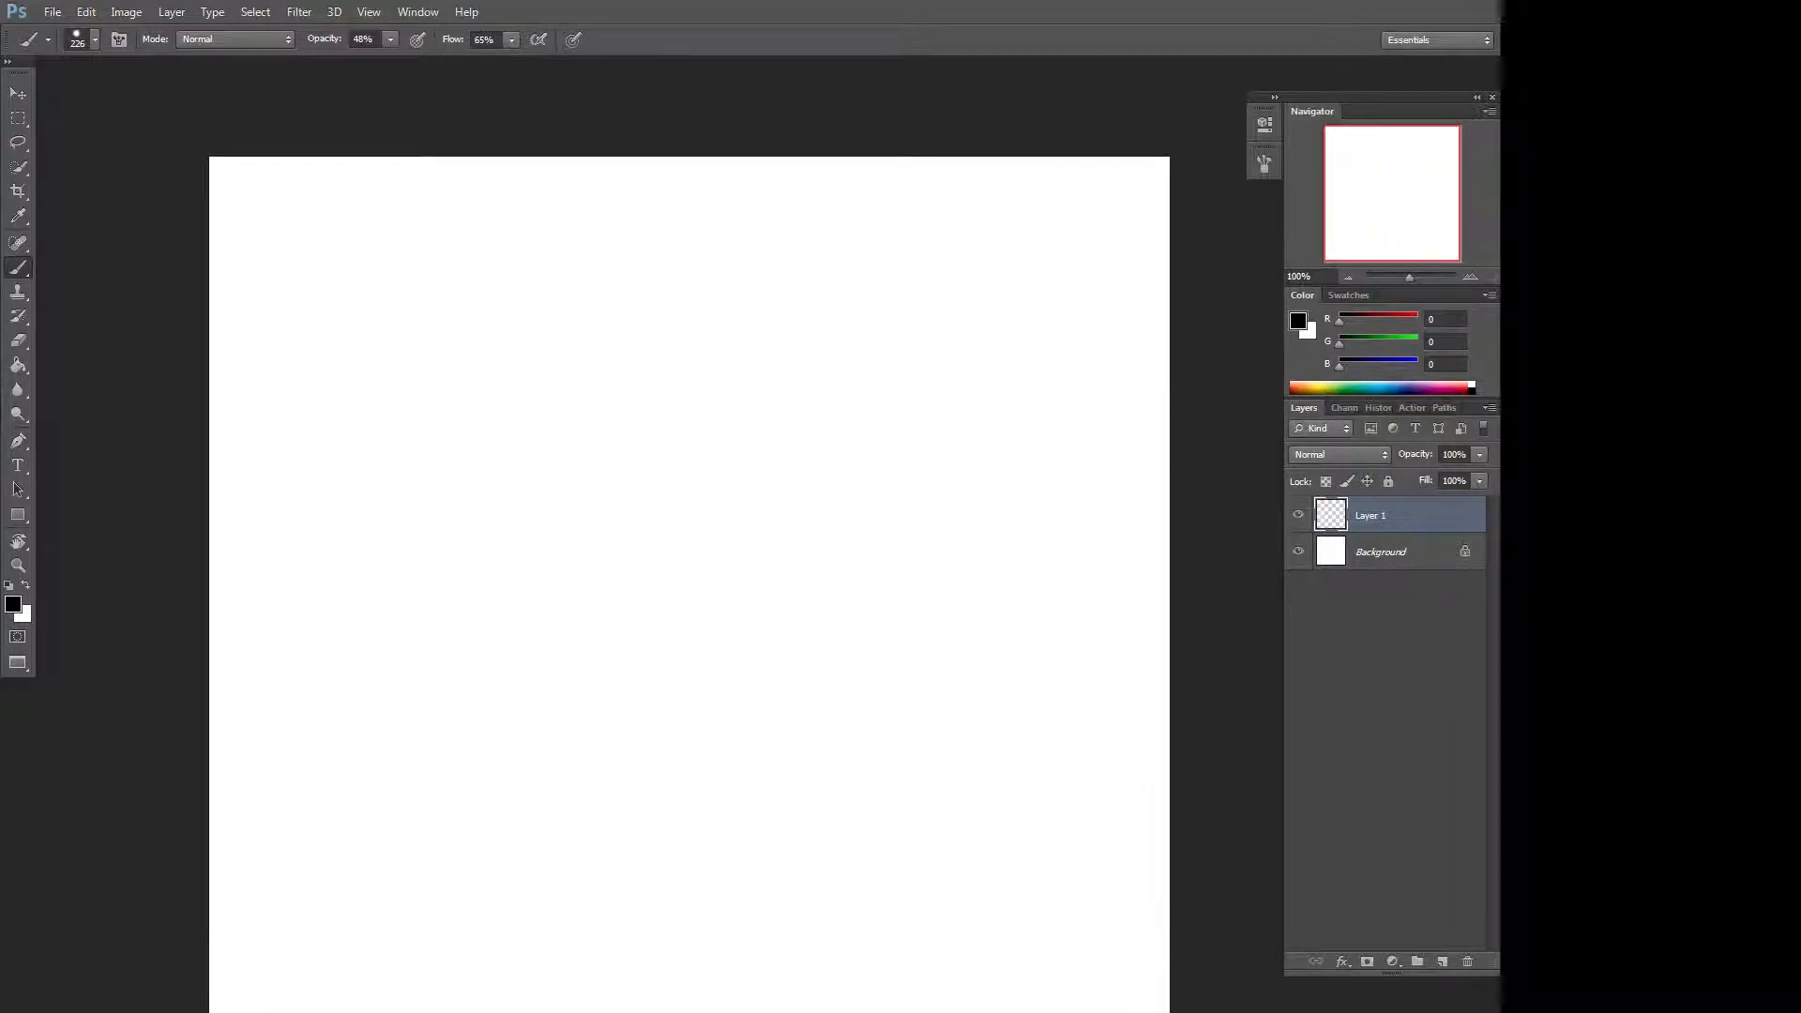
Set flow and opacity back to 100% and paint a test dab at the canvas top, undoing it.
click(512, 41)
drag(509, 61, 552, 61)
click(388, 40)
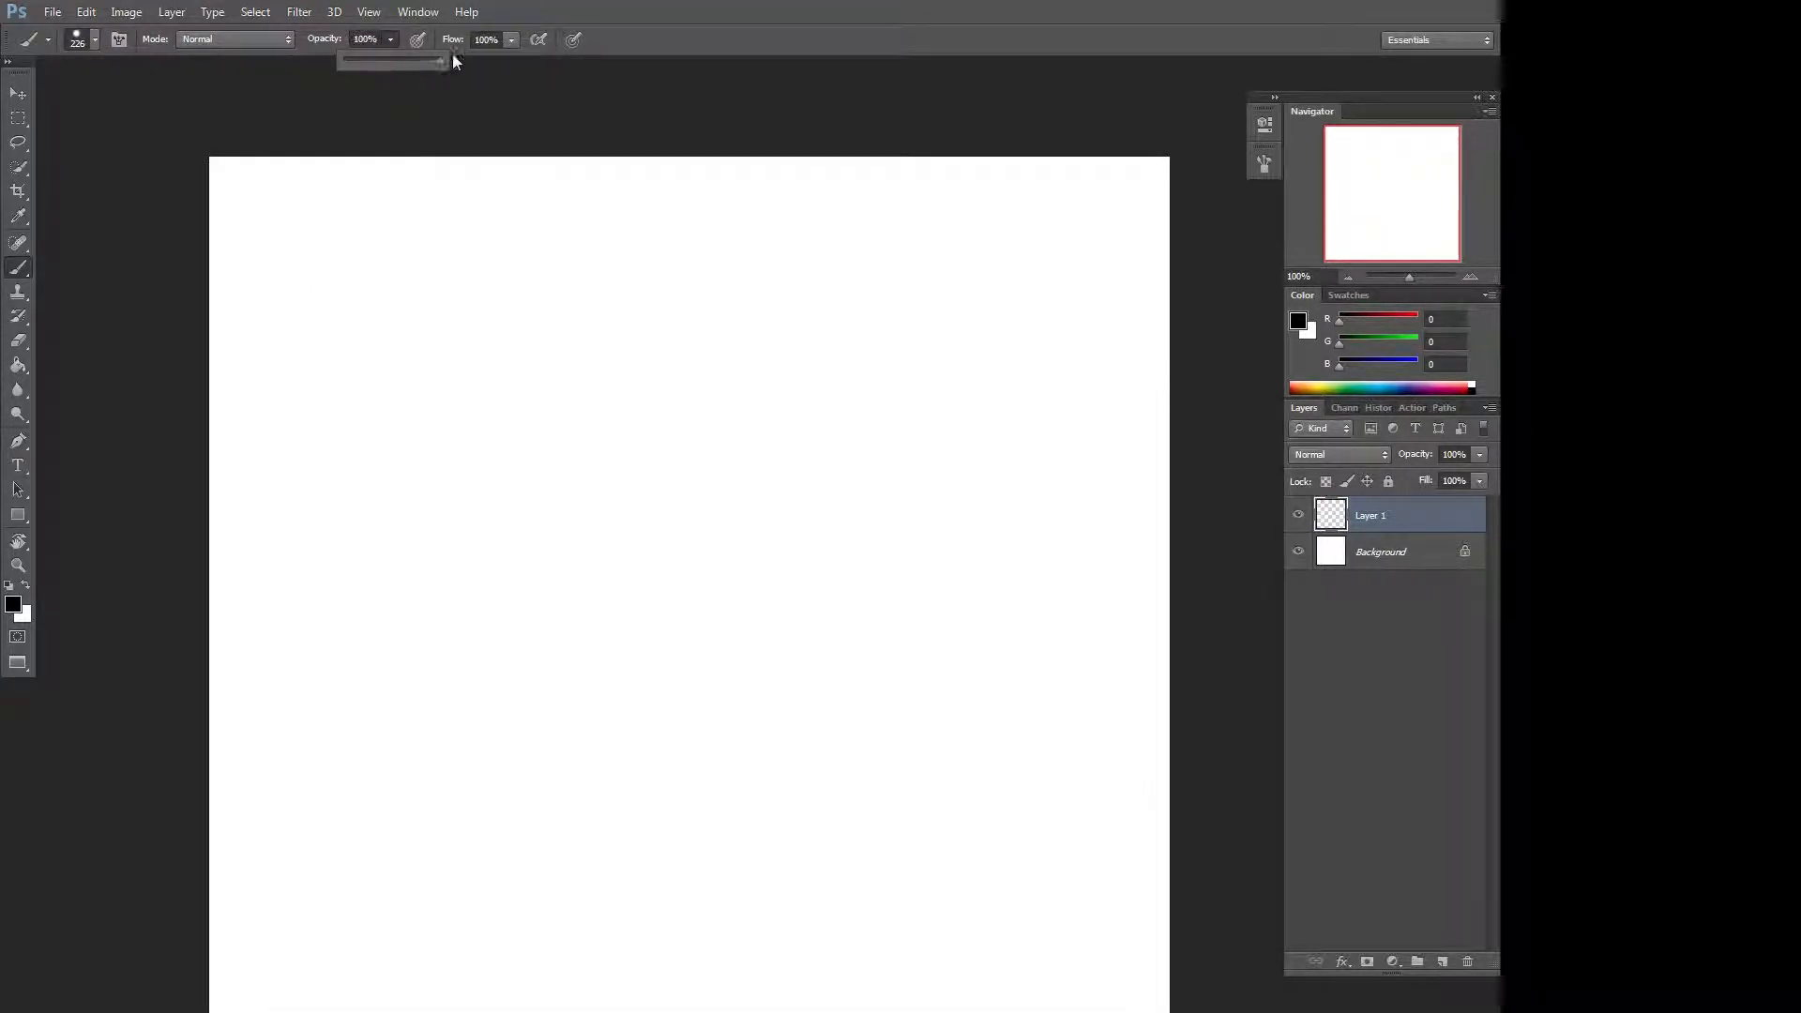
click(605, 95)
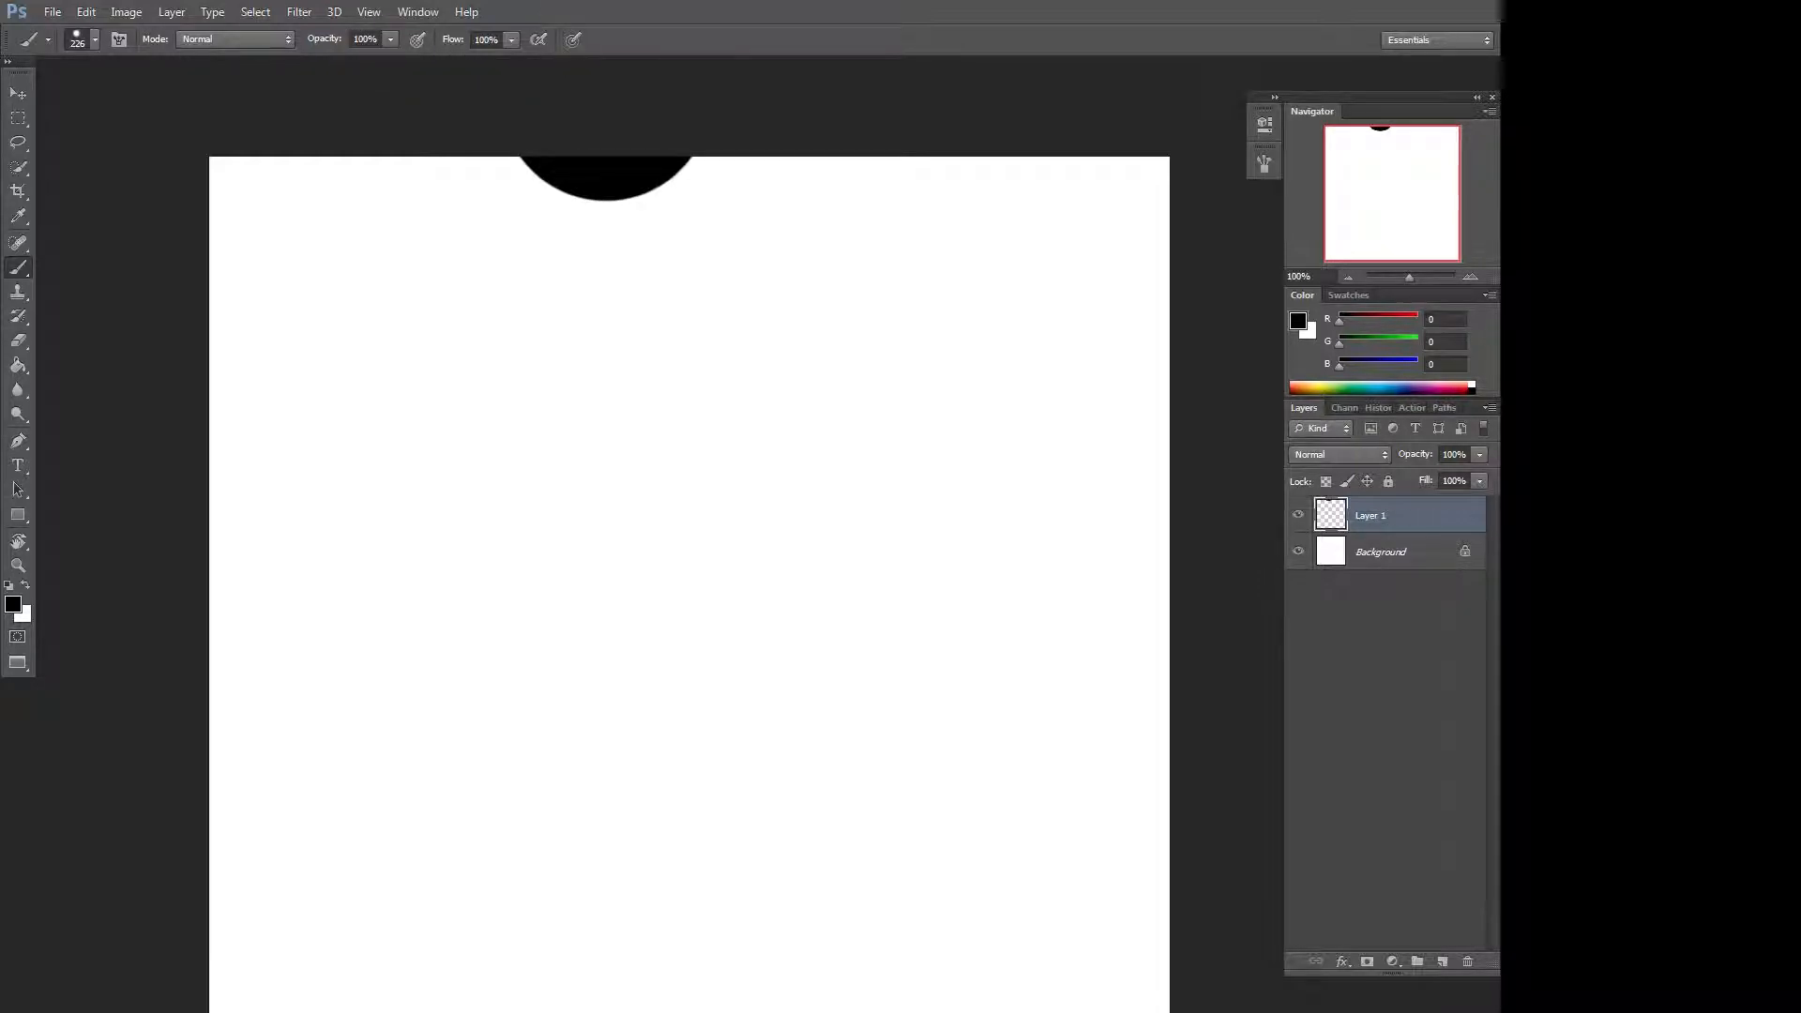
key(ctrl+z)
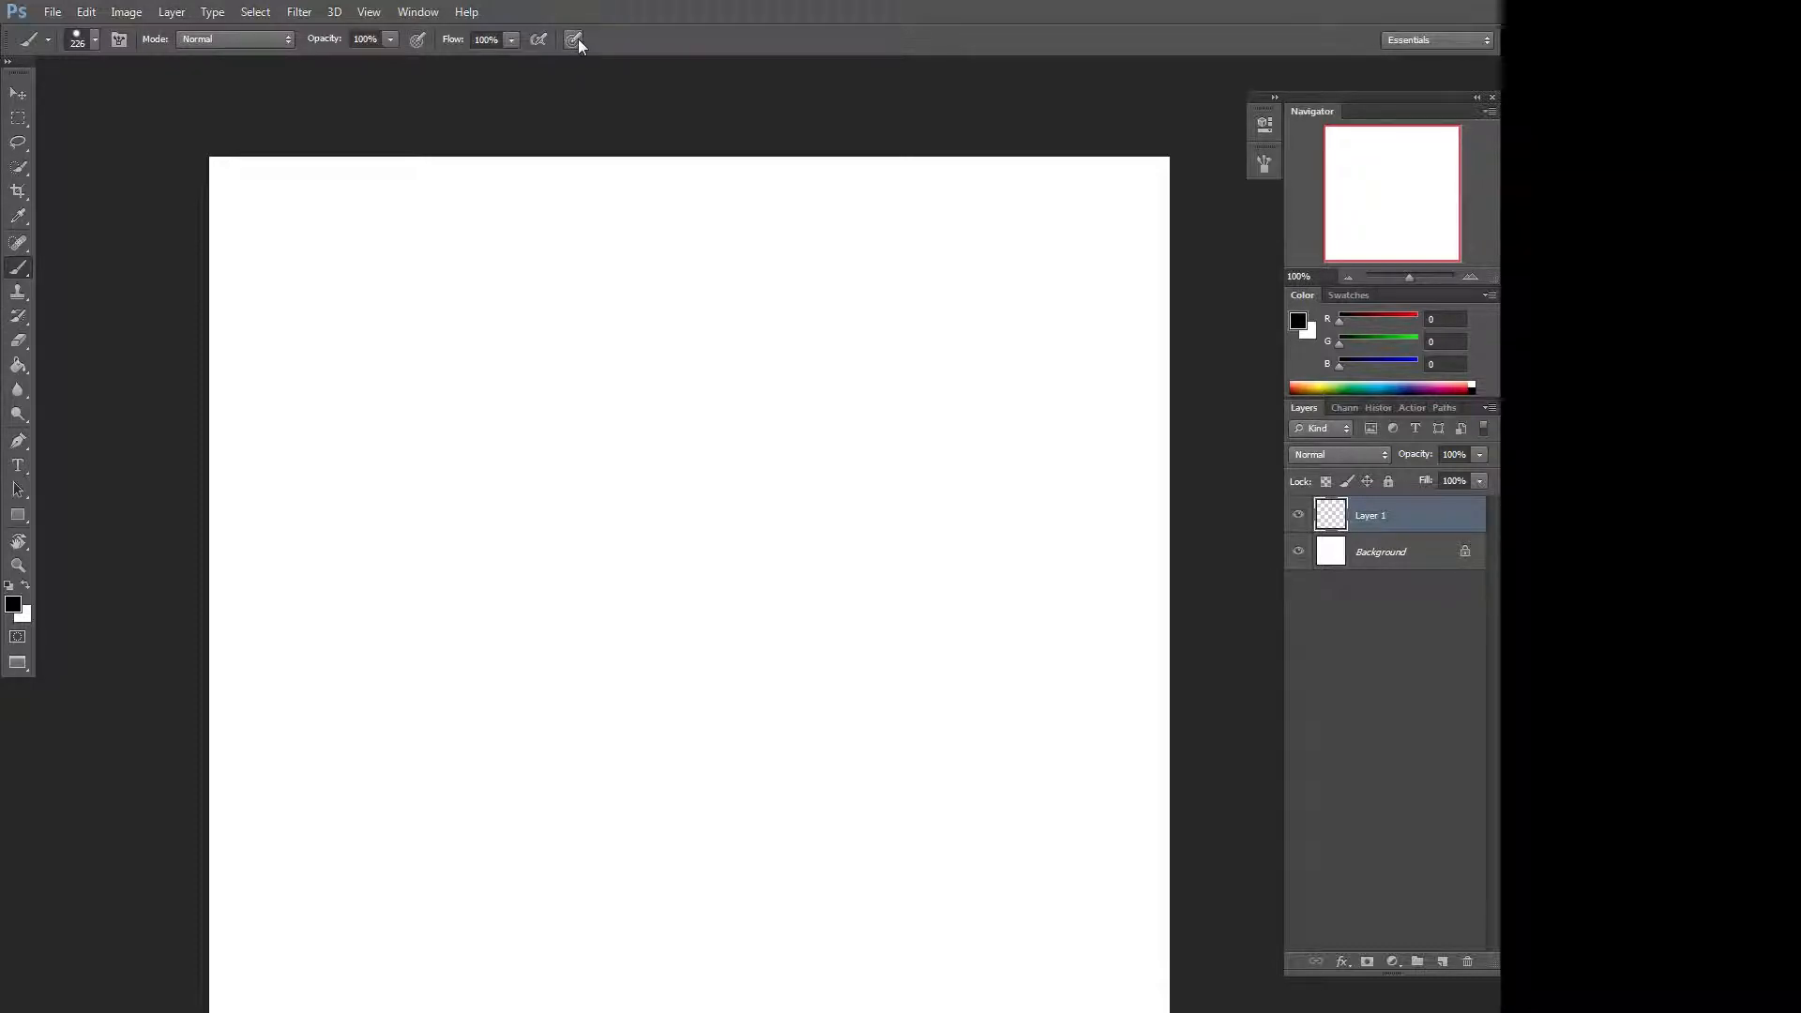
Turn on pressure control for brush size and try a diagonal stroke, undoing it.
click(576, 43)
mouse_move(433, 857)
mouse_down()
mouse_move(394, 804)
mouse_move(384, 571)
mouse_move(662, 663)
mouse_move(887, 518)
mouse_move(648, 234)
mouse_move(310, 414)
mouse_move(362, 797)
mouse_move(638, 815)
mouse_move(966, 751)
mouse_move(998, 376)
mouse_move(750, 211)
mouse_move(788, 638)
mouse_move(460, 929)
mouse_move(497, 507)
mouse_move(900, 450)
mouse_move(783, 361)
mouse_up()
key(ctrl+z)
Turn on pressure control for opacity and paint several test strokes.
click(418, 42)
mouse_move(427, 1000)
mouse_down()
mouse_move(354, 746)
mouse_move(515, 523)
mouse_move(723, 723)
mouse_move(1021, 695)
mouse_move(905, 376)
mouse_move(544, 408)
mouse_move(603, 804)
mouse_move(849, 999)
mouse_move(502, 947)
mouse_move(469, 750)
mouse_move(648, 573)
mouse_move(1000, 469)
mouse_move(807, 235)
mouse_move(601, 282)
mouse_move(375, 563)
mouse_move(638, 872)
mouse_move(384, 939)
mouse_move(600, 469)
mouse_move(920, 319)
mouse_up()
mouse_move(722, 428)
mouse_down()
mouse_move(688, 466)
mouse_move(744, 446)
mouse_move(591, 506)
mouse_move(779, 427)
mouse_up()
mouse_move(731, 498)
mouse_down()
mouse_move(780, 482)
mouse_move(628, 559)
mouse_move(957, 402)
mouse_move(582, 601)
mouse_move(940, 419)
mouse_move(1090, 384)
mouse_move(699, 414)
mouse_move(435, 530)
mouse_move(852, 452)
mouse_move(603, 555)
mouse_move(235, 620)
mouse_up()
Increase the brush size three steps and decrease it four steps.
key(bracketright)
key(bracketright)
key(bracketright)
key(bracketright)
key(bracketright)
key(bracketright)
key(bracketright)
key(bracketright)
key(bracketright)
key(bracketleft)
key(bracketleft)
key(bracketleft)
key(bracketleft)
key(bracketleft)
key(bracketleft)
key(bracketleft)
key(bracketleft)
key(bracketleft)
key(bracketleft)
key(bracketleft)
Set the brush size to 133 px and paint a single dot.
click(96, 43)
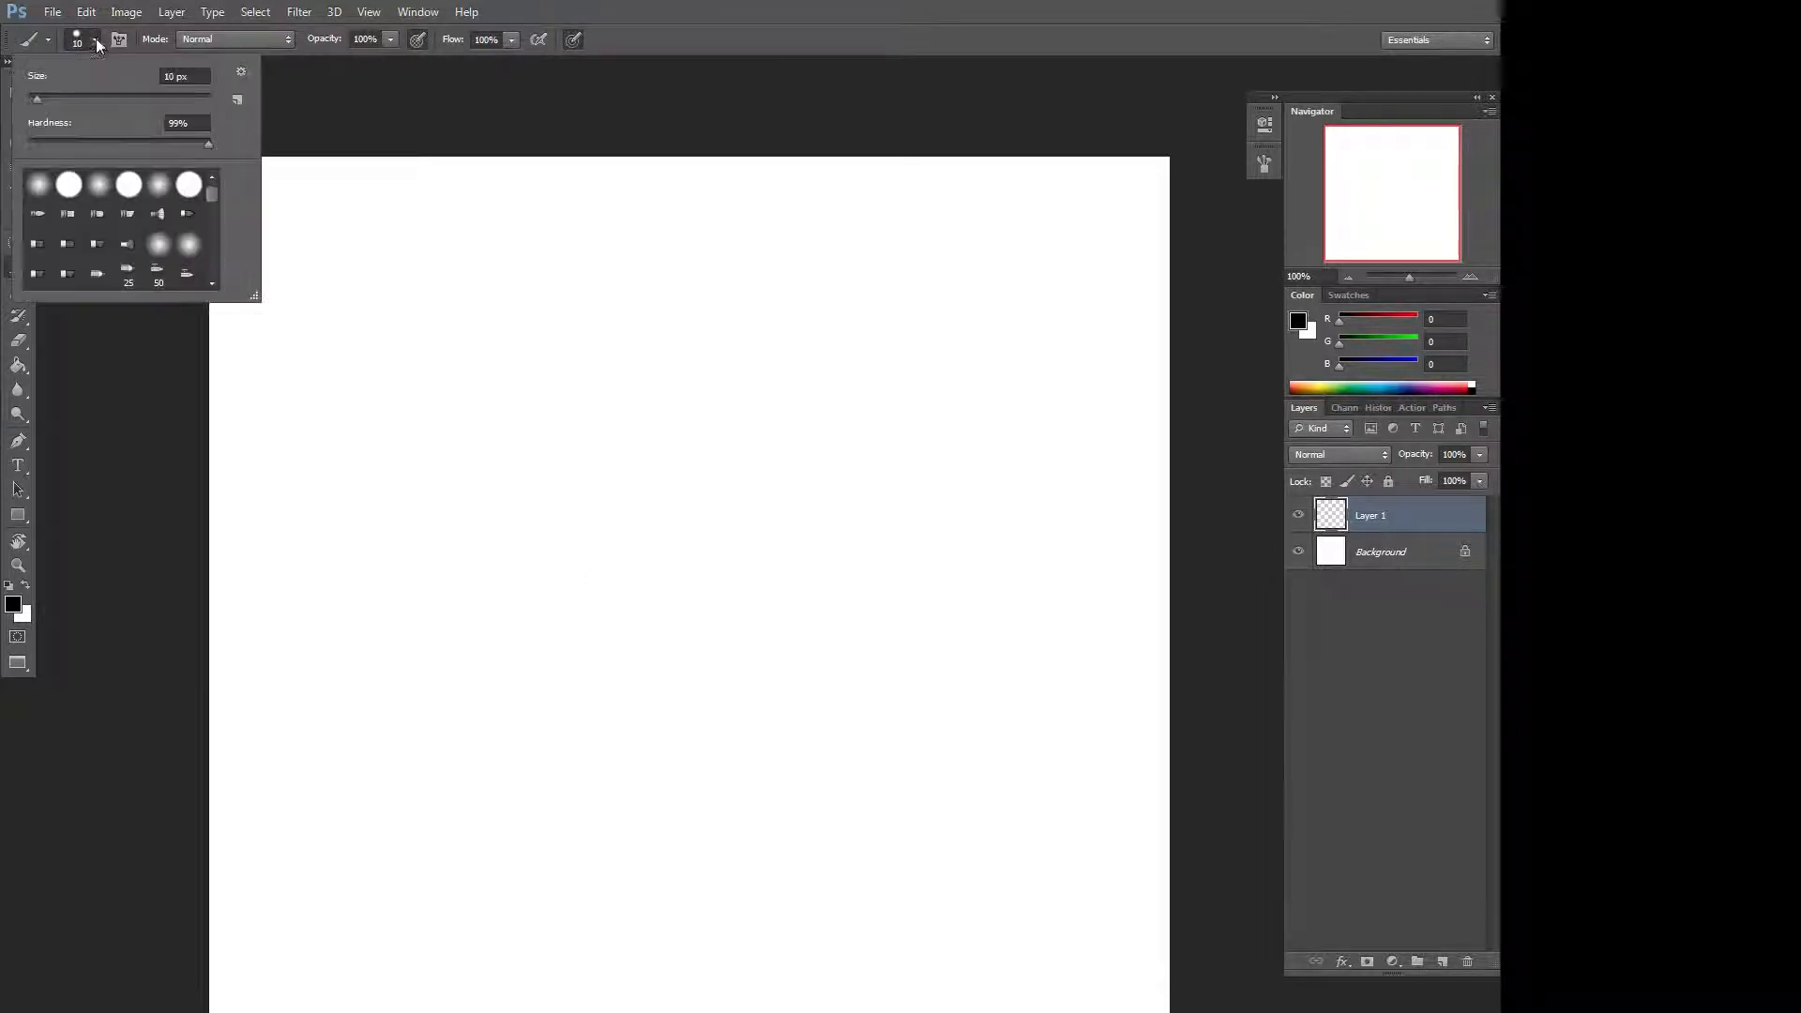
drag(52, 97, 137, 103)
click(561, 496)
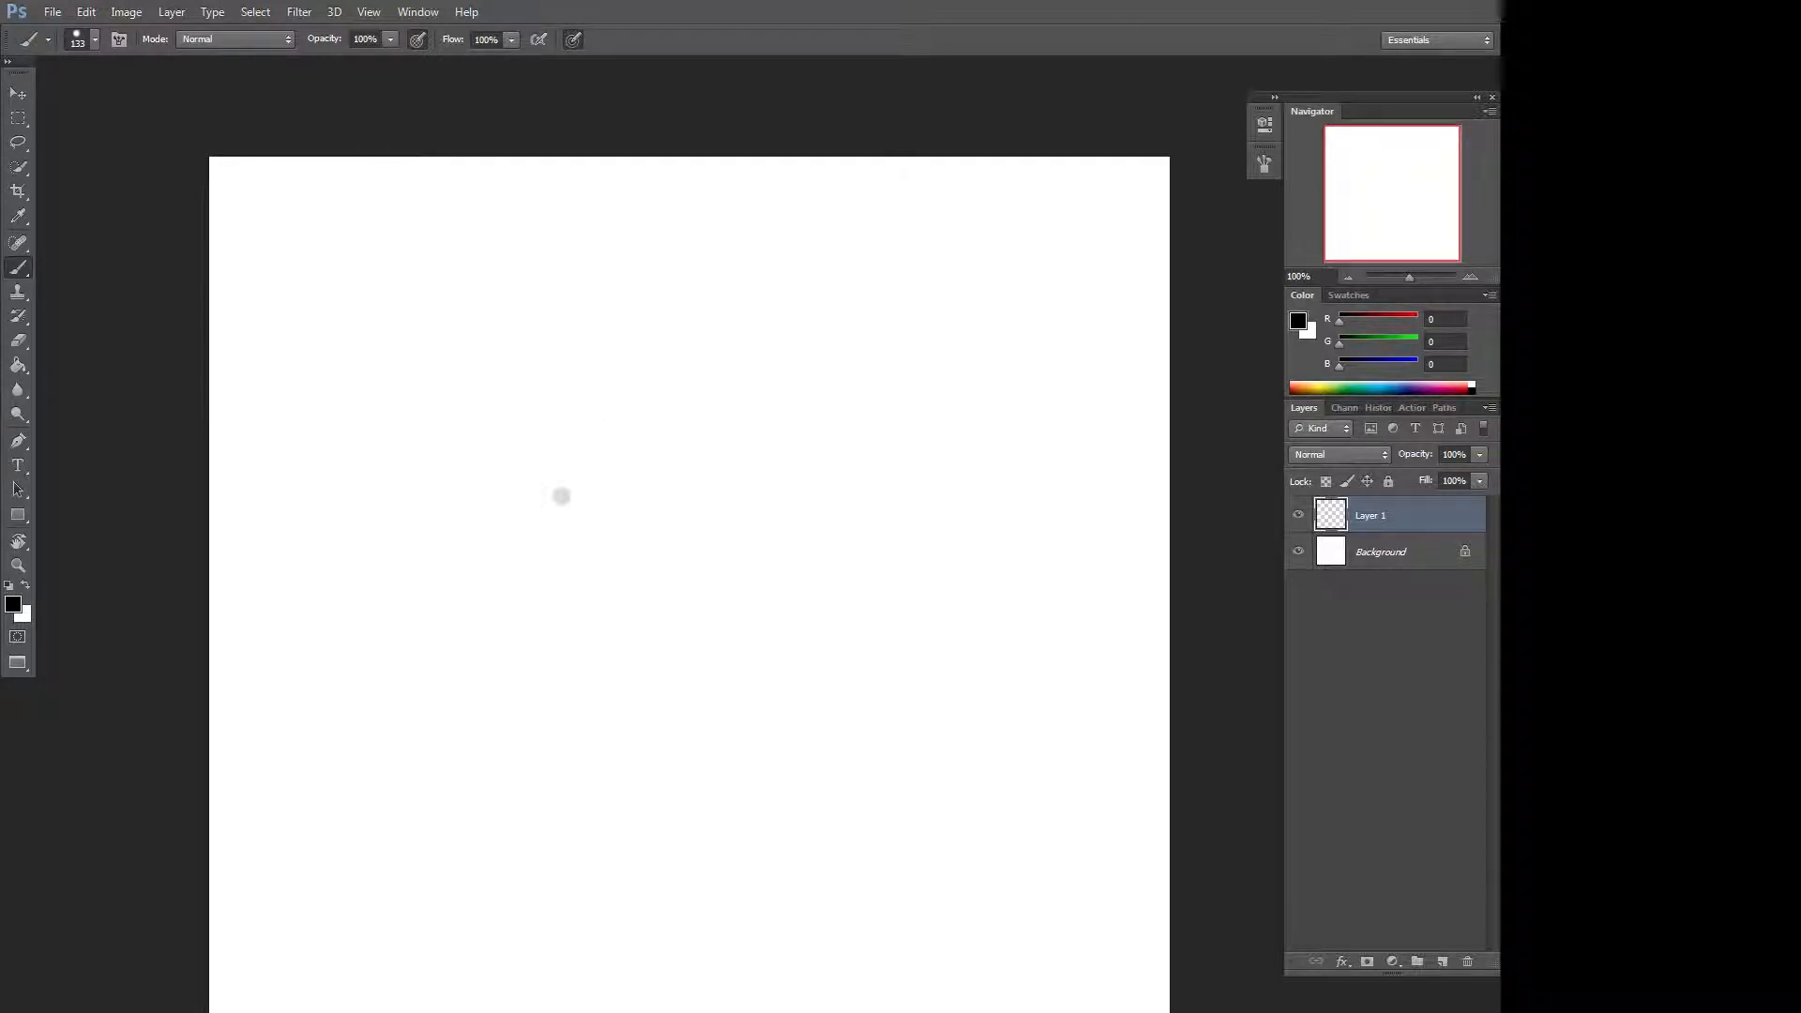
Enlarge the brush size and paint a test dab, undoing it.
right_click(666, 467)
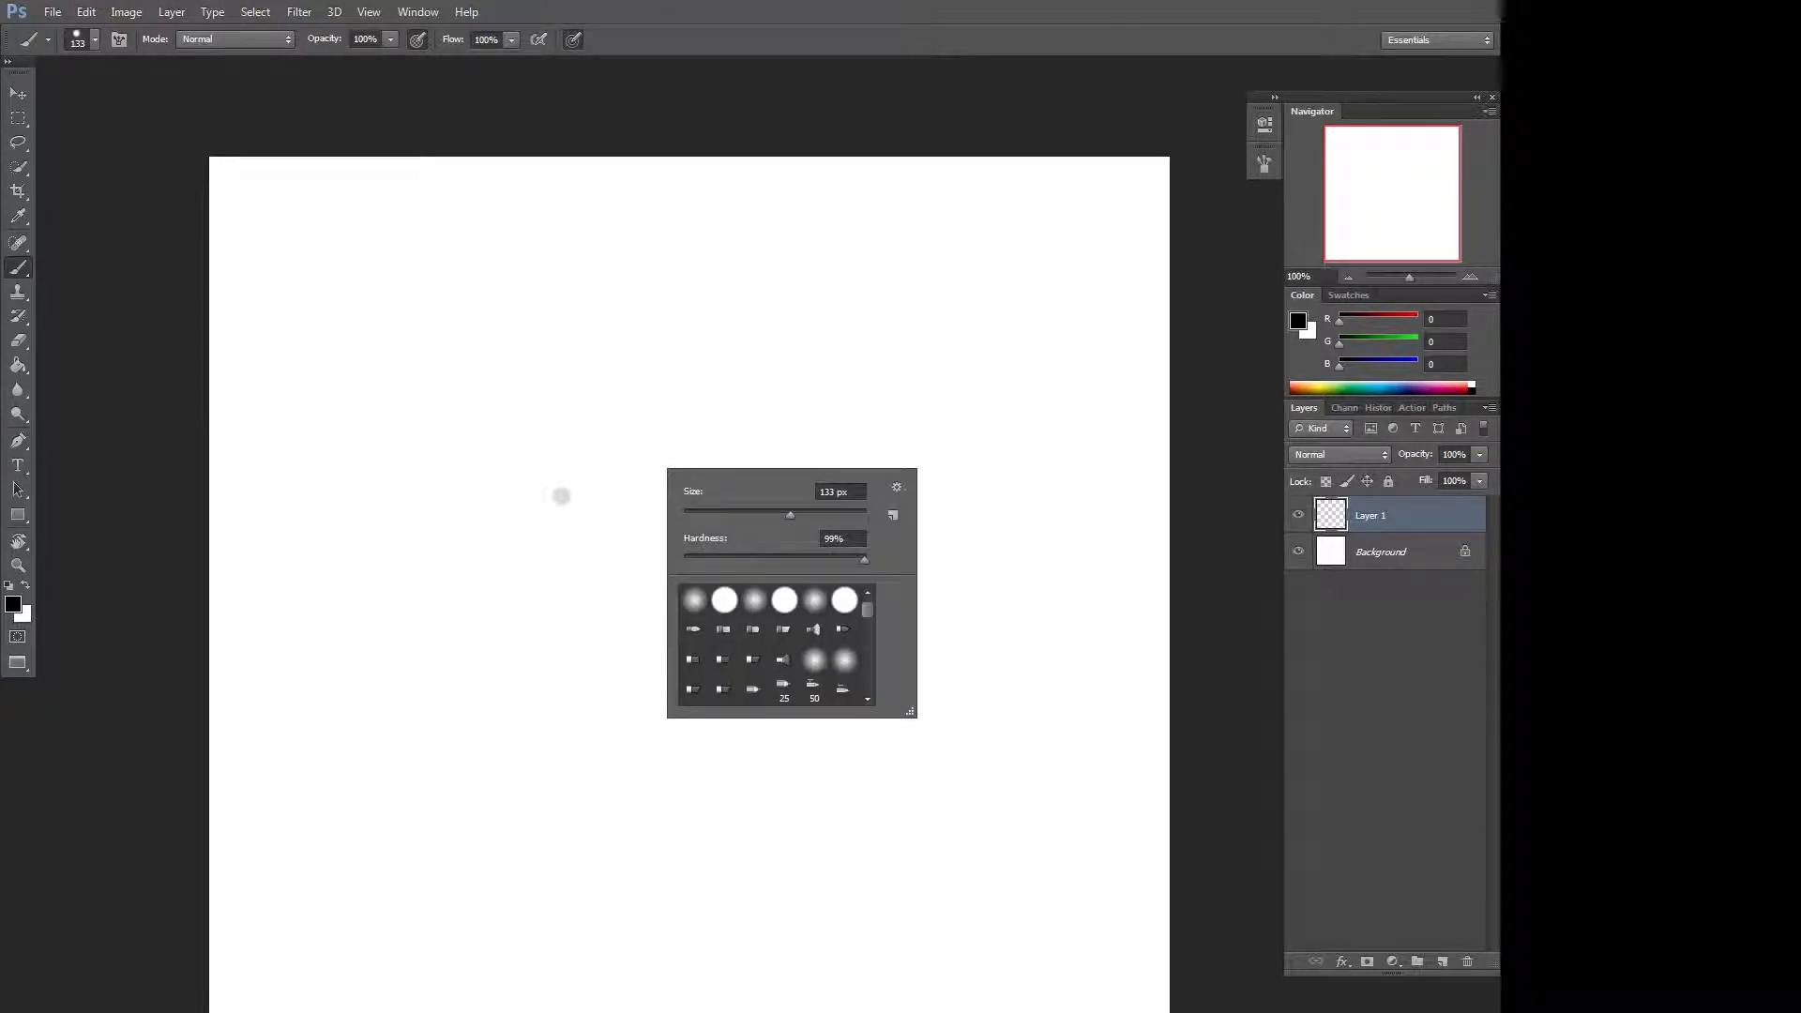
mouse_move(793, 517)
mouse_down()
mouse_move(749, 516)
mouse_move(770, 516)
mouse_move(813, 394)
mouse_up()
click(1018, 245)
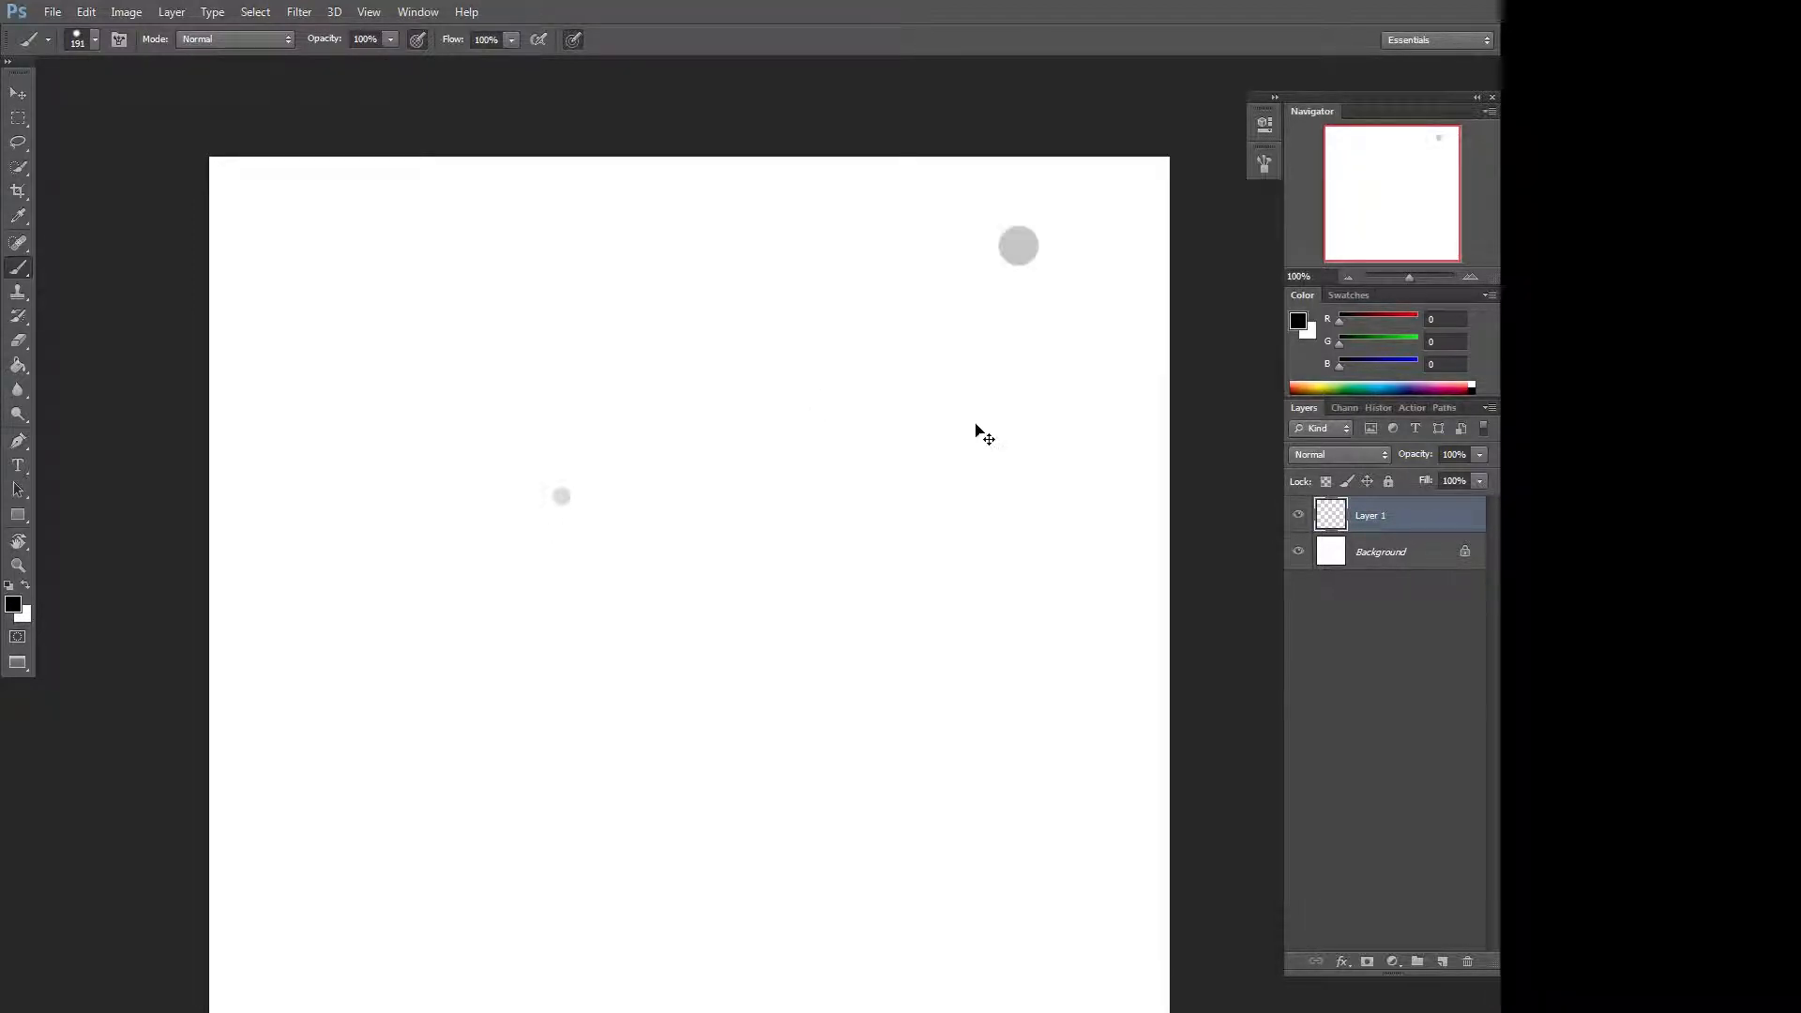
key(ctrl+z)
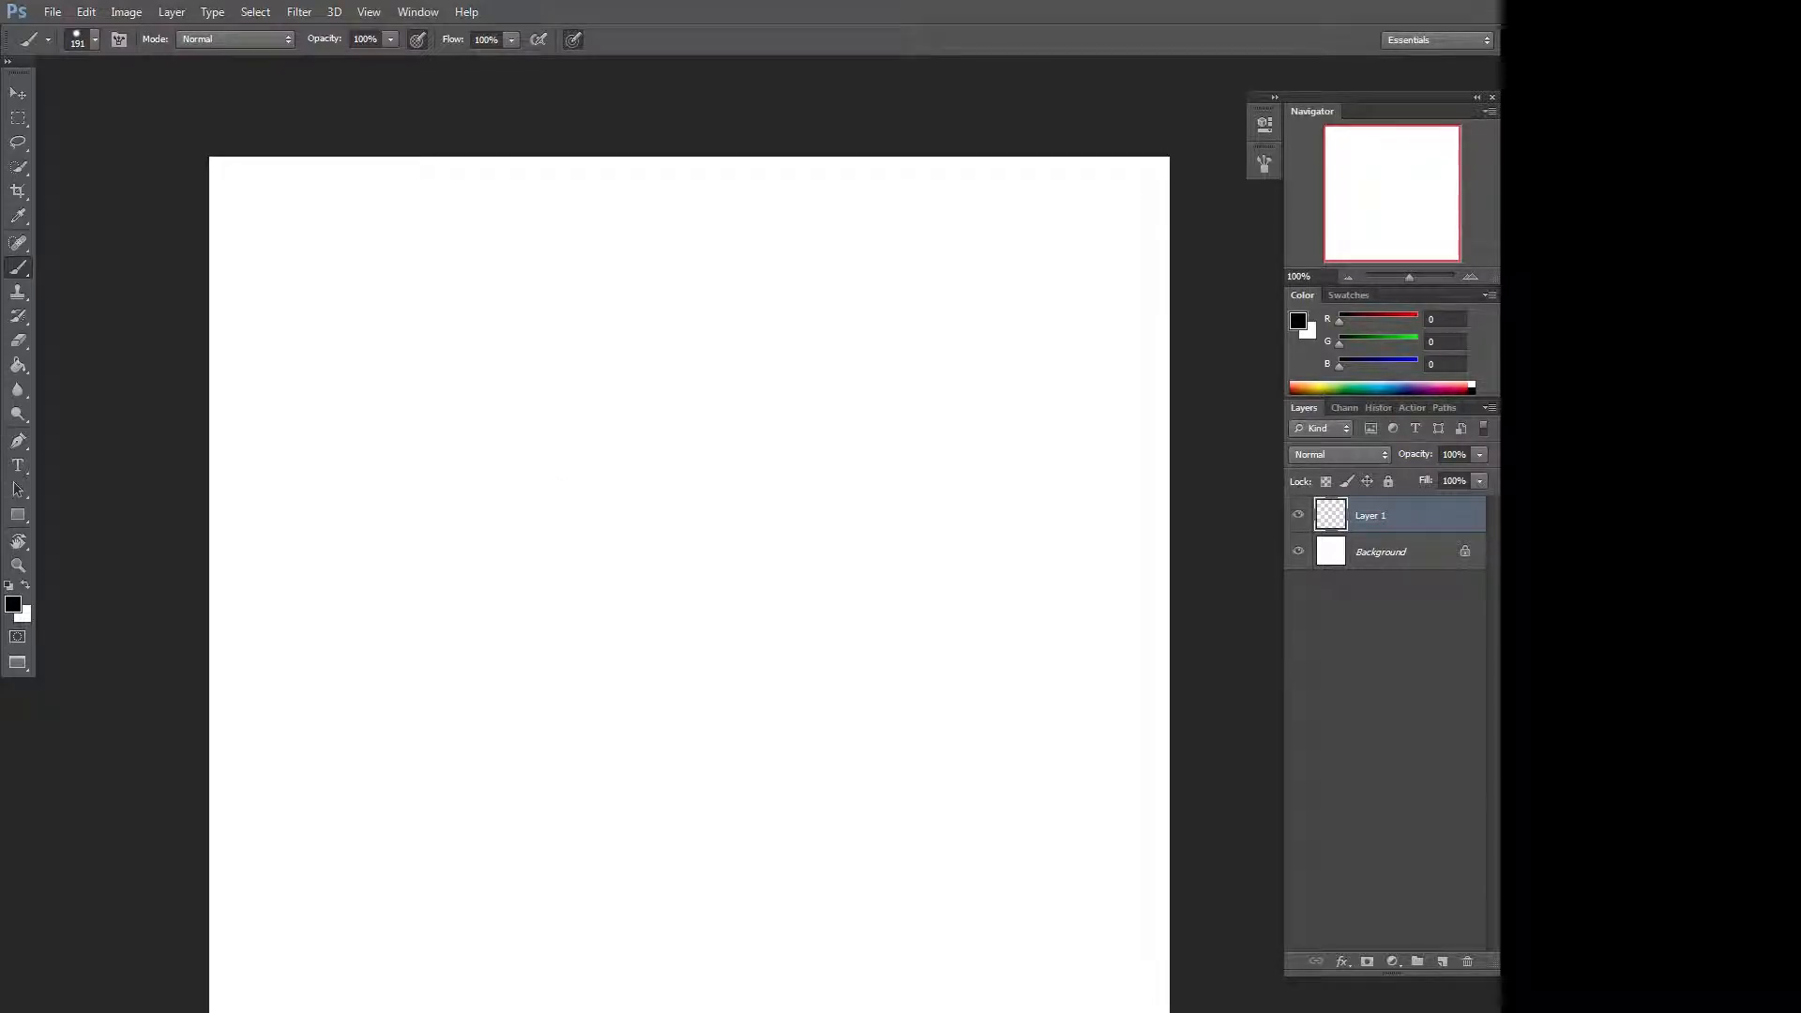
Set the brush size to 49 px and paint a horizontal and a vertical line crossing the canvas.
mouse_move(585, 600)
mouse_down()
mouse_move(535, 591)
mouse_move(502, 529)
mouse_up()
mouse_move(202, 578)
mouse_down()
mouse_move(1026, 618)
mouse_move(1184, 580)
mouse_up()
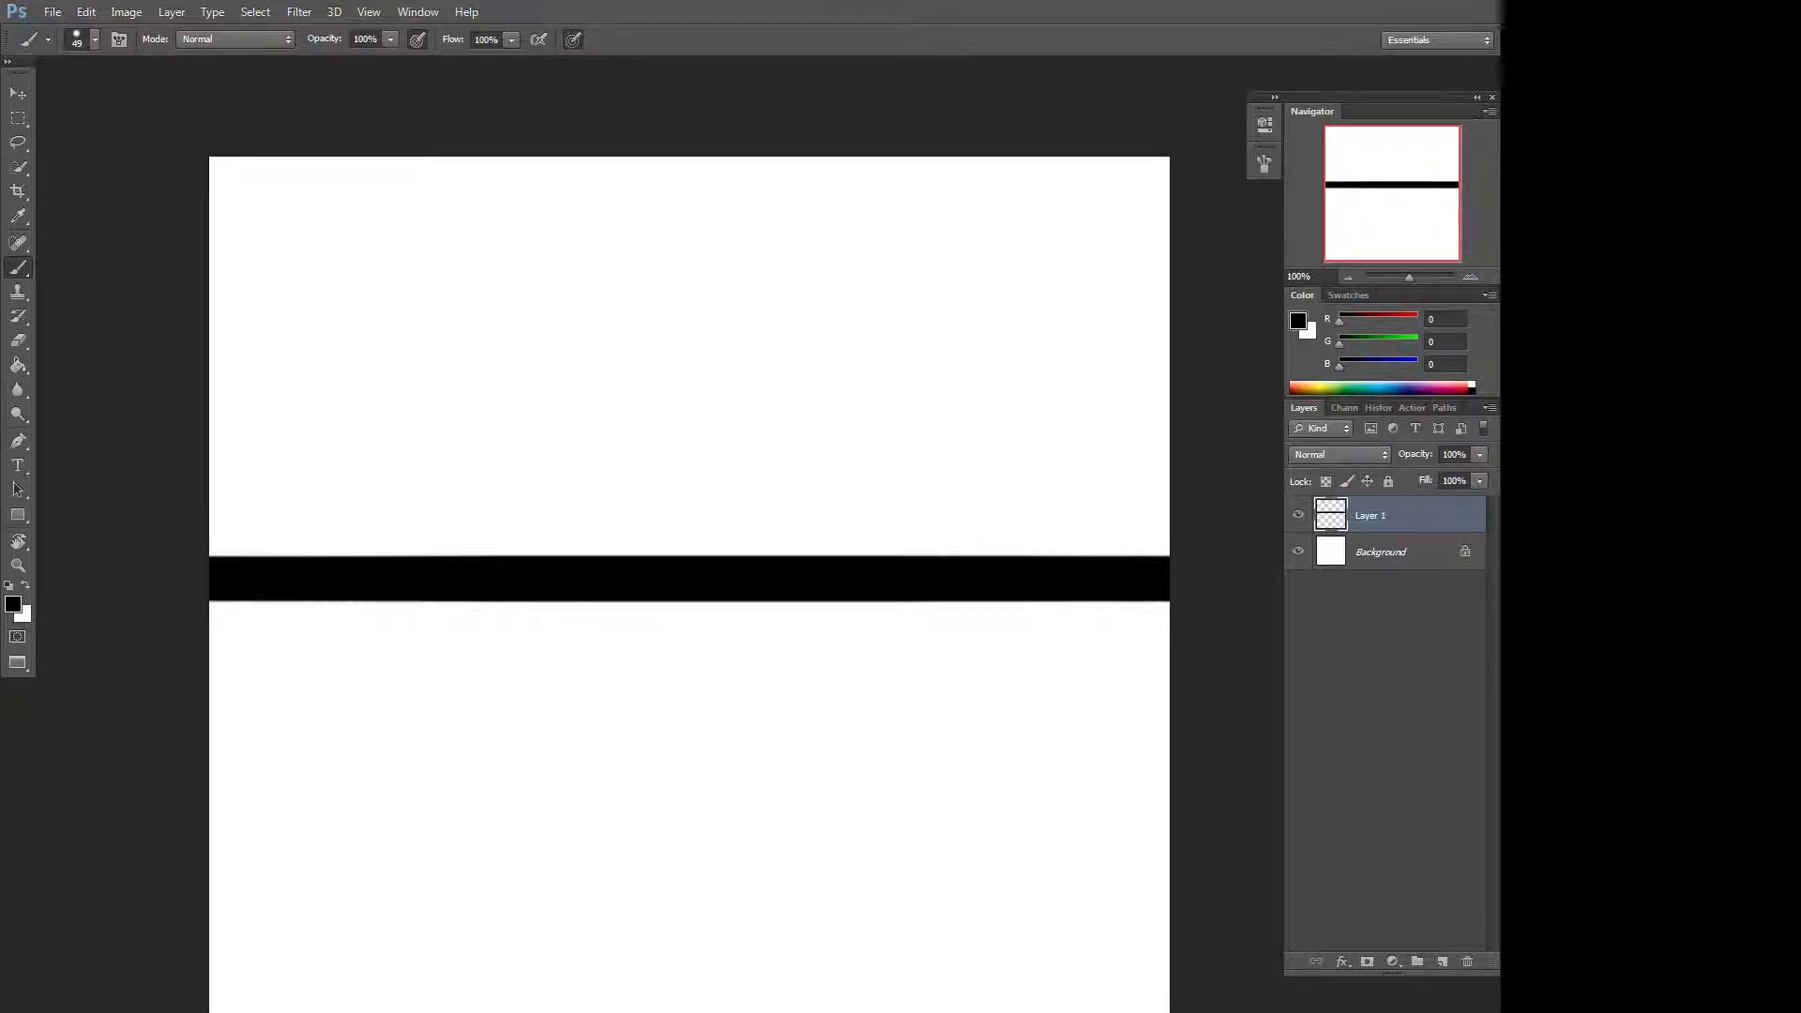
mouse_move(711, 198)
mouse_down()
mouse_move(703, 559)
mouse_move(765, 994)
mouse_move(721, 1008)
mouse_up()
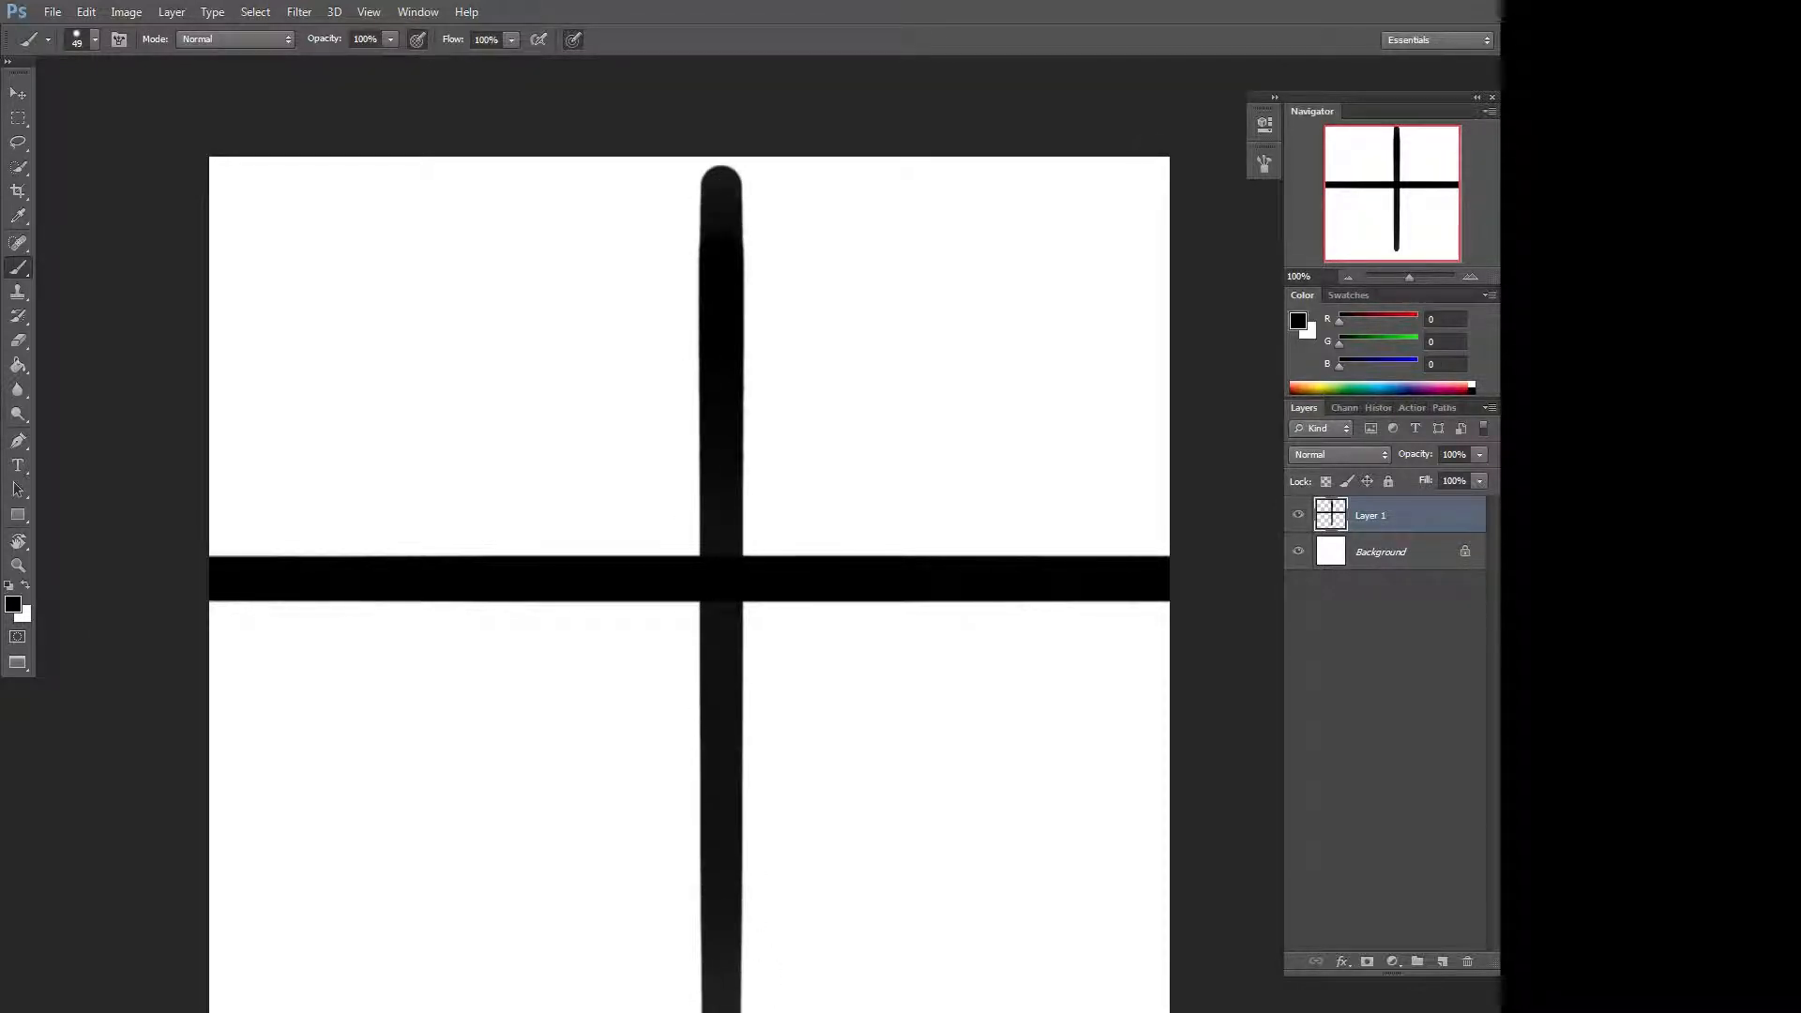
Draw two straight diagonal lines connecting opposite corners of the canvas.
click(1160, 169)
shift+click(227, 1011)
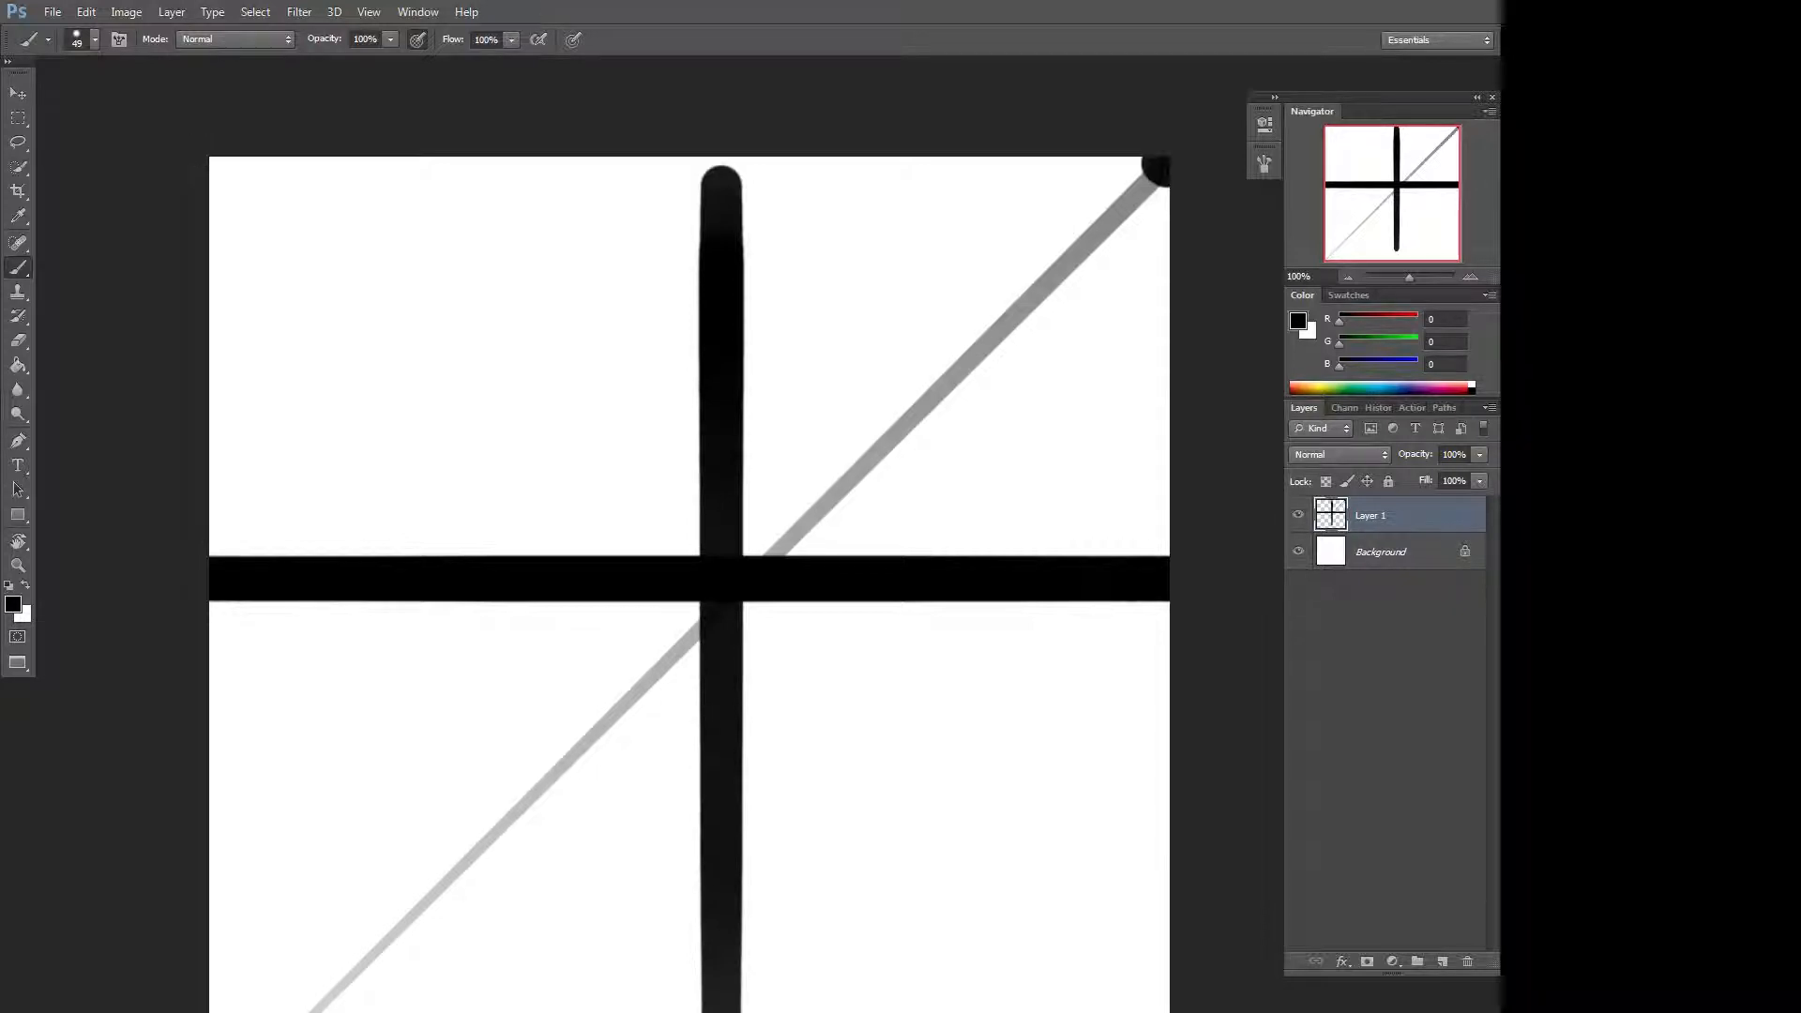
click(217, 169)
shift+click(1153, 1012)
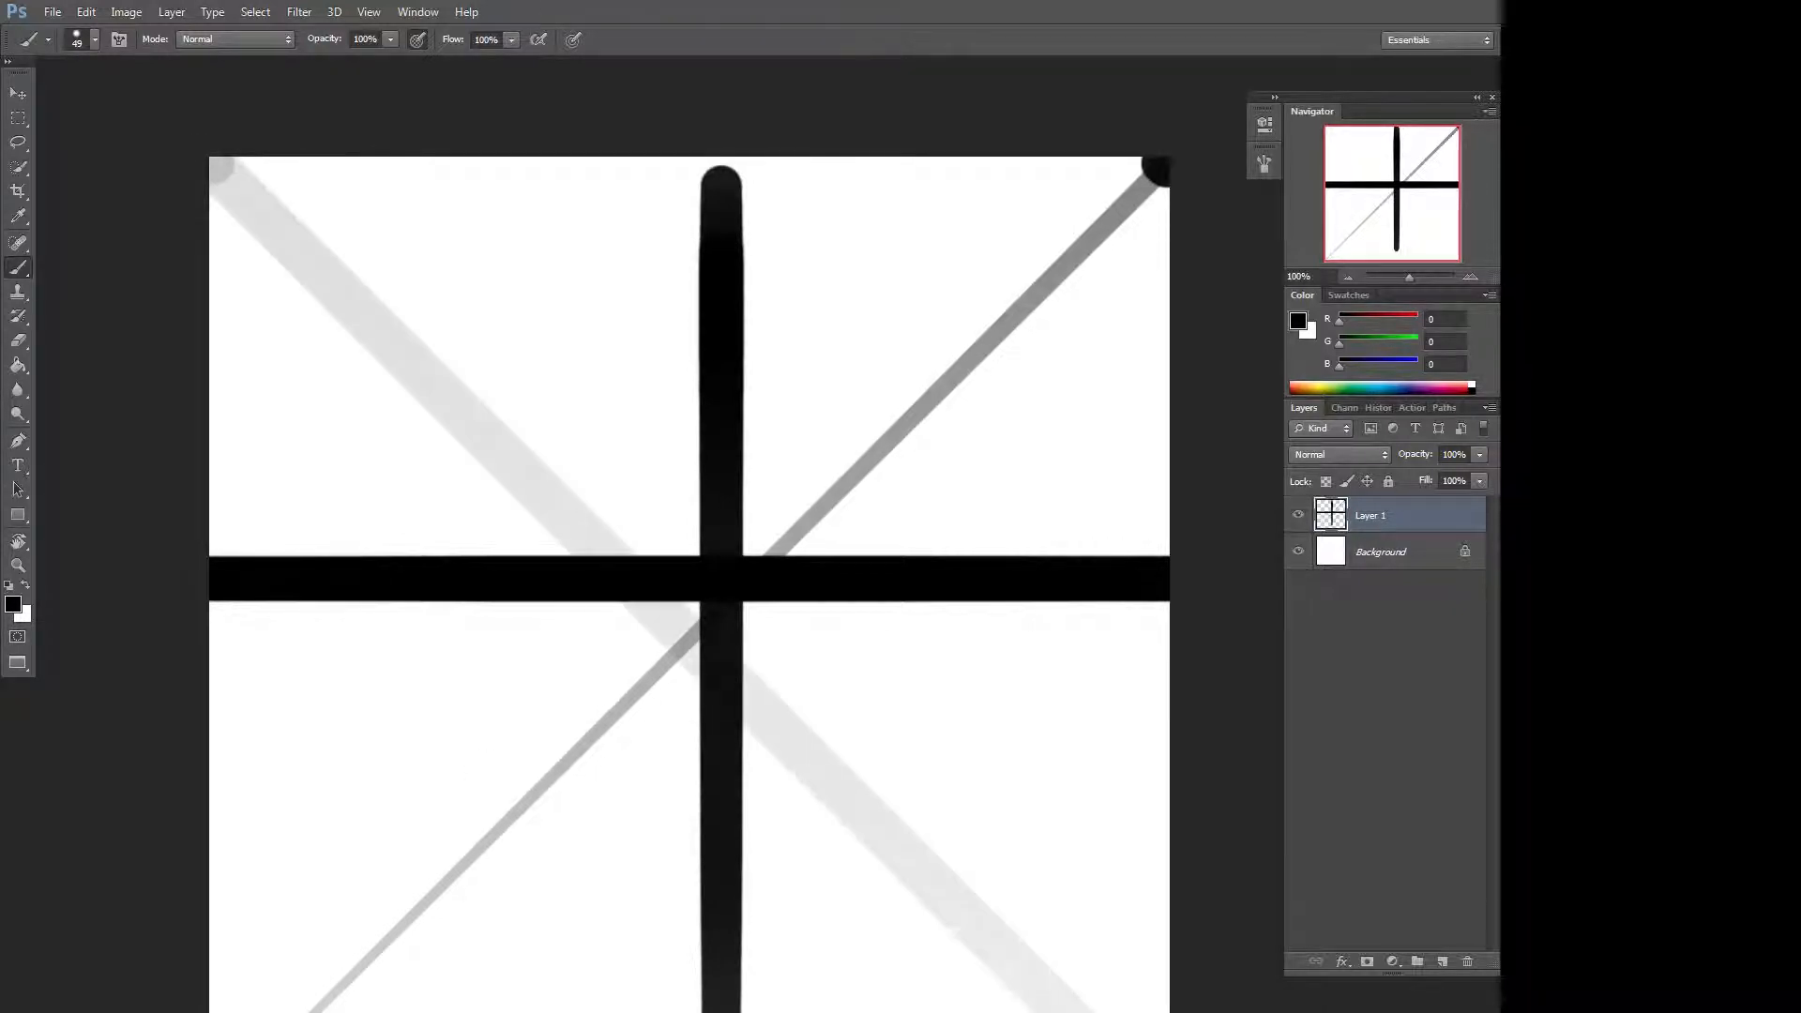
mouse_move(984, 1012)
mouse_down()
mouse_move(983, 800)
mouse_move(981, 873)
mouse_up()
drag(974, 94, 944, 626)
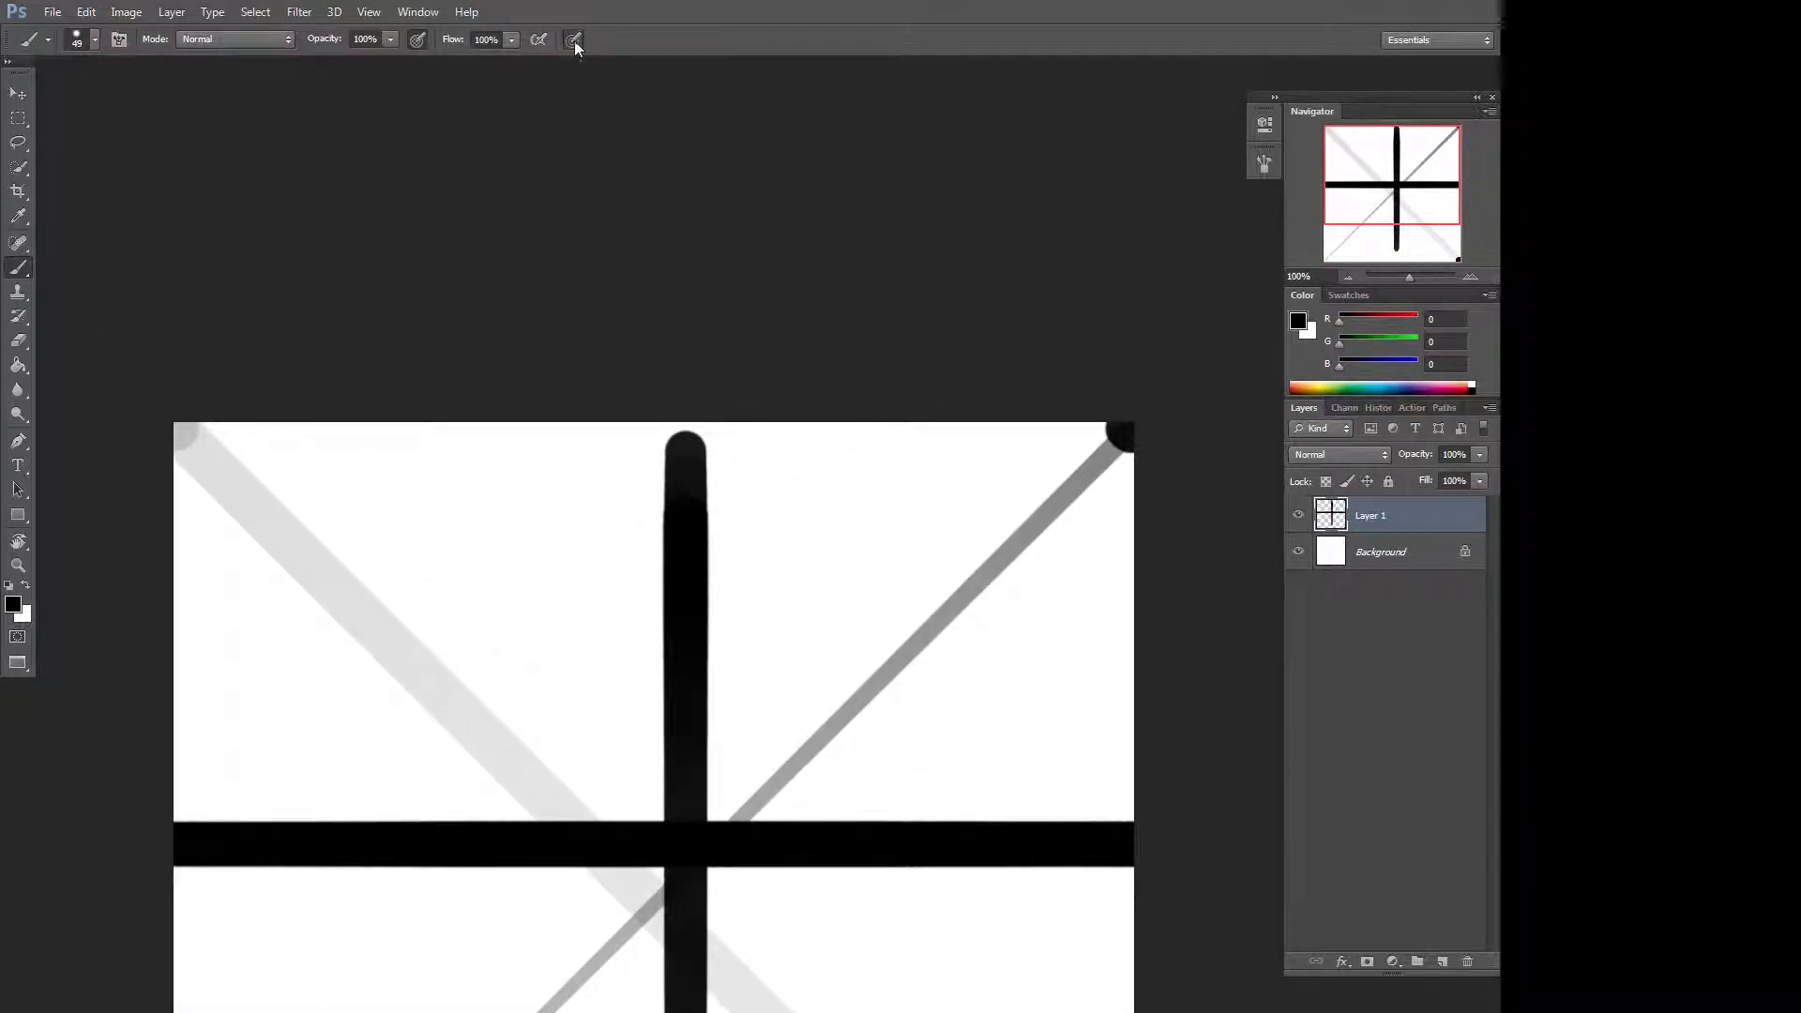
drag(680, 913, 582, 564)
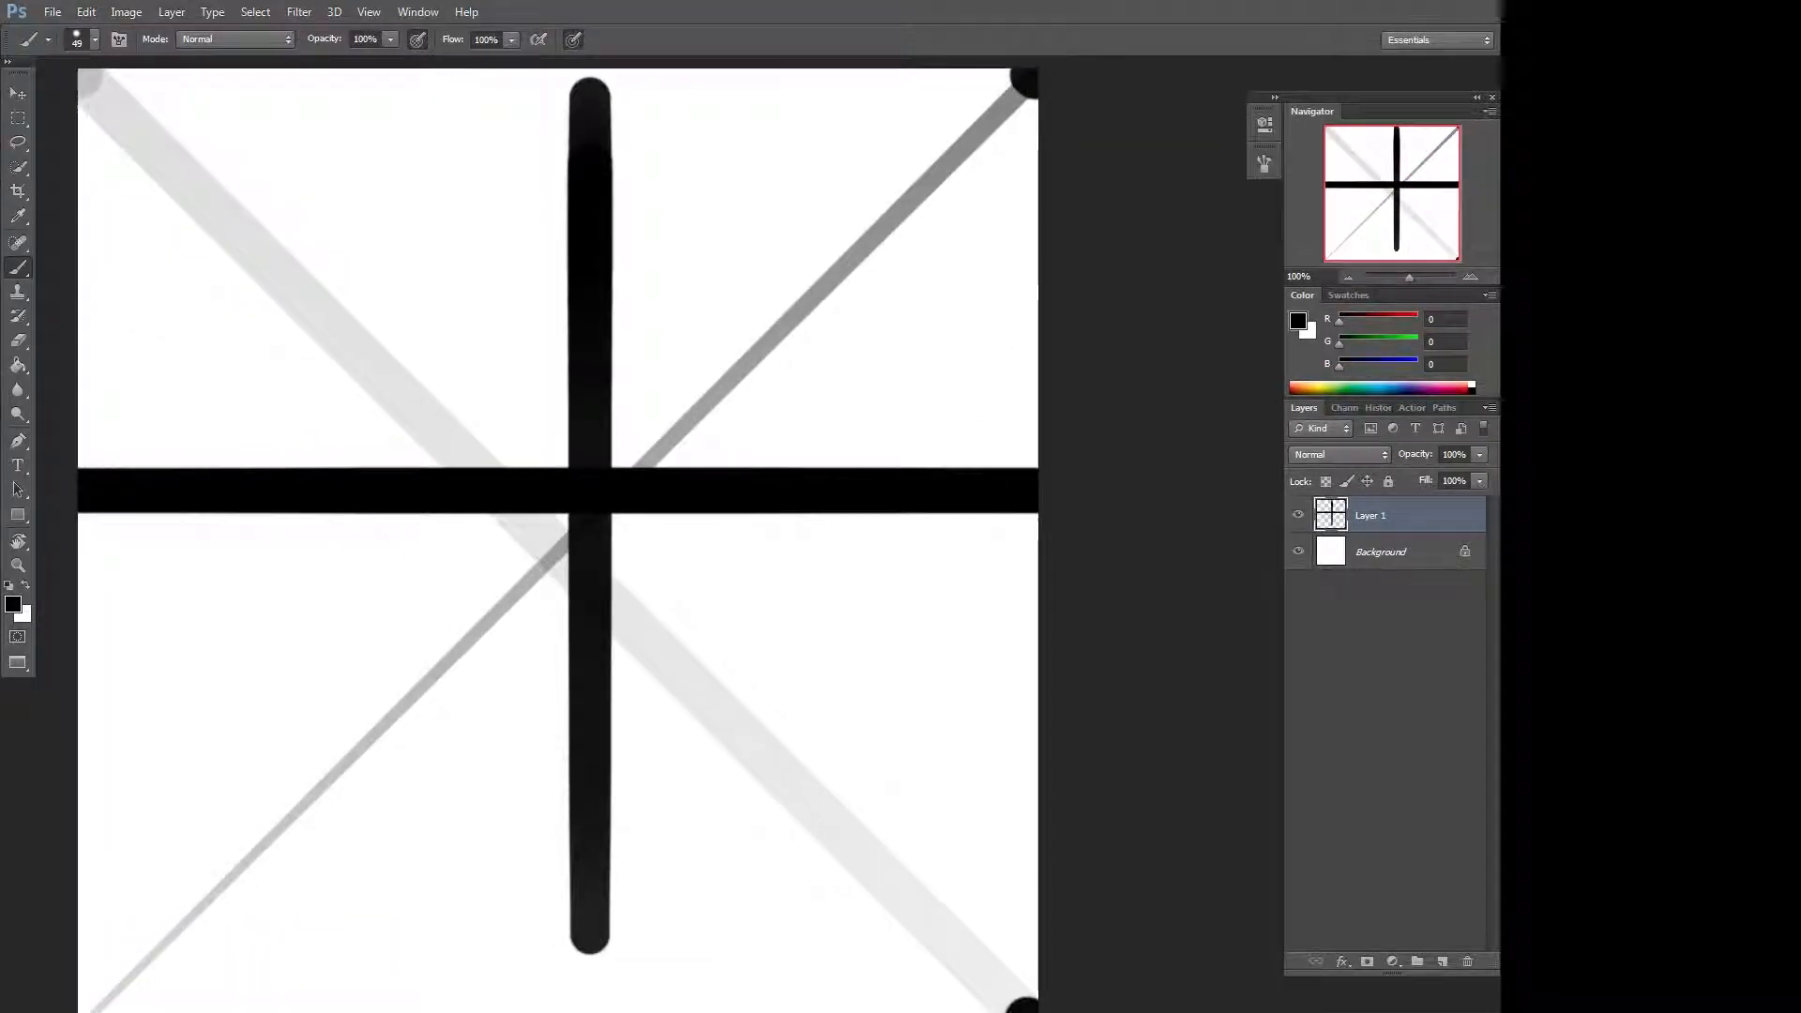
drag(743, 461, 904, 571)
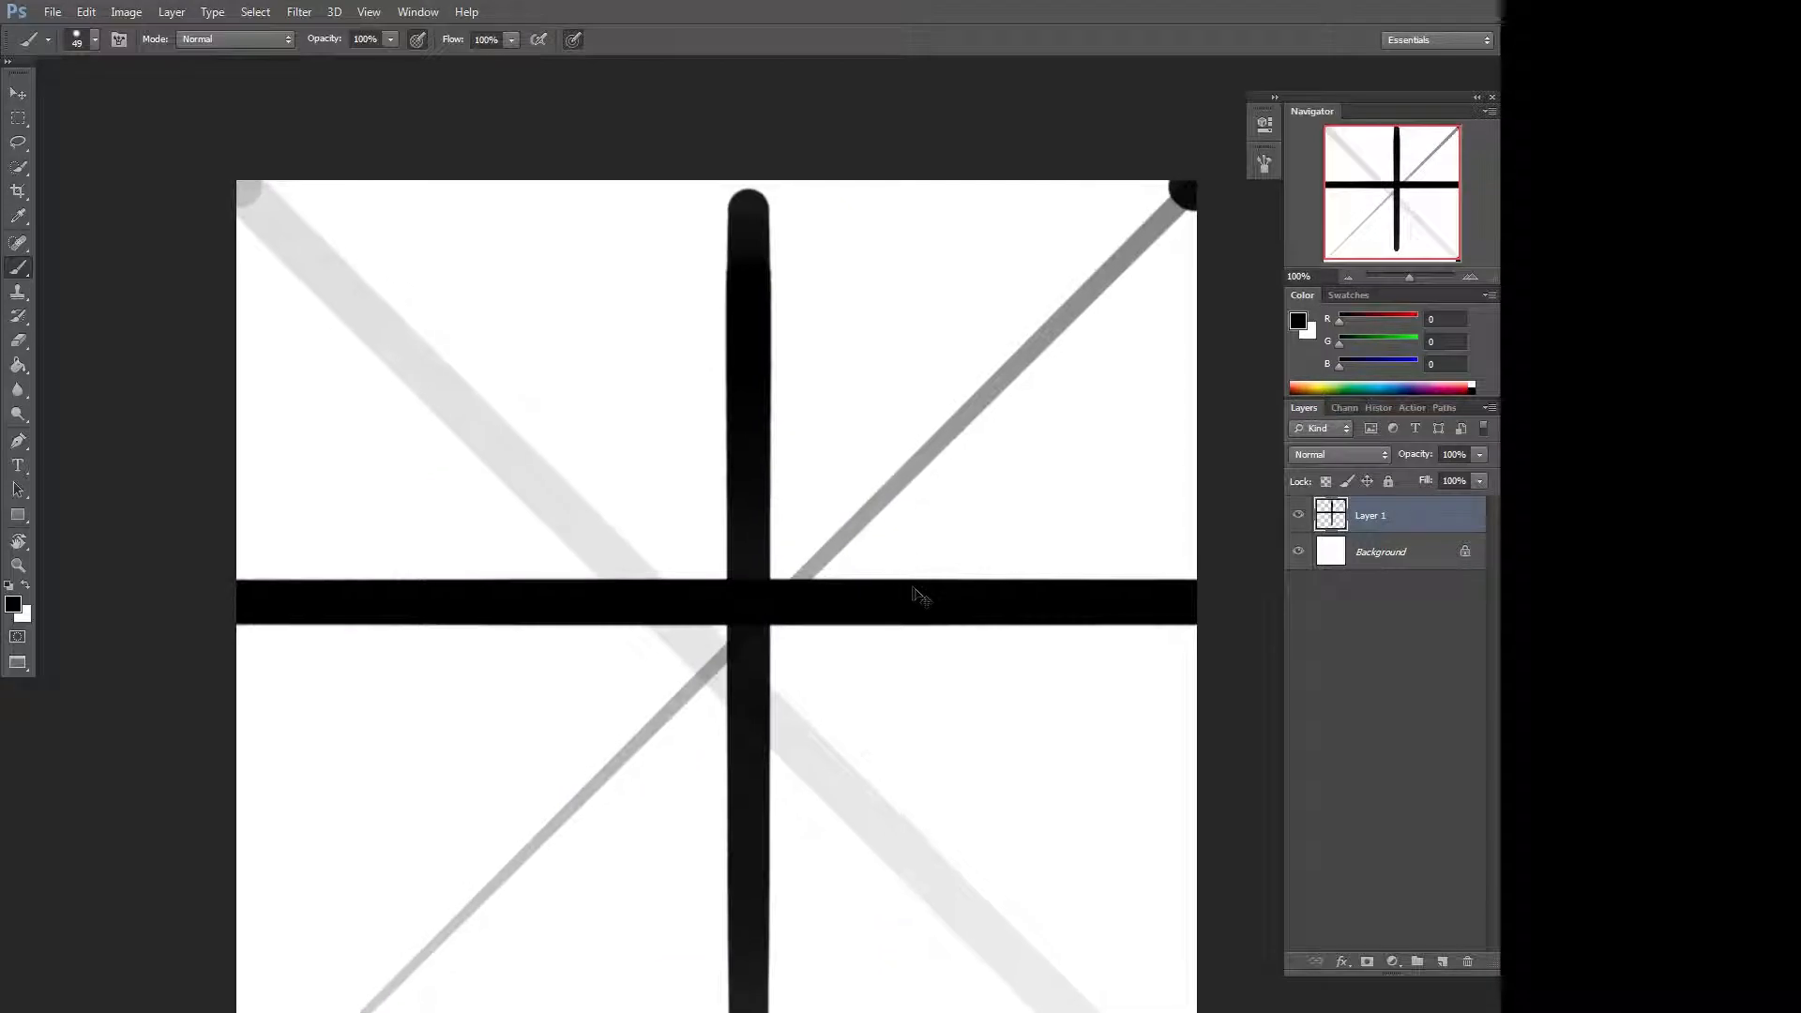
Clear the layer and deselect, and try a short stroke, undoing it.
key(ctrl+a)
key(Delete)
key(ctrl+d)
drag(873, 325, 925, 250)
key(ctrl+z)
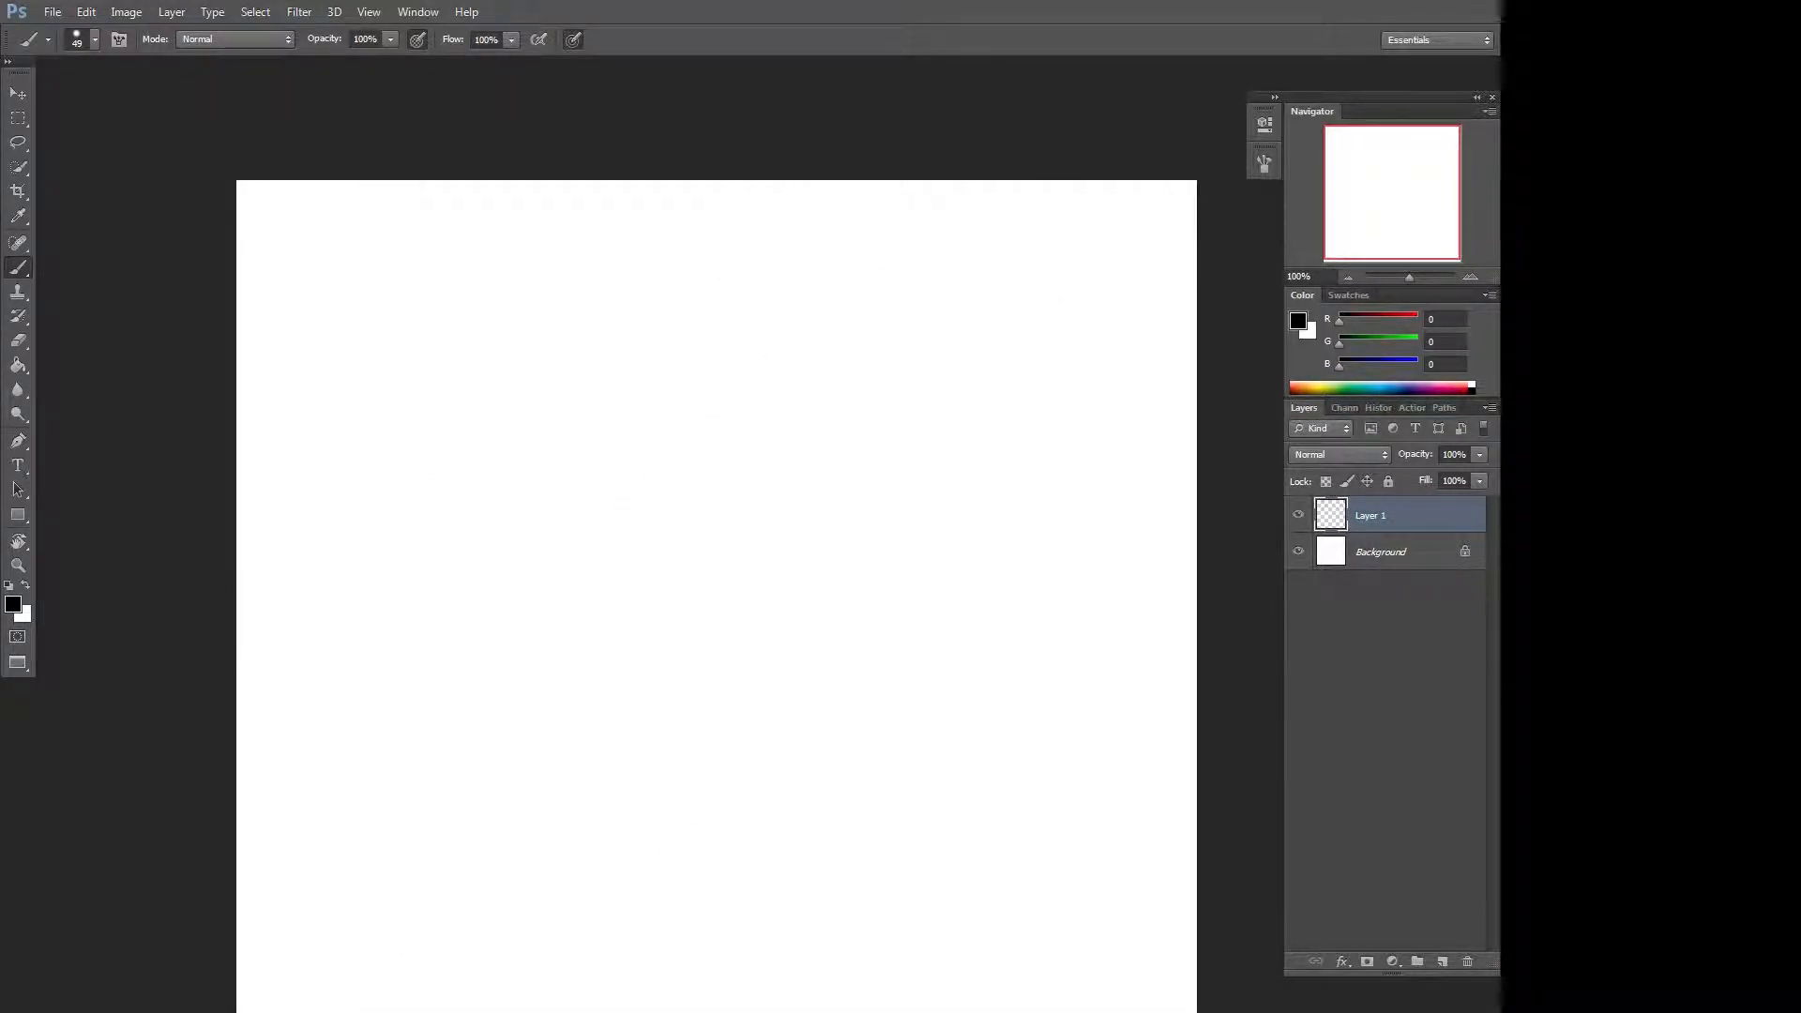
Choose the 17 px brush preset and paint a curved stroke.
right_click(871, 364)
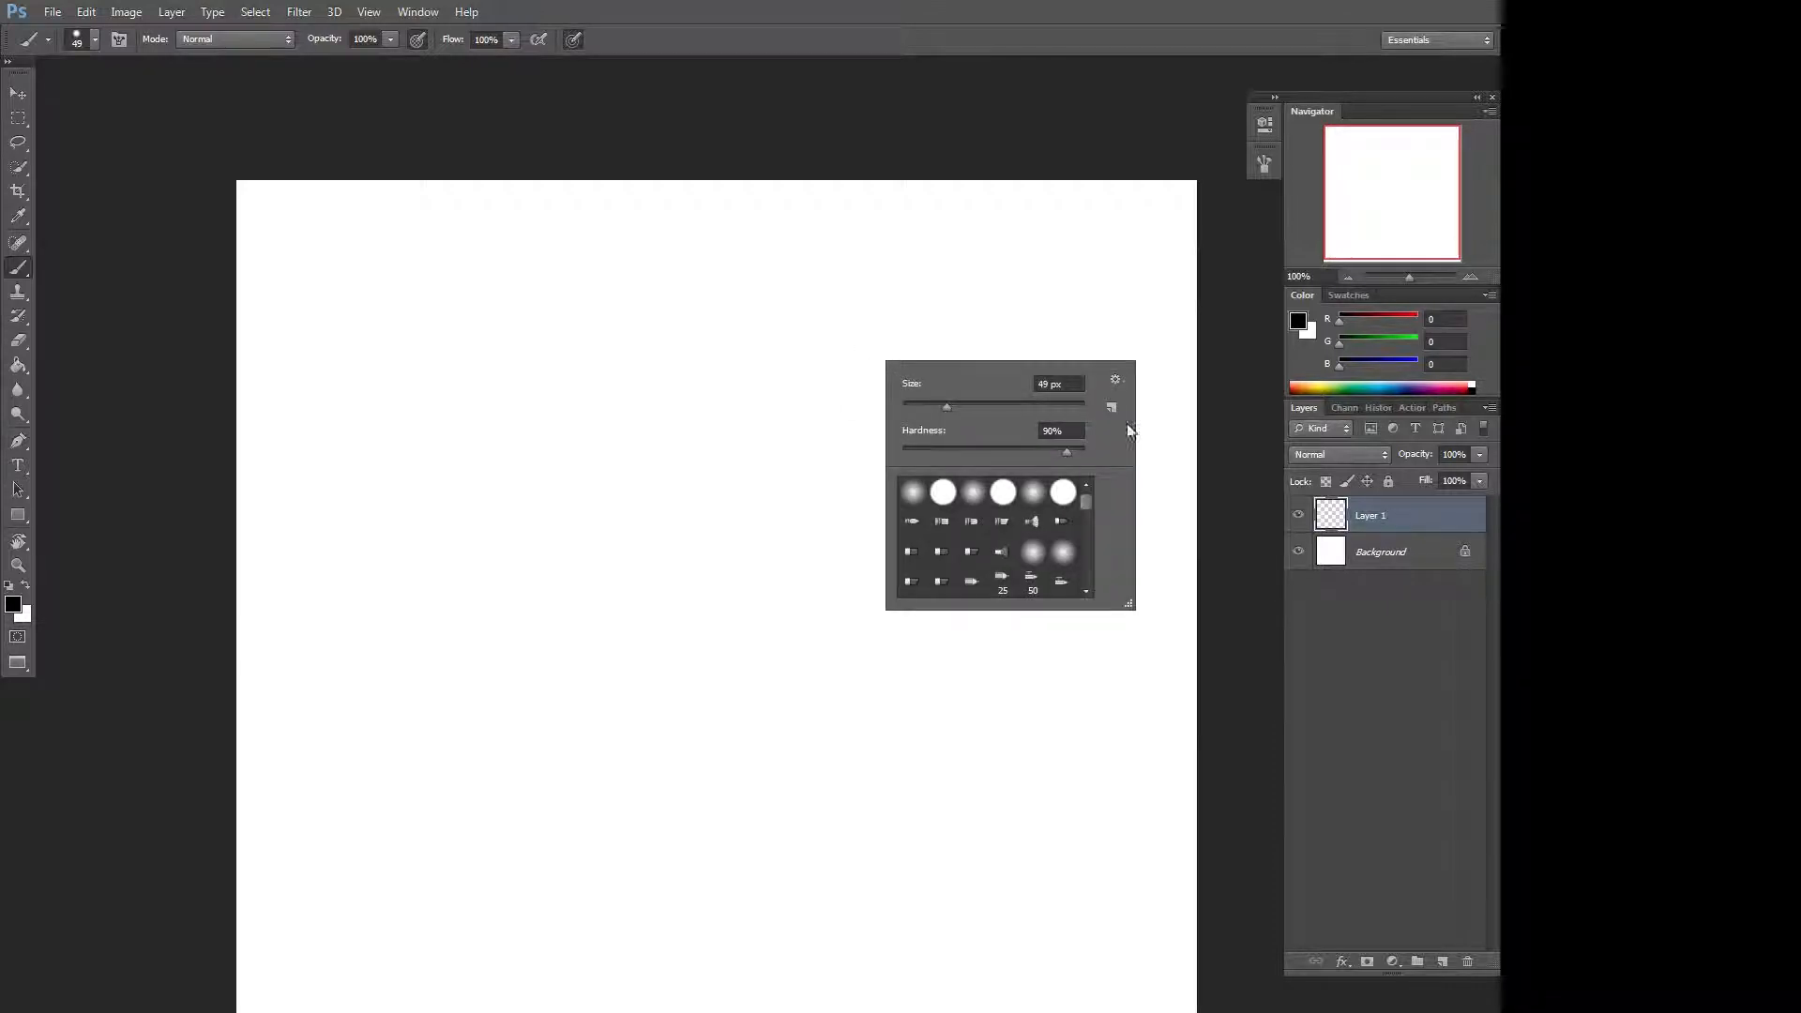
mouse_move(1088, 504)
mouse_down()
mouse_move(1083, 576)
mouse_move(1087, 482)
mouse_move(1084, 578)
mouse_move(1081, 495)
mouse_move(1077, 531)
mouse_up()
click(1063, 527)
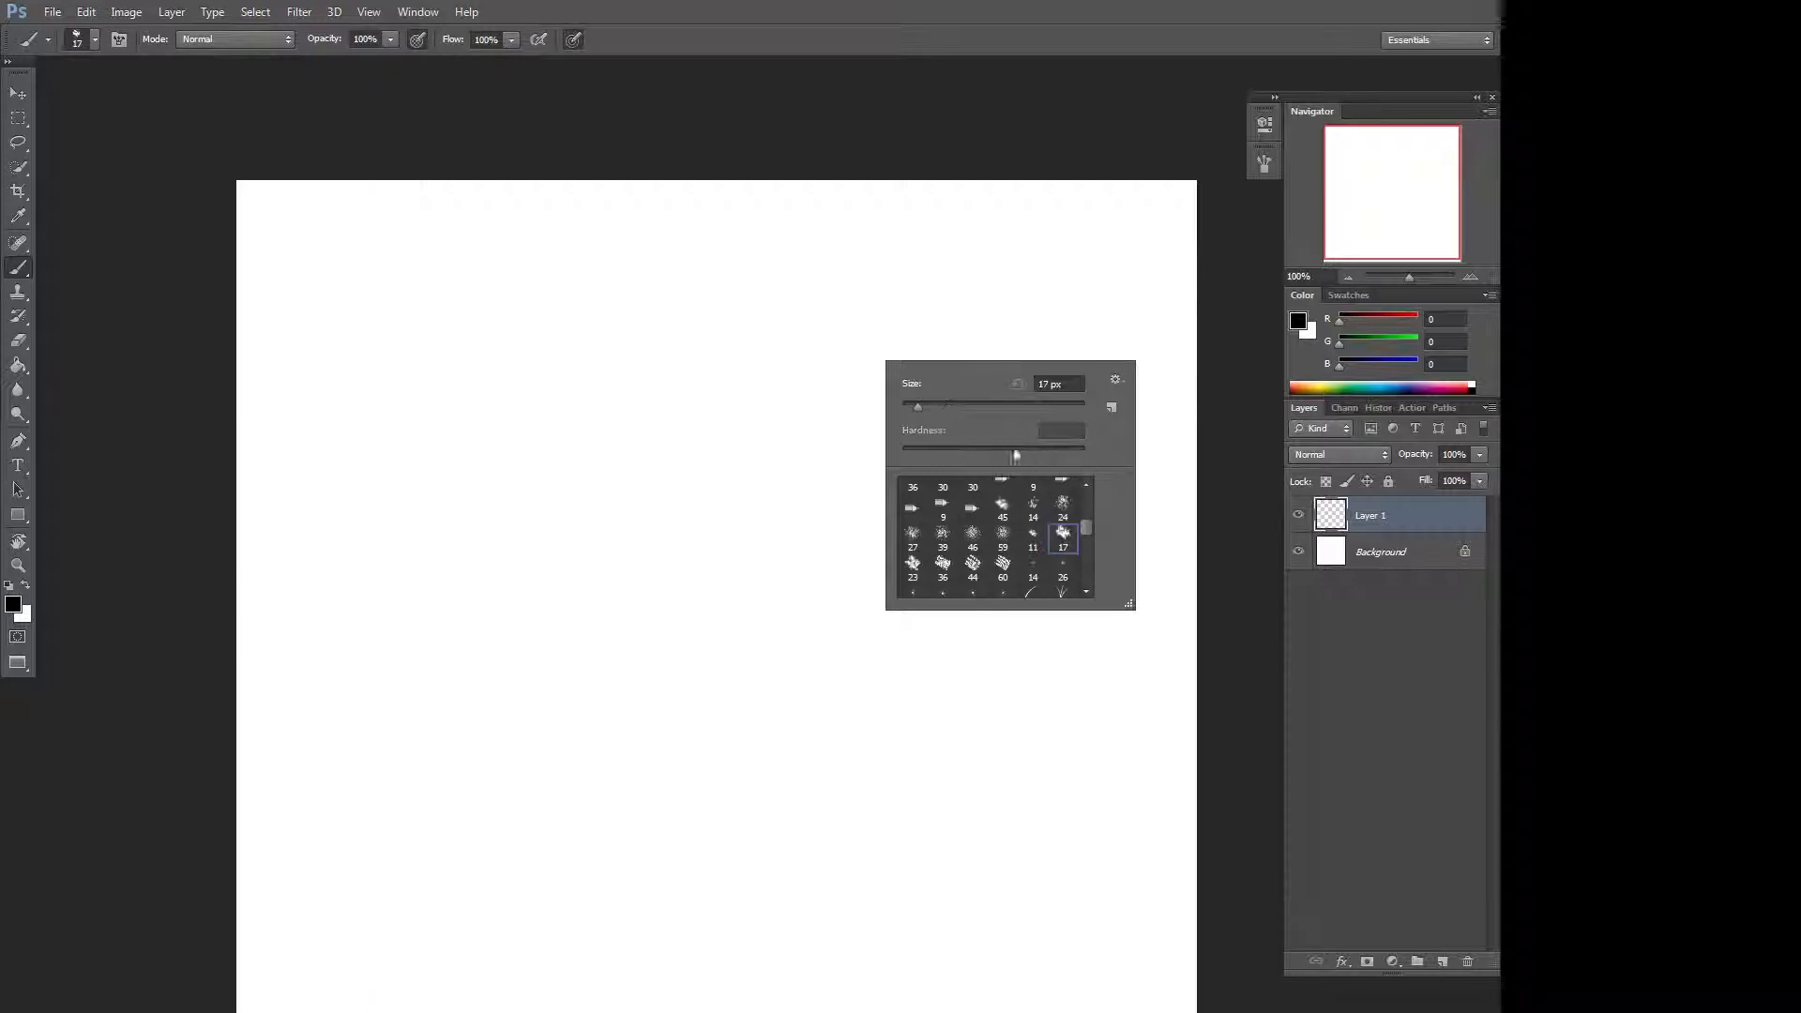
mouse_move(671, 459)
mouse_down()
mouse_move(661, 514)
mouse_move(788, 456)
mouse_up()
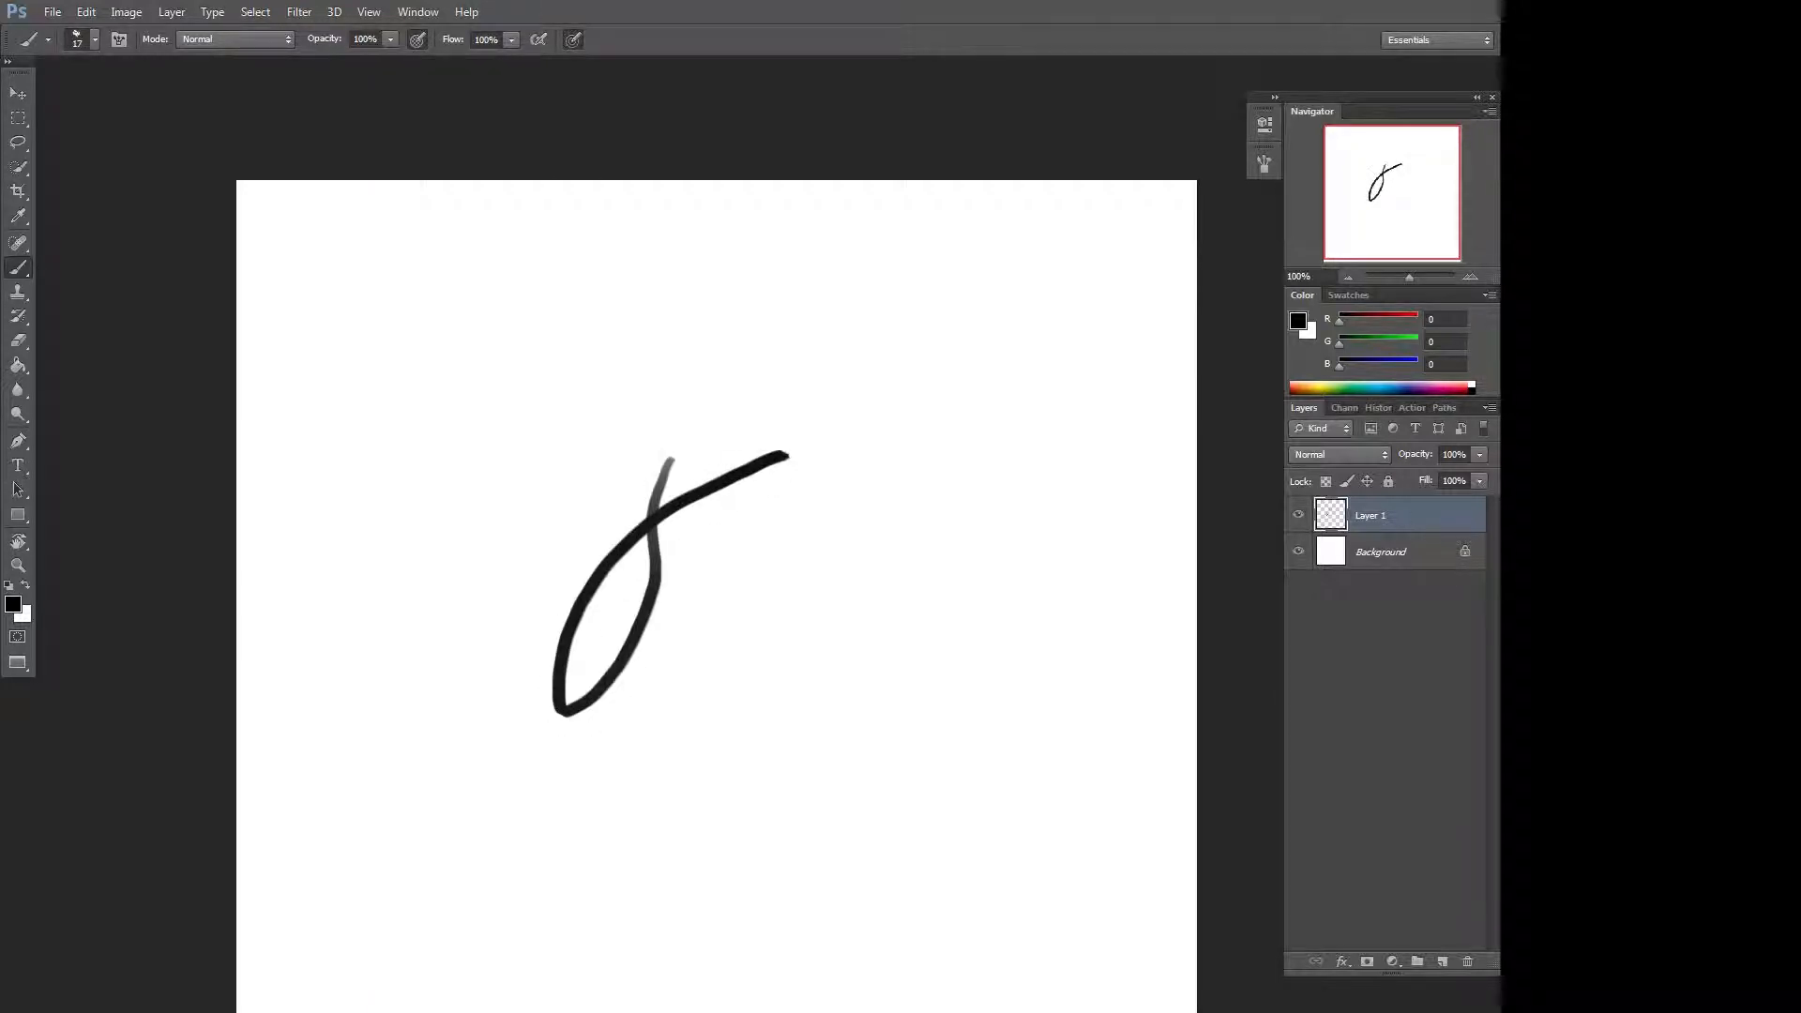
Paint two dabs with a scattered brush at 245 px, then clear the layer and deselect.
mouse_move(744, 551)
mouse_down()
mouse_move(941, 454)
mouse_move(813, 350)
mouse_up()
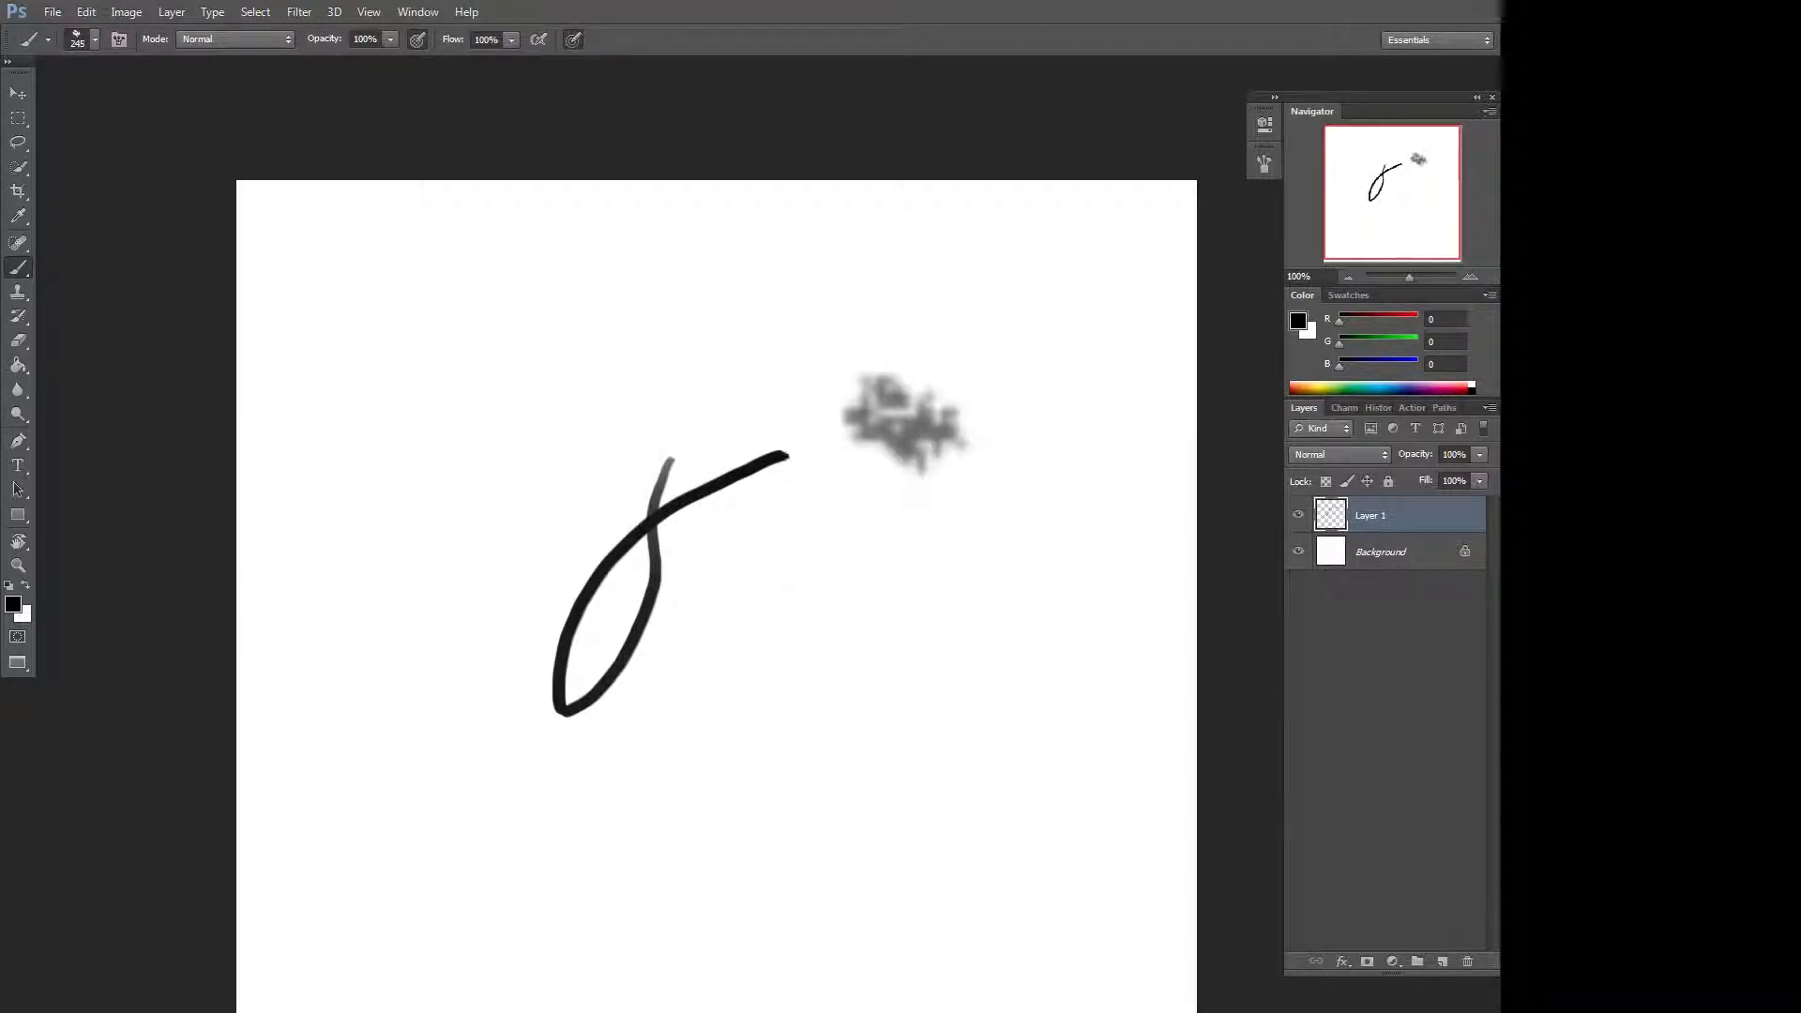
click(867, 655)
key(ctrl+a)
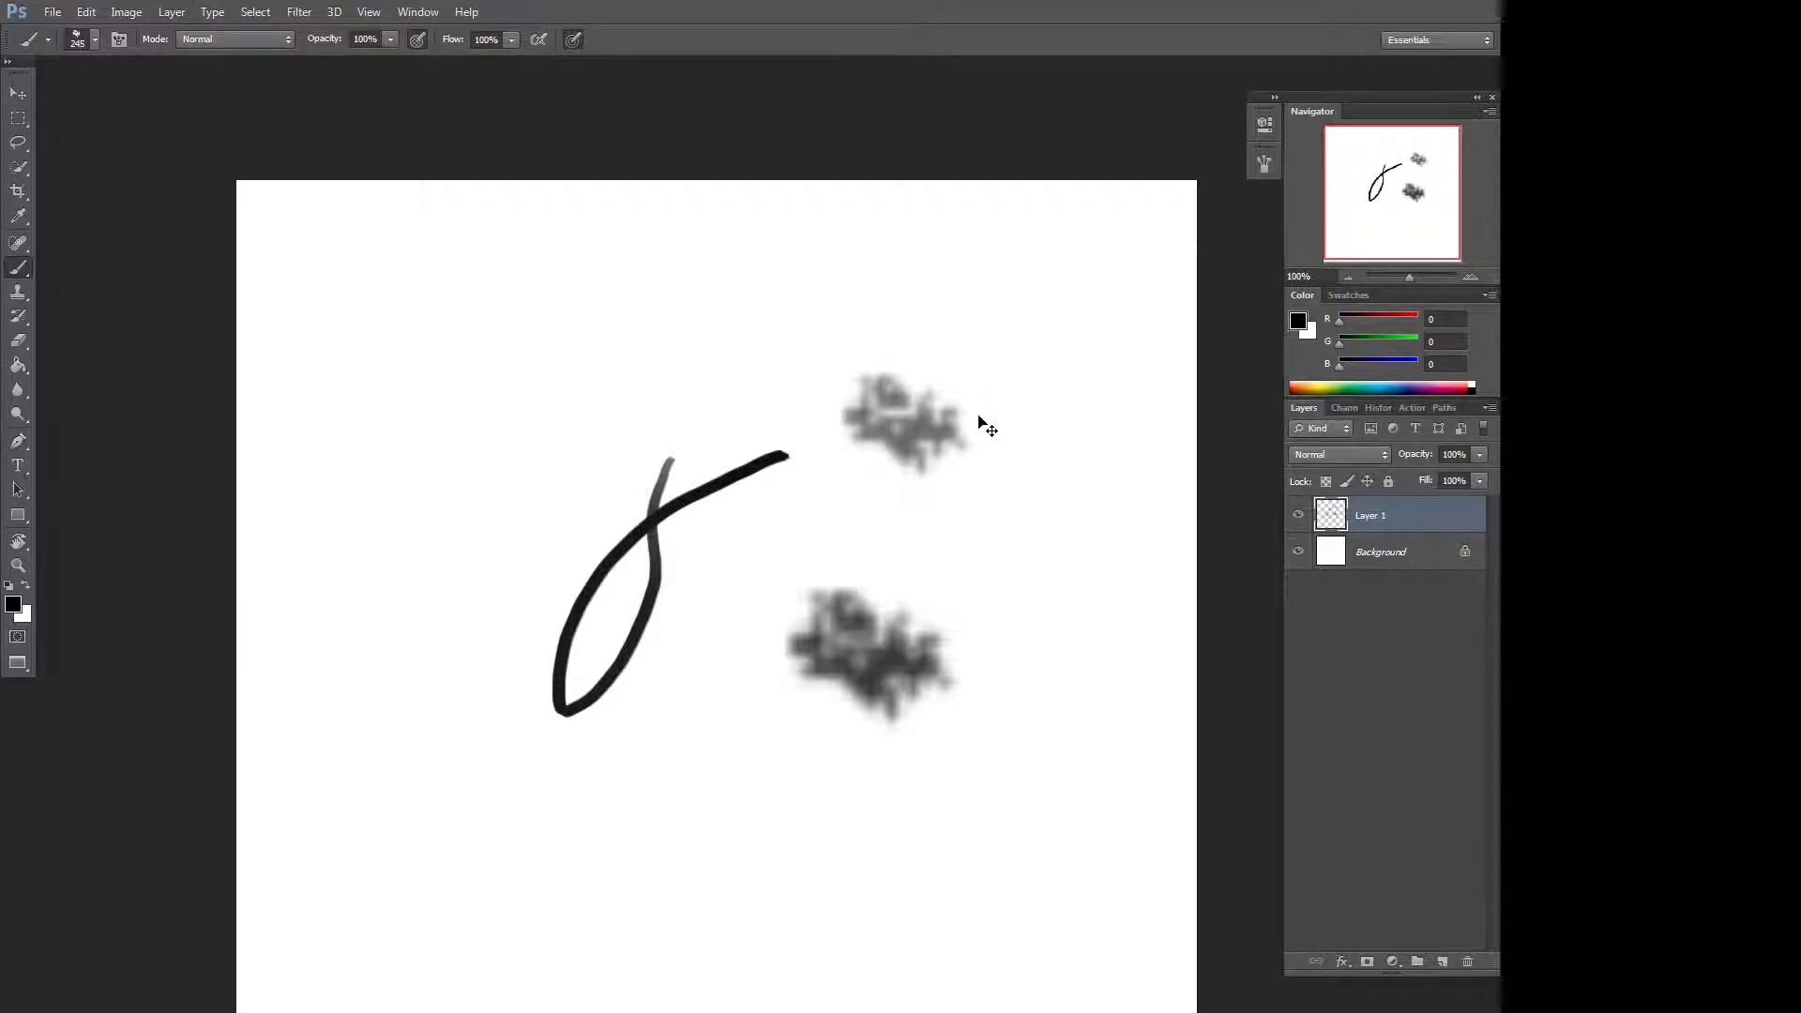
key(Delete)
key(ctrl+d)
Pick the grass brush preset, paint a band of grass across the canvas, and undo it.
right_click(980, 413)
click(1142, 630)
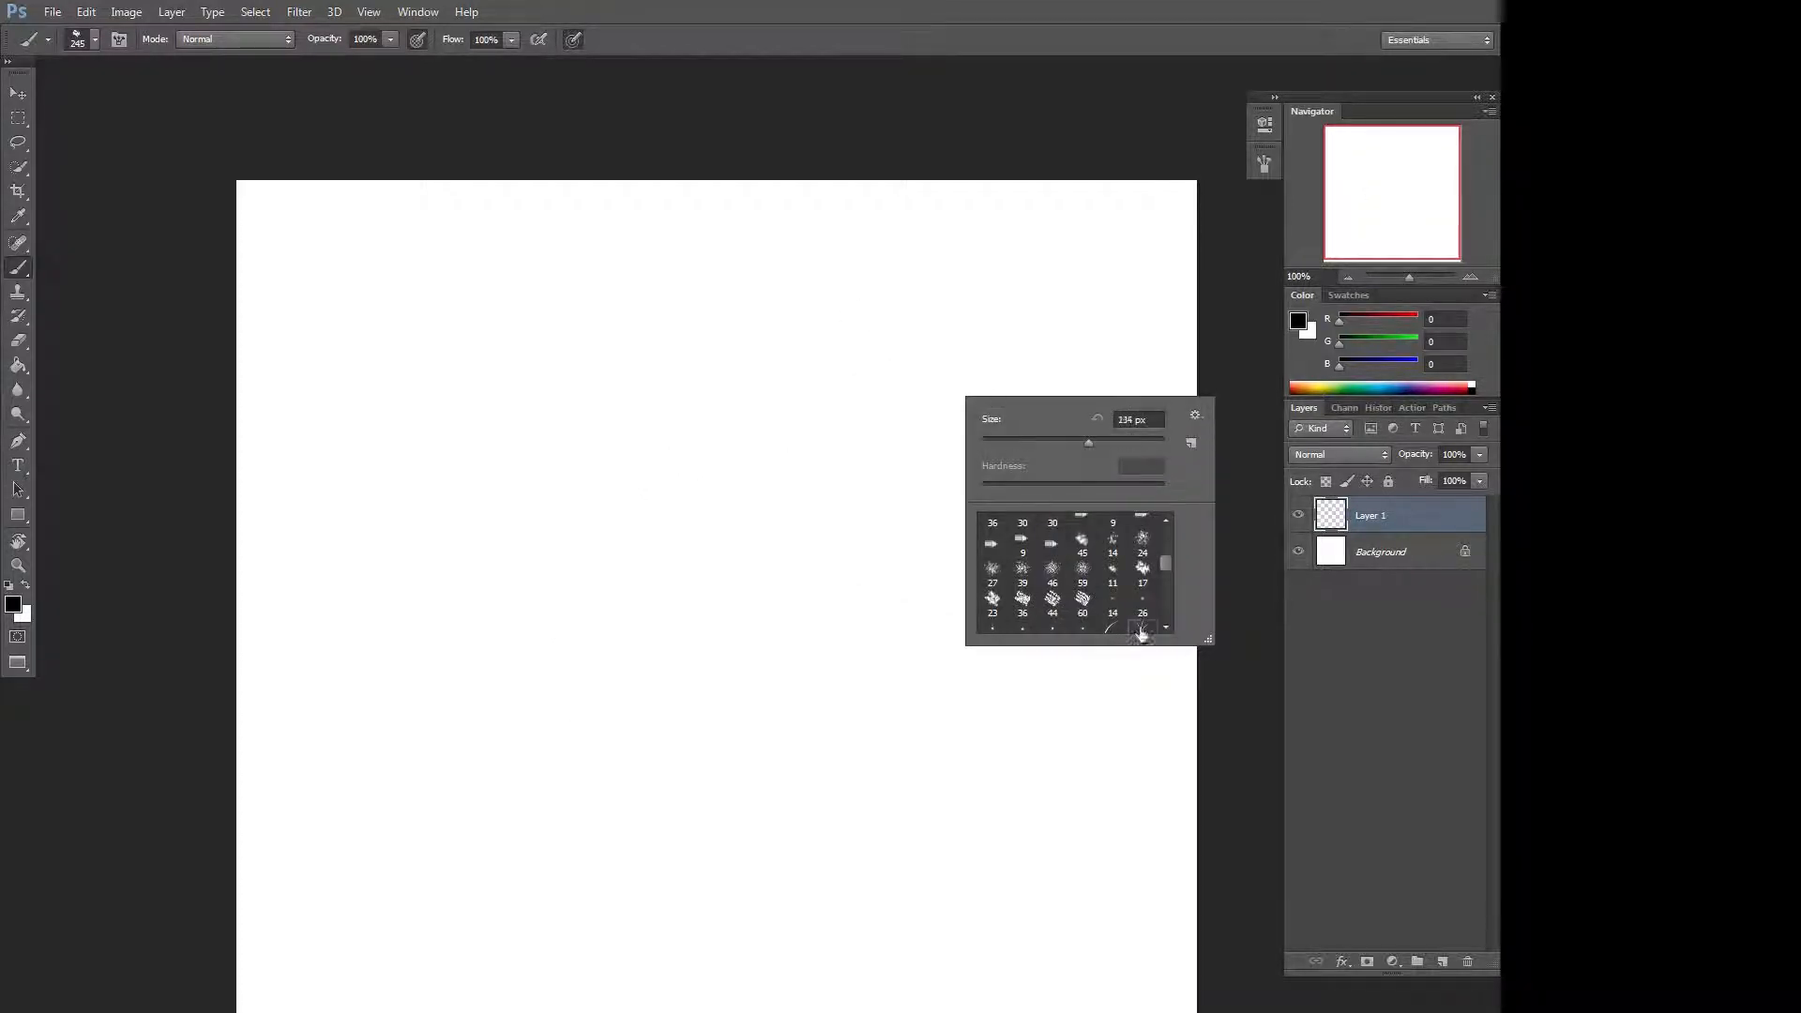
mouse_move(413, 418)
mouse_down()
mouse_move(1023, 432)
mouse_move(363, 518)
mouse_move(265, 566)
mouse_move(866, 512)
mouse_move(1162, 629)
mouse_up()
mouse_move(875, 502)
mouse_down()
mouse_move(558, 513)
mouse_move(422, 632)
mouse_move(818, 465)
mouse_move(1063, 431)
mouse_move(1242, 362)
mouse_up()
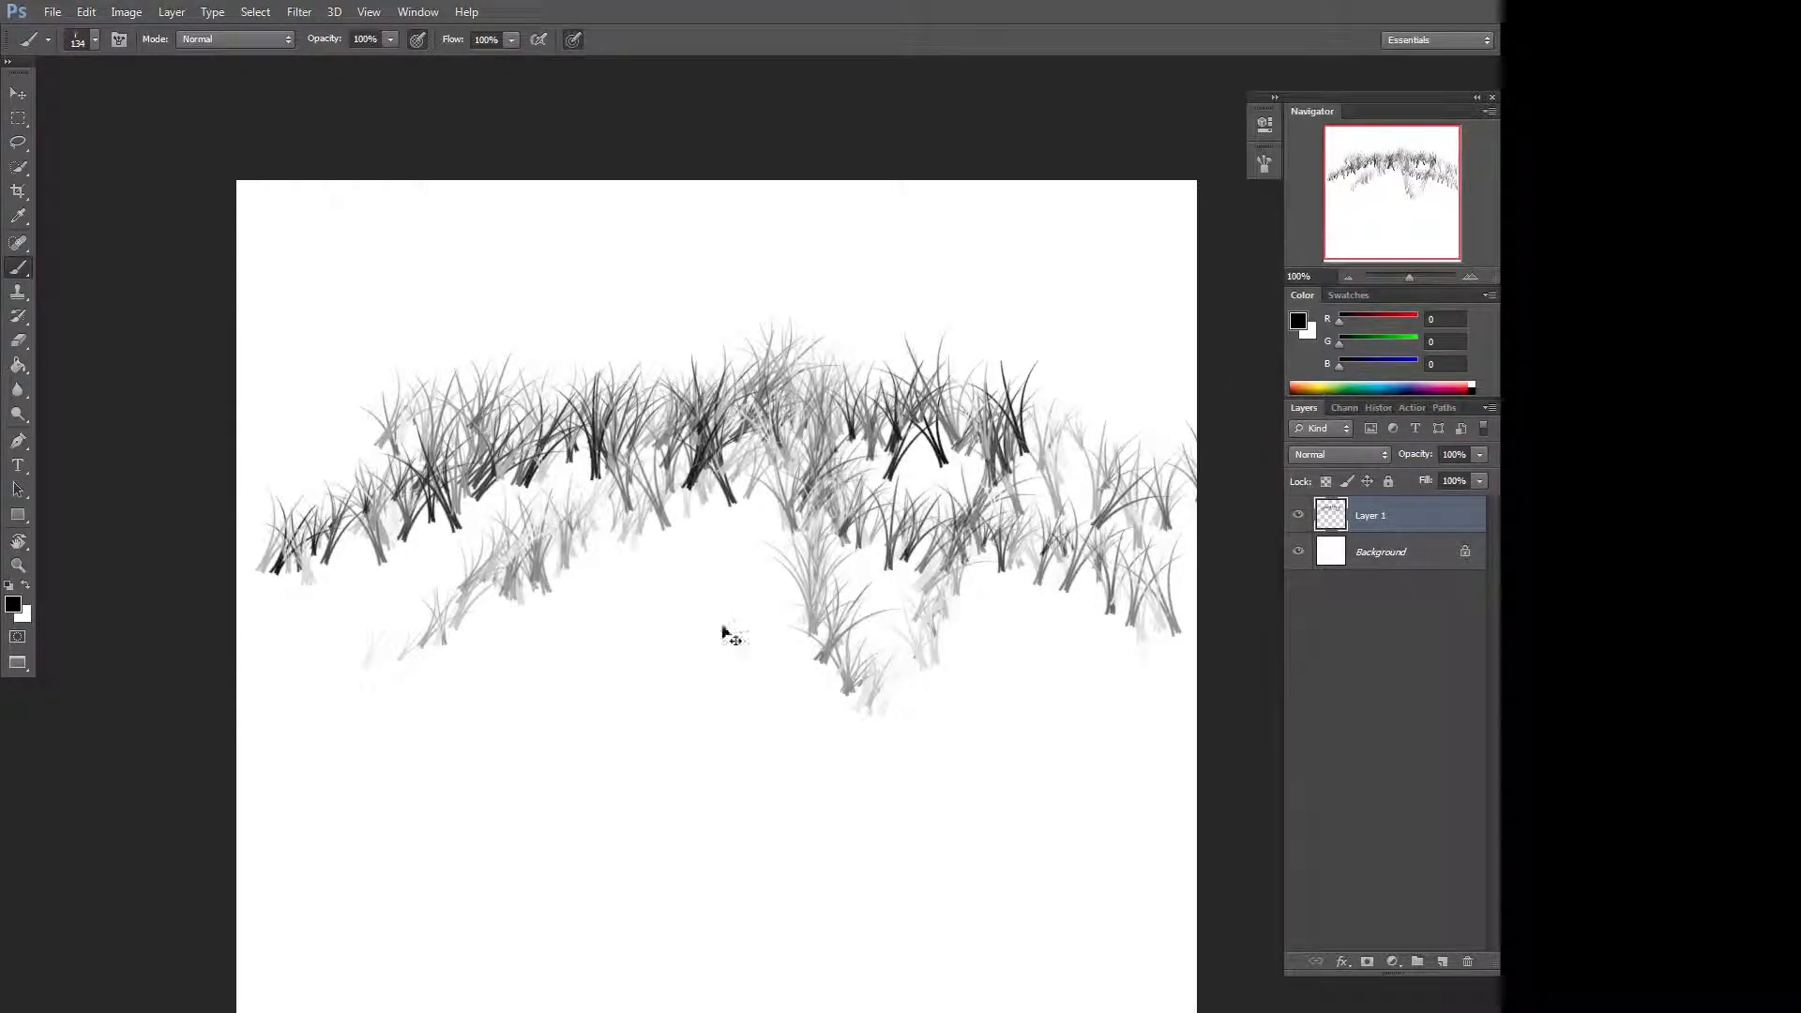
key(ctrl+z)
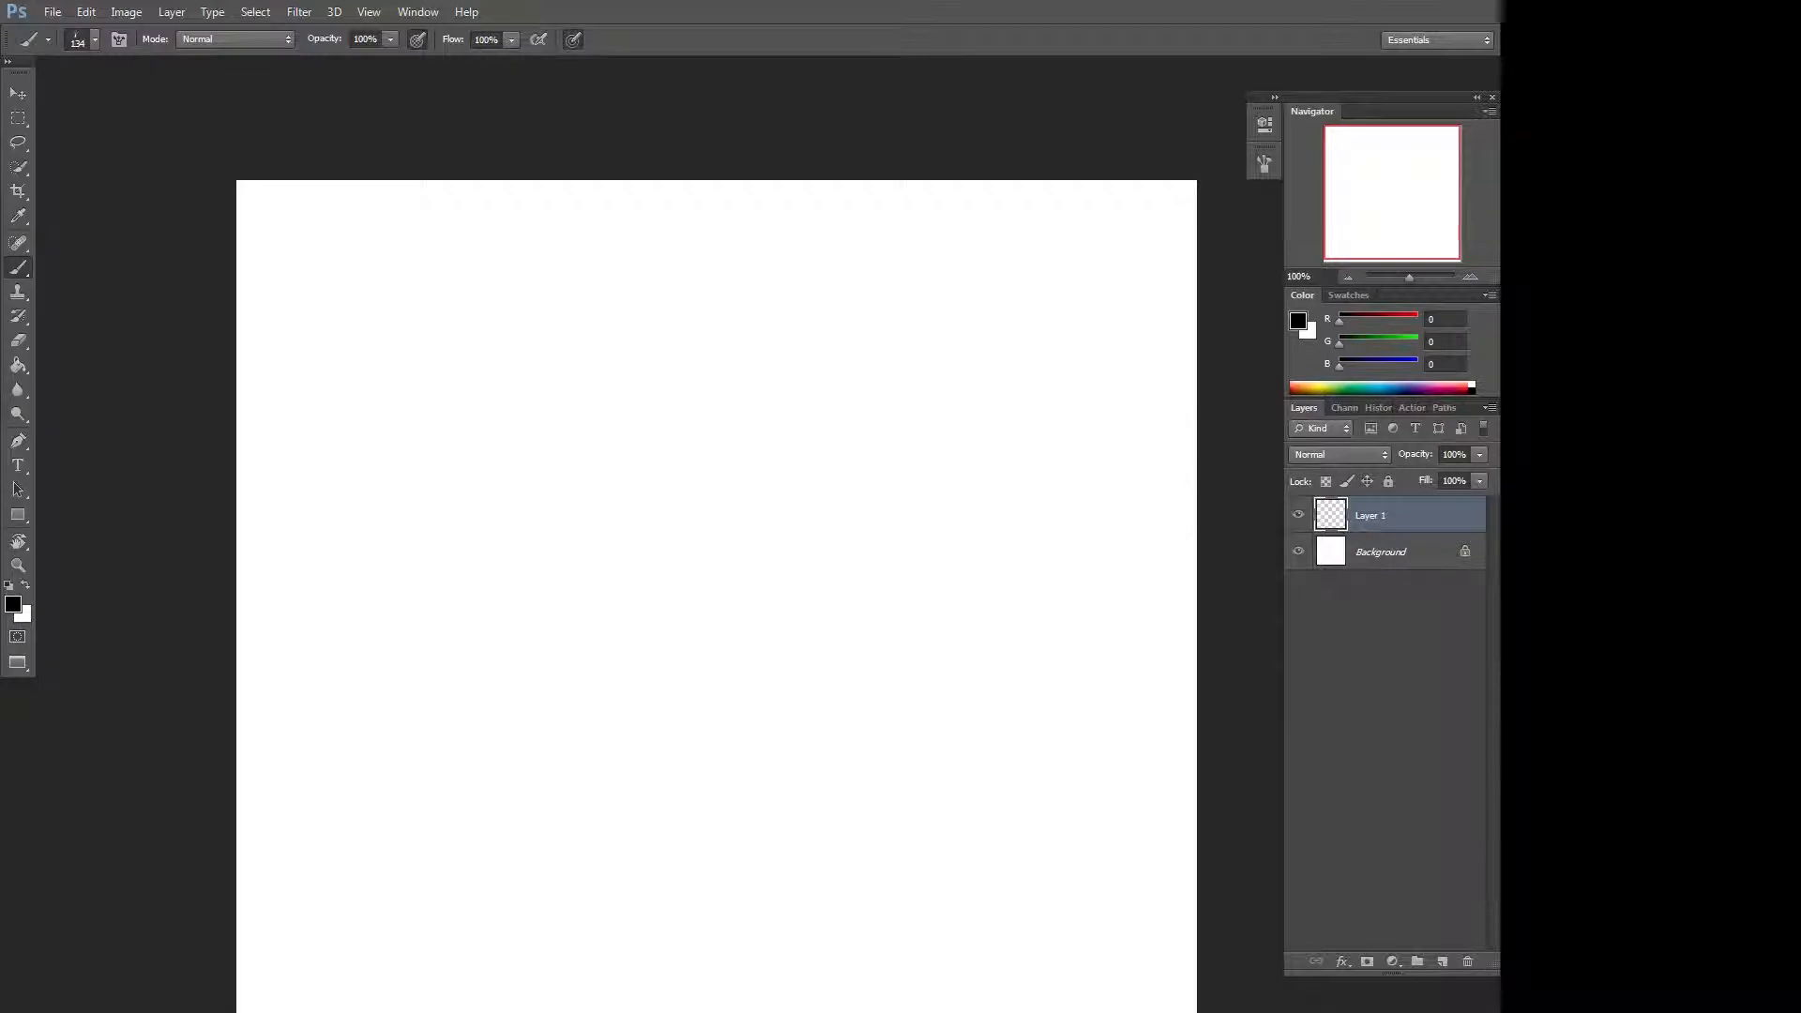
Choose a soft round brush at 77 px with 0% hardness and paint a dab on the layer.
right_click(814, 423)
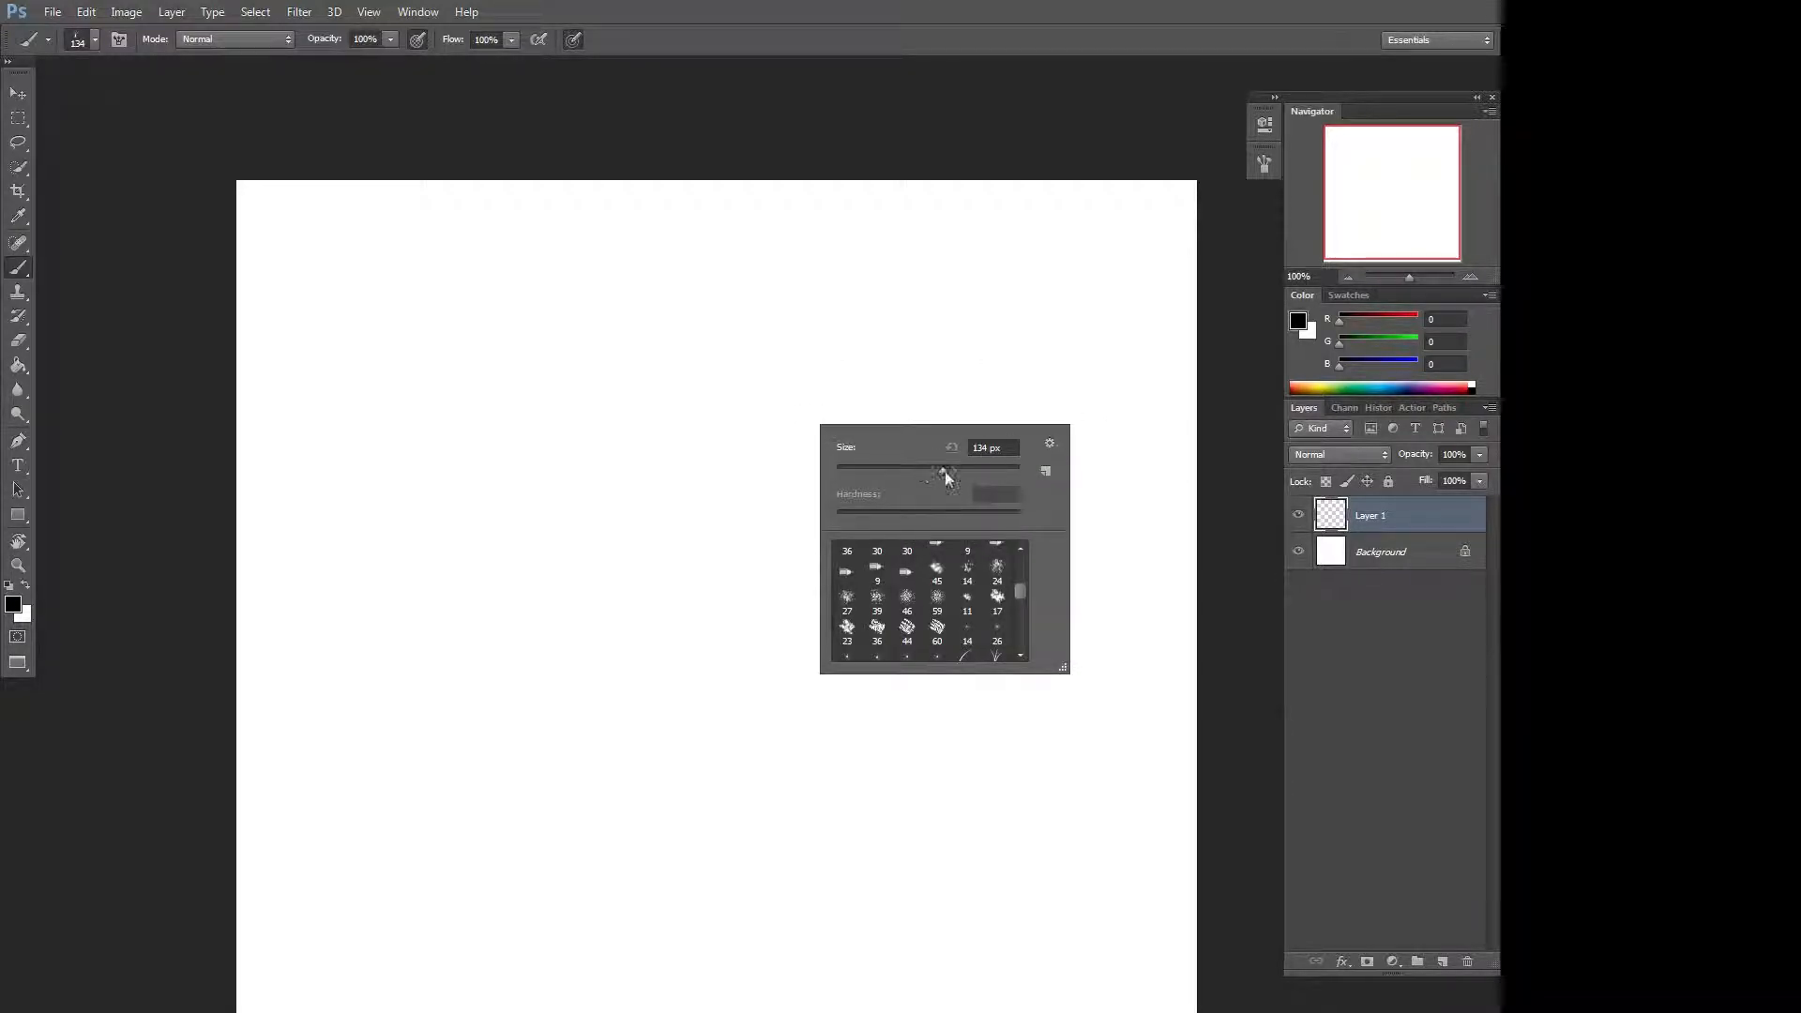
drag(943, 471, 908, 469)
drag(1021, 593, 1019, 542)
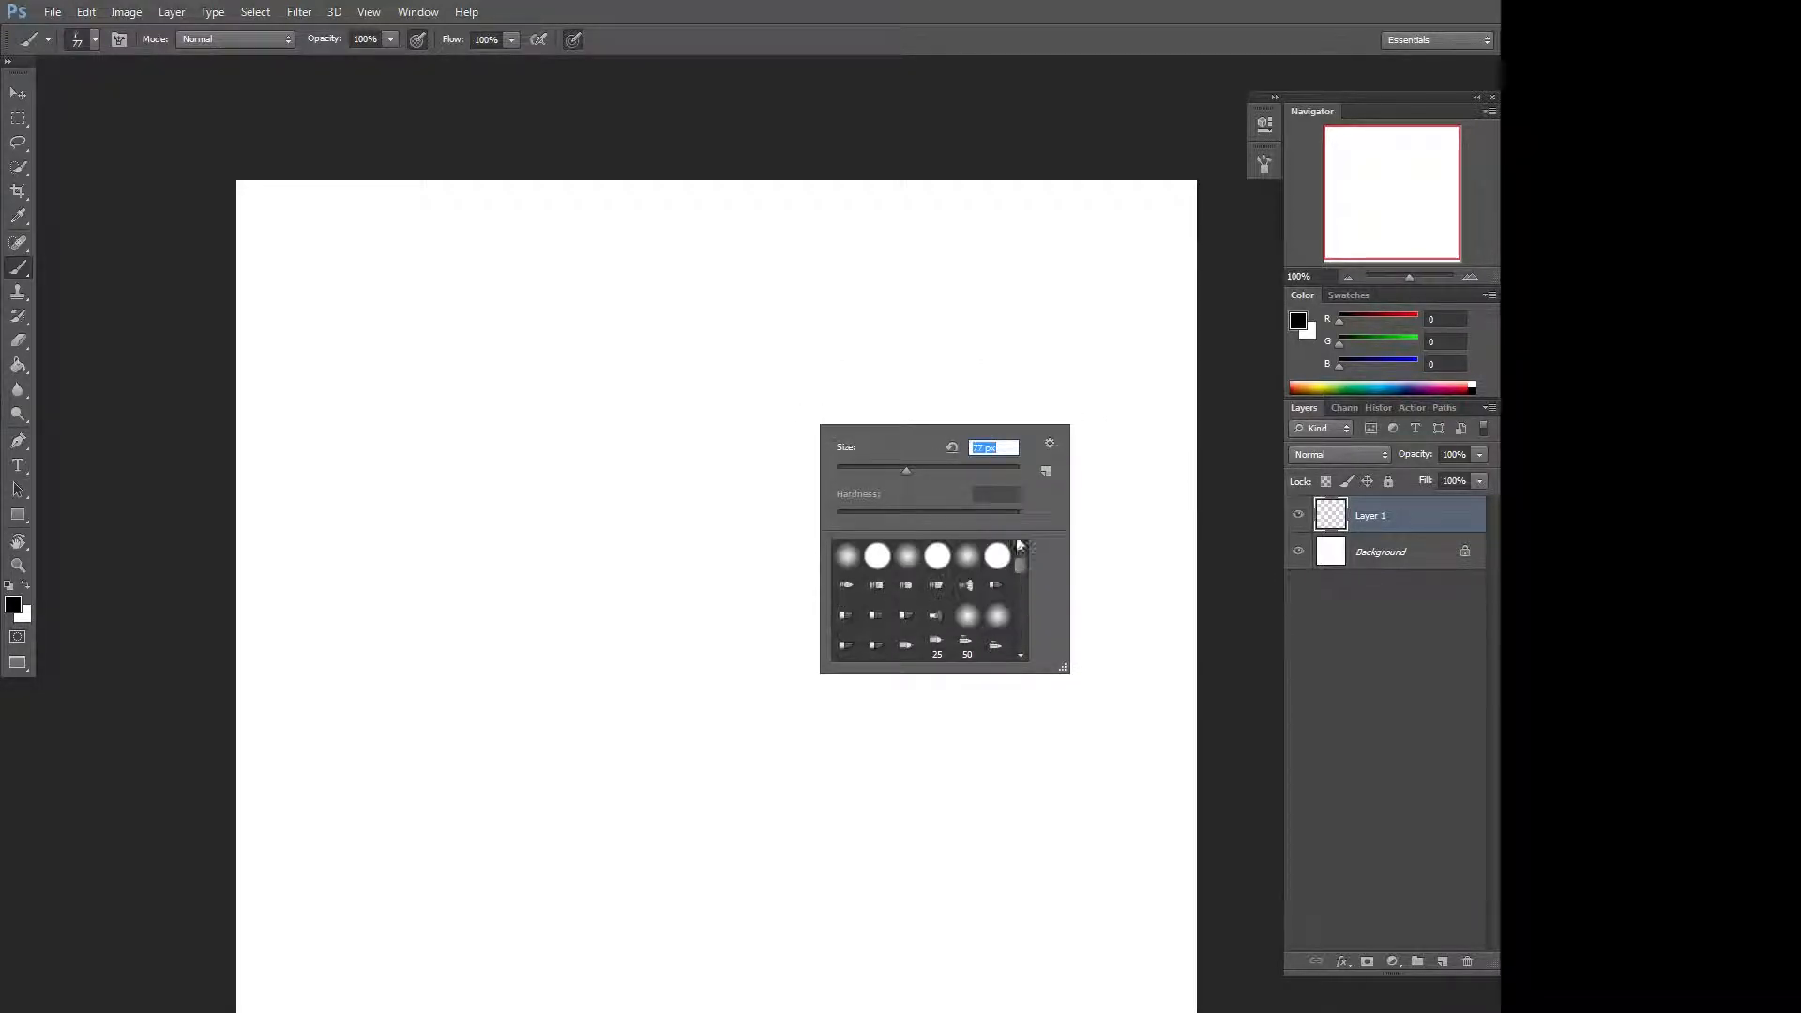
click(907, 556)
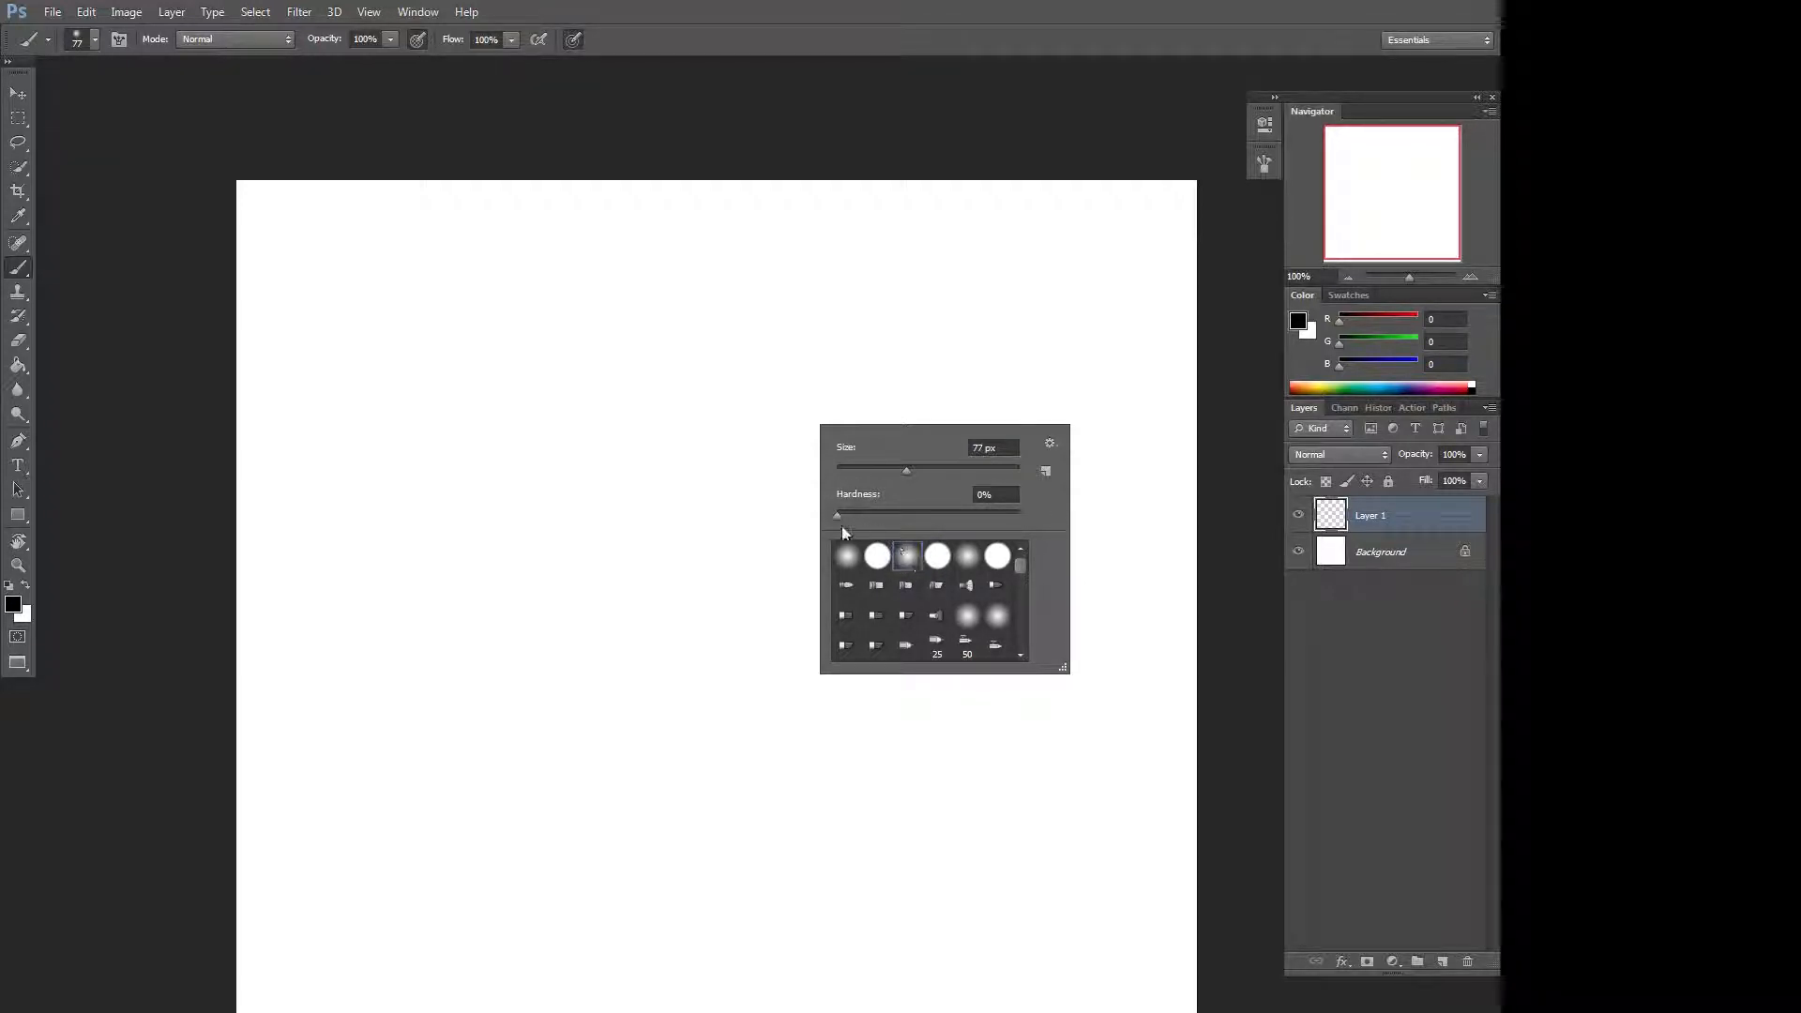
mouse_move(838, 515)
mouse_down()
mouse_move(925, 516)
mouse_move(840, 514)
mouse_up()
mouse_move(648, 495)
mouse_down()
mouse_move(646, 510)
mouse_move(660, 491)
mouse_move(631, 490)
mouse_move(645, 482)
mouse_up()
Raise the brush hardness to 100% and paint a hard-edged dab near the top.
right_click(855, 428)
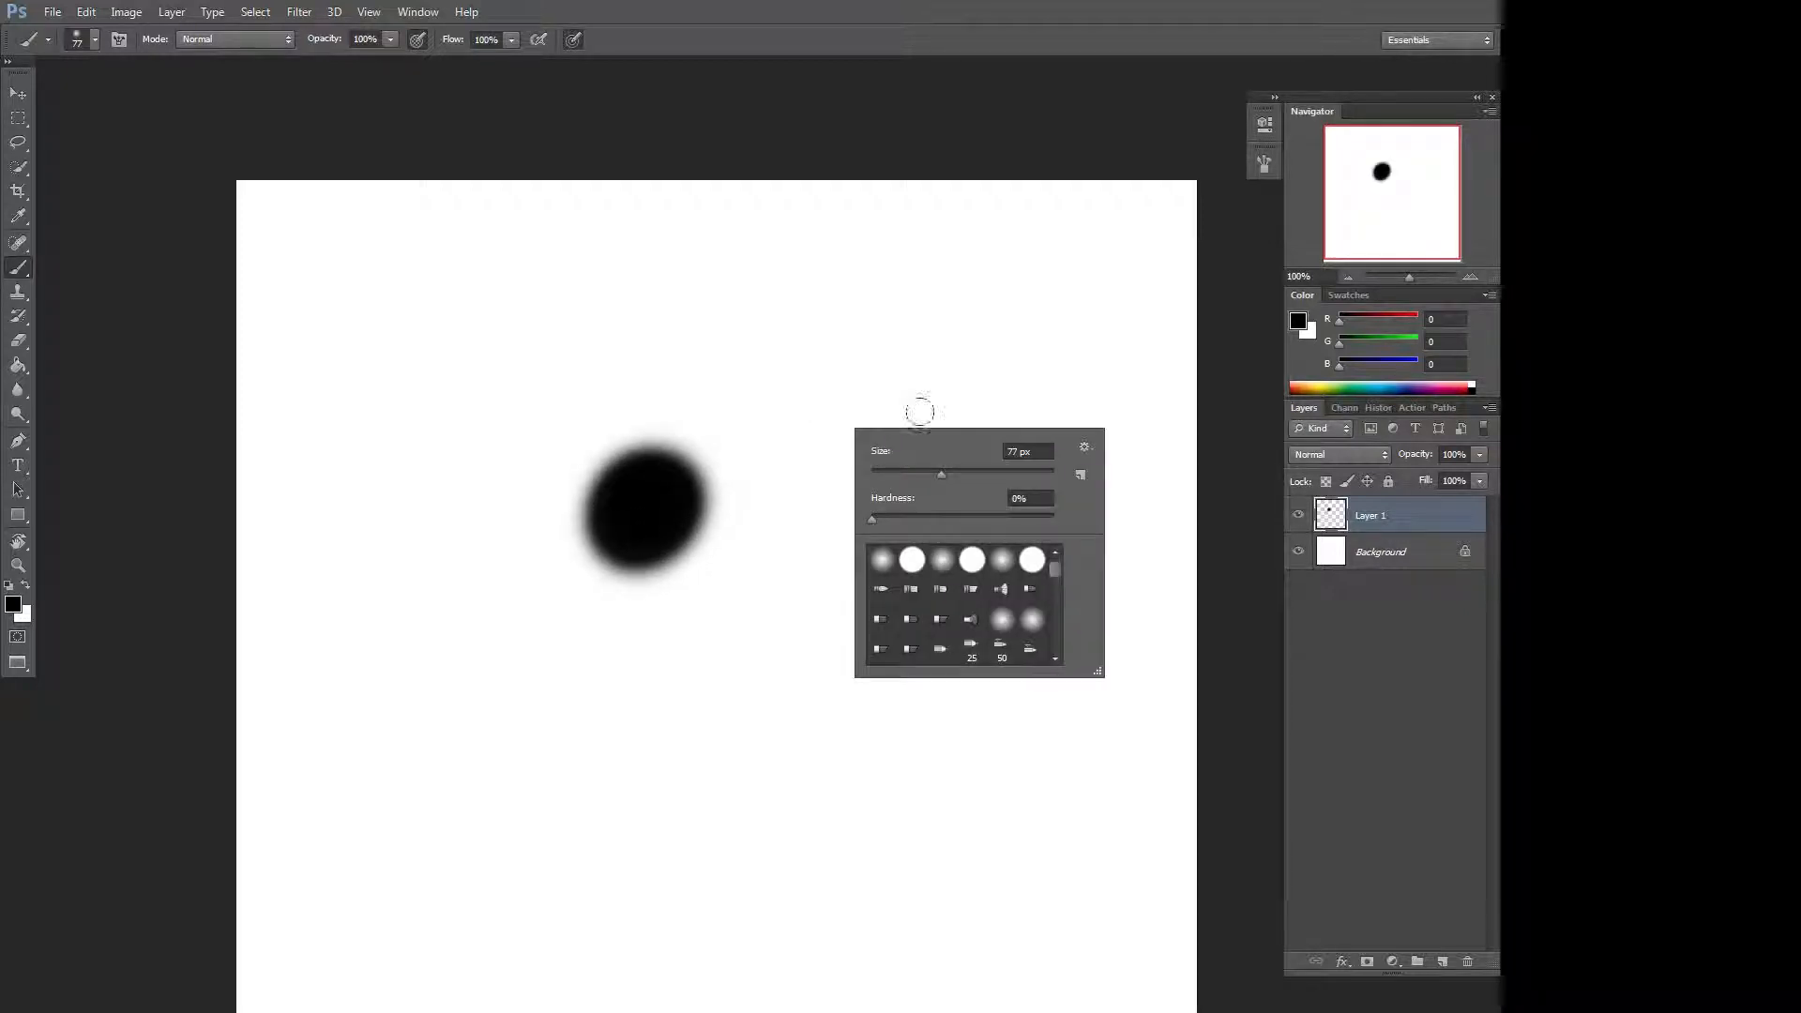
click(902, 518)
drag(902, 520, 1161, 526)
drag(921, 321, 905, 301)
Lower the hardness to 0%, paint a soft diagonal stroke, and clear the layer.
right_click(859, 478)
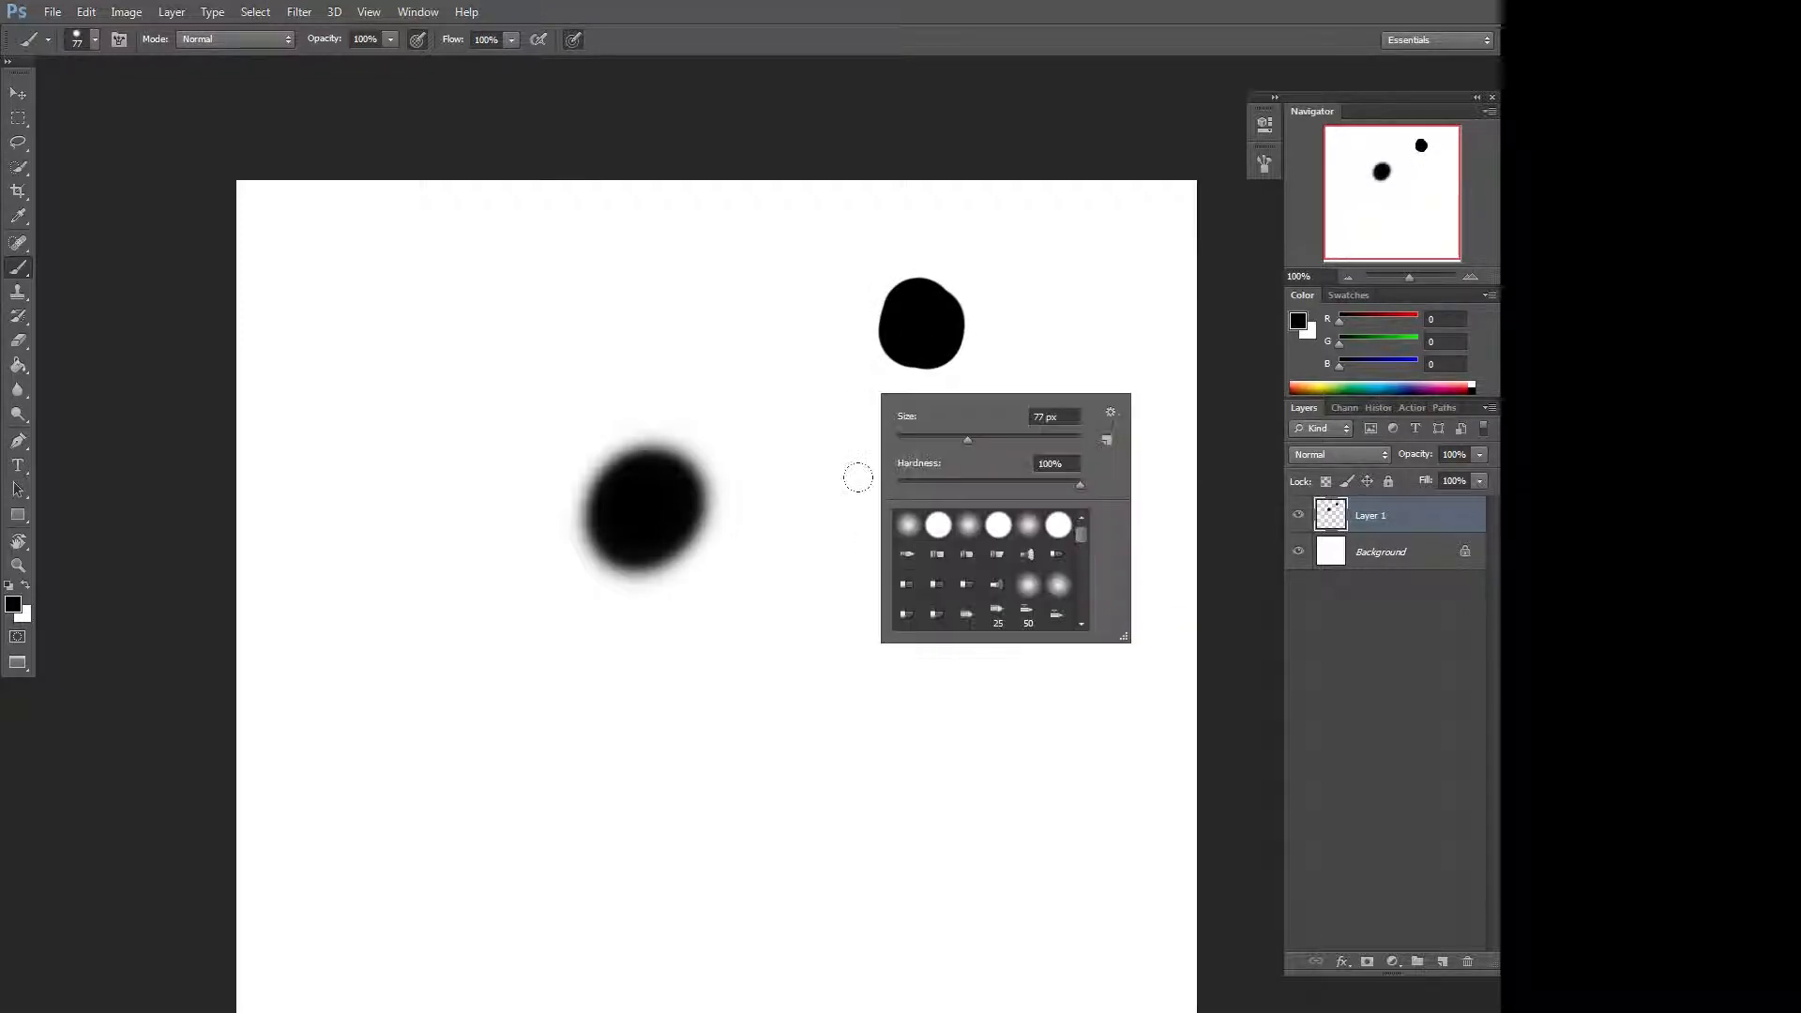
drag(1002, 488, 950, 488)
mouse_move(999, 299)
mouse_down()
mouse_move(986, 306)
mouse_move(1079, 270)
mouse_up()
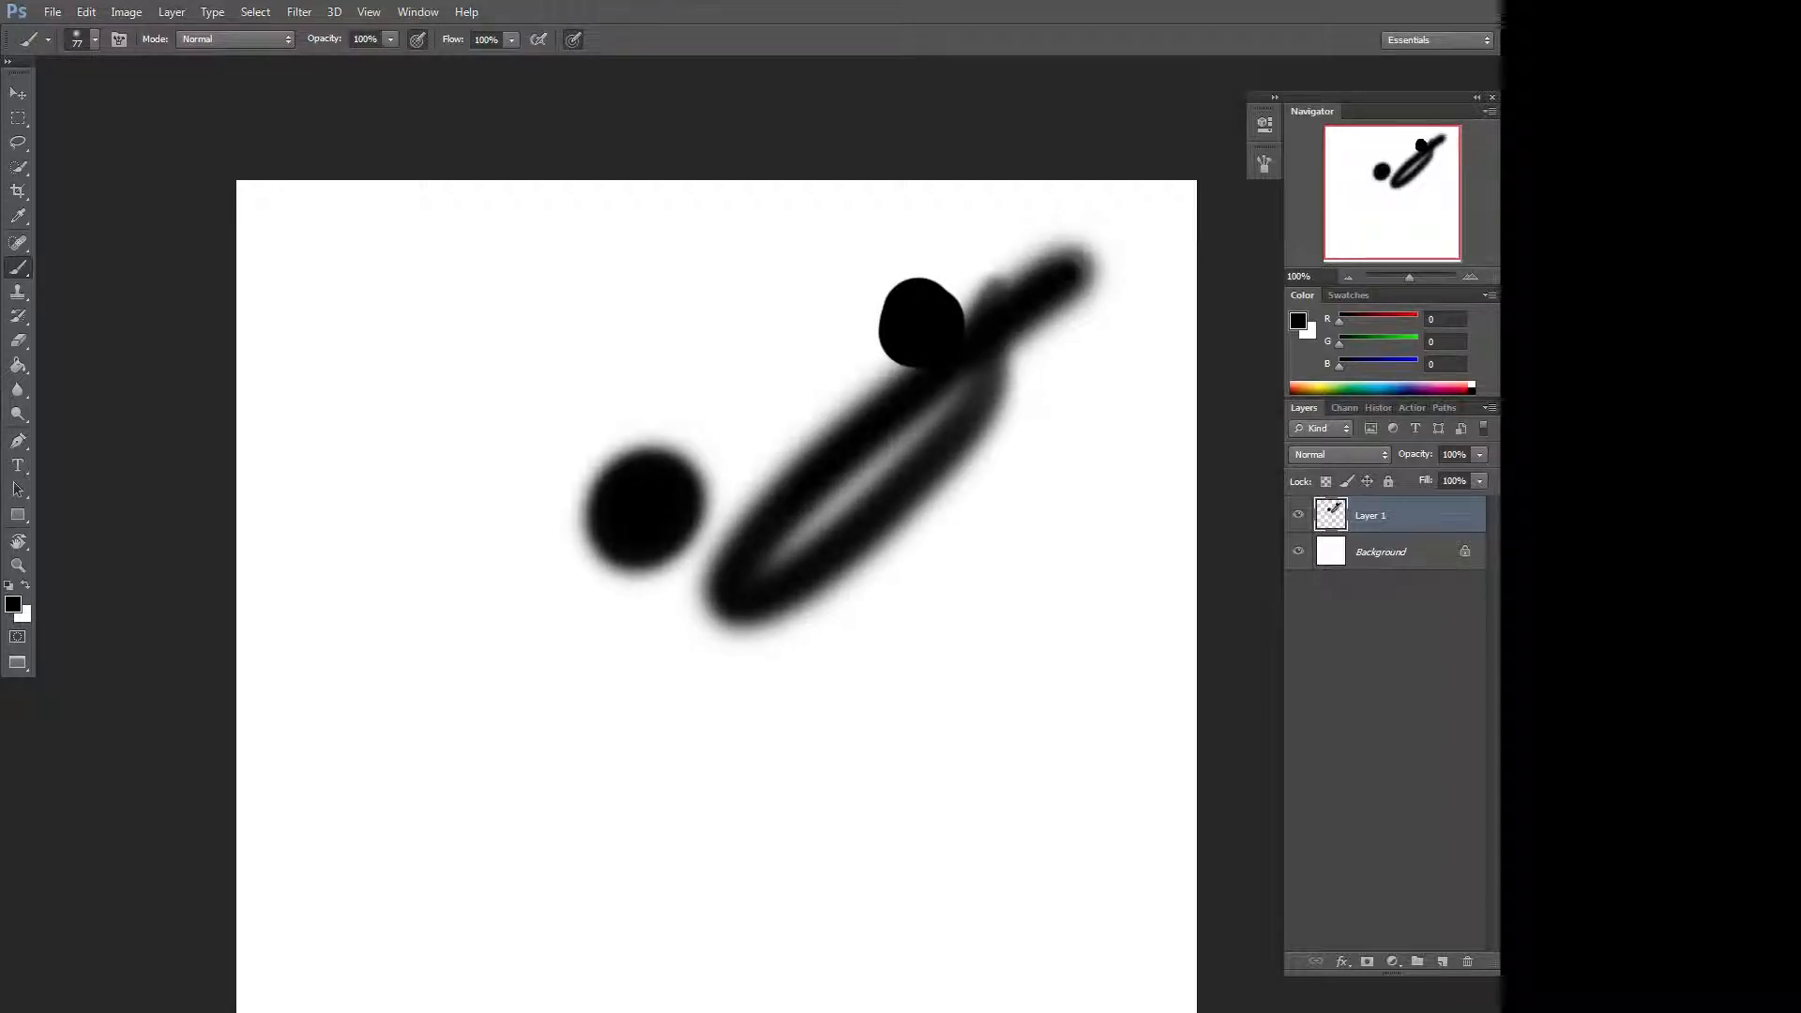
key(Delete)
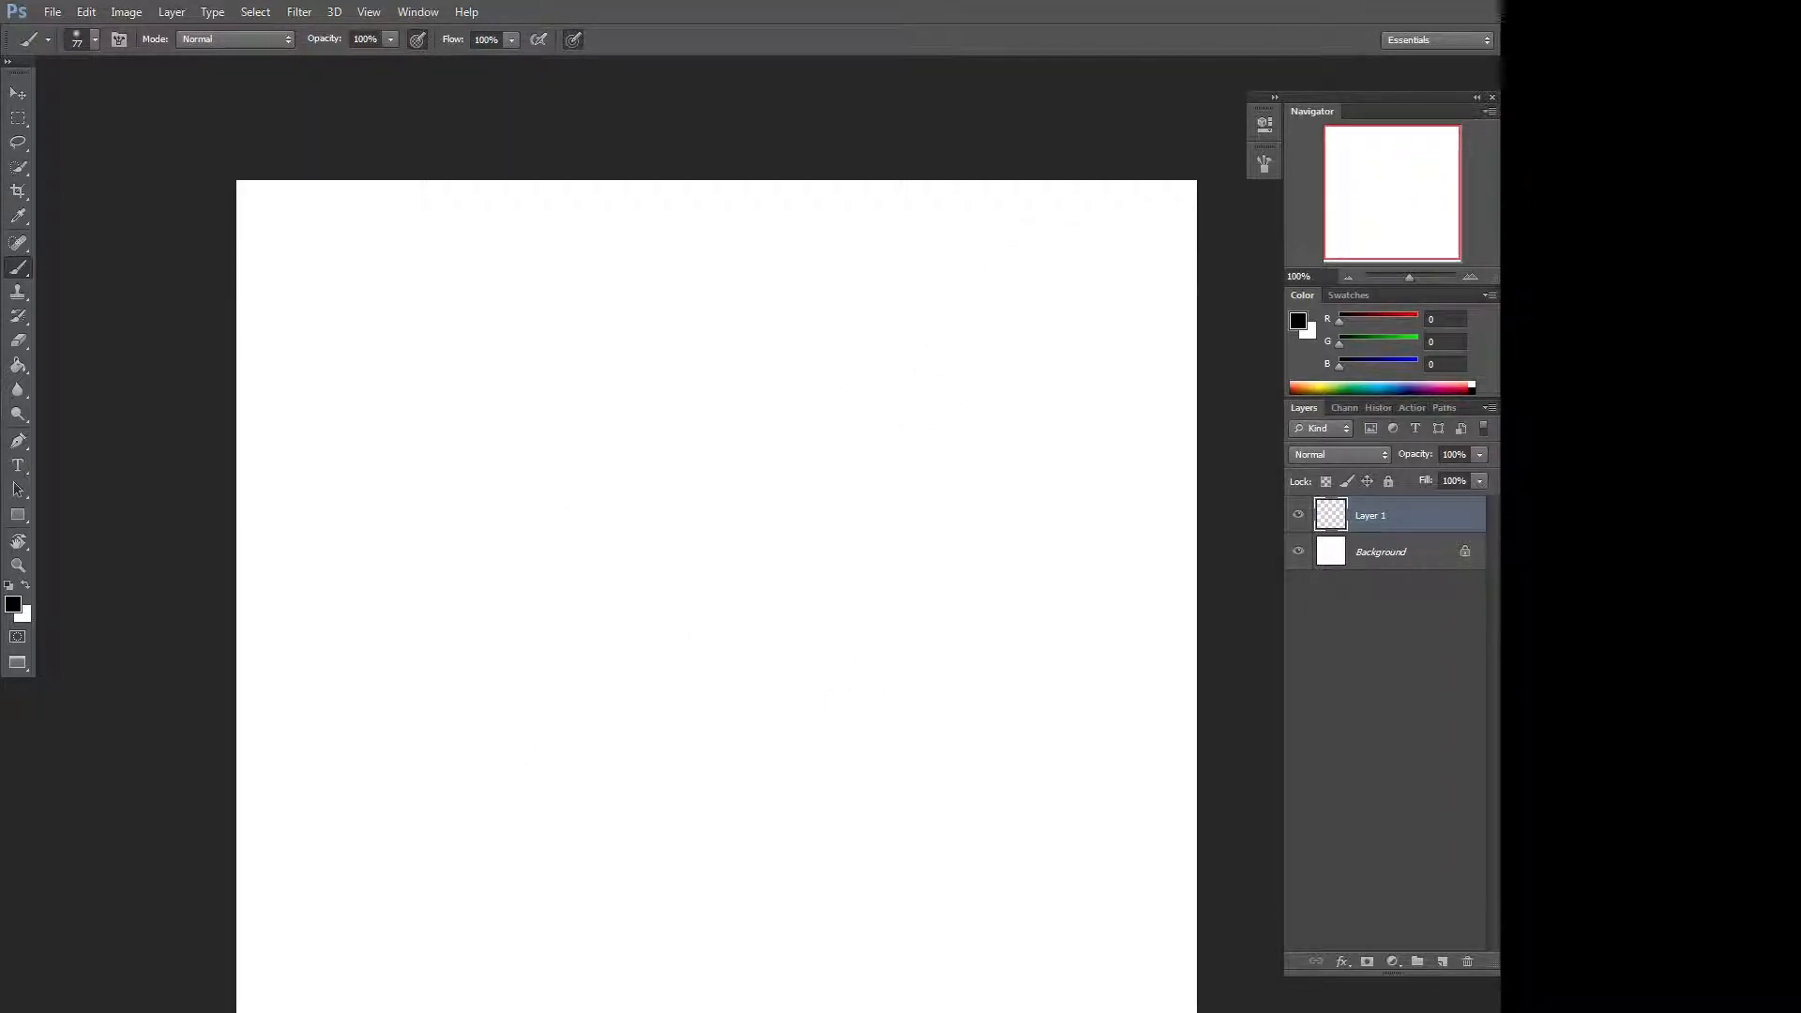
Replace the current brush presets with the Square Brushes set, dismissing the save dialog.
right_click(893, 444)
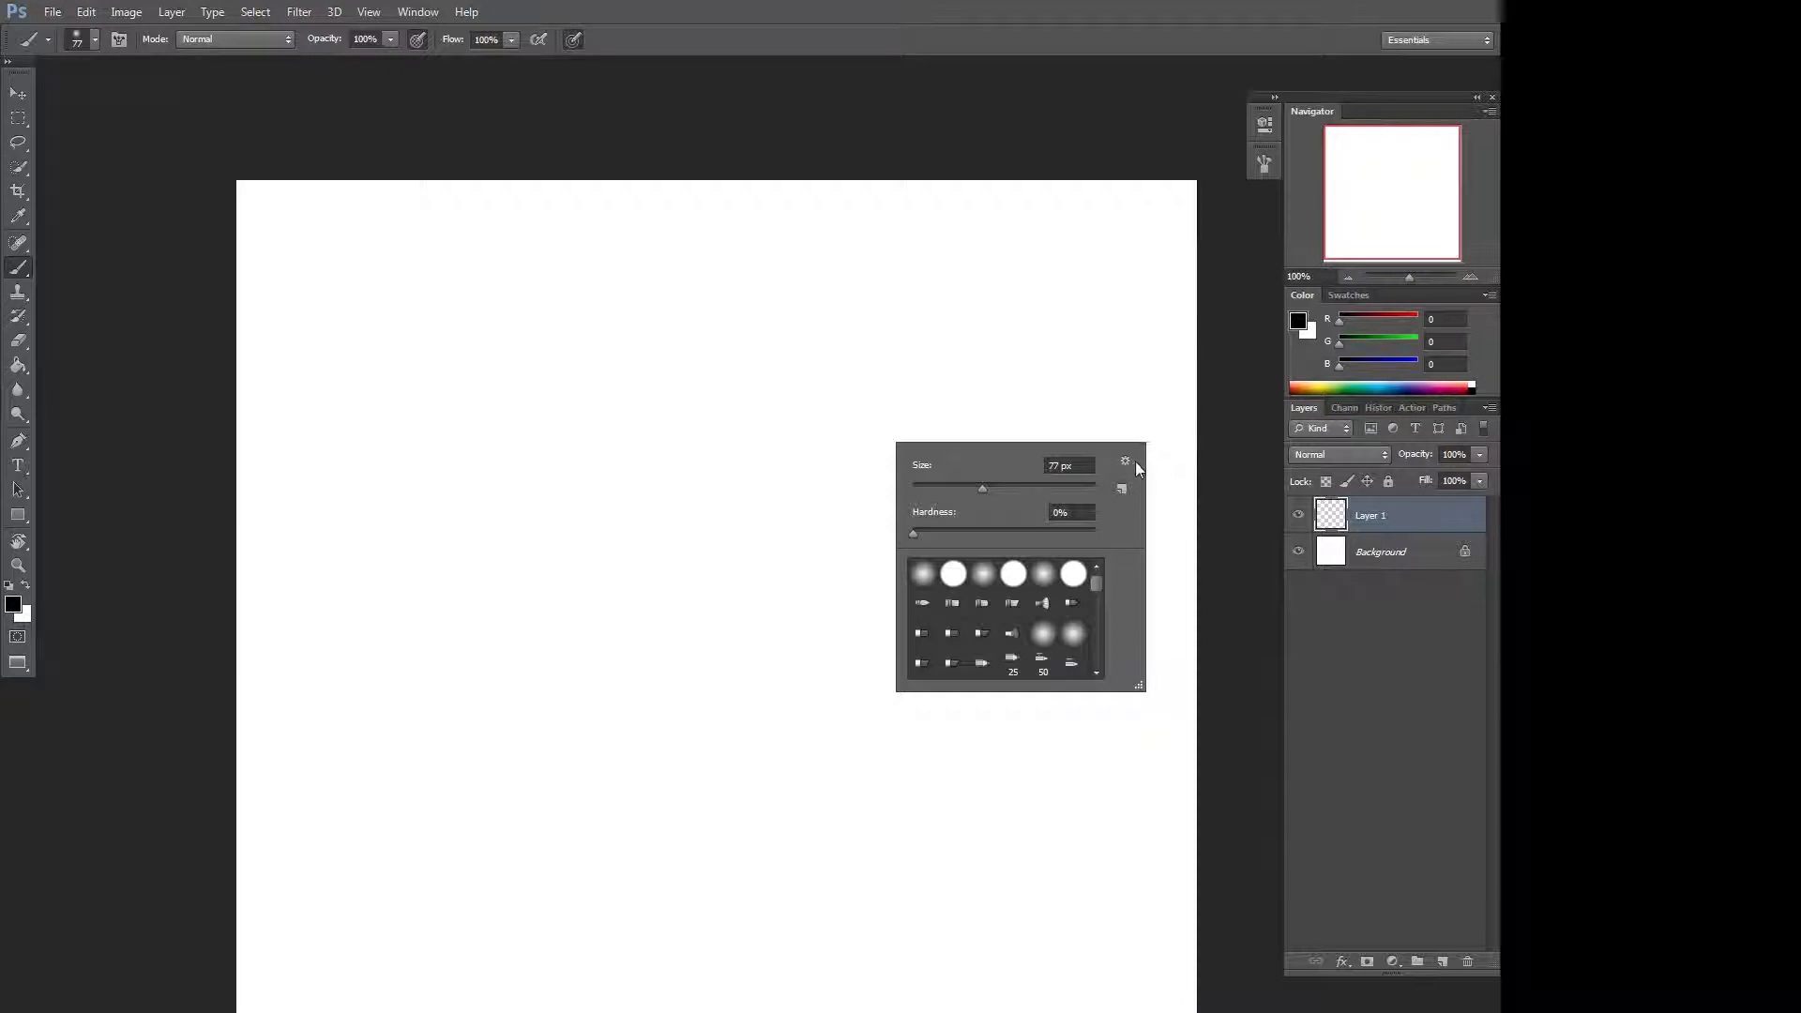
click(1129, 462)
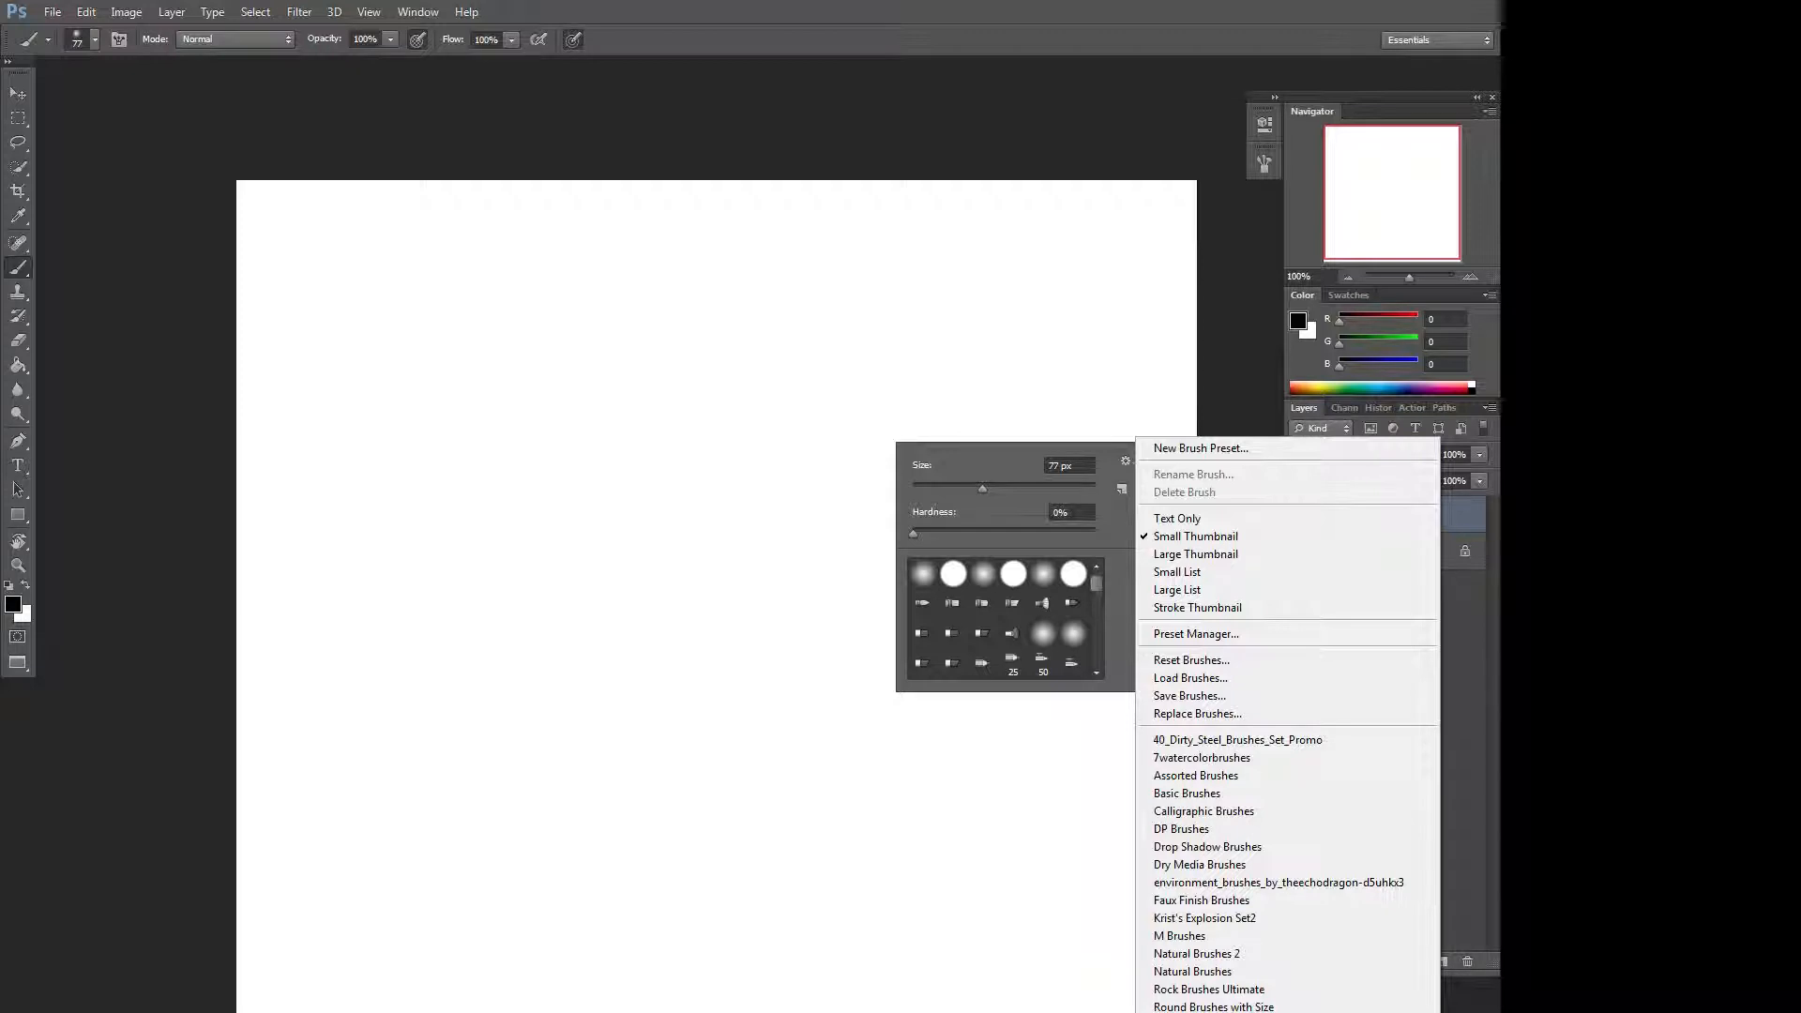
click(1191, 1012)
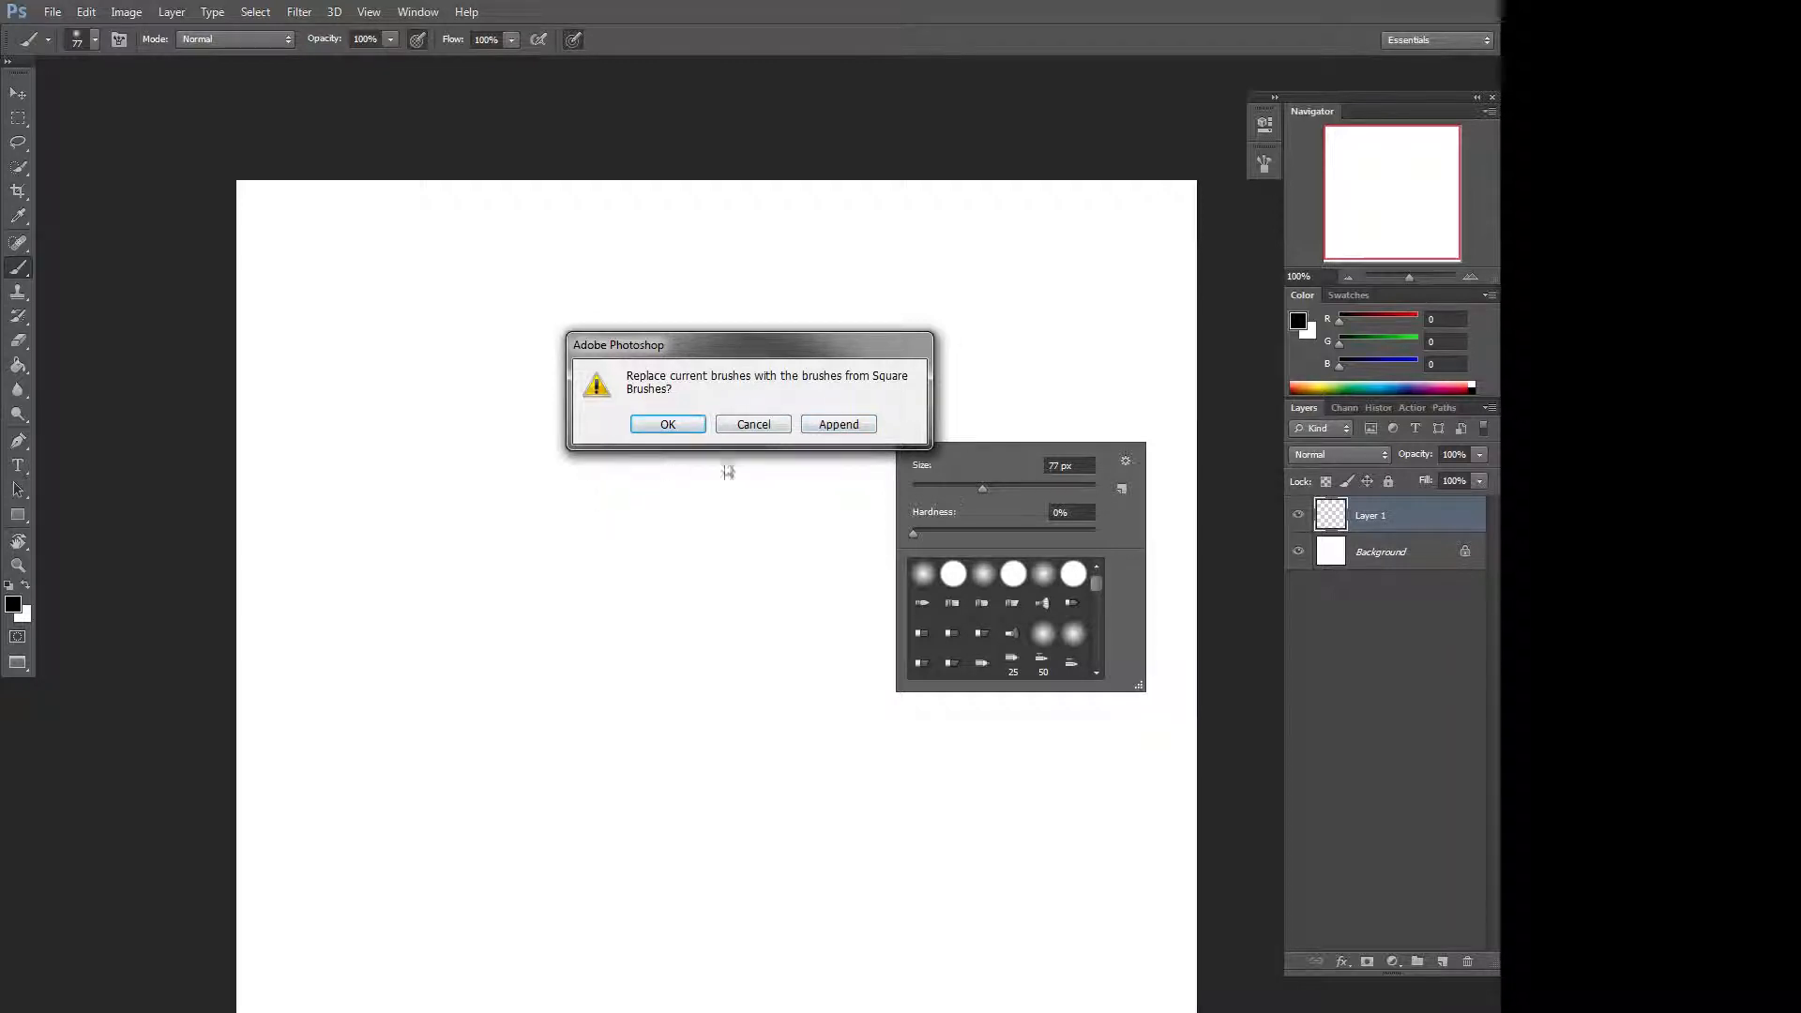
click(694, 428)
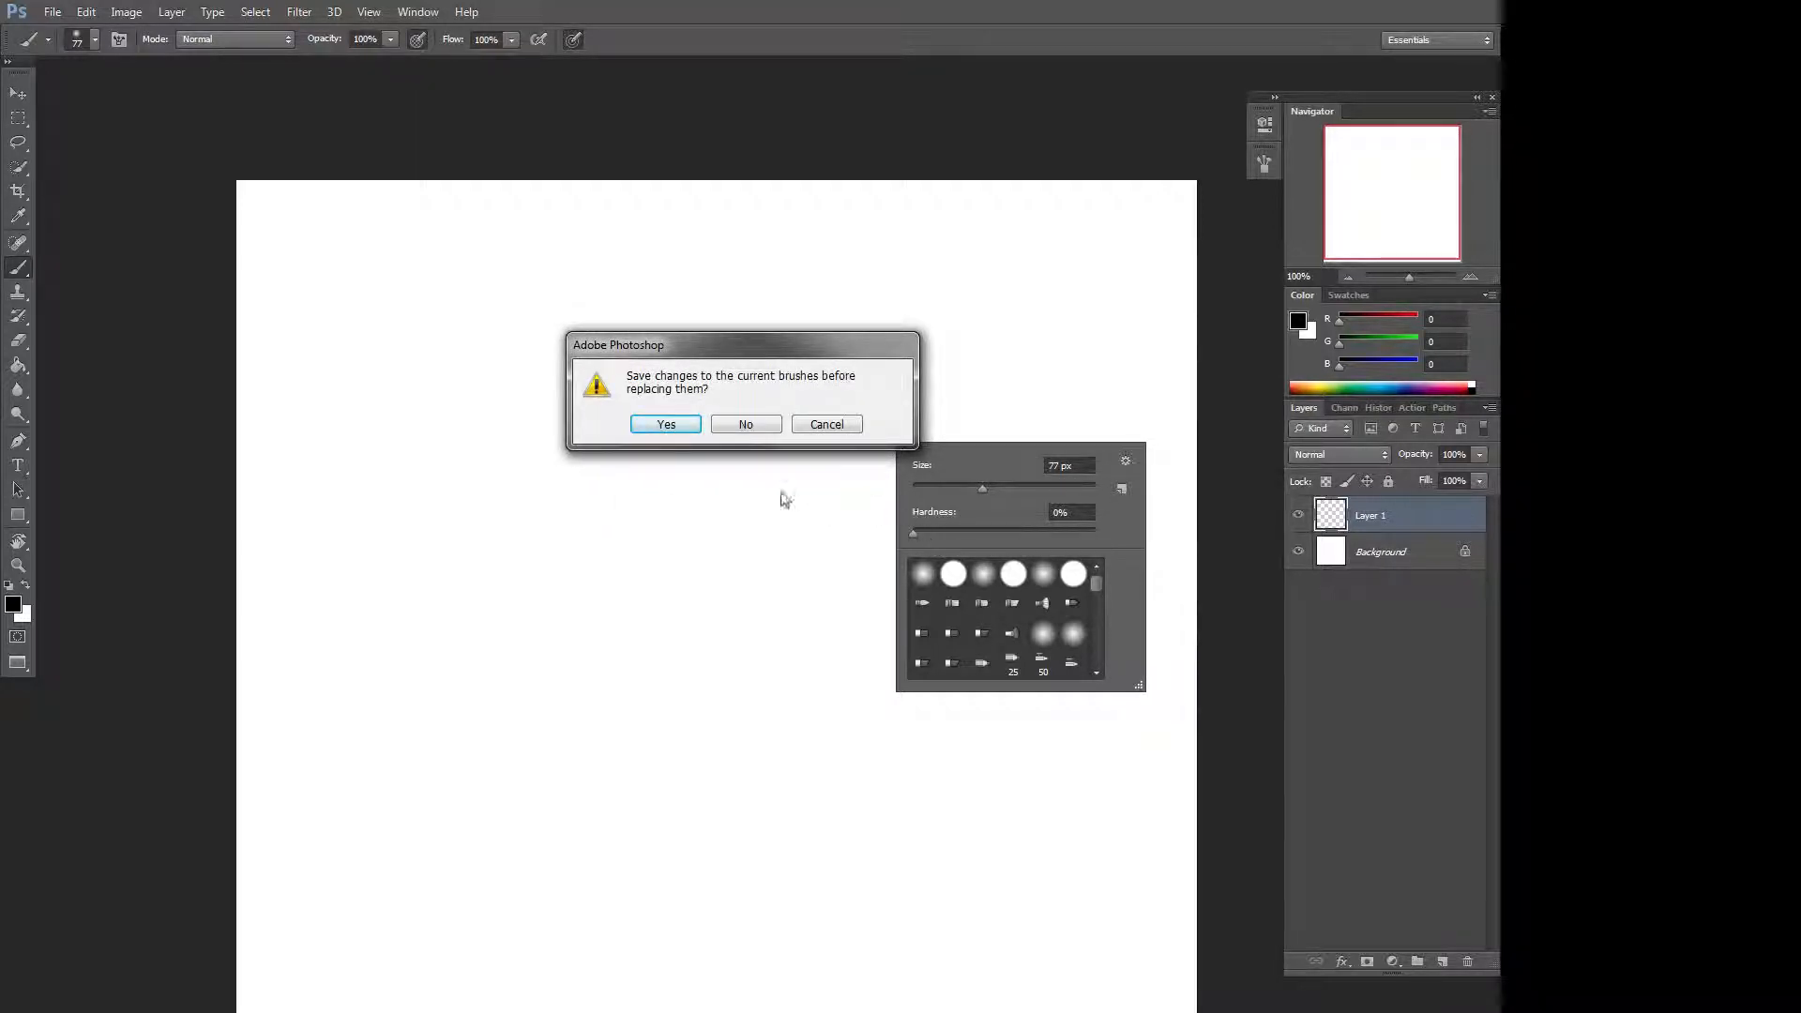
click(670, 426)
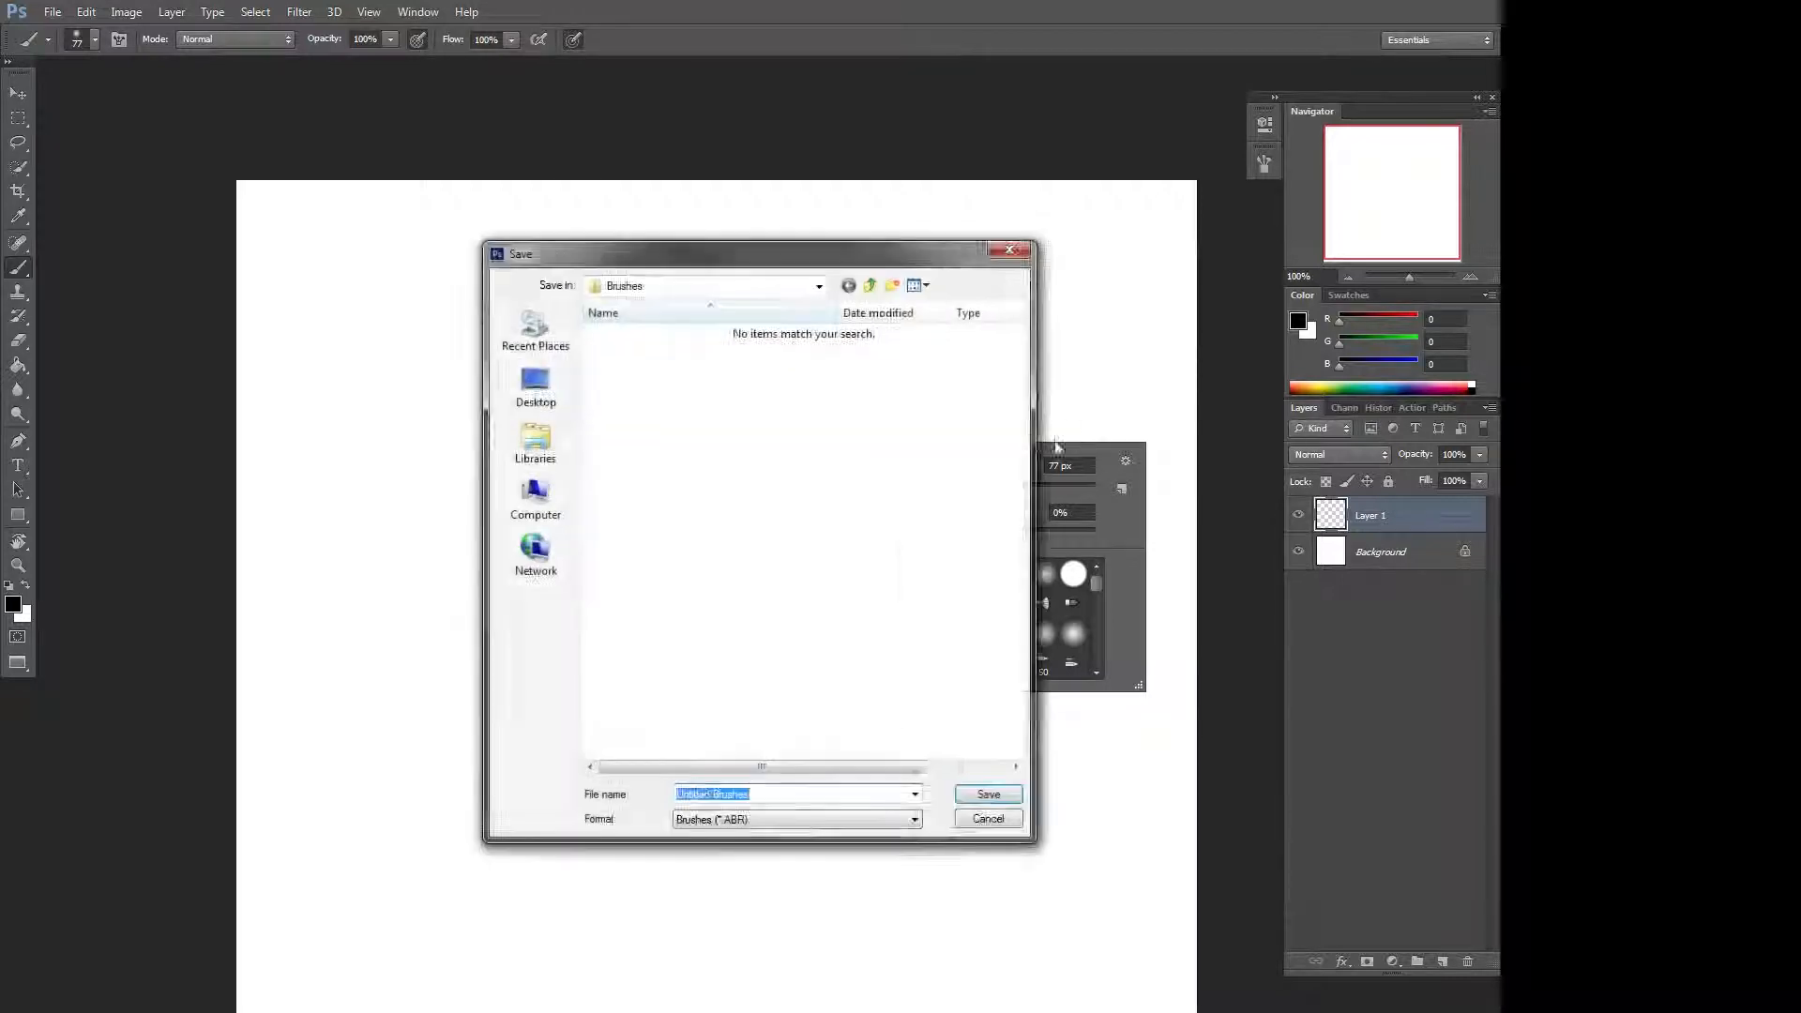
click(1023, 253)
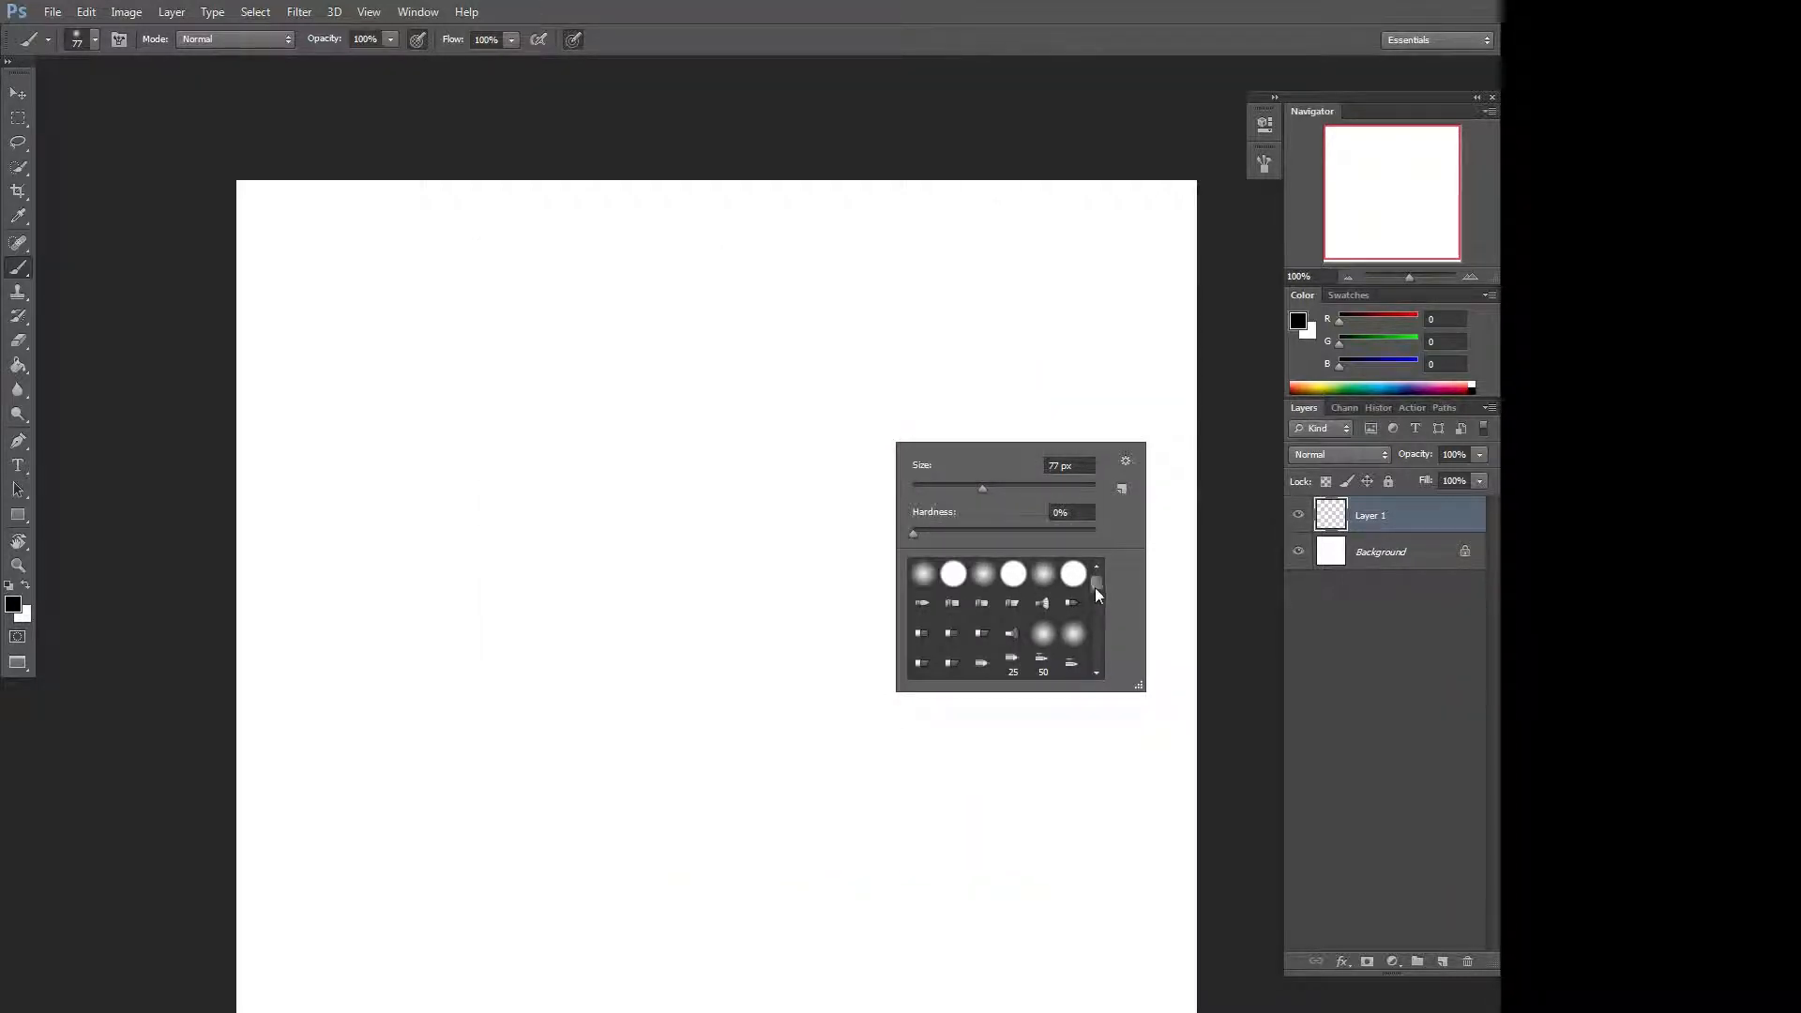
Pick the 24 px square brush, paint a long curved stroke, and undo it.
drag(1095, 587, 1093, 687)
click(1042, 655)
mouse_move(991, 300)
mouse_down()
mouse_move(717, 467)
mouse_move(469, 714)
mouse_move(399, 863)
mouse_up()
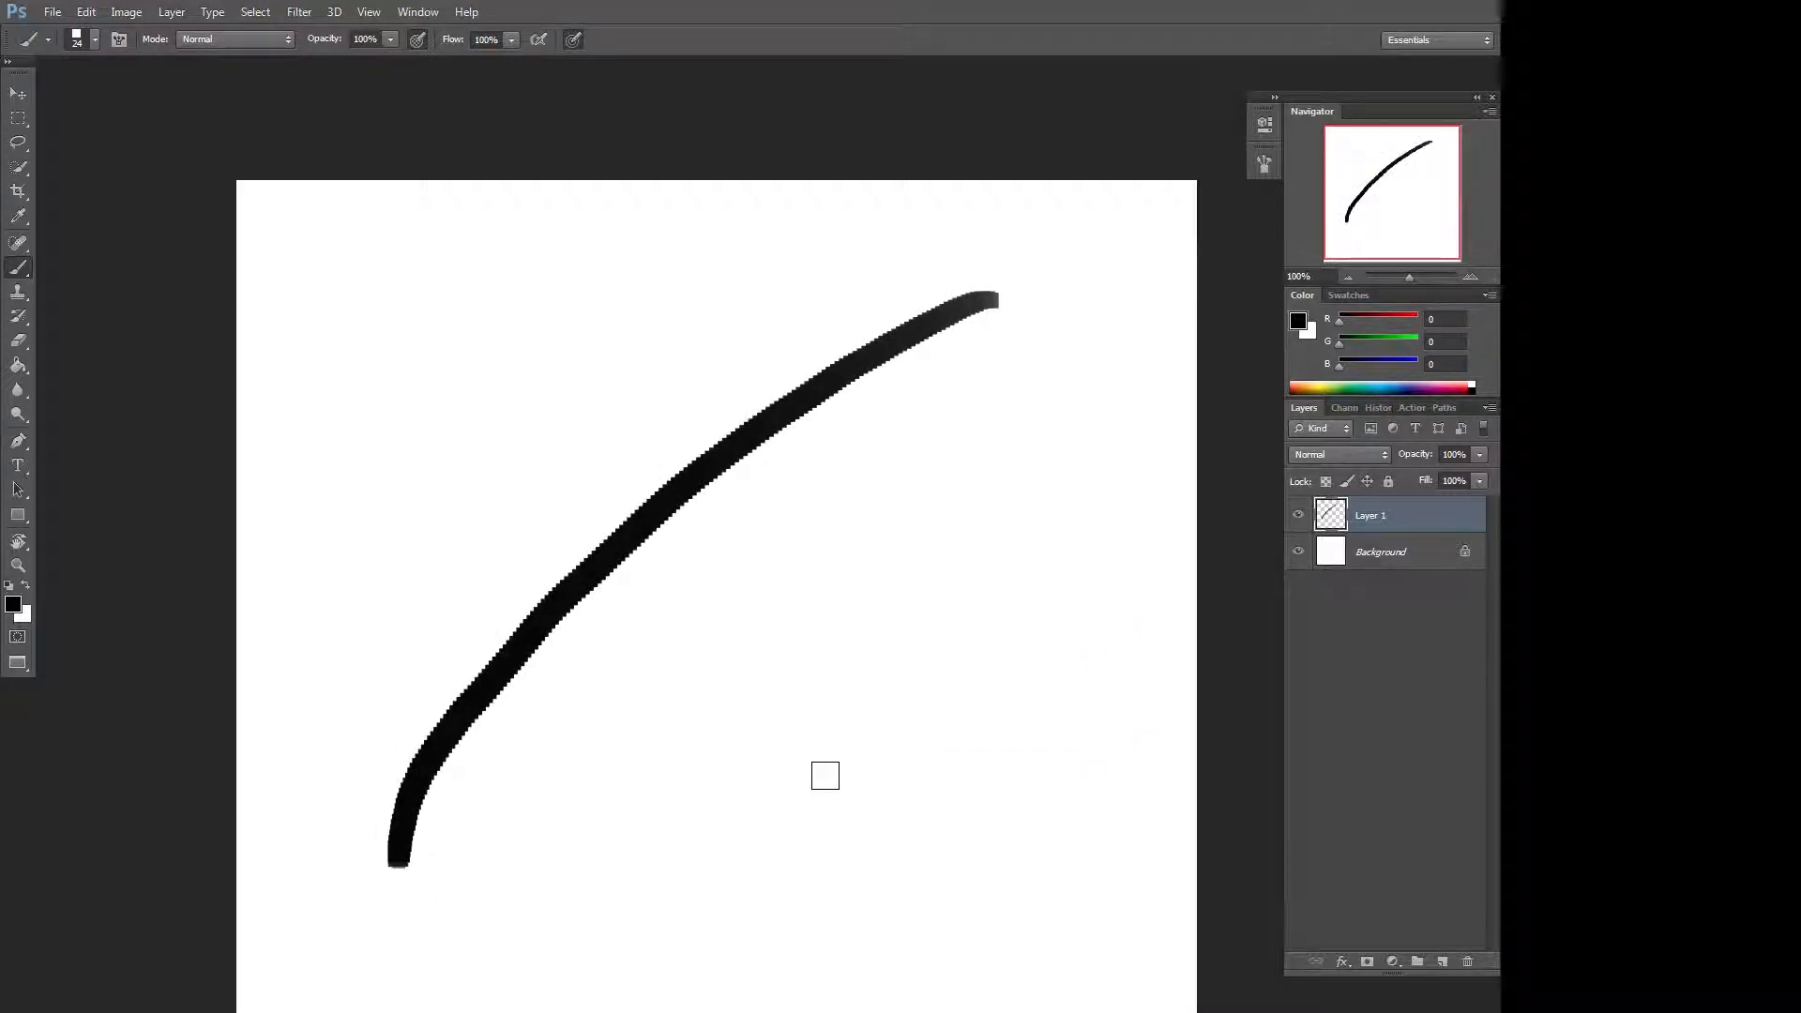
key(ctrl+z)
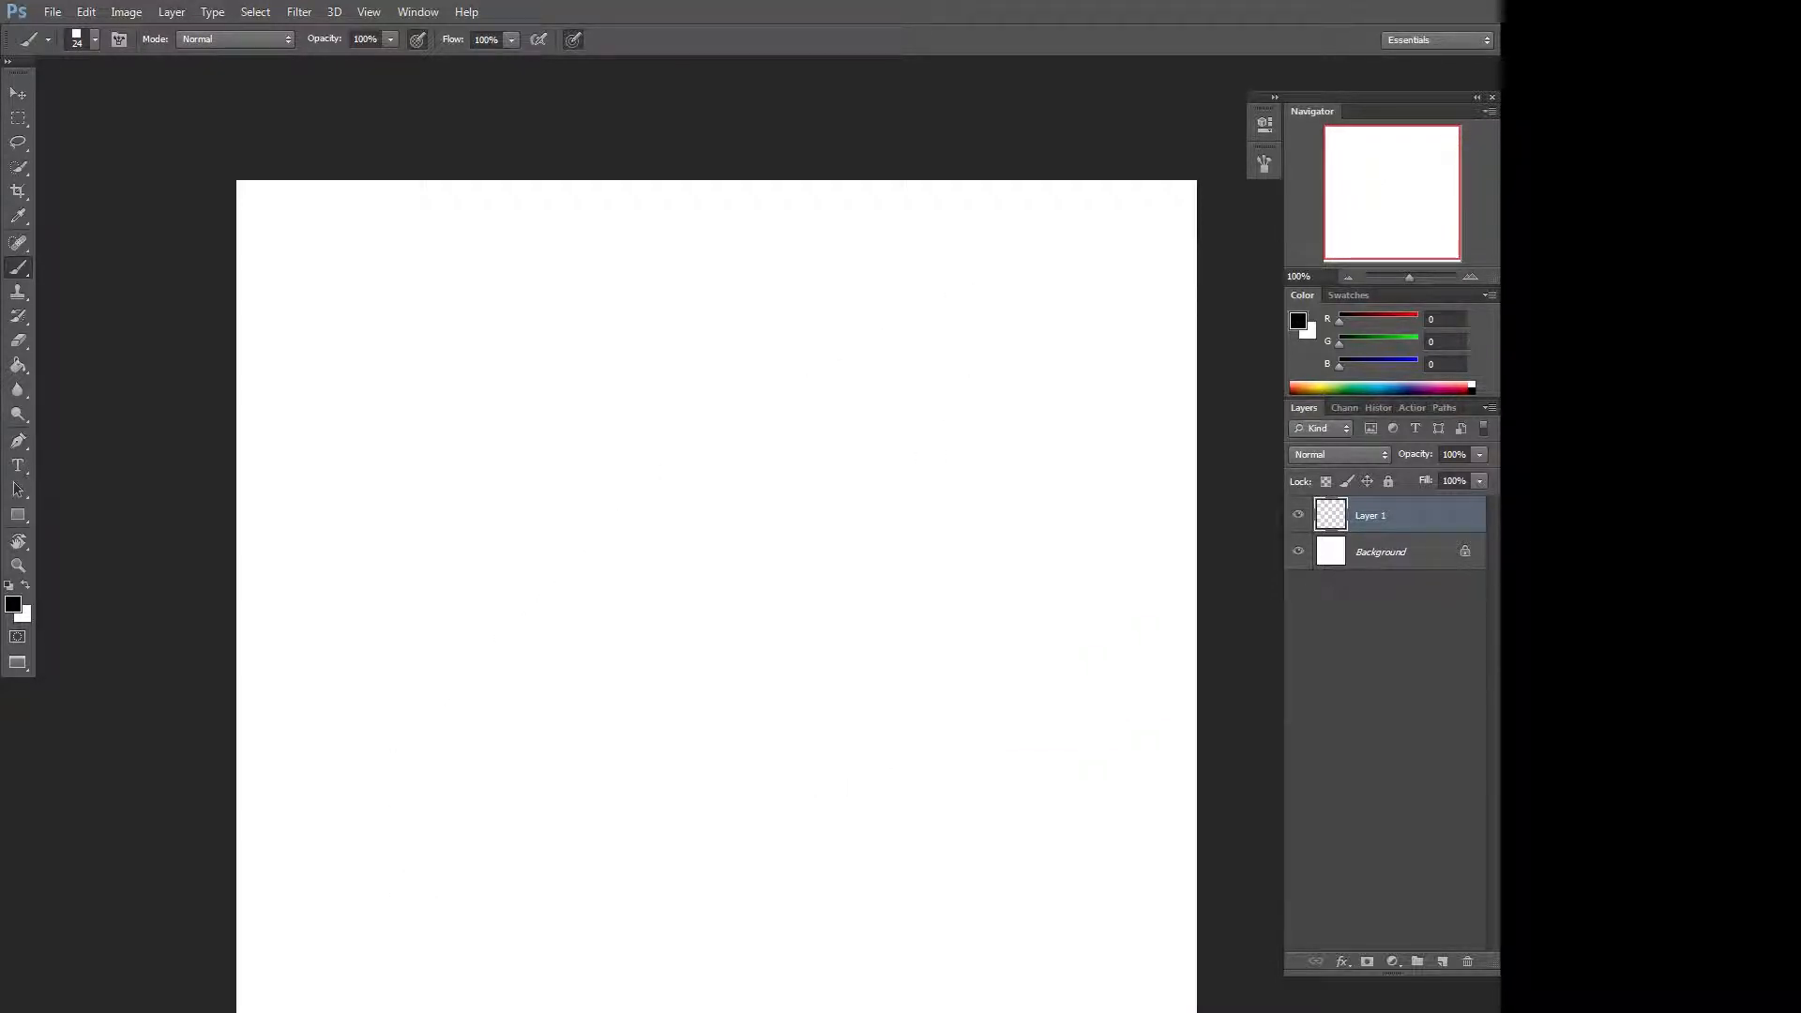
Choose the 60 px brush preset, paint a broad diagonal stroke, and cut everything from the layer.
right_click(904, 414)
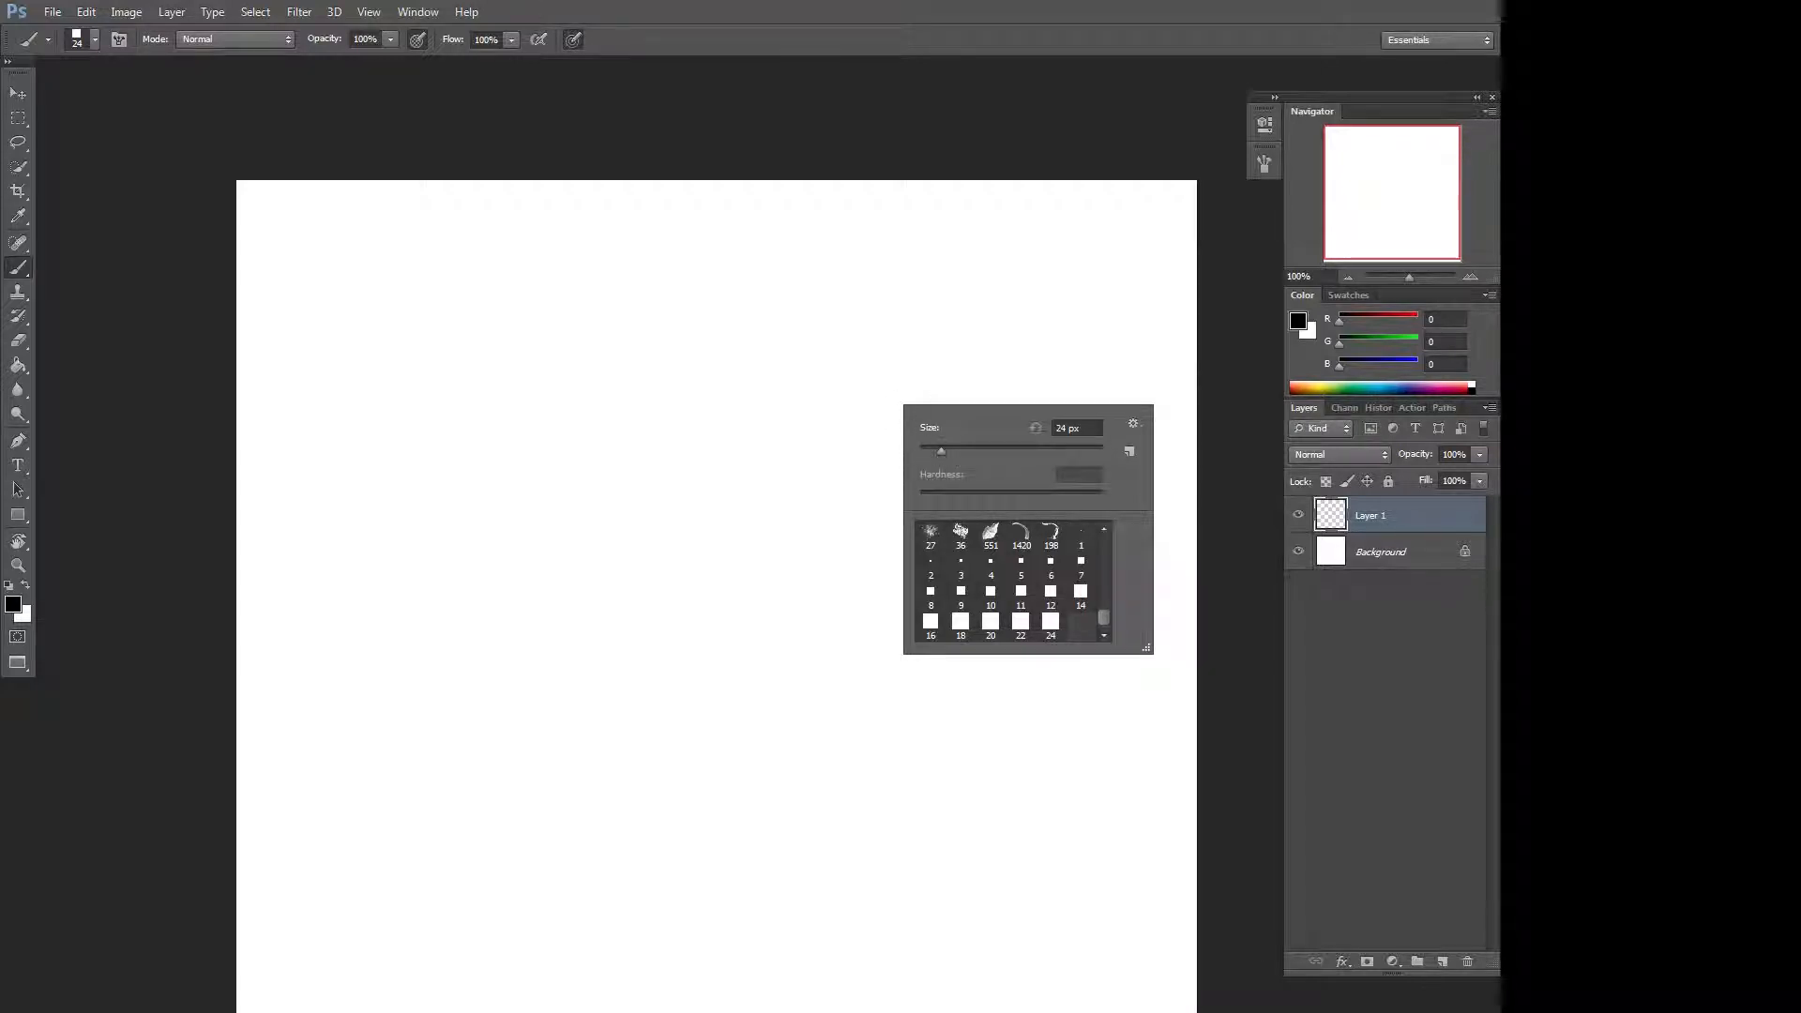
click(1118, 319)
right_click(1066, 300)
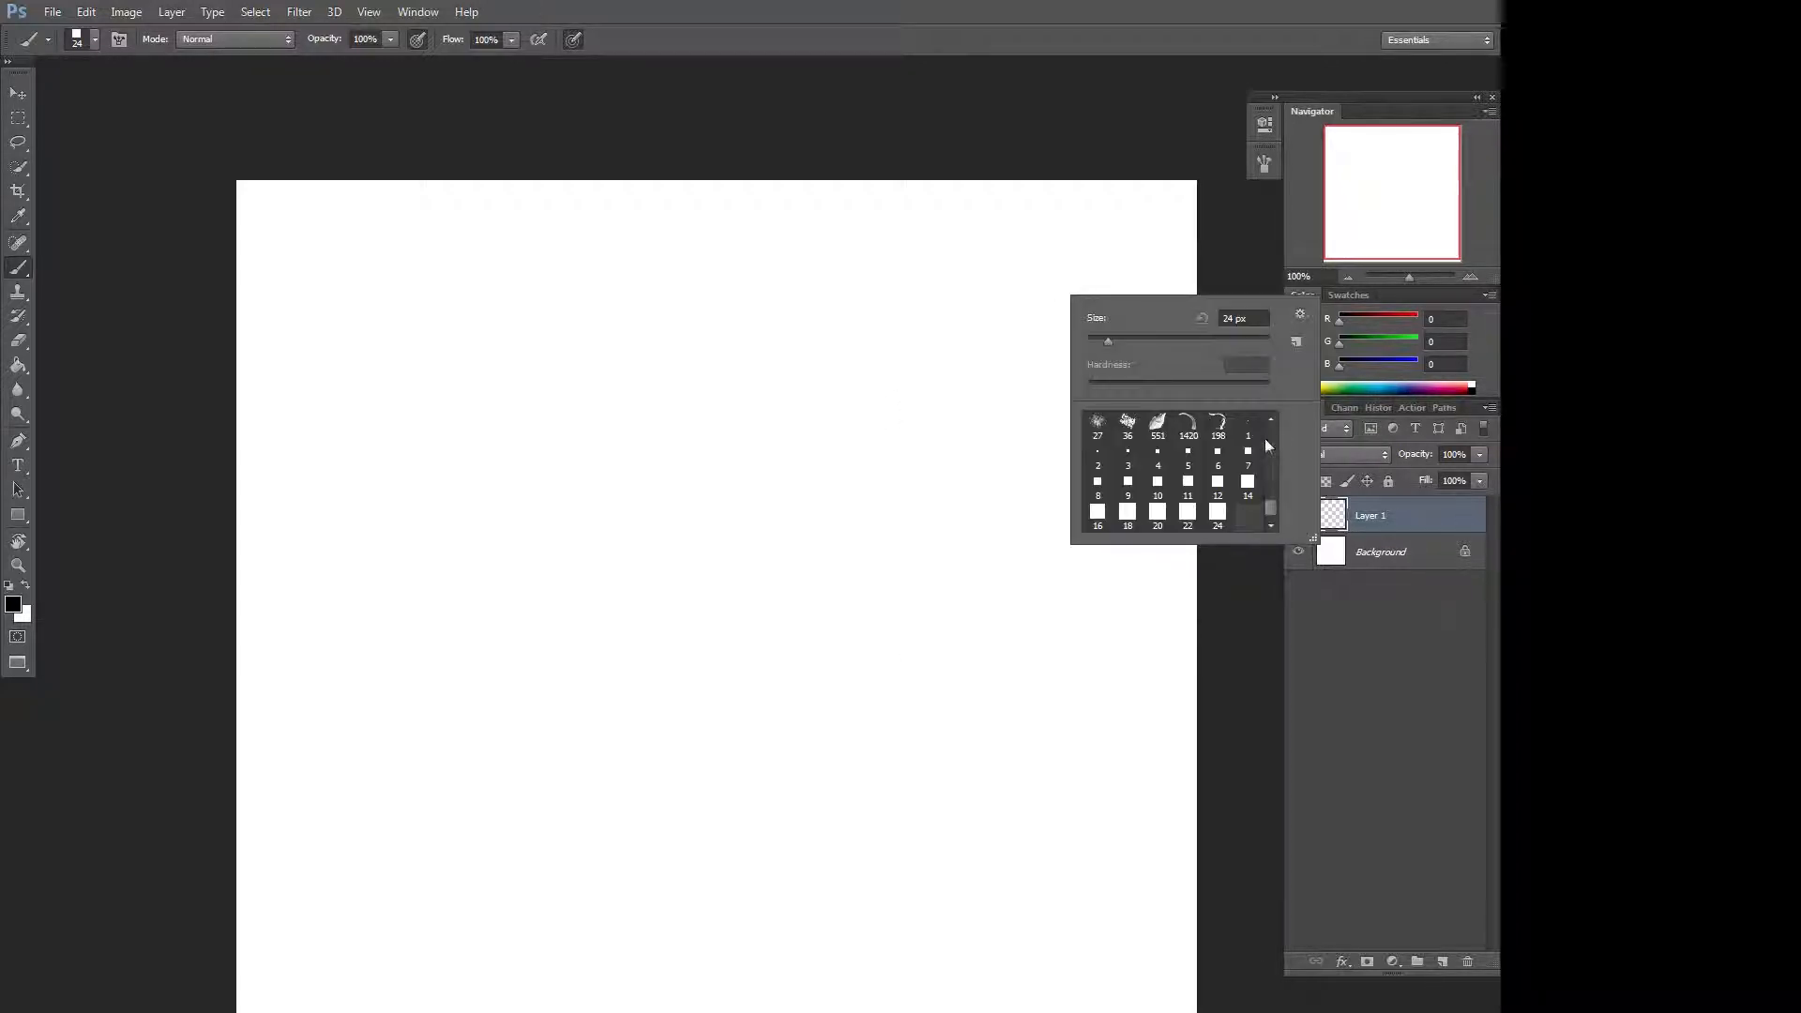
scroll(1257, 446, down, 5)
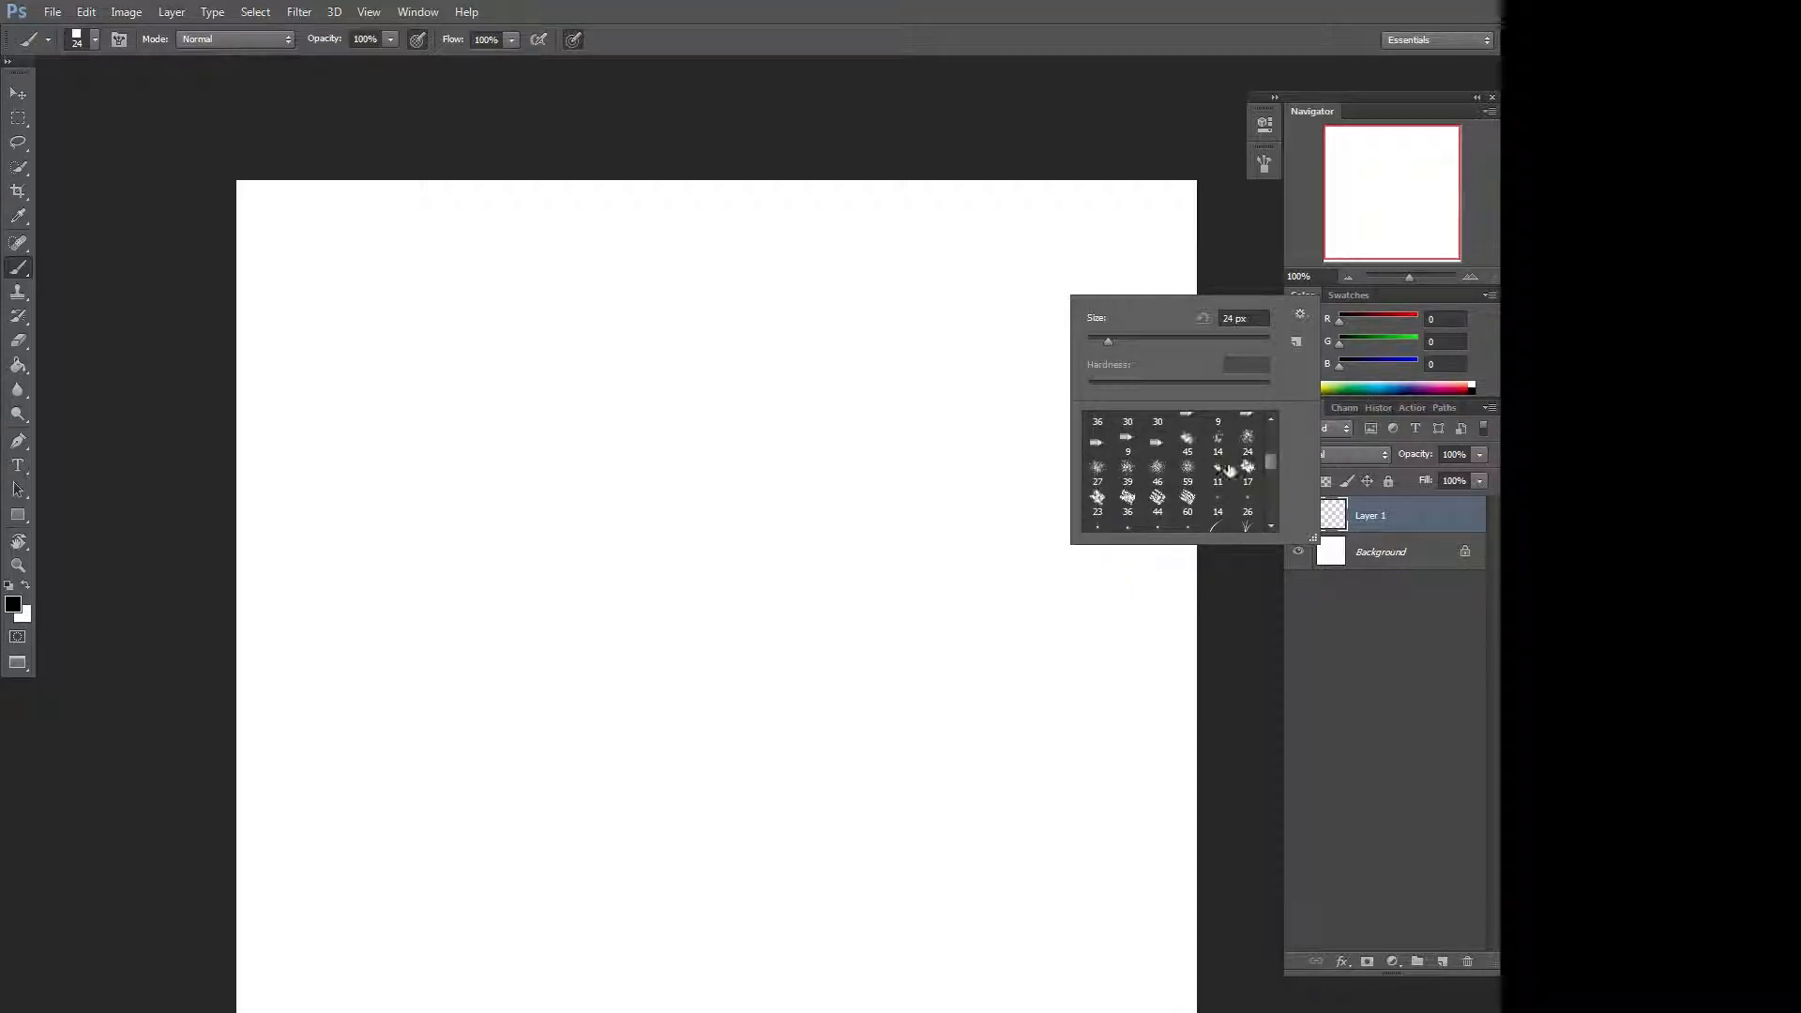
click(1190, 502)
mouse_move(972, 311)
mouse_down()
mouse_move(576, 564)
mouse_move(745, 386)
mouse_move(373, 703)
mouse_move(267, 850)
mouse_move(491, 511)
mouse_move(273, 838)
mouse_up()
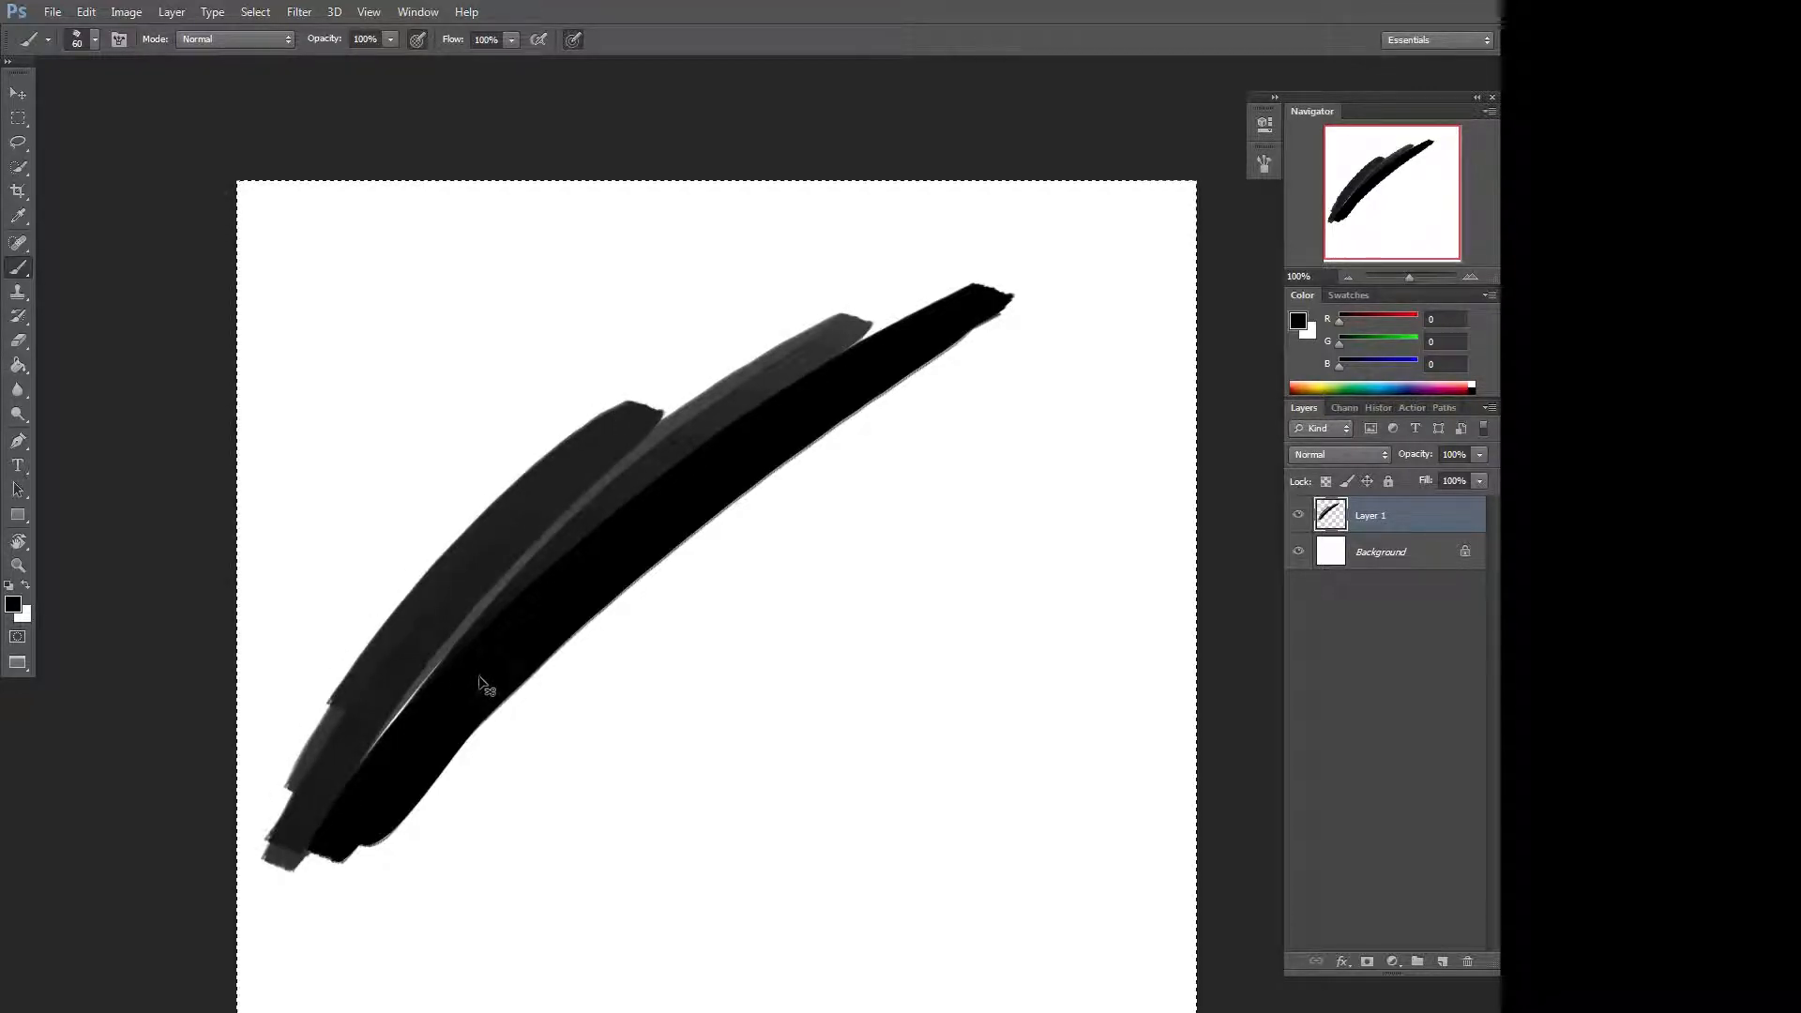
key(ctrl+a)
key(ctrl+x)
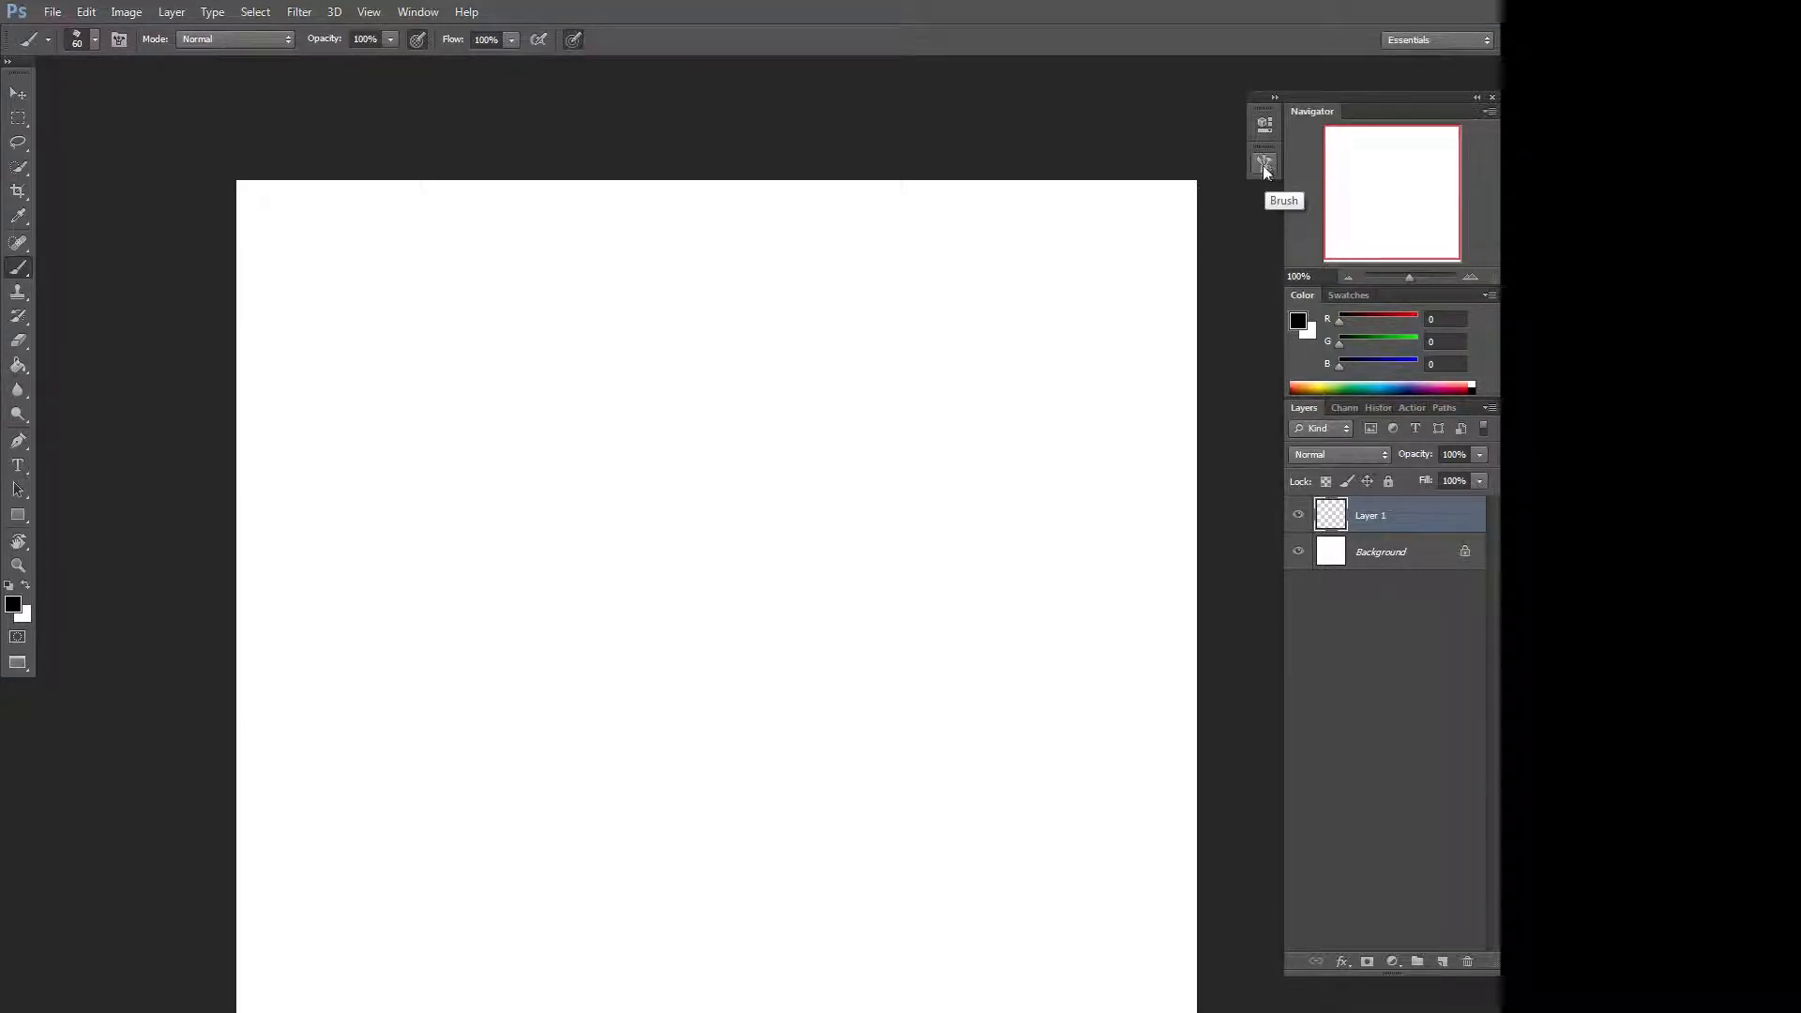
Open the Brush panel and set the tip size to 68 px, angle to 33° and spacing to 1%.
click(427, 15)
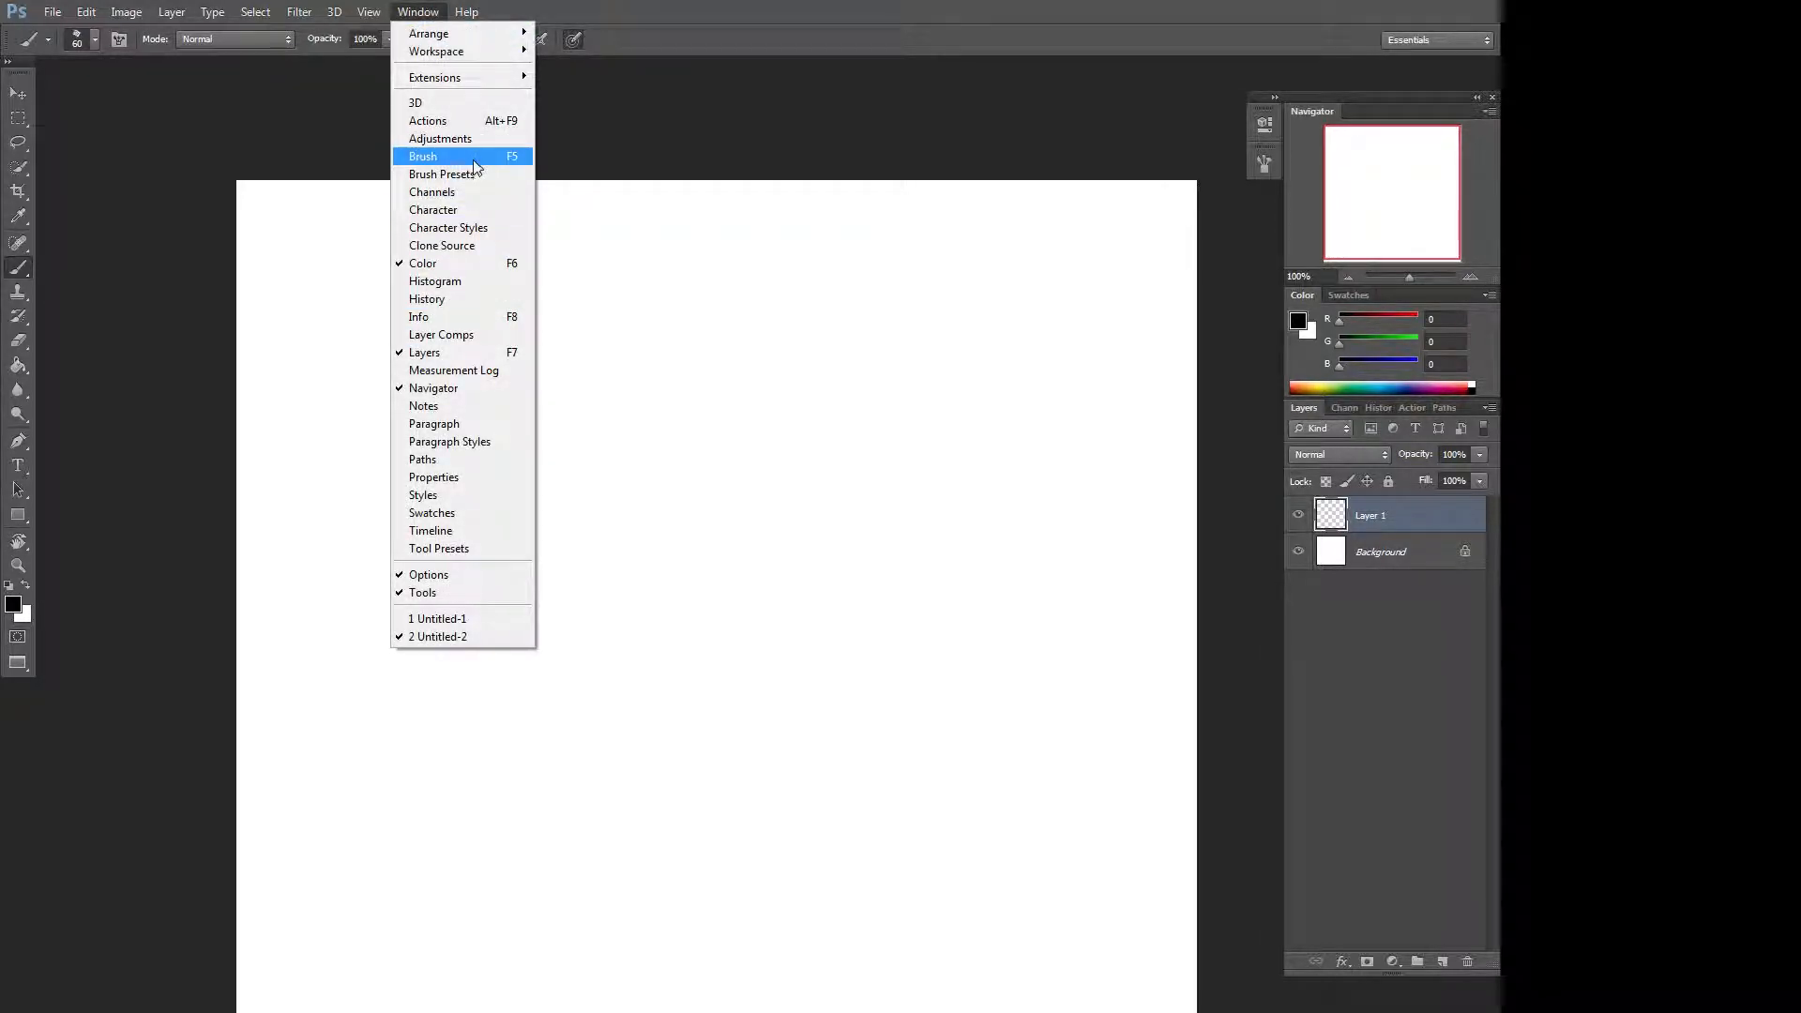
click(510, 160)
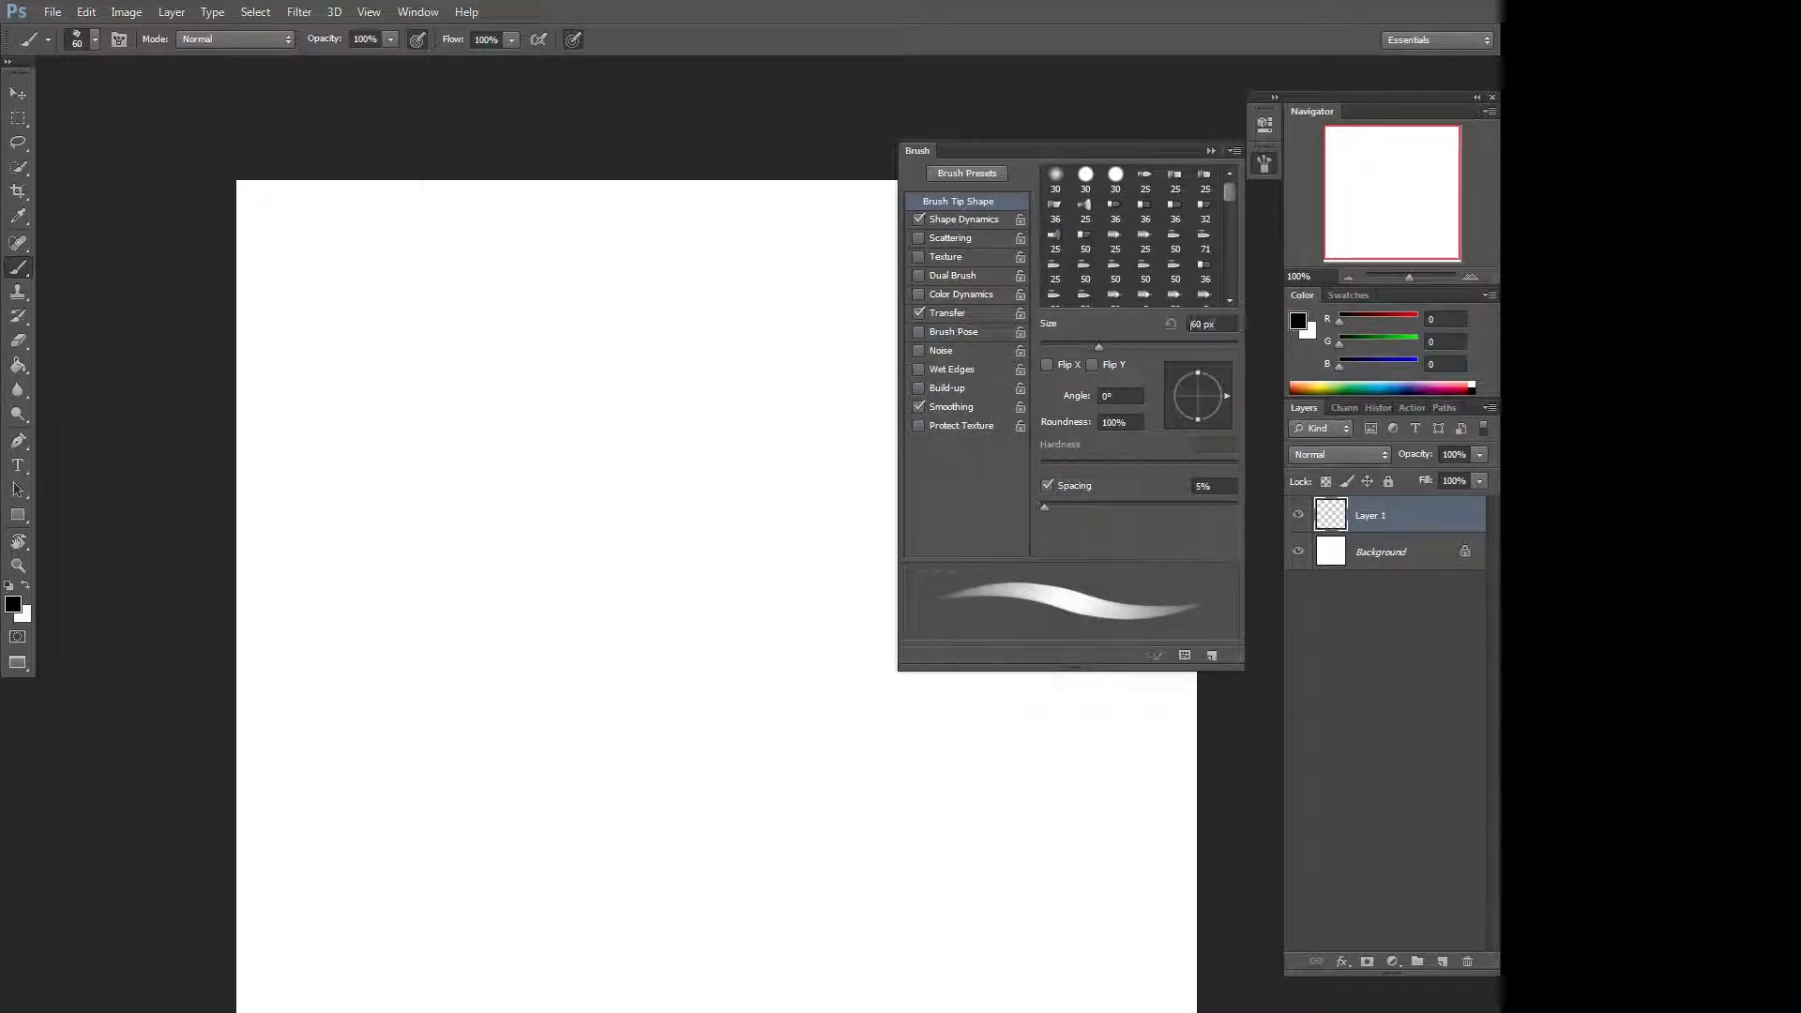
mouse_move(1100, 346)
mouse_down()
mouse_move(1180, 355)
mouse_move(1107, 347)
mouse_up()
drag(1225, 396, 1219, 381)
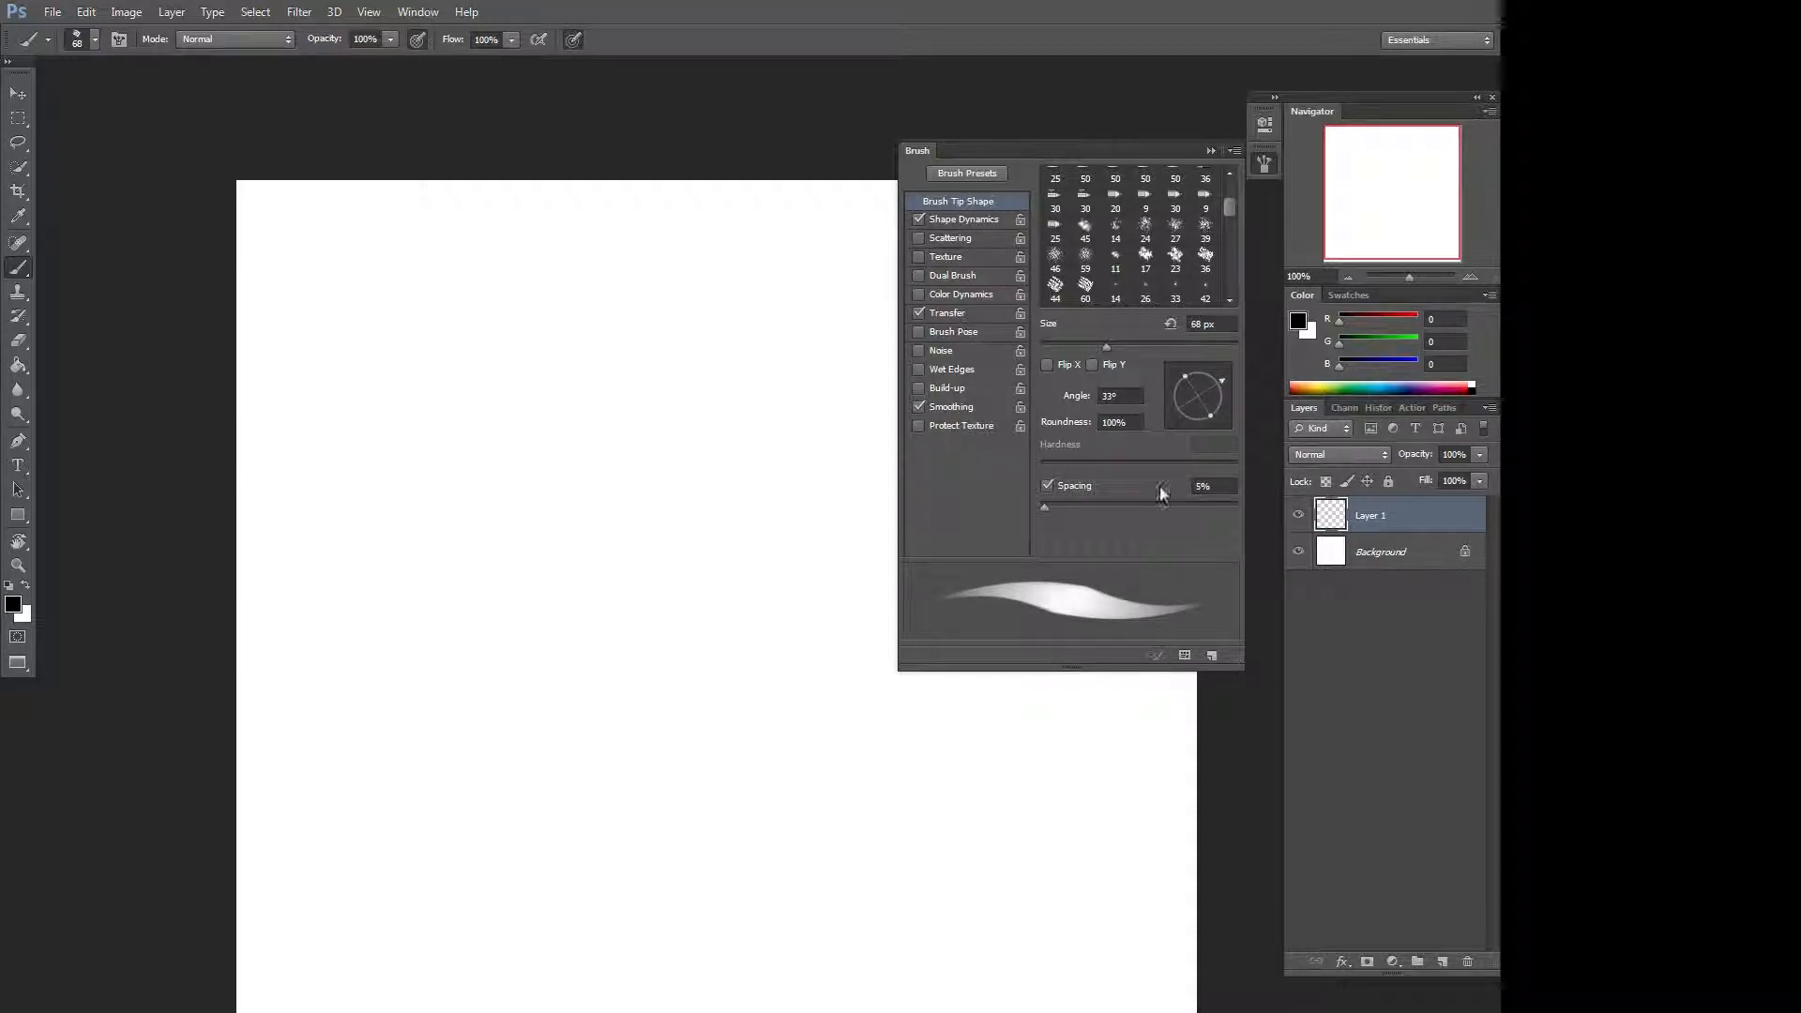
mouse_move(1047, 507)
mouse_down()
mouse_move(1187, 507)
mouse_move(1050, 484)
mouse_move(1135, 505)
mouse_move(1041, 499)
mouse_up()
Enable Scattering with 62% scatter on both axes and a count of 1.
click(989, 235)
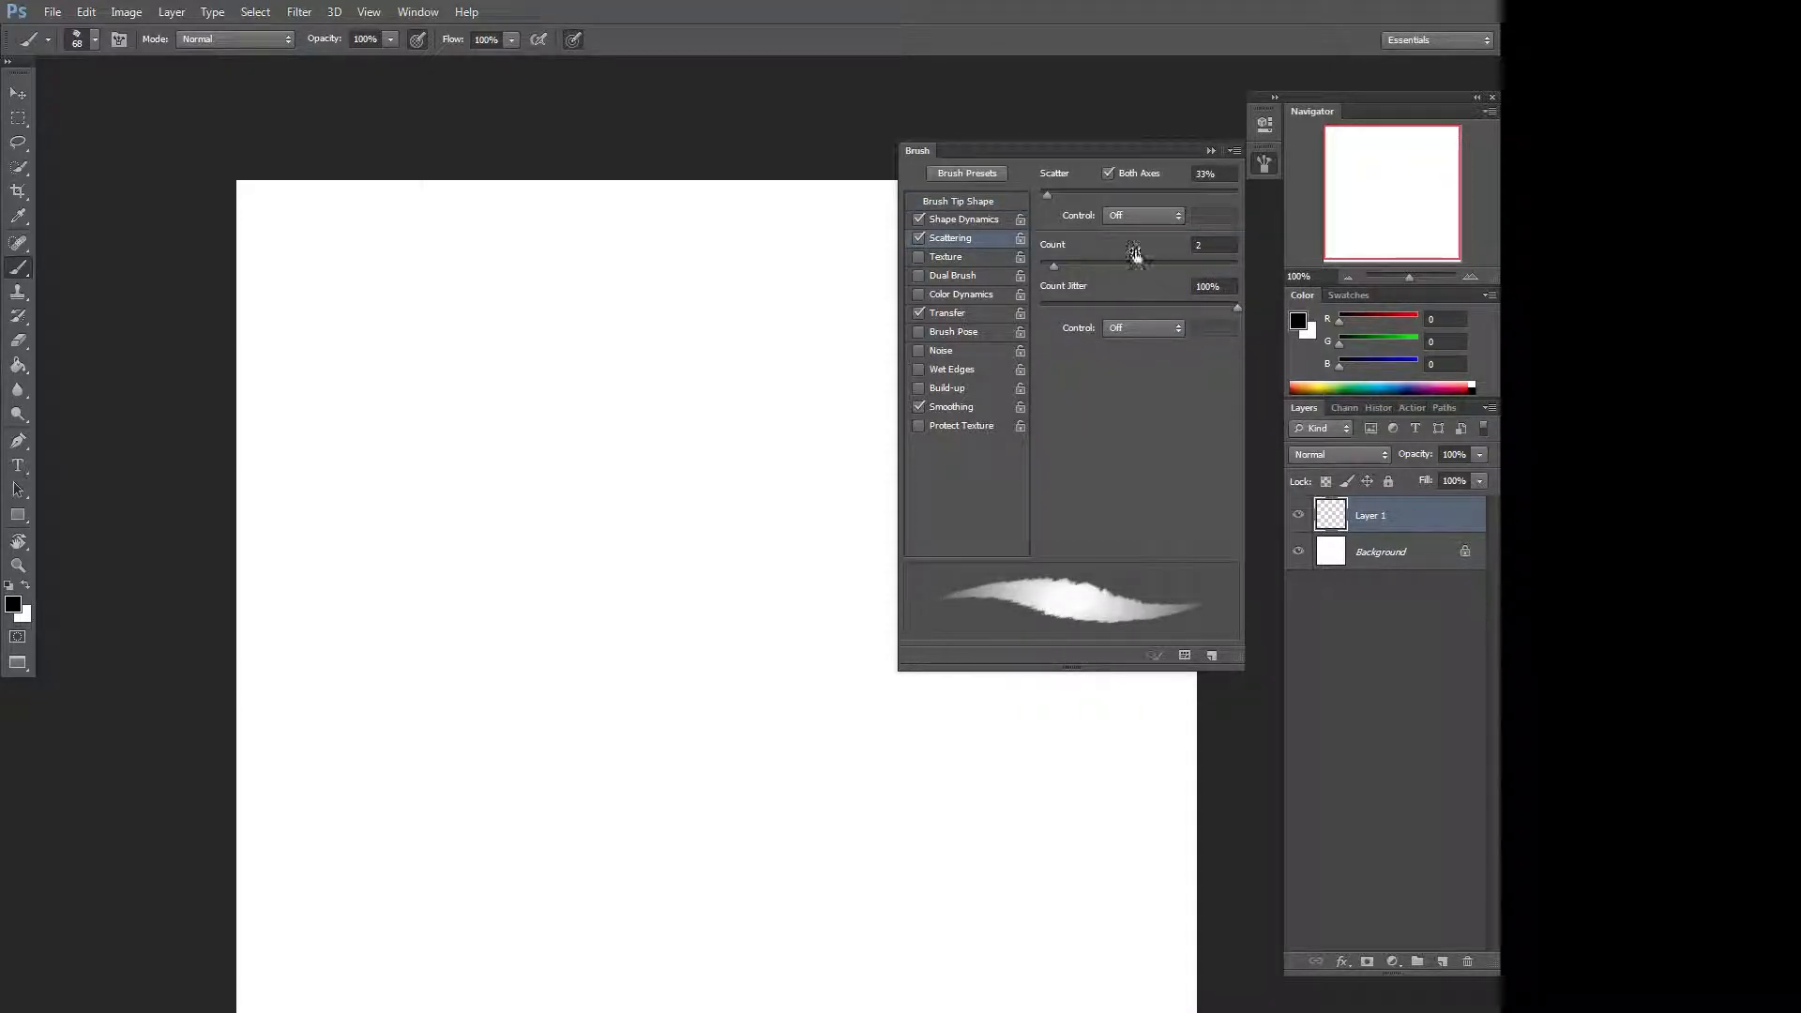
drag(1083, 265, 1225, 267)
drag(1047, 194, 1231, 176)
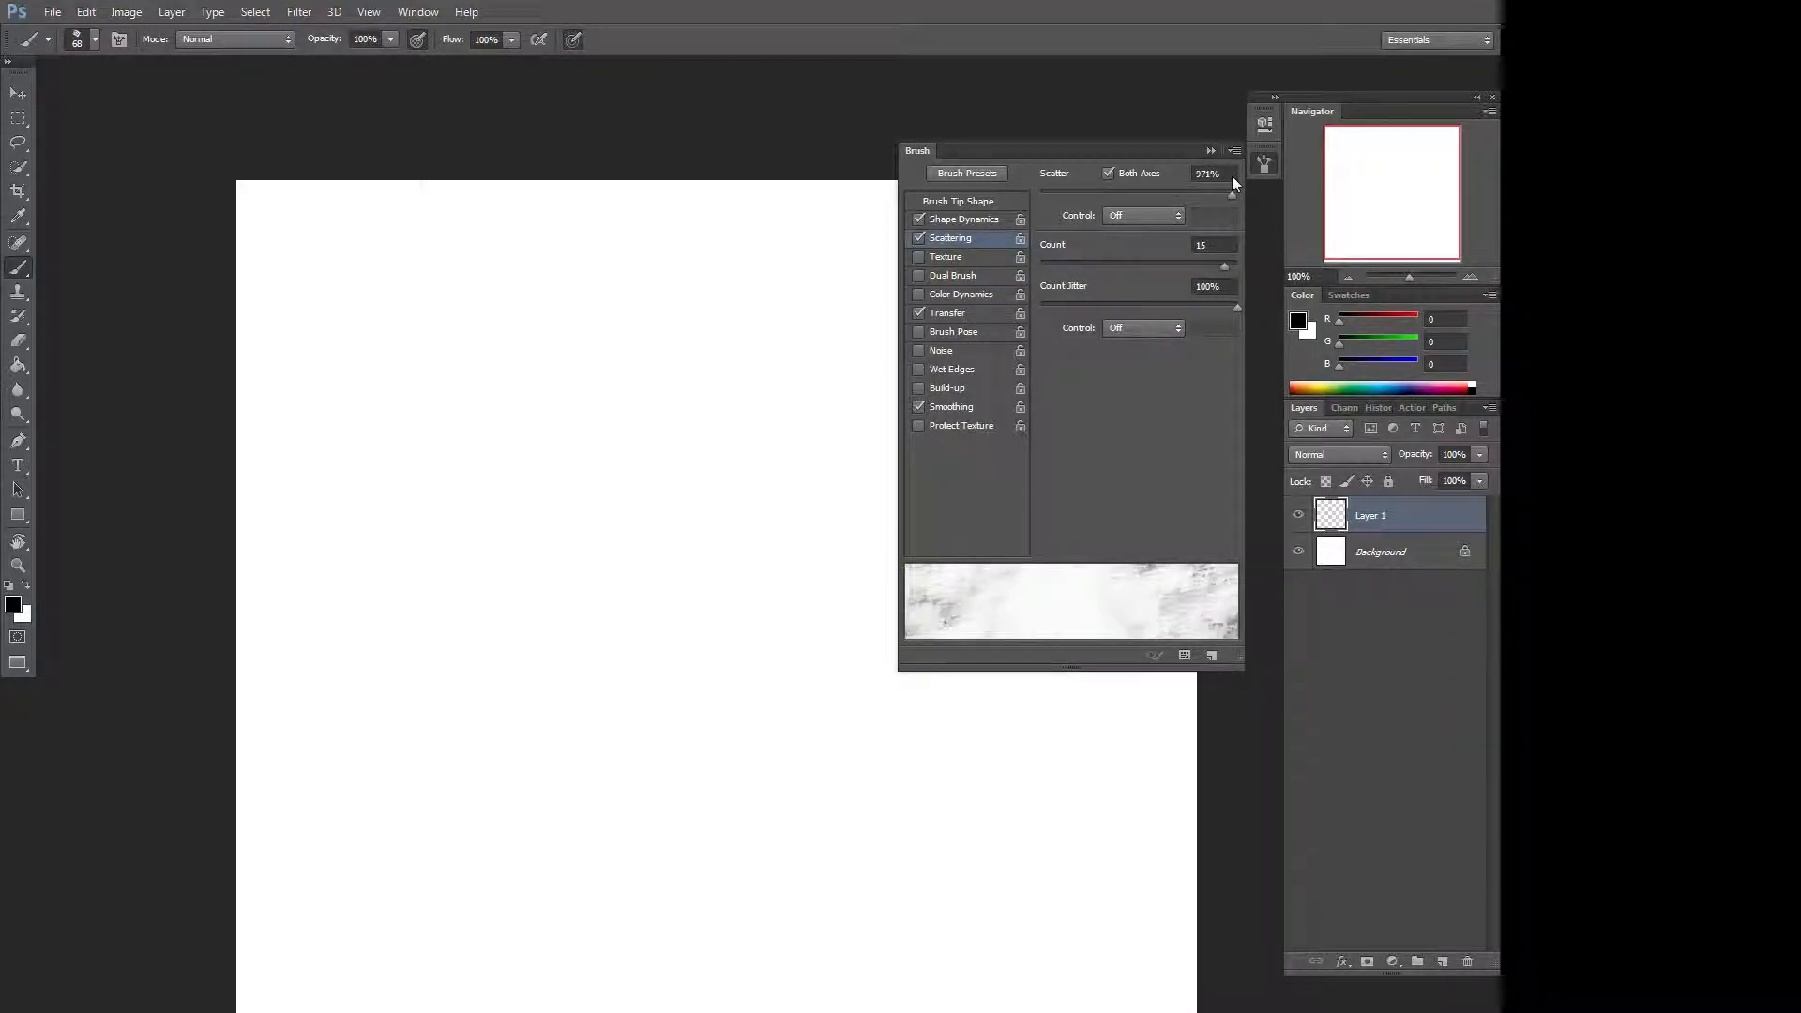
drag(1156, 269, 1027, 264)
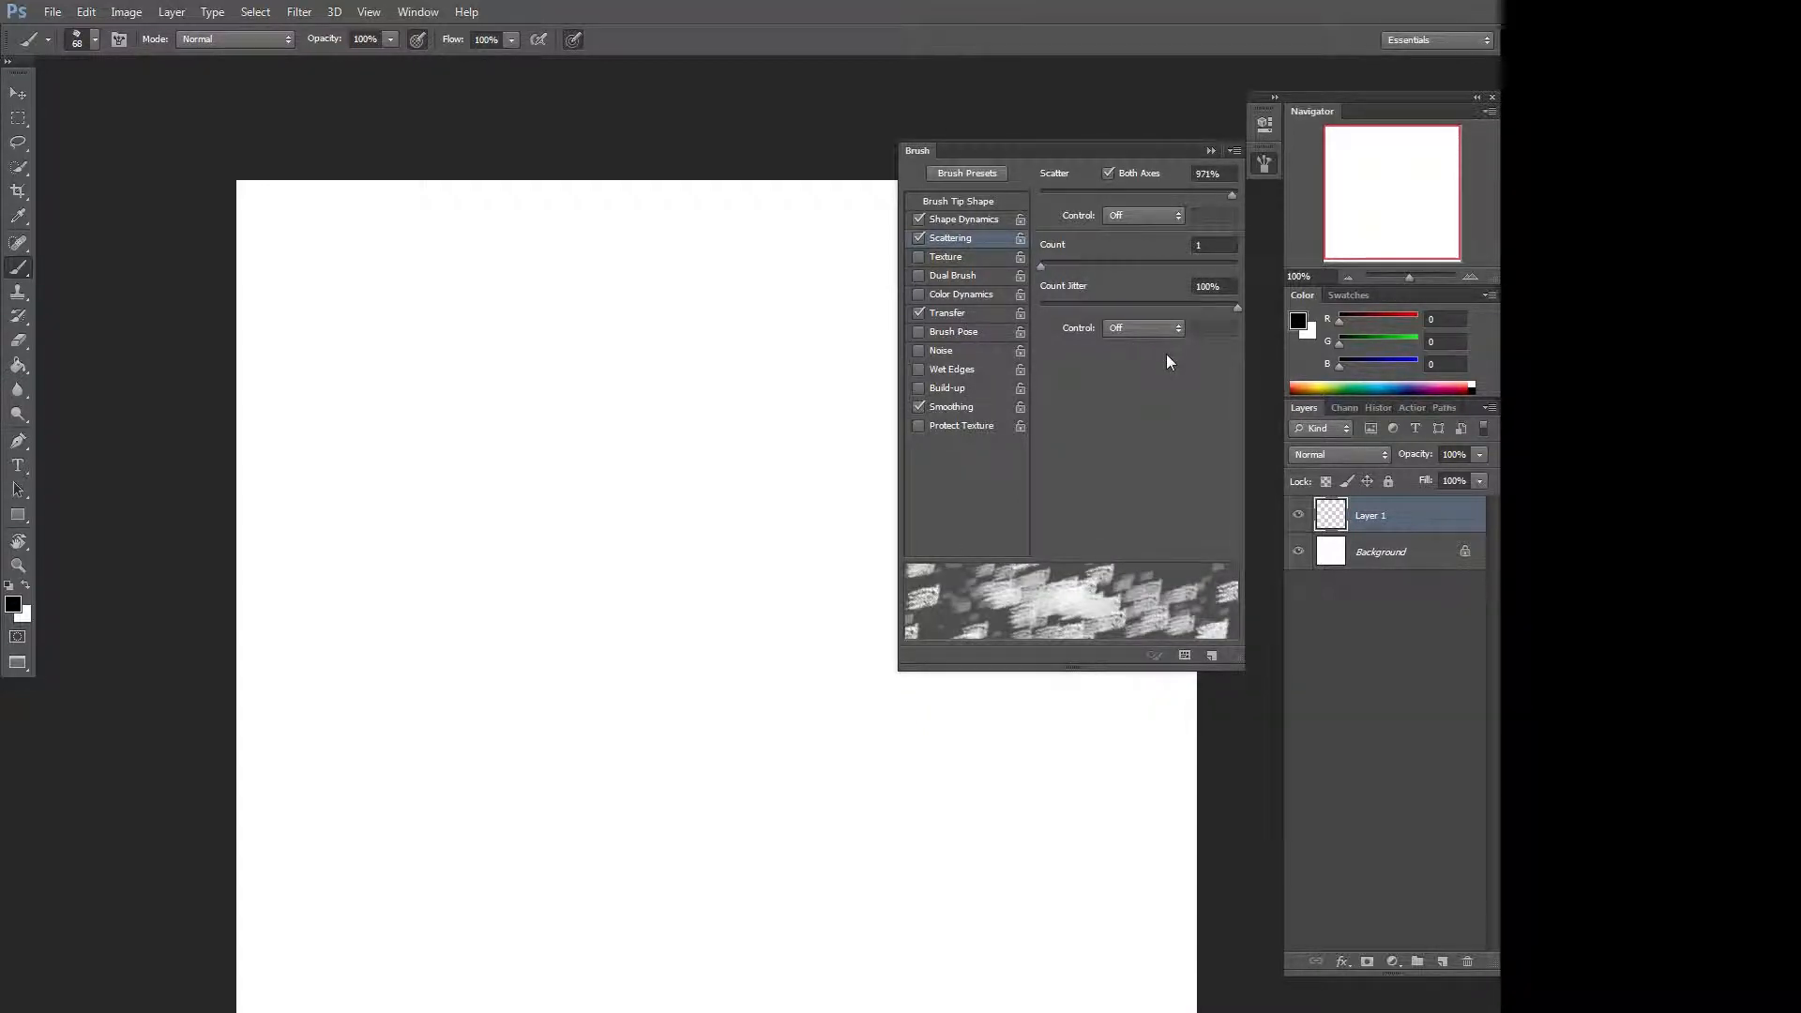
click(1109, 173)
click(1109, 173)
drag(1231, 195, 1052, 199)
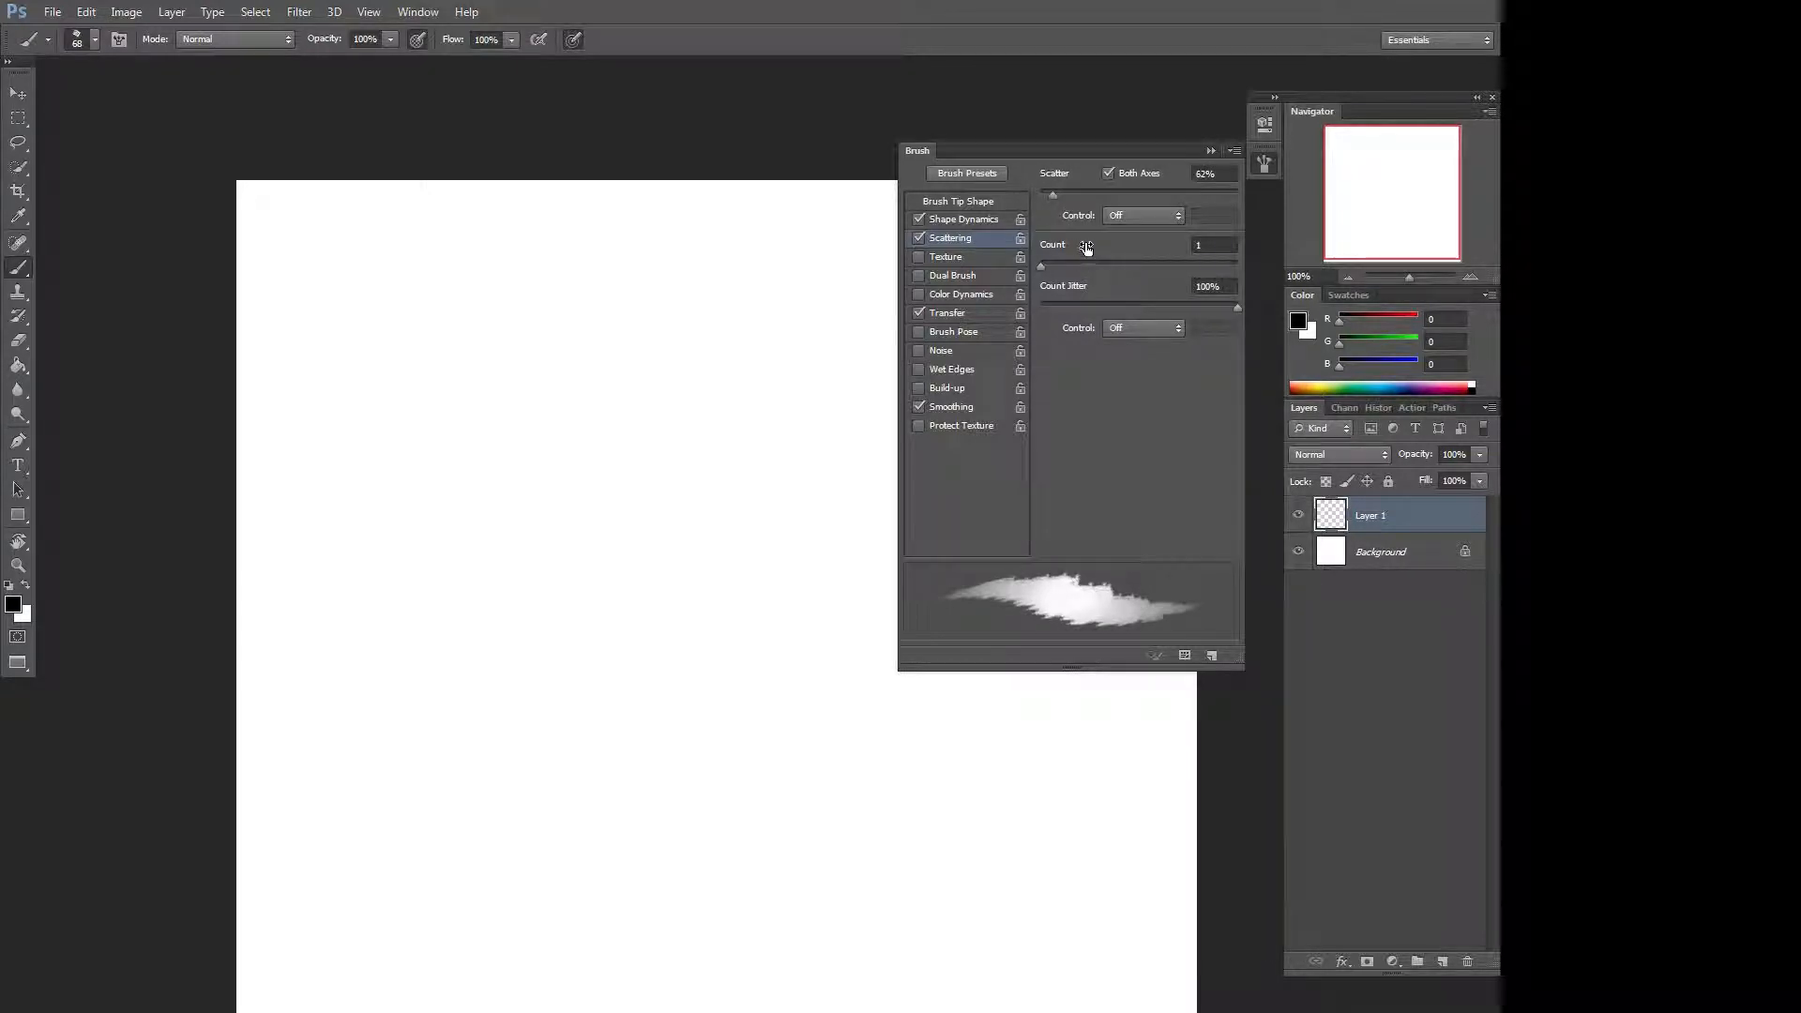
Set the Shape Dynamics angle jitter to 27% and the tip spacing to 45%.
click(995, 218)
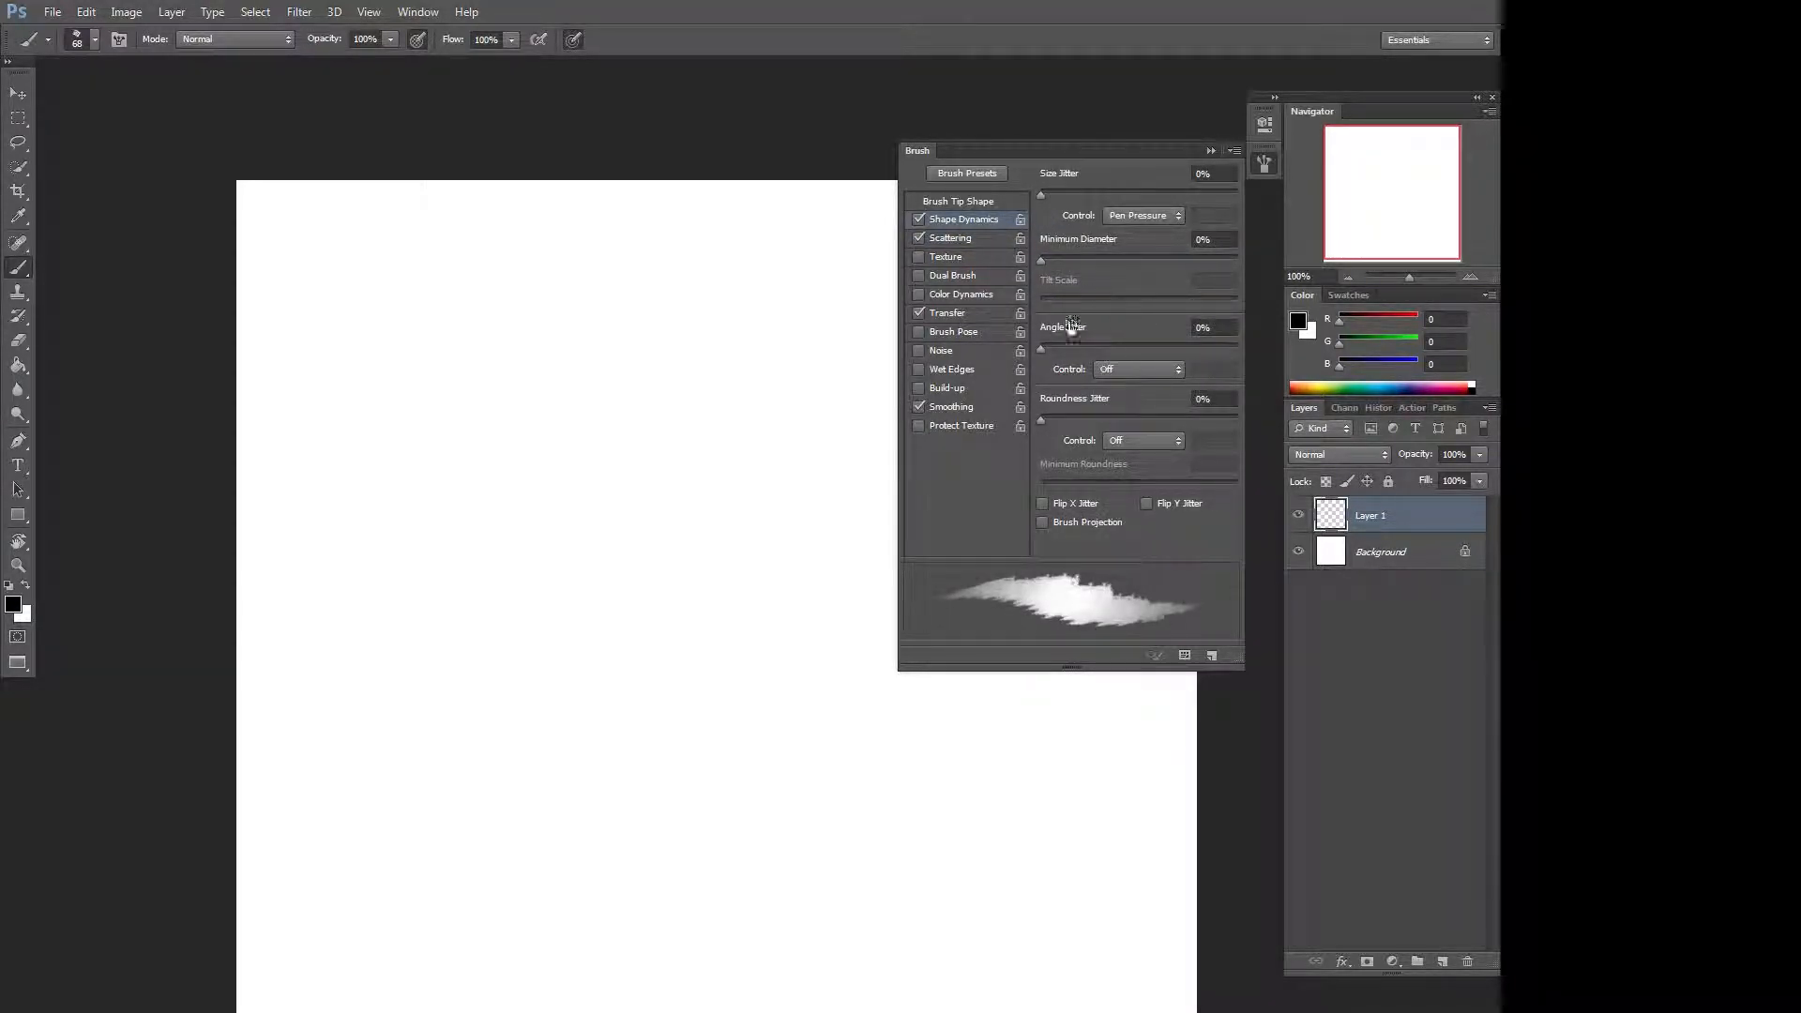
mouse_move(1050, 346)
mouse_down()
mouse_move(1133, 358)
mouse_move(1093, 349)
mouse_up()
click(990, 203)
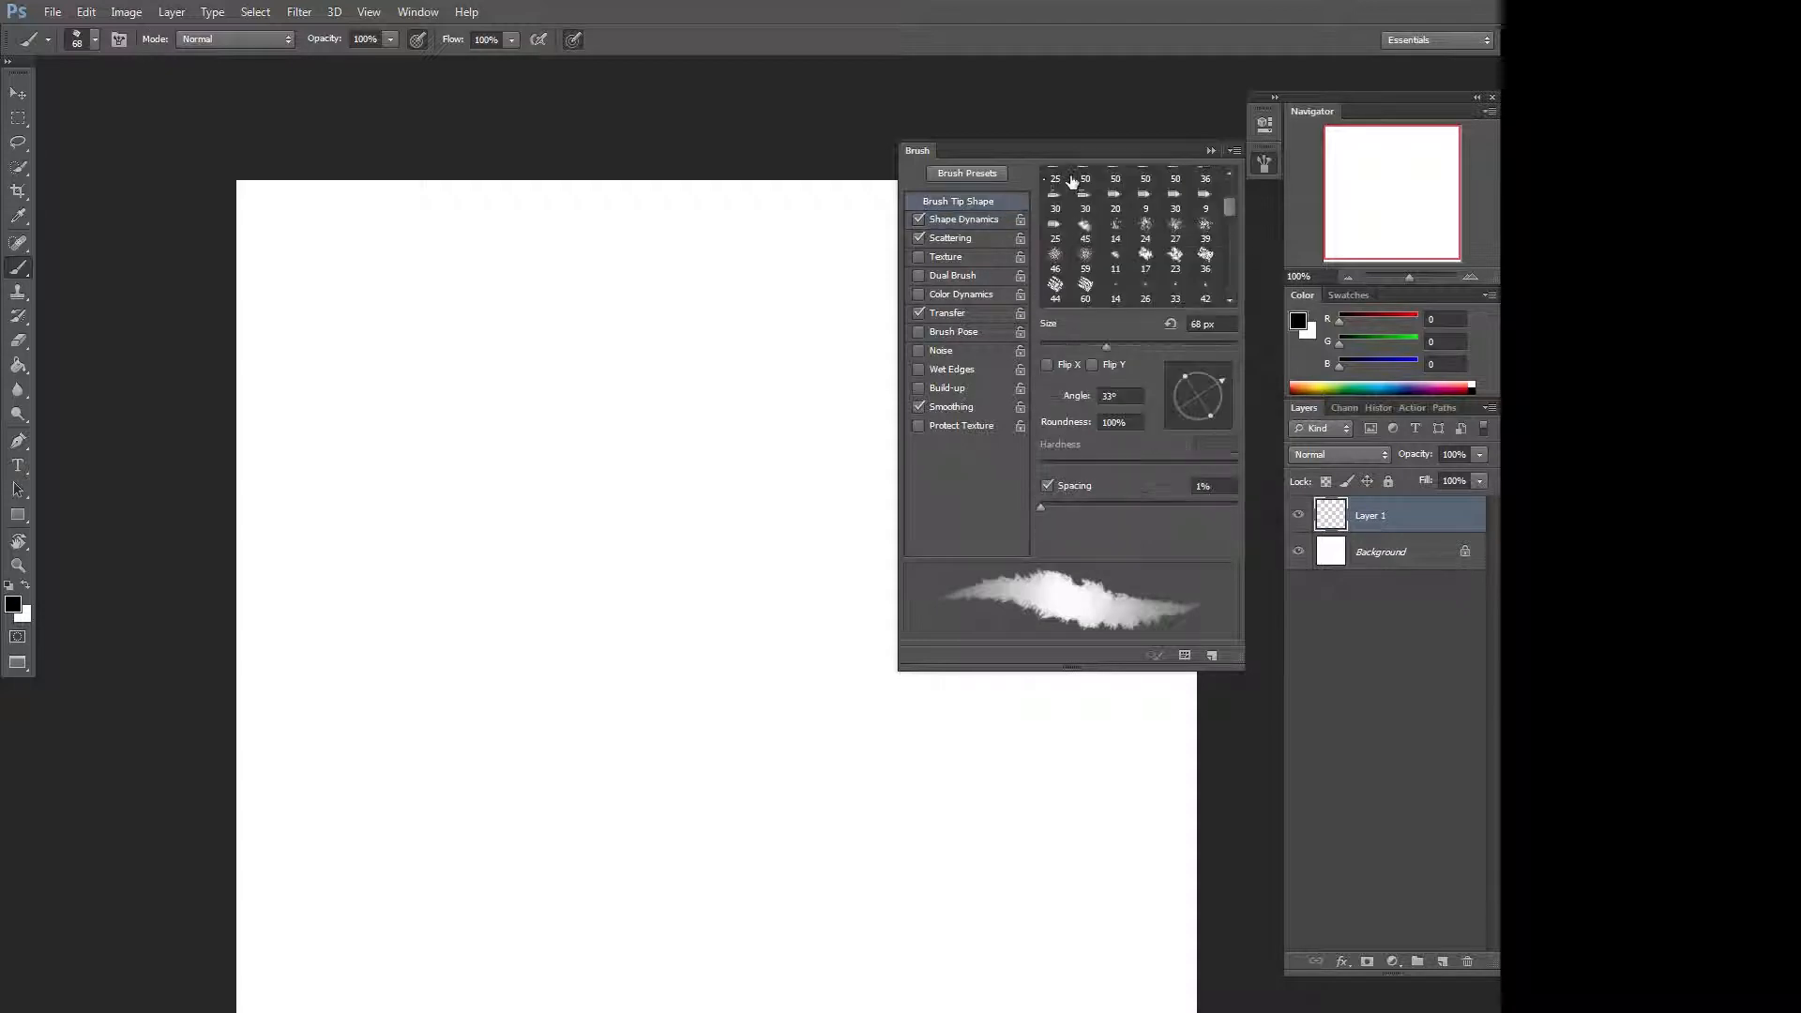
mouse_move(1041, 507)
mouse_down()
mouse_move(1111, 506)
mouse_move(1087, 504)
mouse_up()
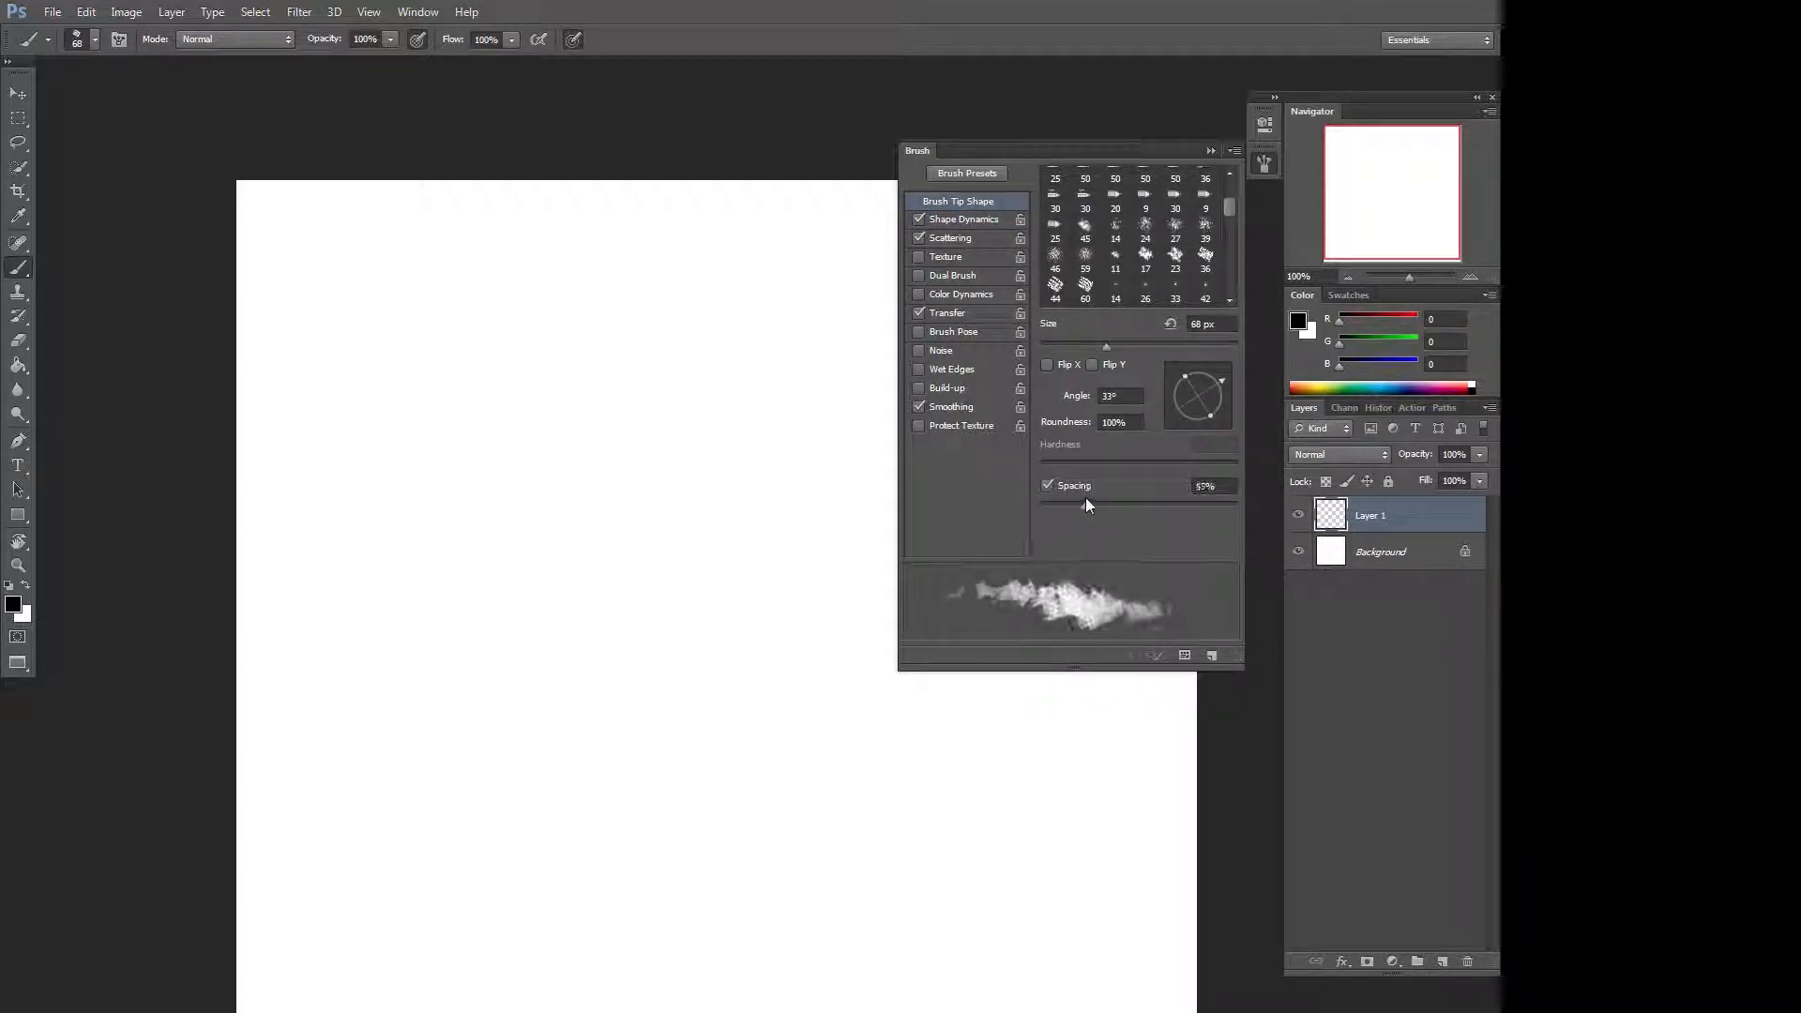
Set the Shape Dynamics angle jitter to 54% and the minimum diameter to 51%.
click(985, 219)
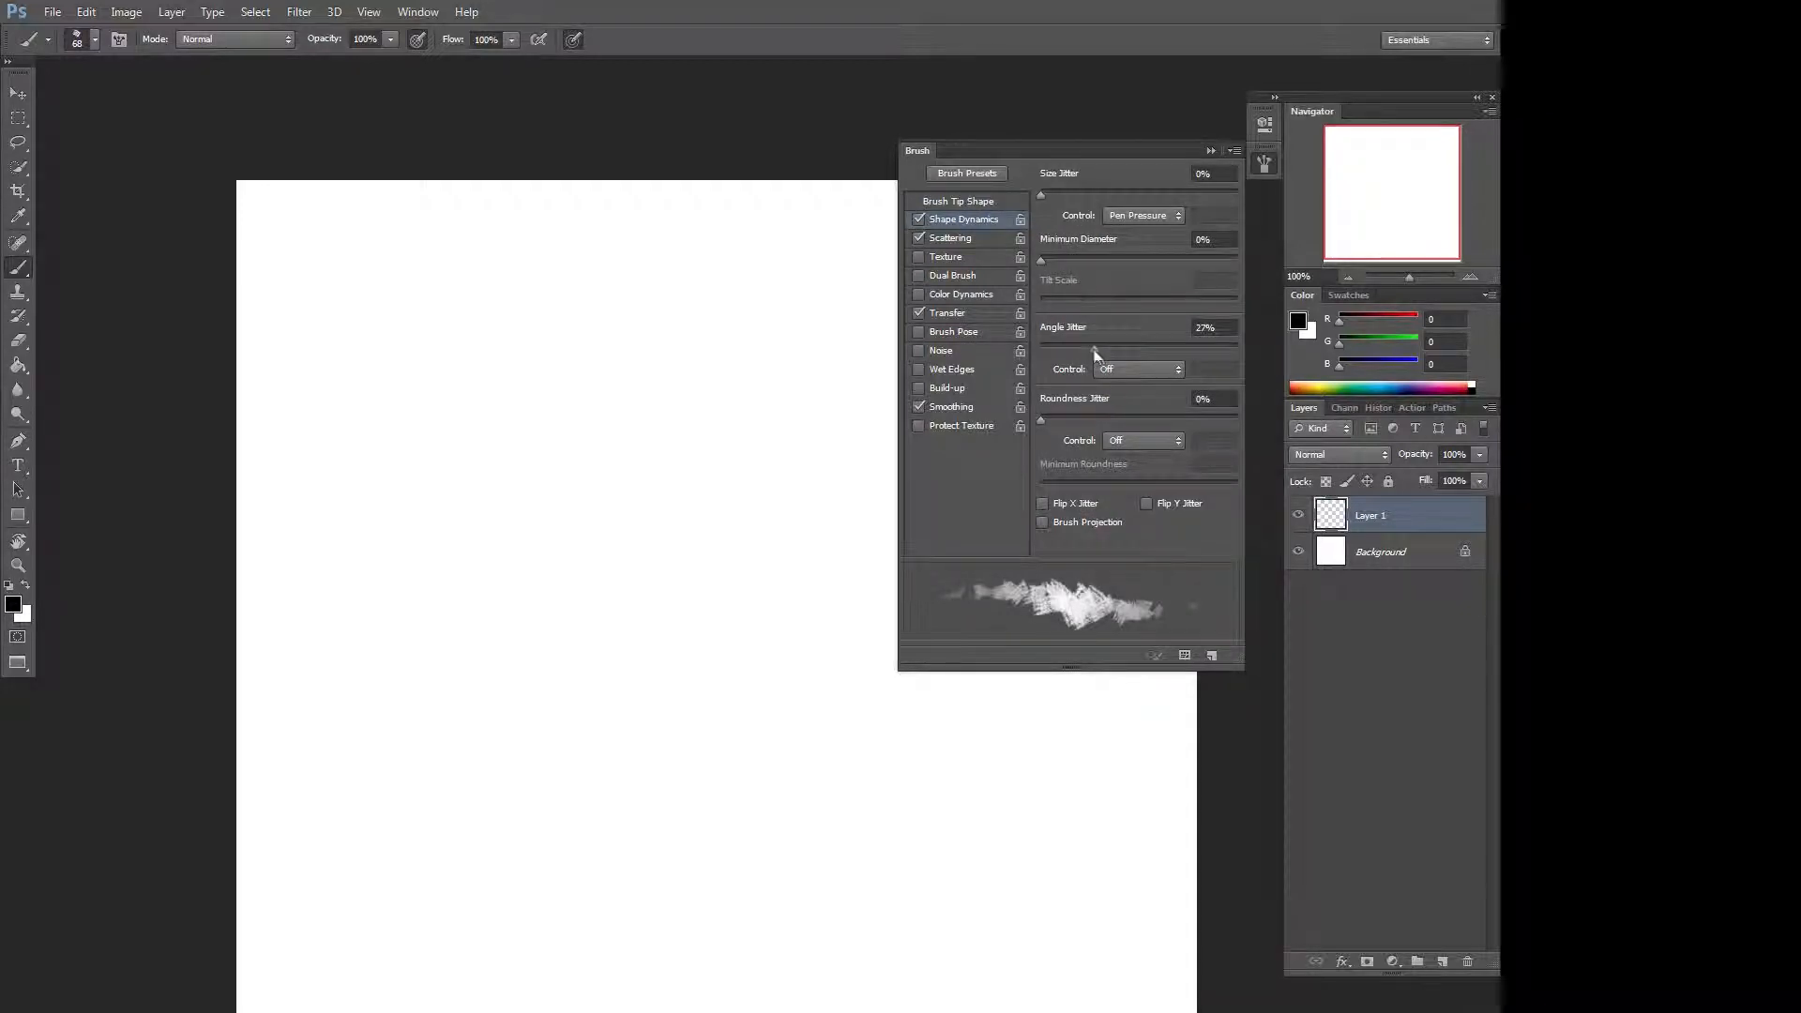
mouse_move(1097, 347)
mouse_down()
mouse_move(1211, 349)
mouse_move(1073, 362)
mouse_move(1188, 364)
mouse_move(1078, 350)
mouse_move(1144, 353)
mouse_up()
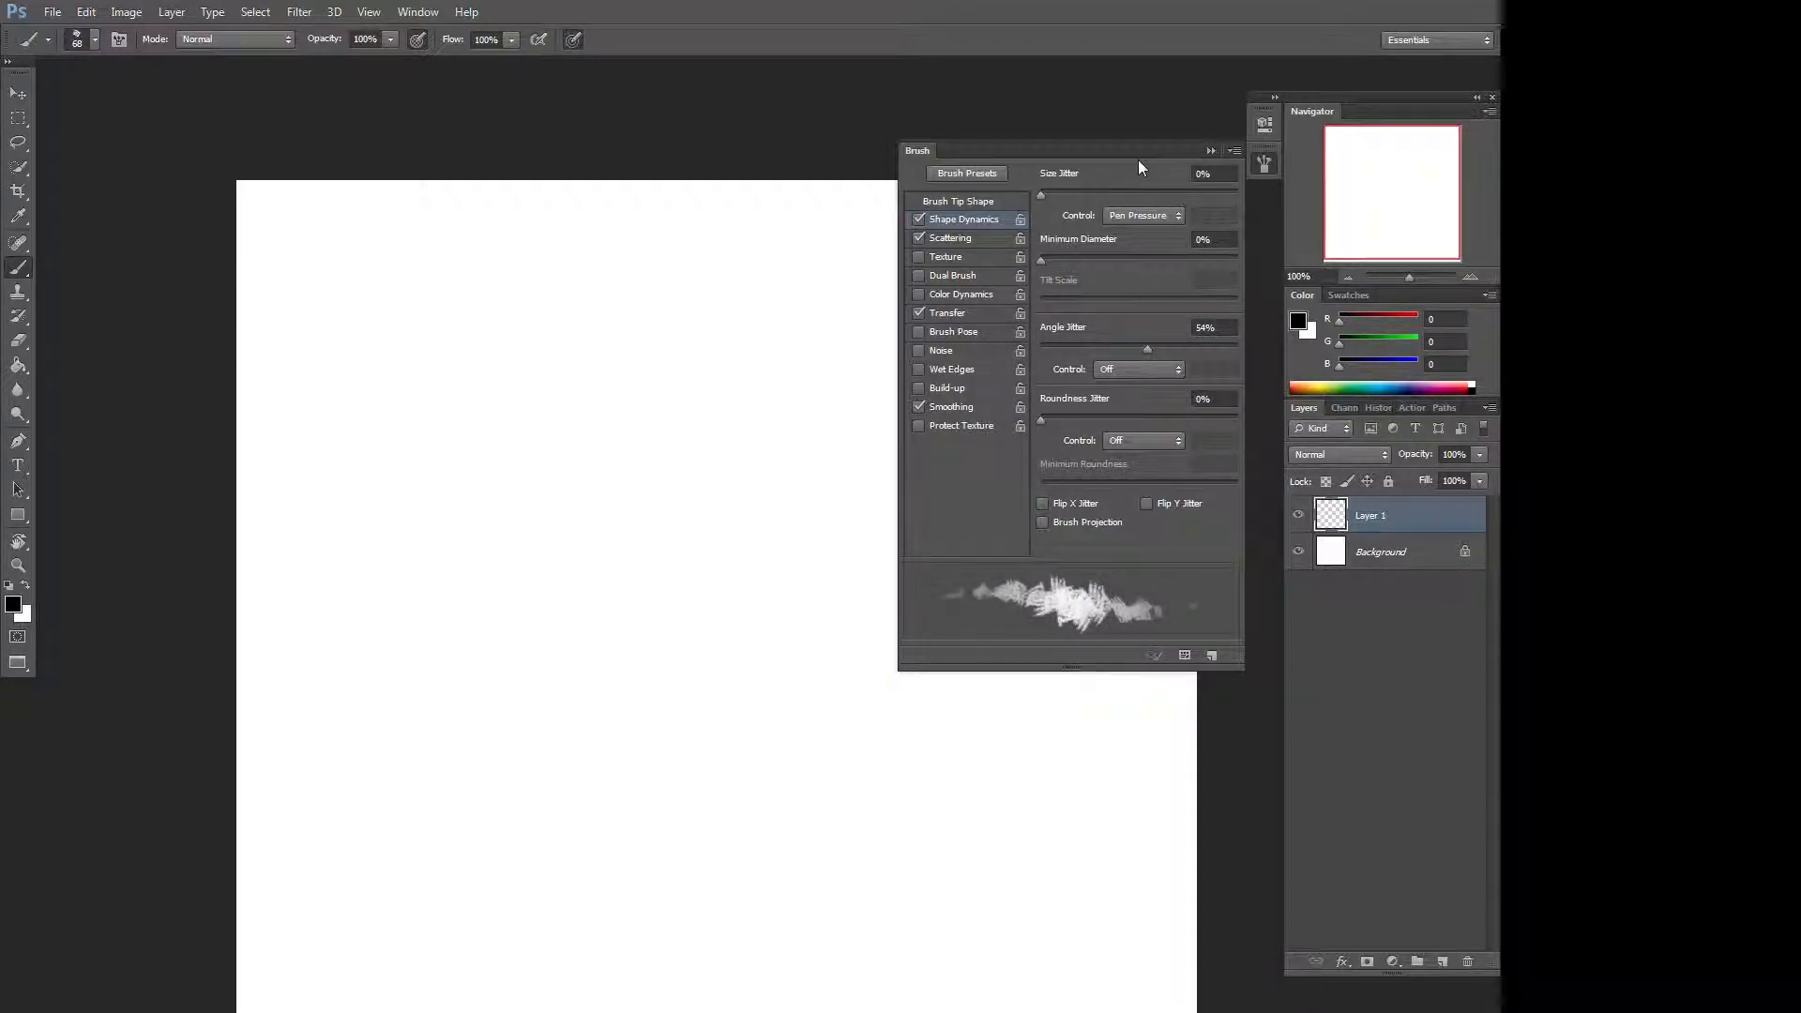
mouse_move(1069, 256)
mouse_down()
mouse_move(1093, 259)
mouse_move(1021, 250)
mouse_move(1144, 264)
mouse_move(1054, 229)
mouse_move(1116, 246)
mouse_up()
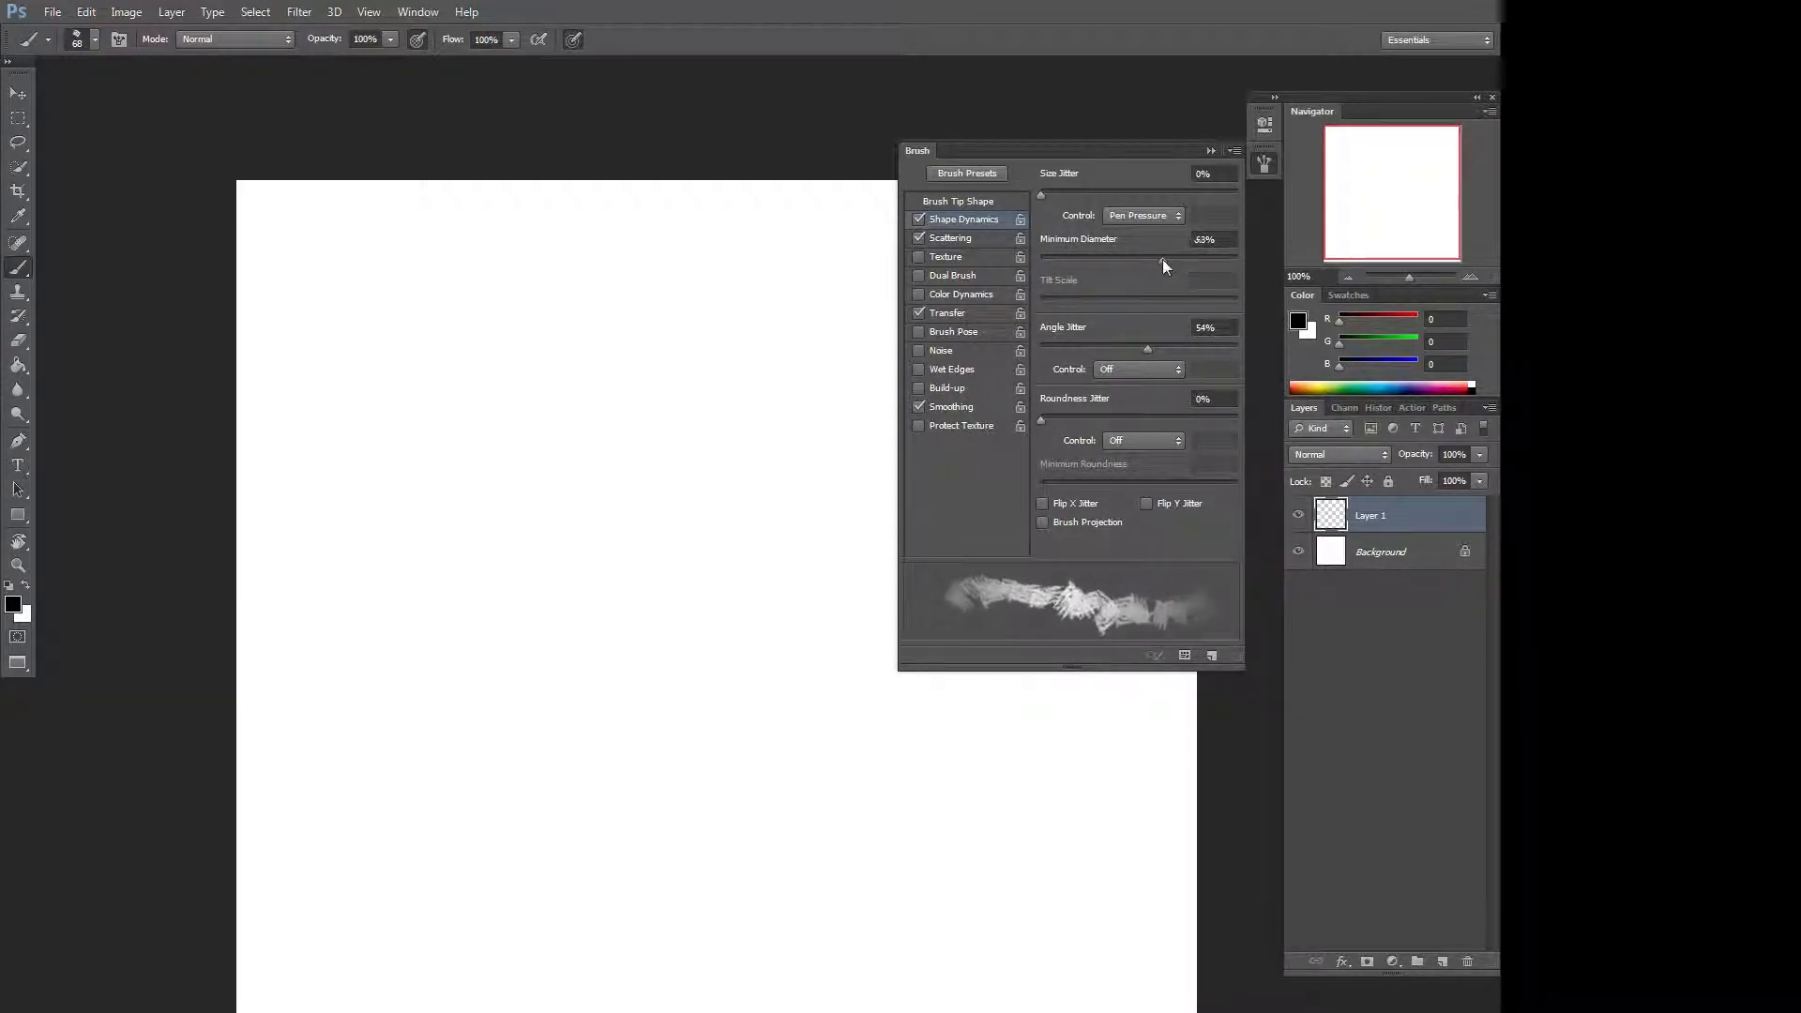
drag(1081, 250, 1034, 245)
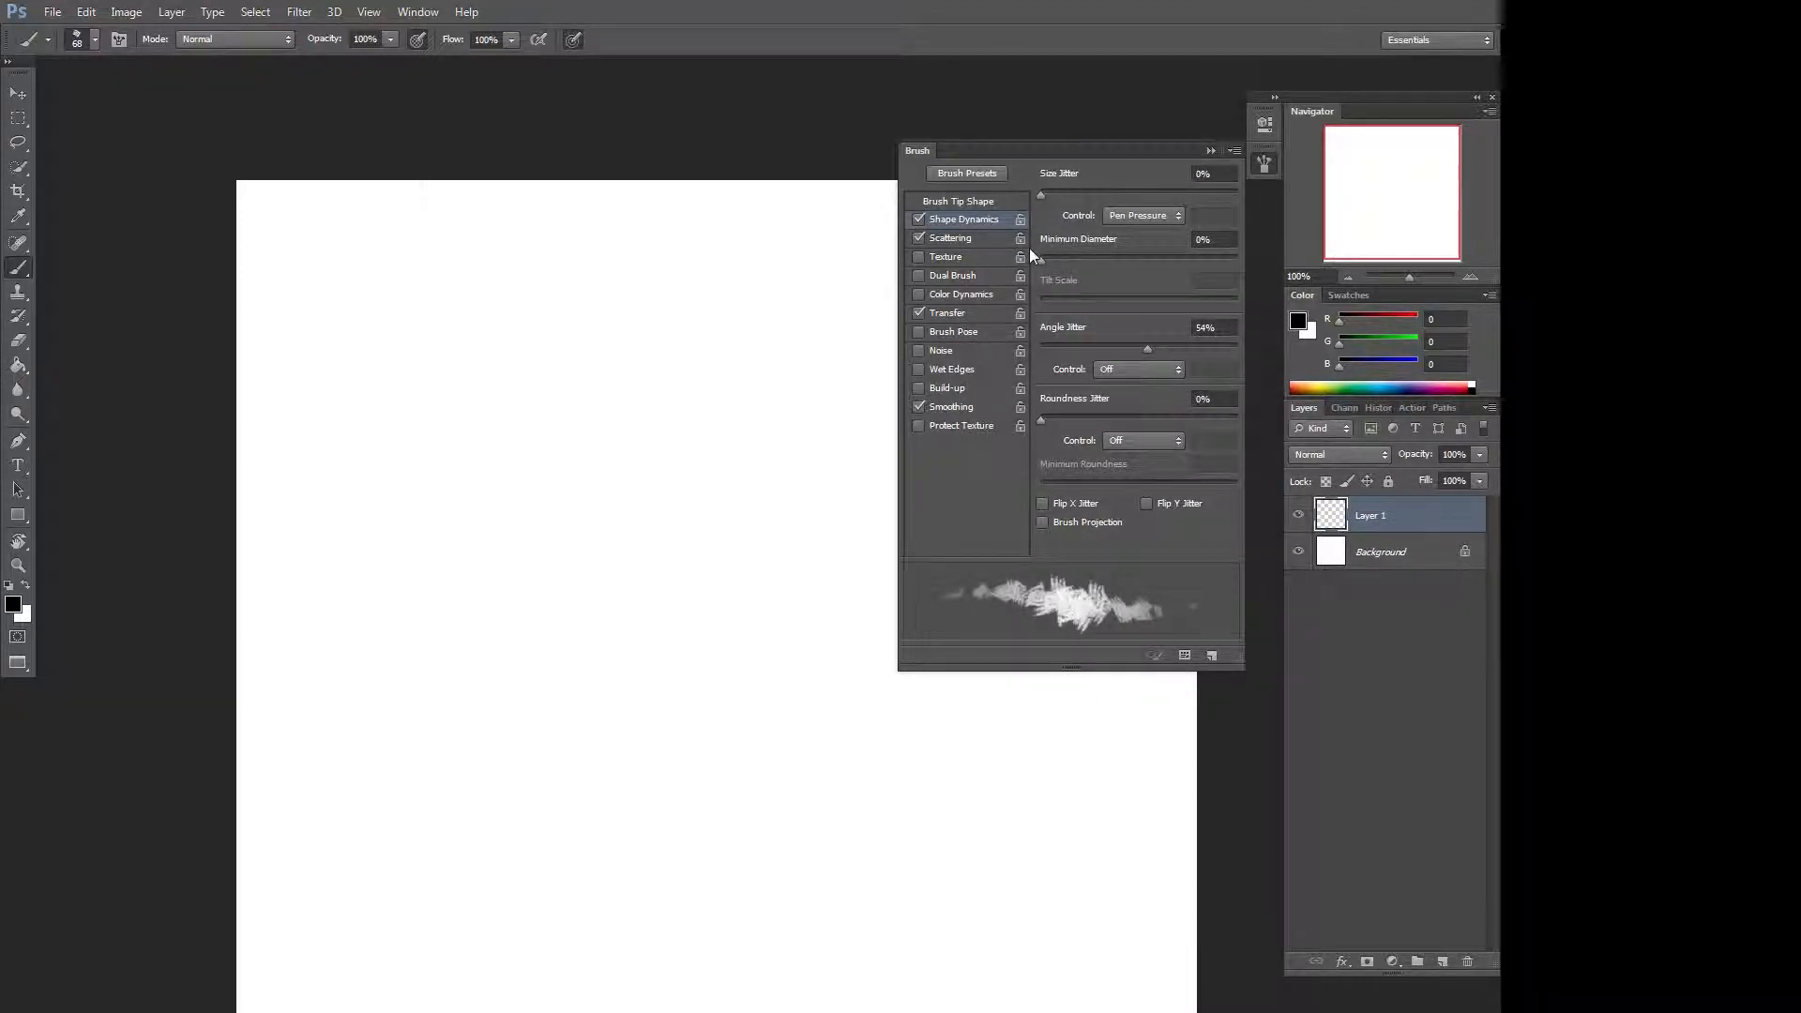
drag(1028, 248, 1066, 235)
drag(1115, 211, 1143, 201)
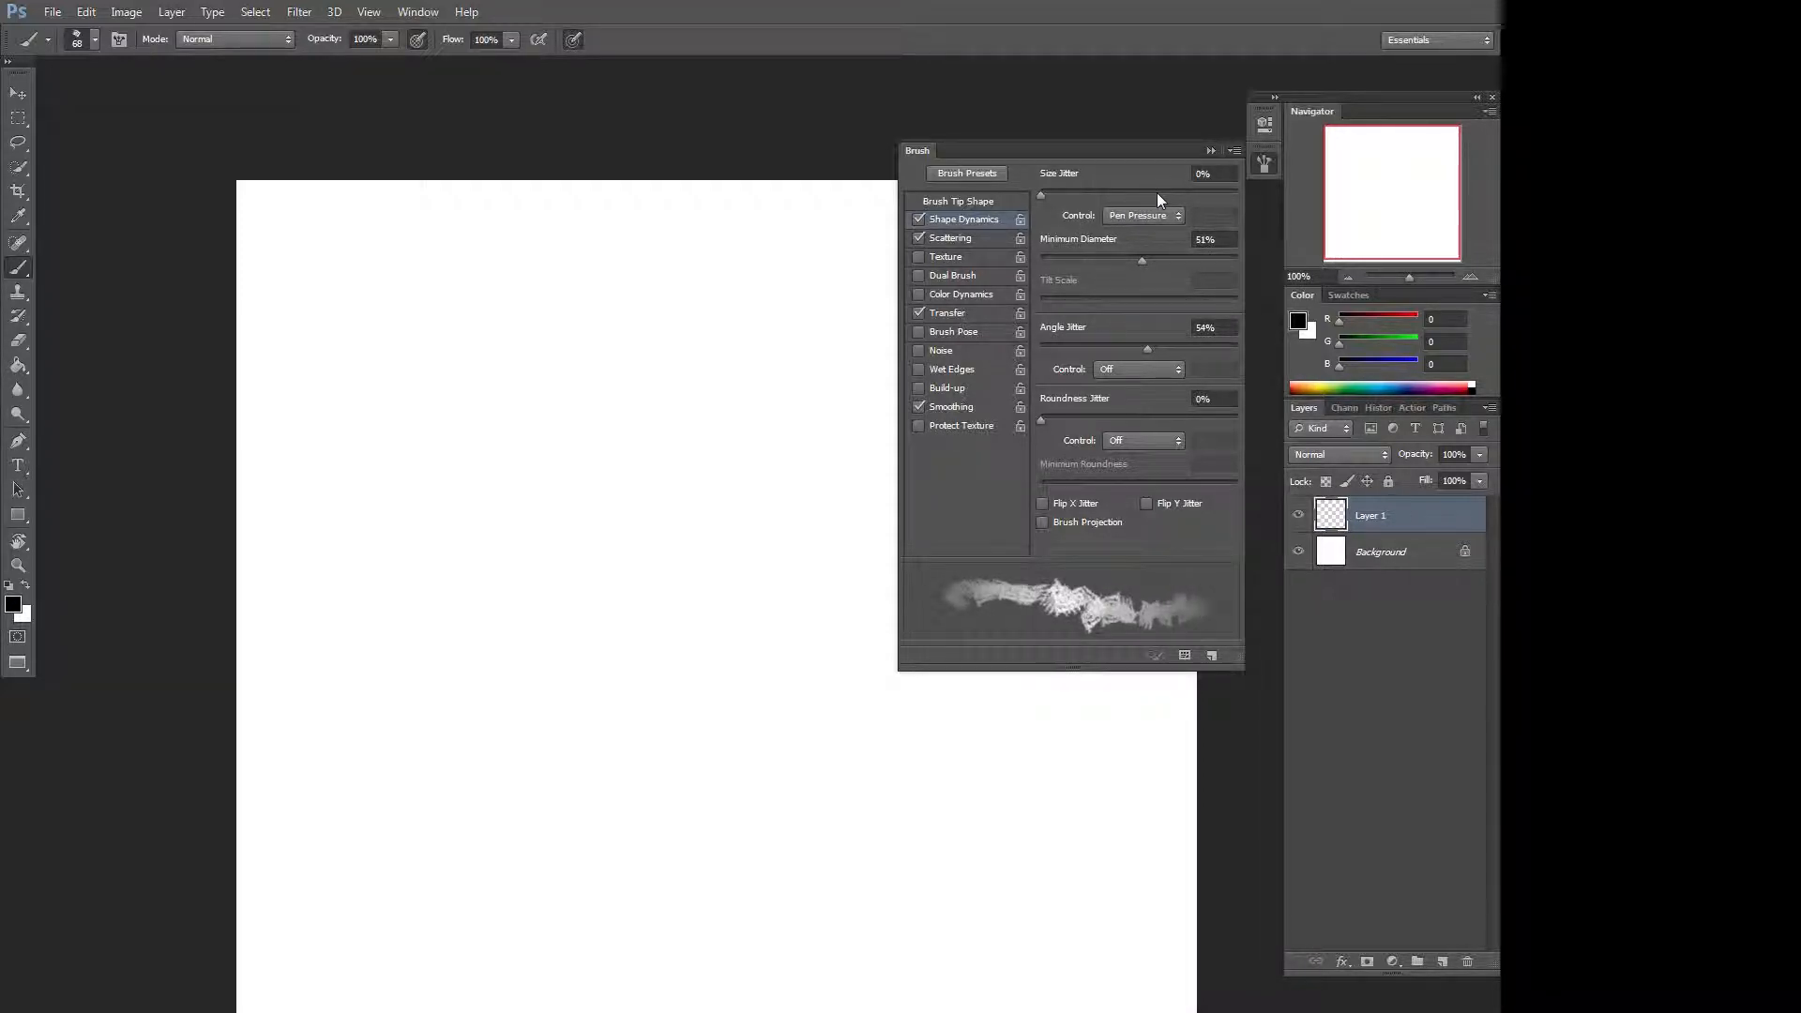
Set the Shape Dynamics minimum diameter to 0%, then the Scattering scatter to 19% with a count of 4.
mouse_move(1044, 195)
mouse_down()
mouse_move(1139, 194)
mouse_move(1145, 259)
mouse_move(1038, 257)
mouse_up()
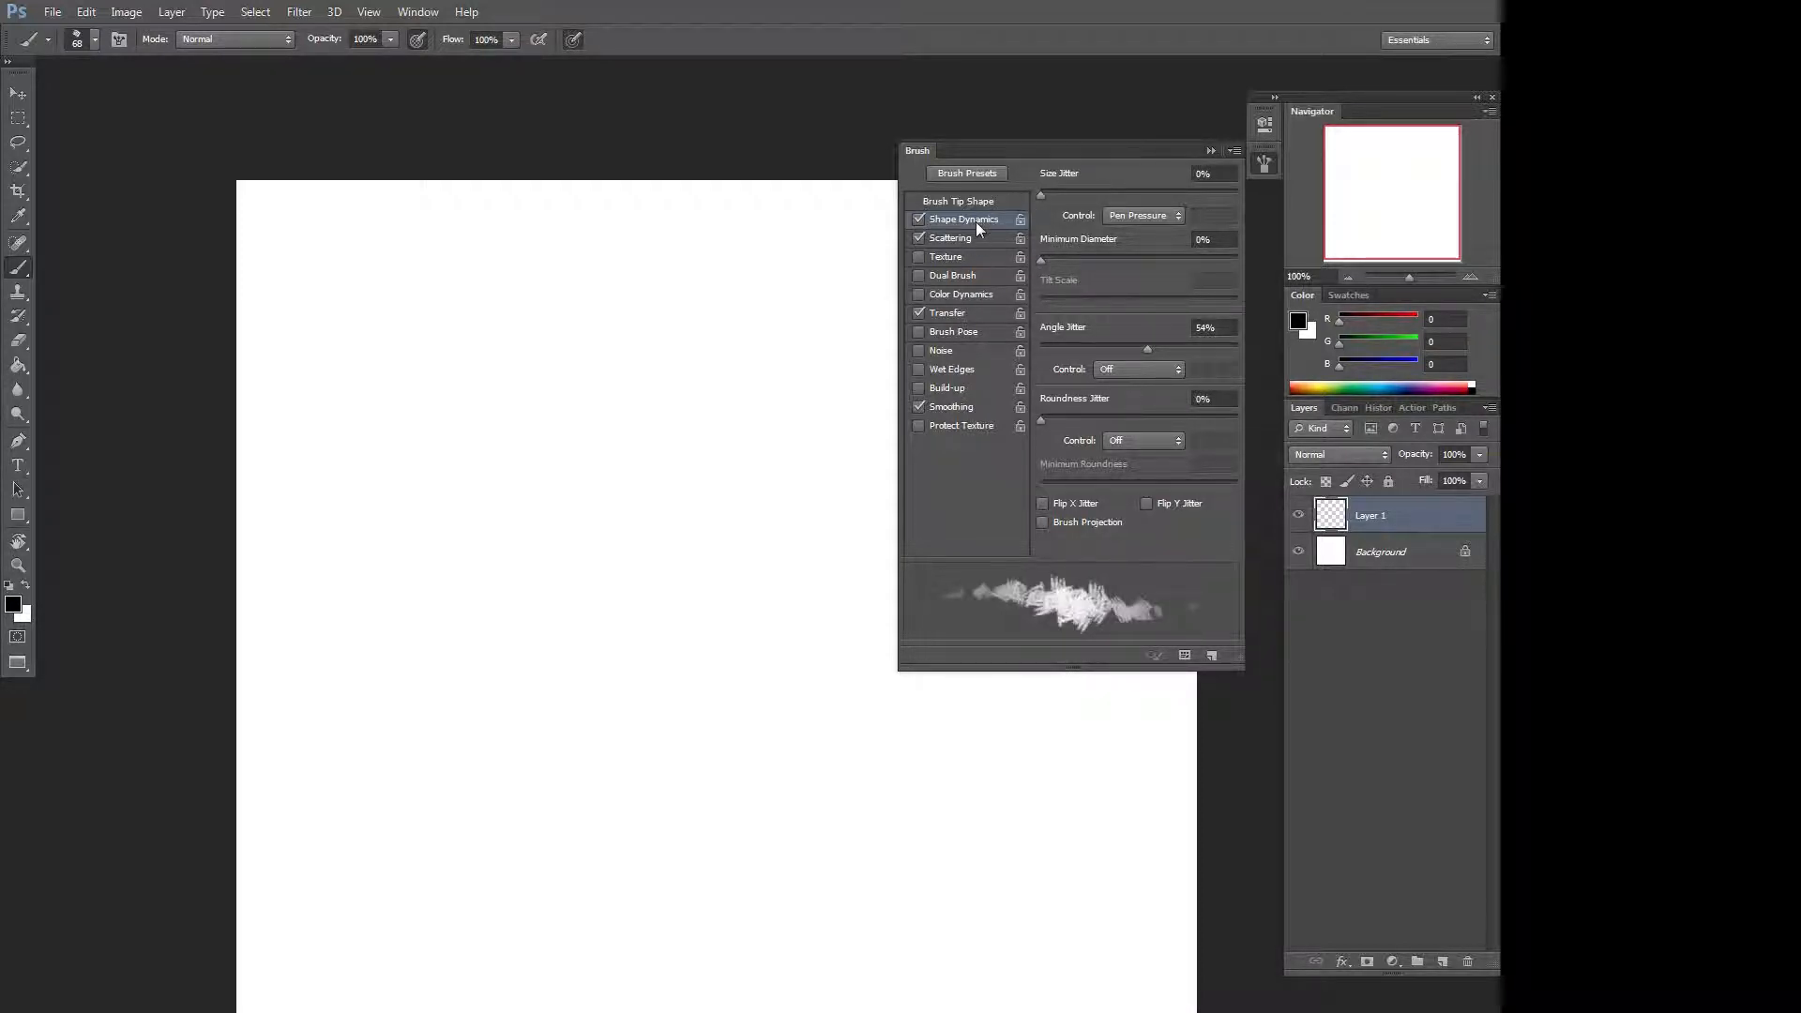
click(957, 237)
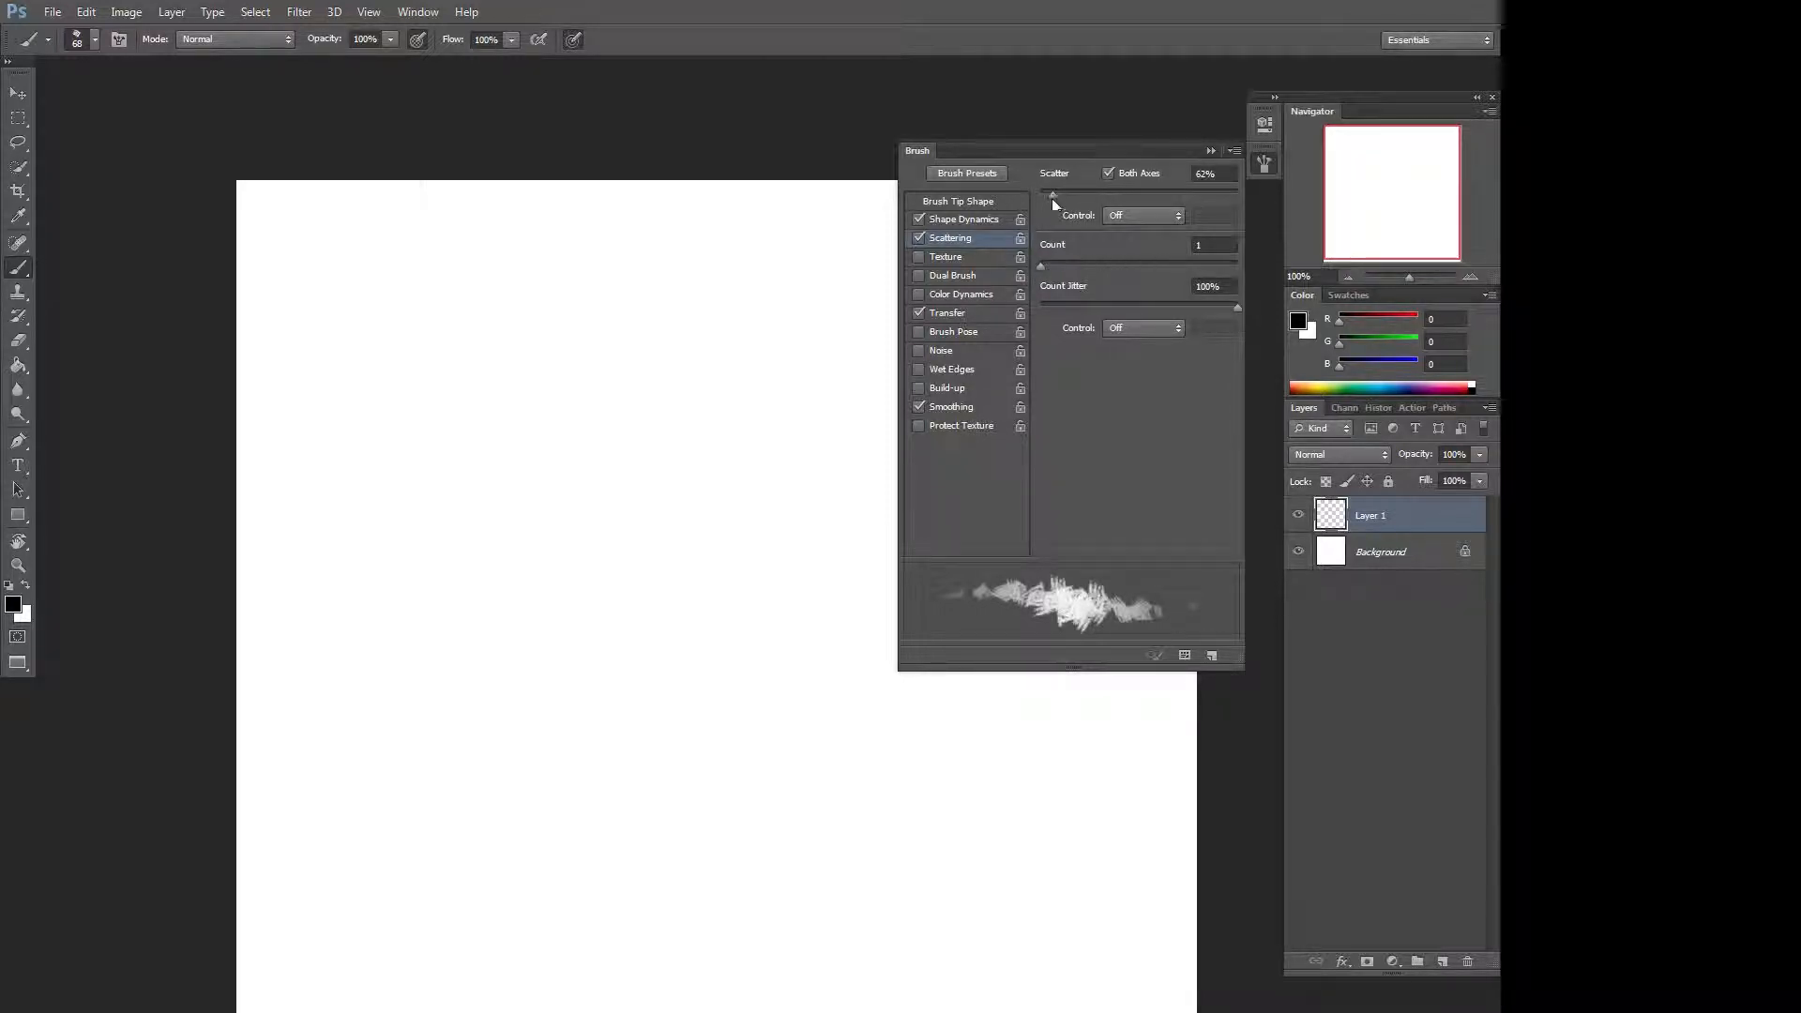
drag(1052, 196, 1043, 195)
drag(1040, 267, 1075, 268)
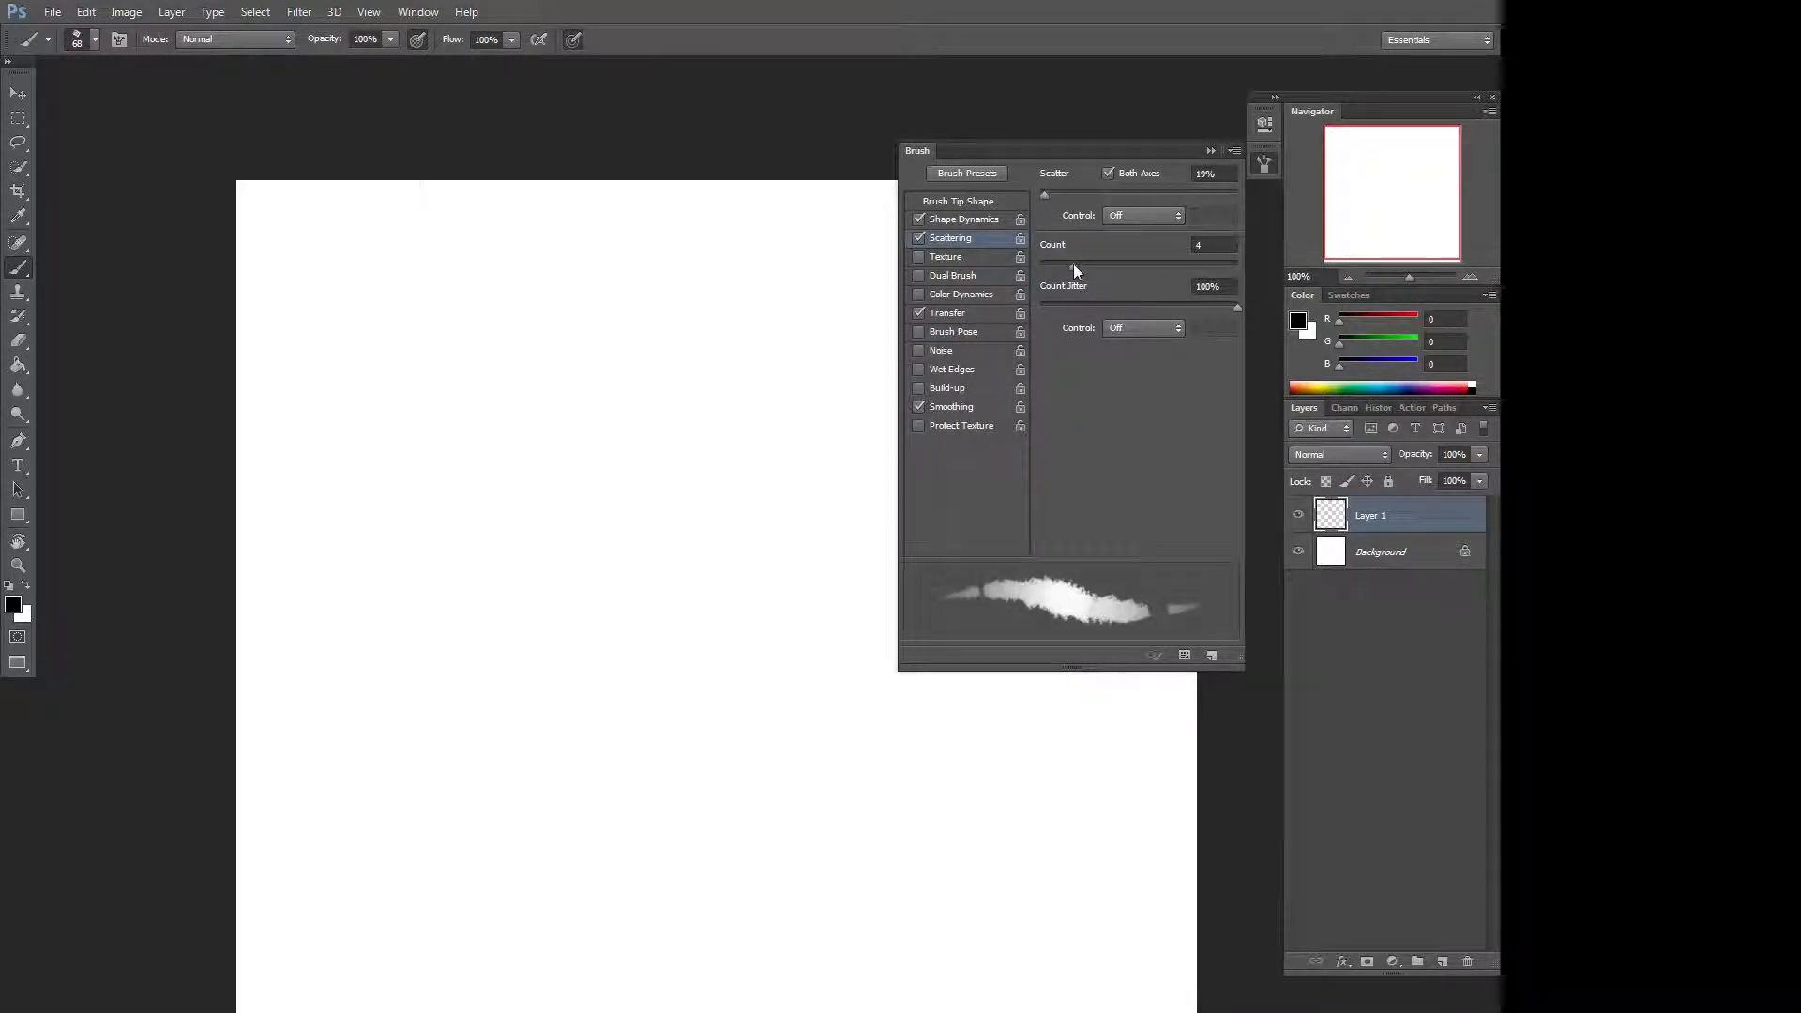
Browse the Color Dynamics and Transfer options of the brush.
click(996, 296)
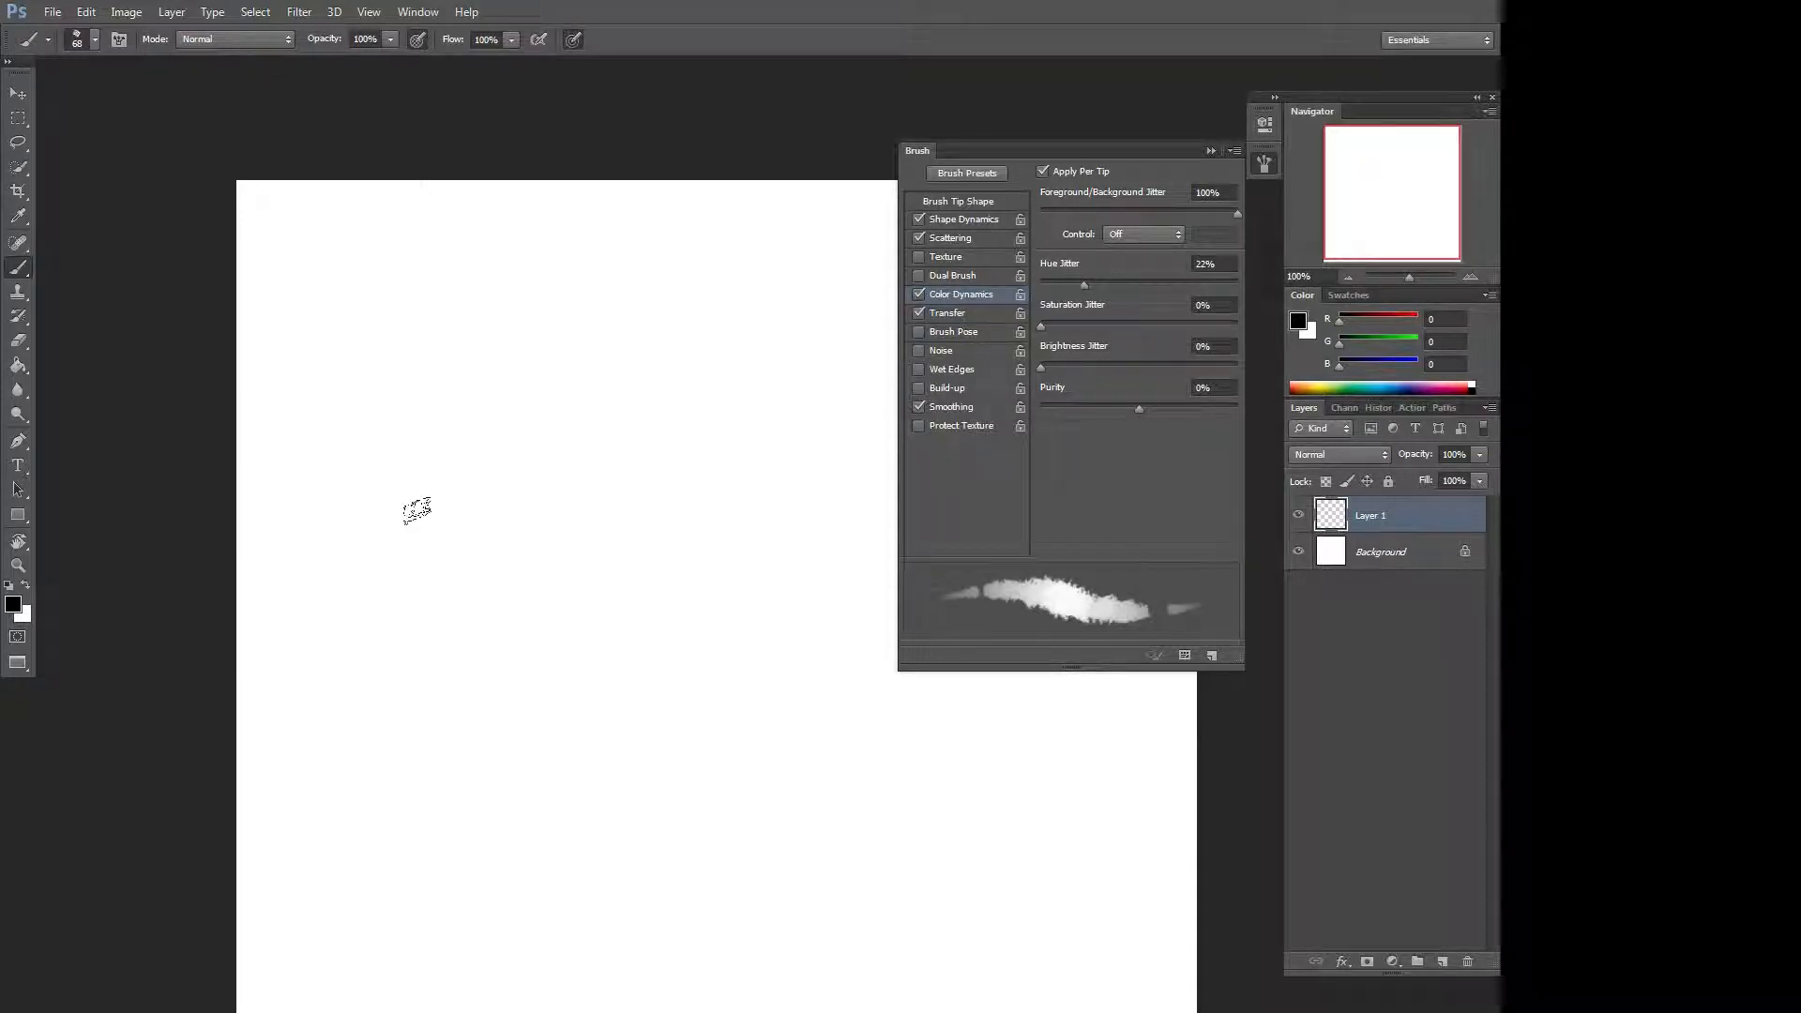
click(919, 294)
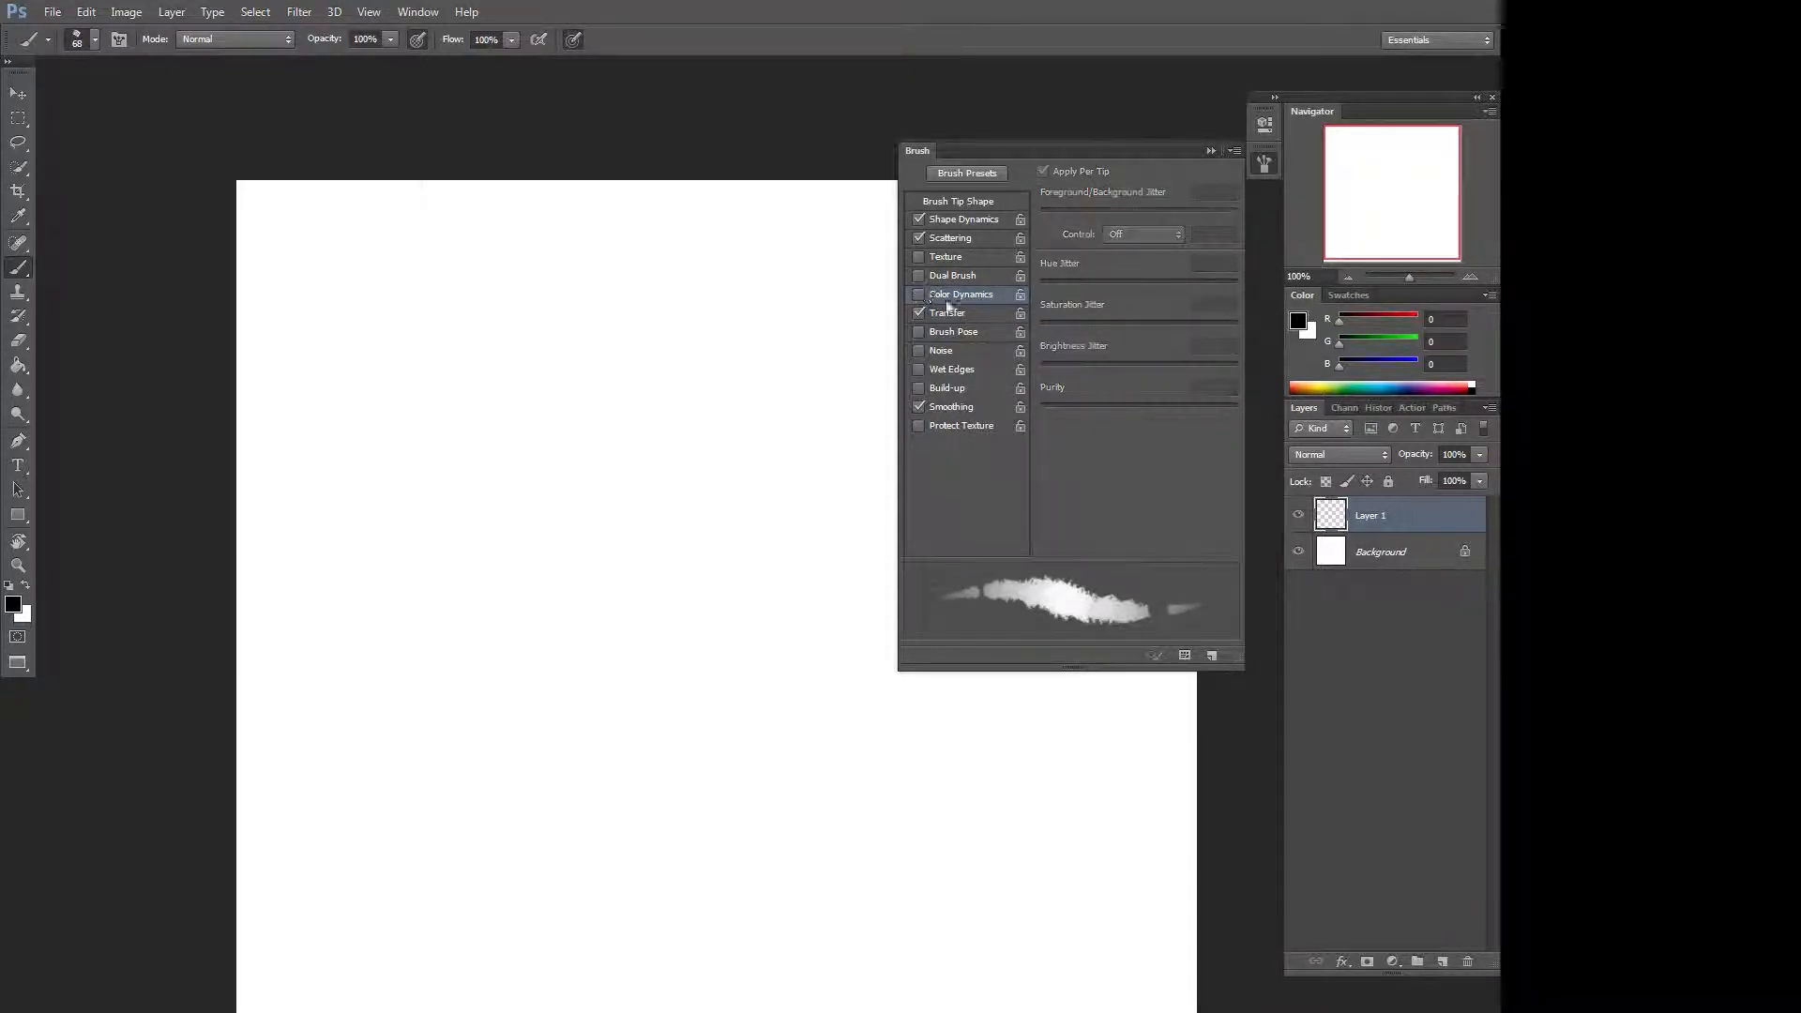
click(980, 313)
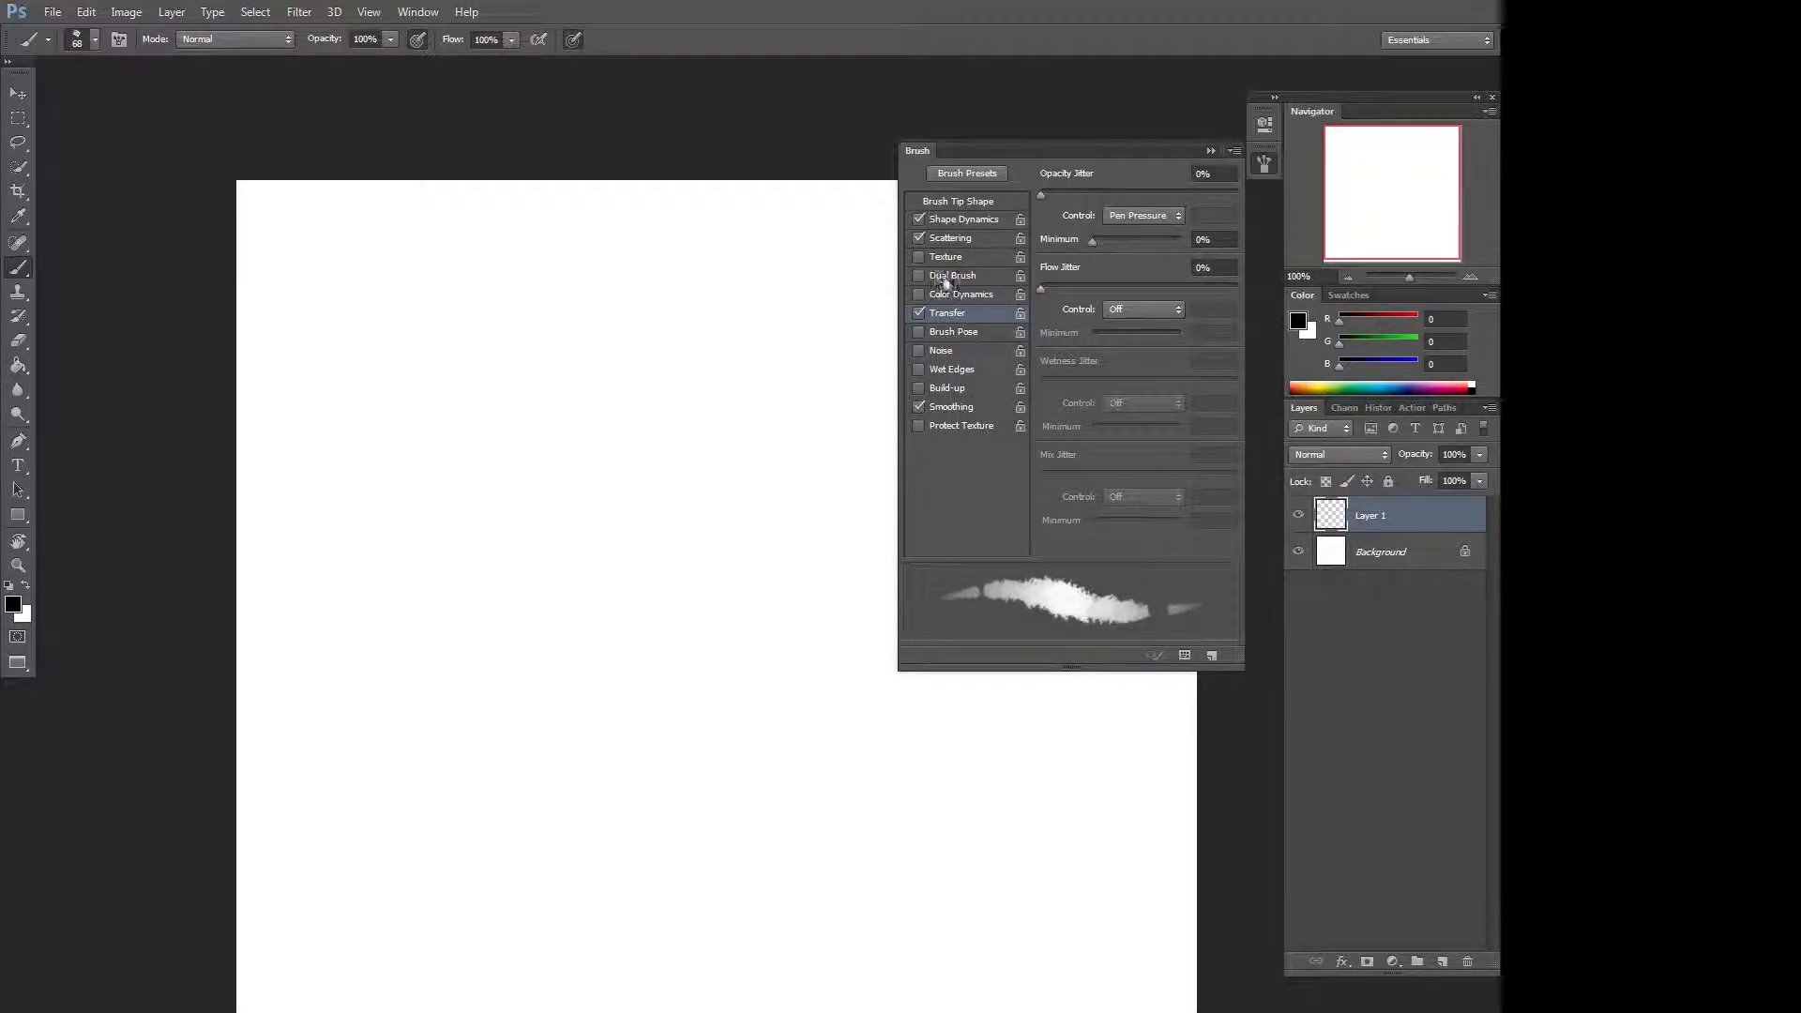
Enable Dual Brush and pick a textured dual-brush tip at 63 px.
click(964, 276)
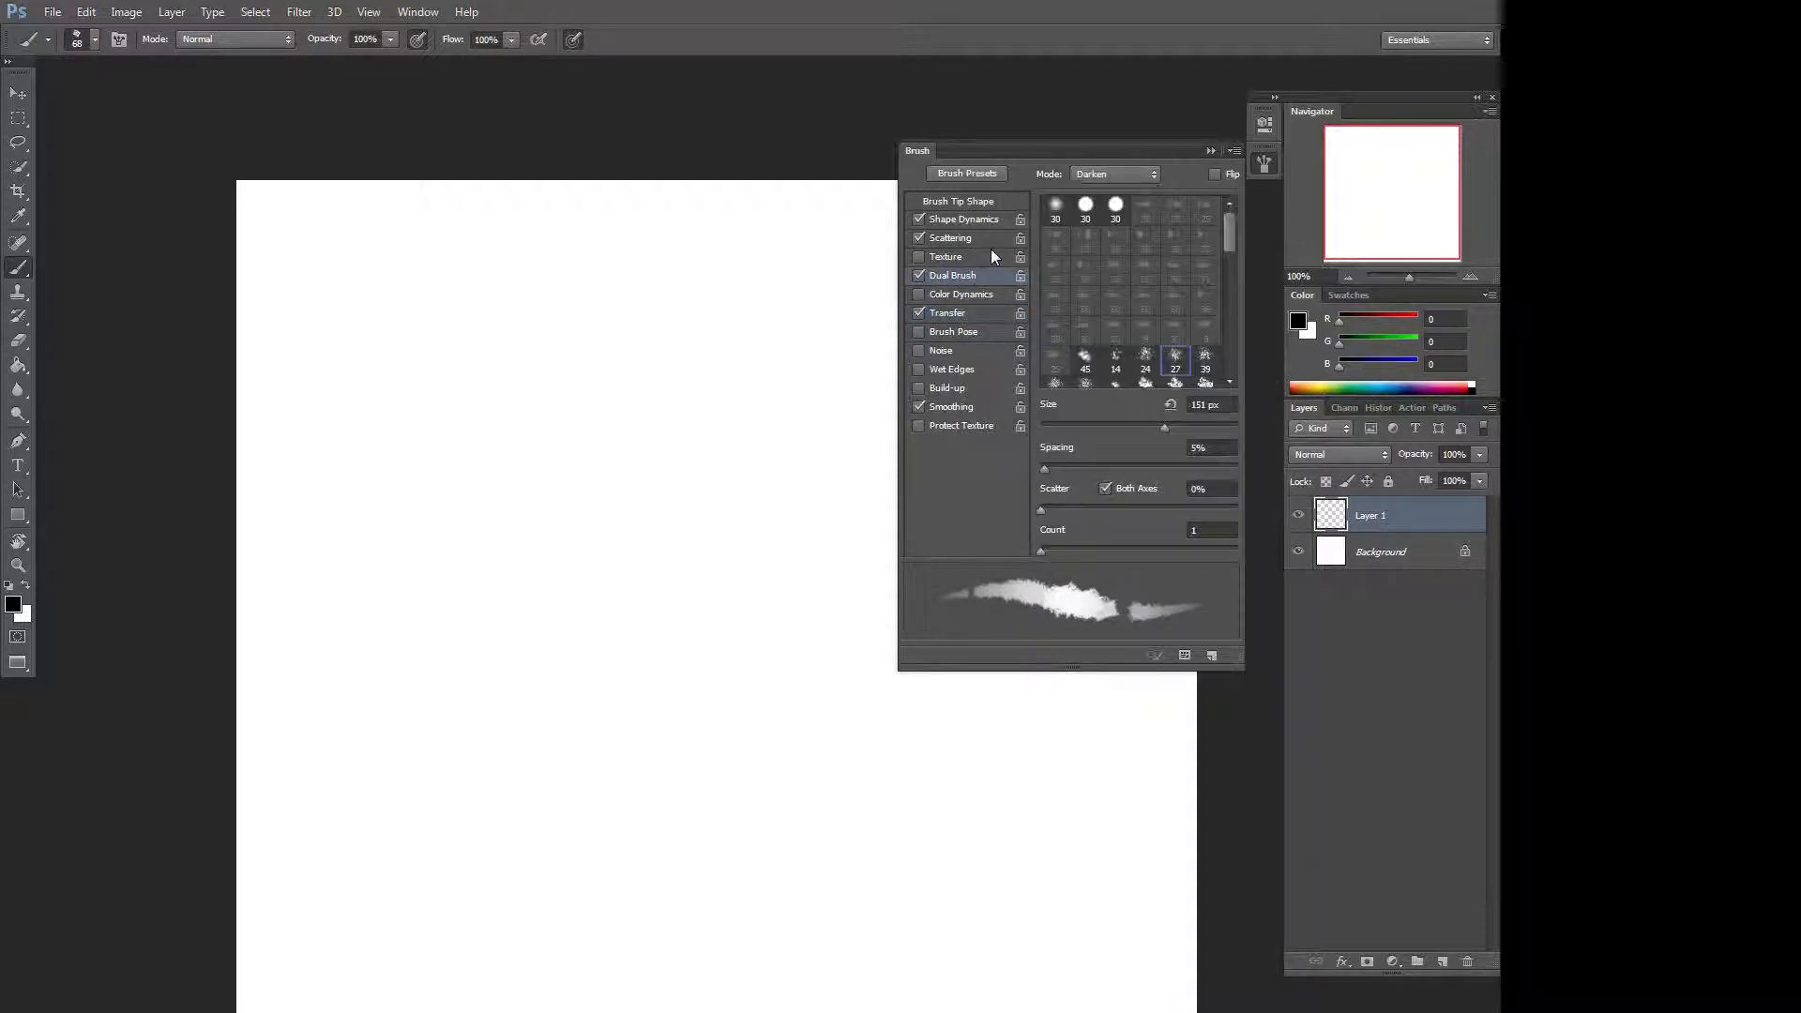
drag(1231, 234, 1229, 263)
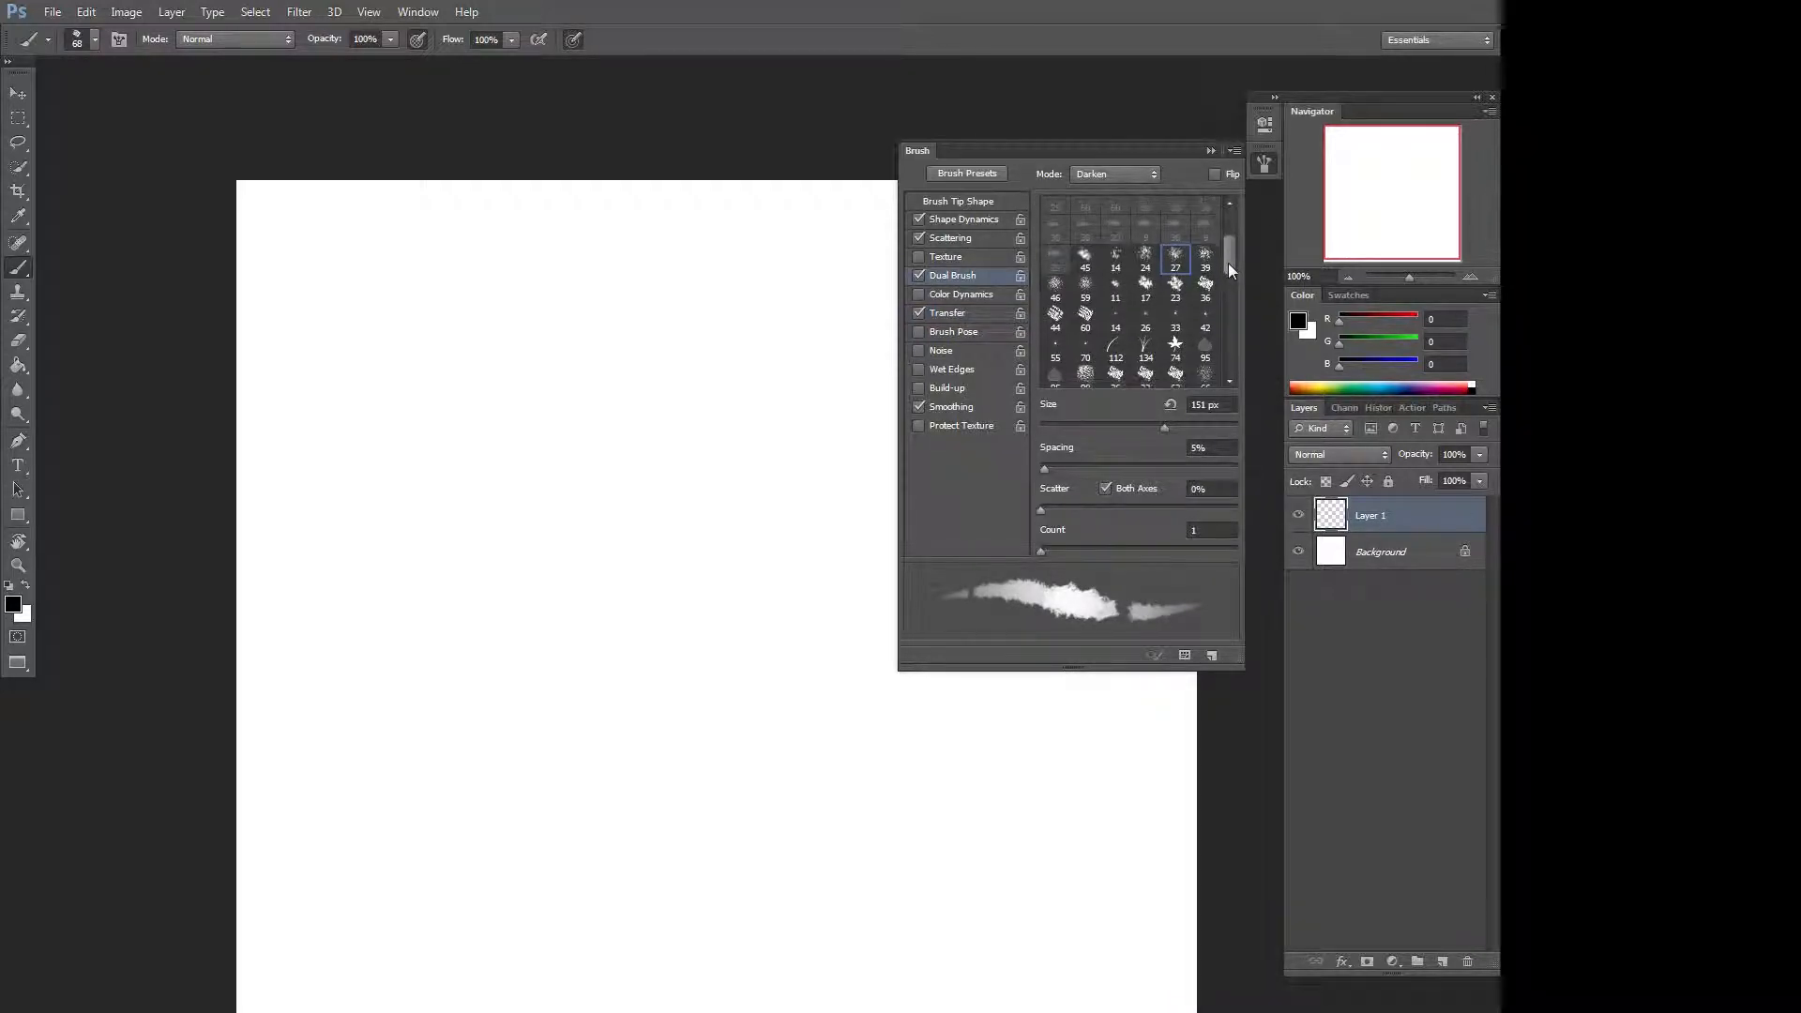
click(919, 275)
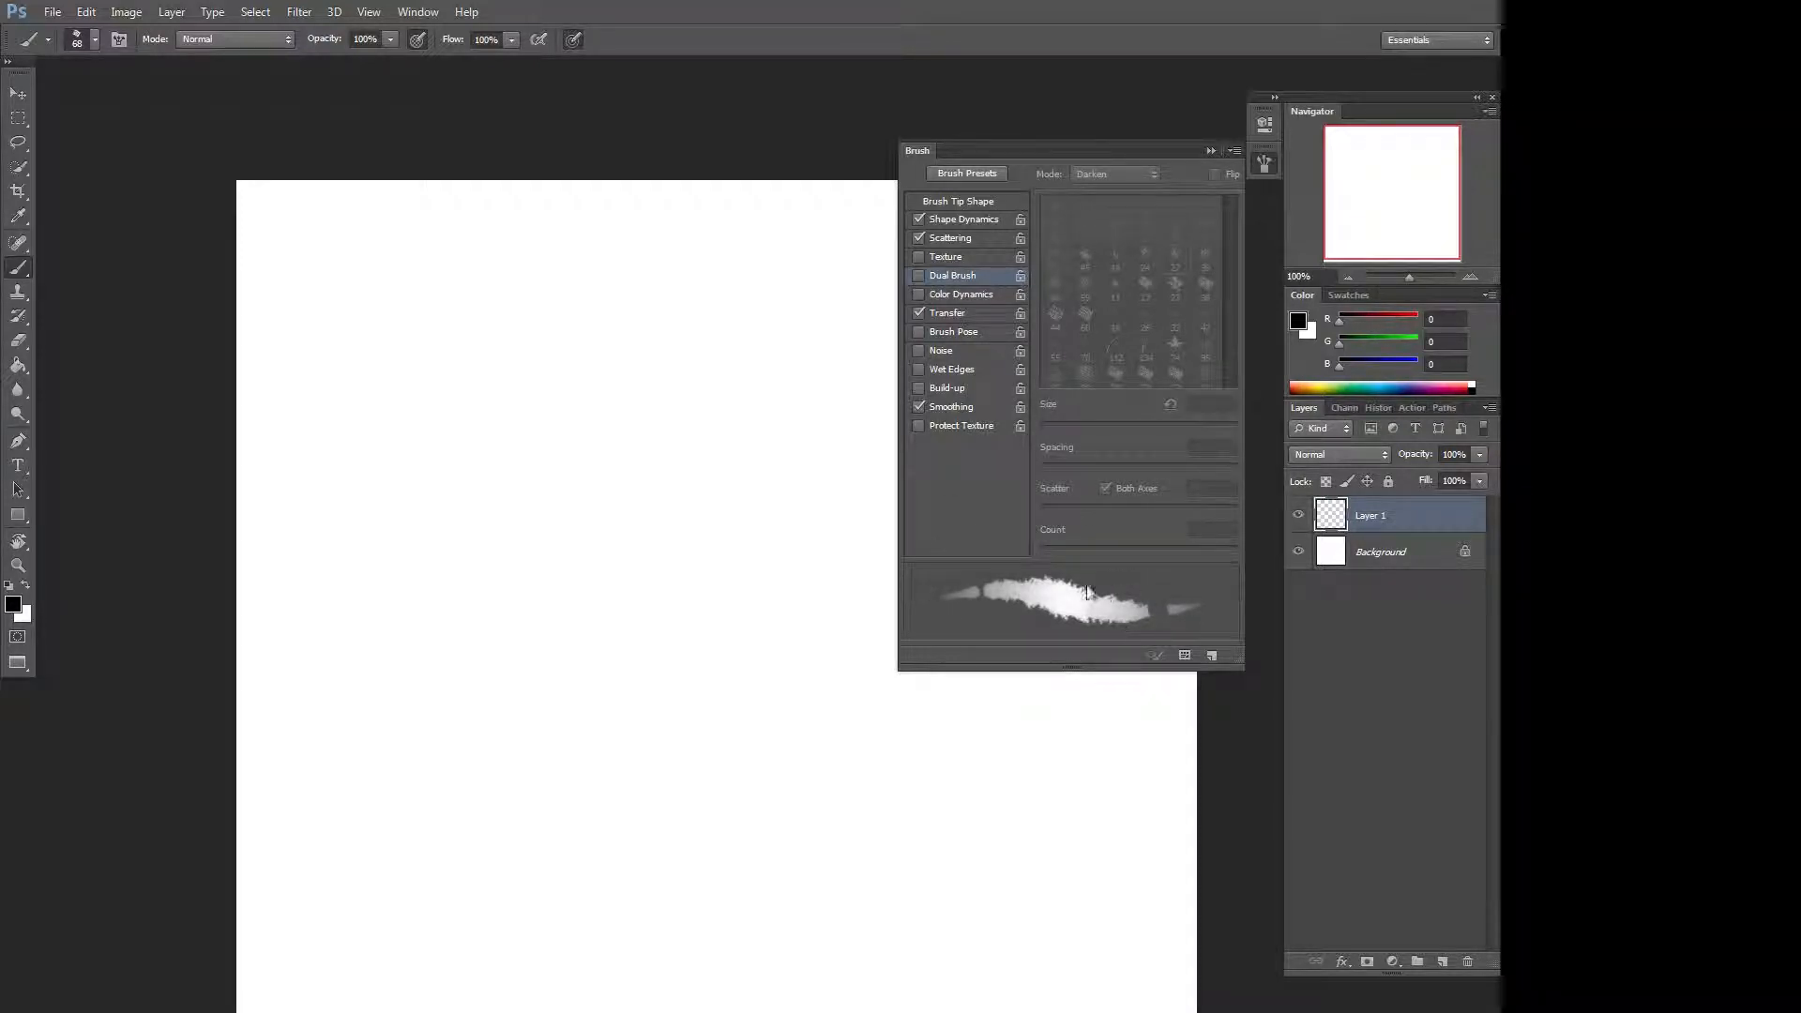
click(920, 275)
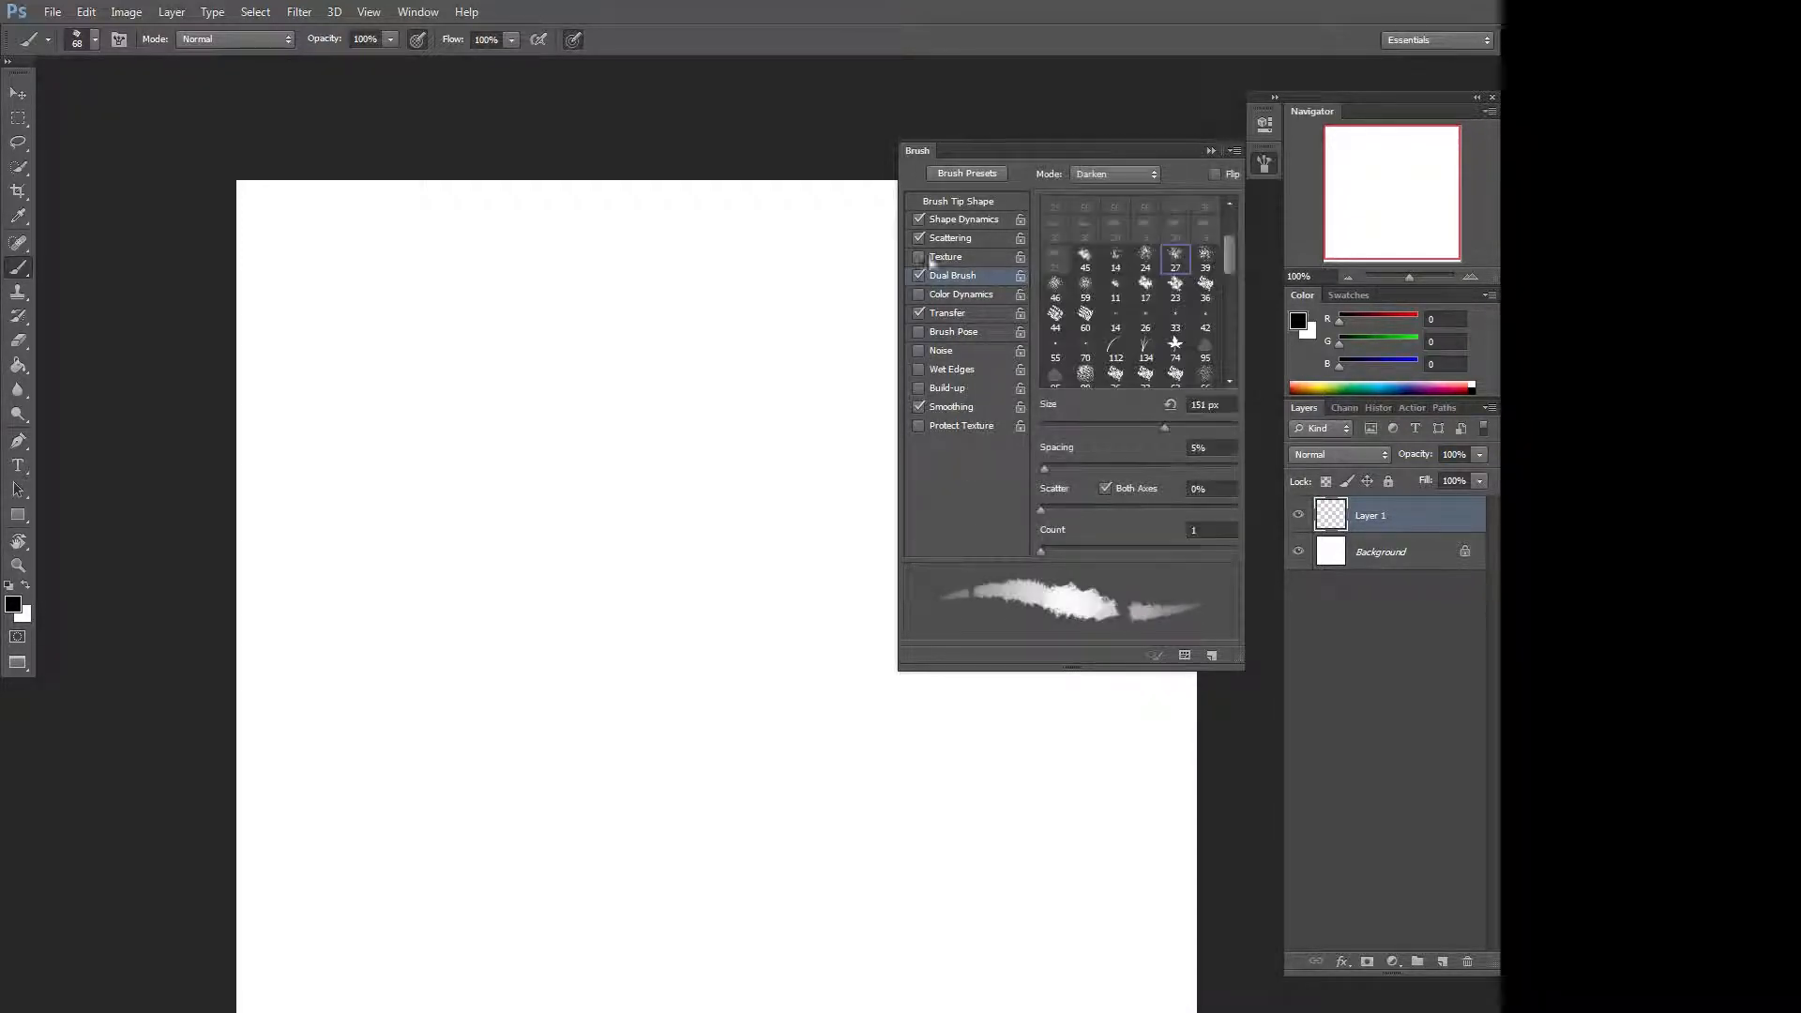
click(1176, 374)
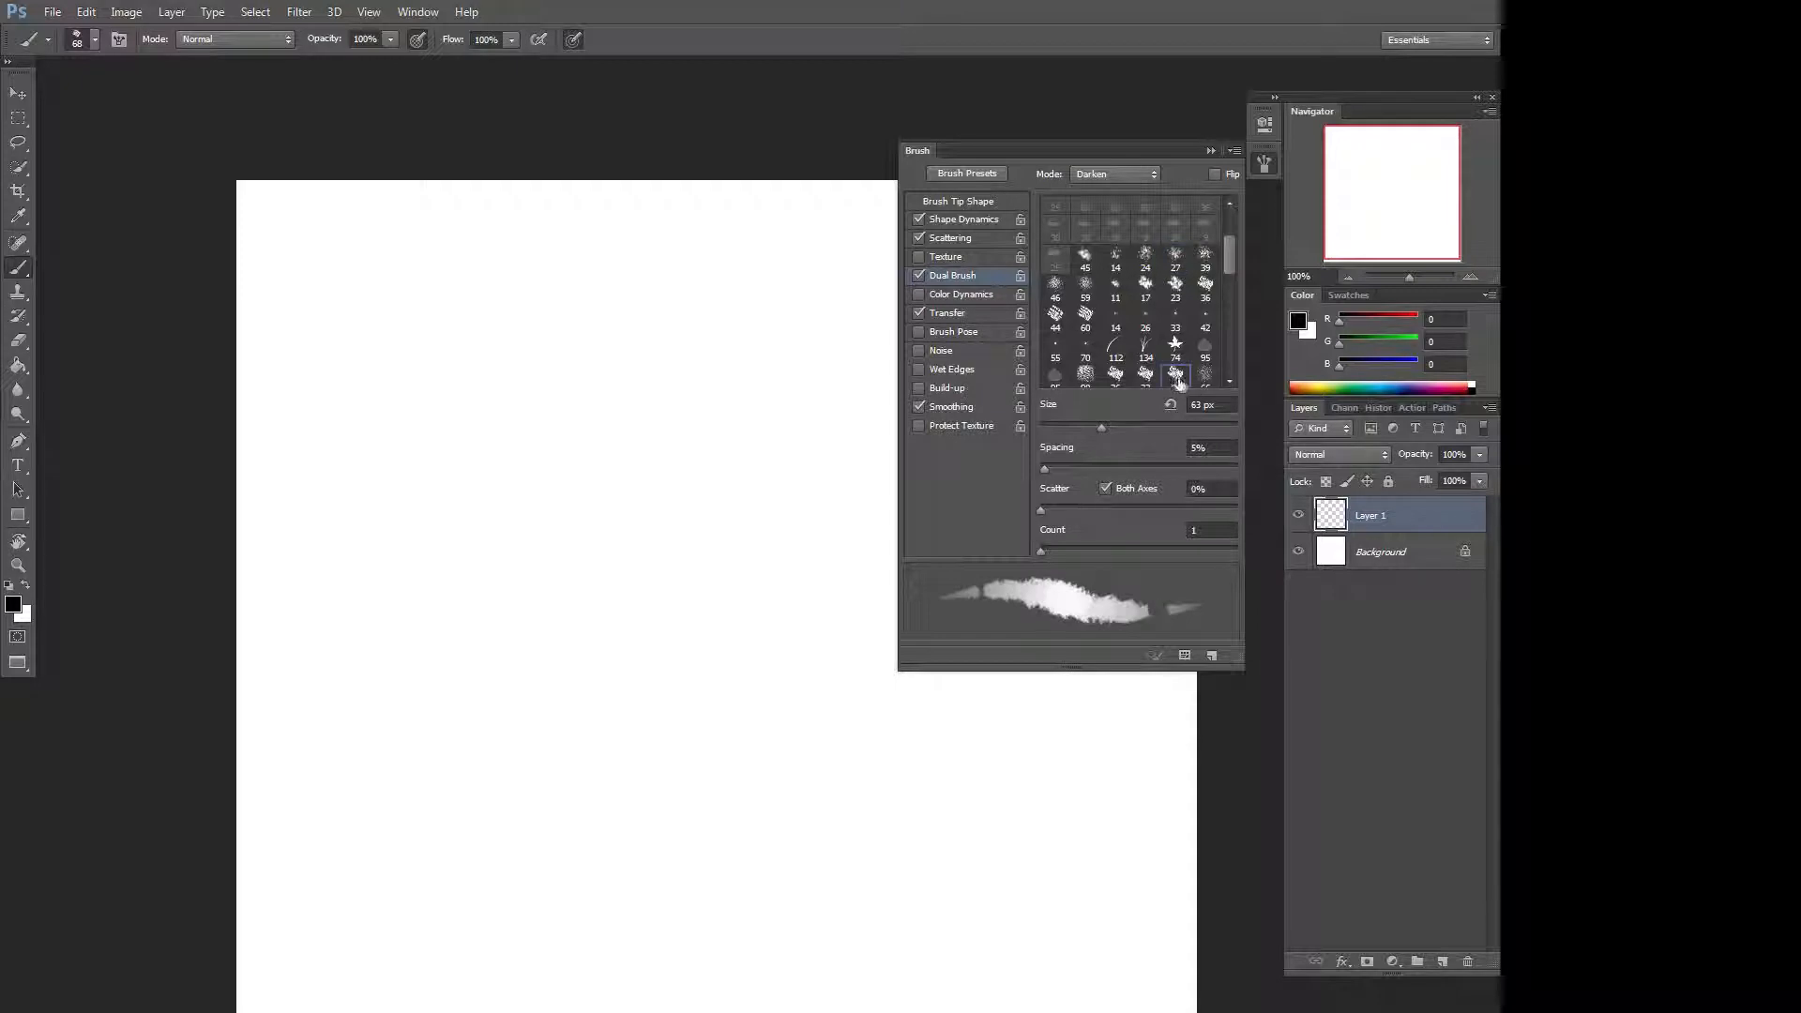
Set the Dual Brush spacing to 69% and toggle Dual Brush off and on to compare the stroke preview.
mouse_move(1067, 466)
mouse_down()
mouse_move(1136, 485)
mouse_move(1109, 484)
mouse_up()
click(921, 276)
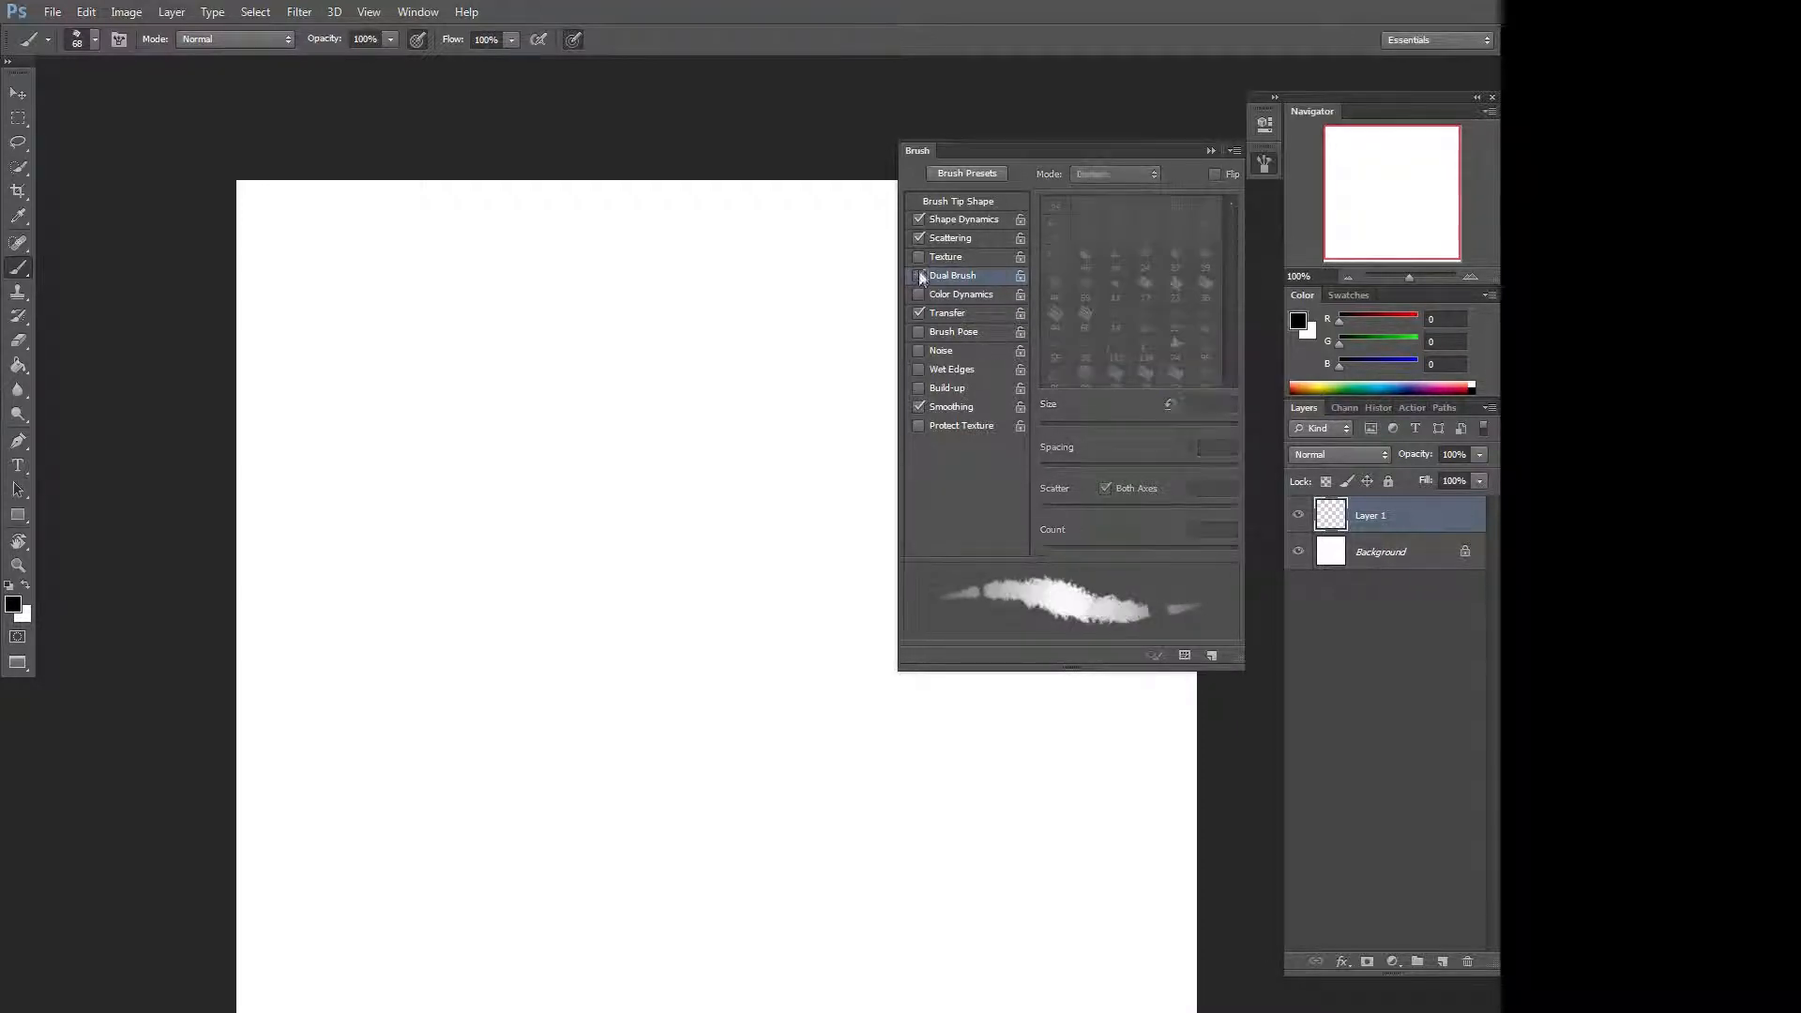
click(920, 276)
click(919, 278)
click(920, 278)
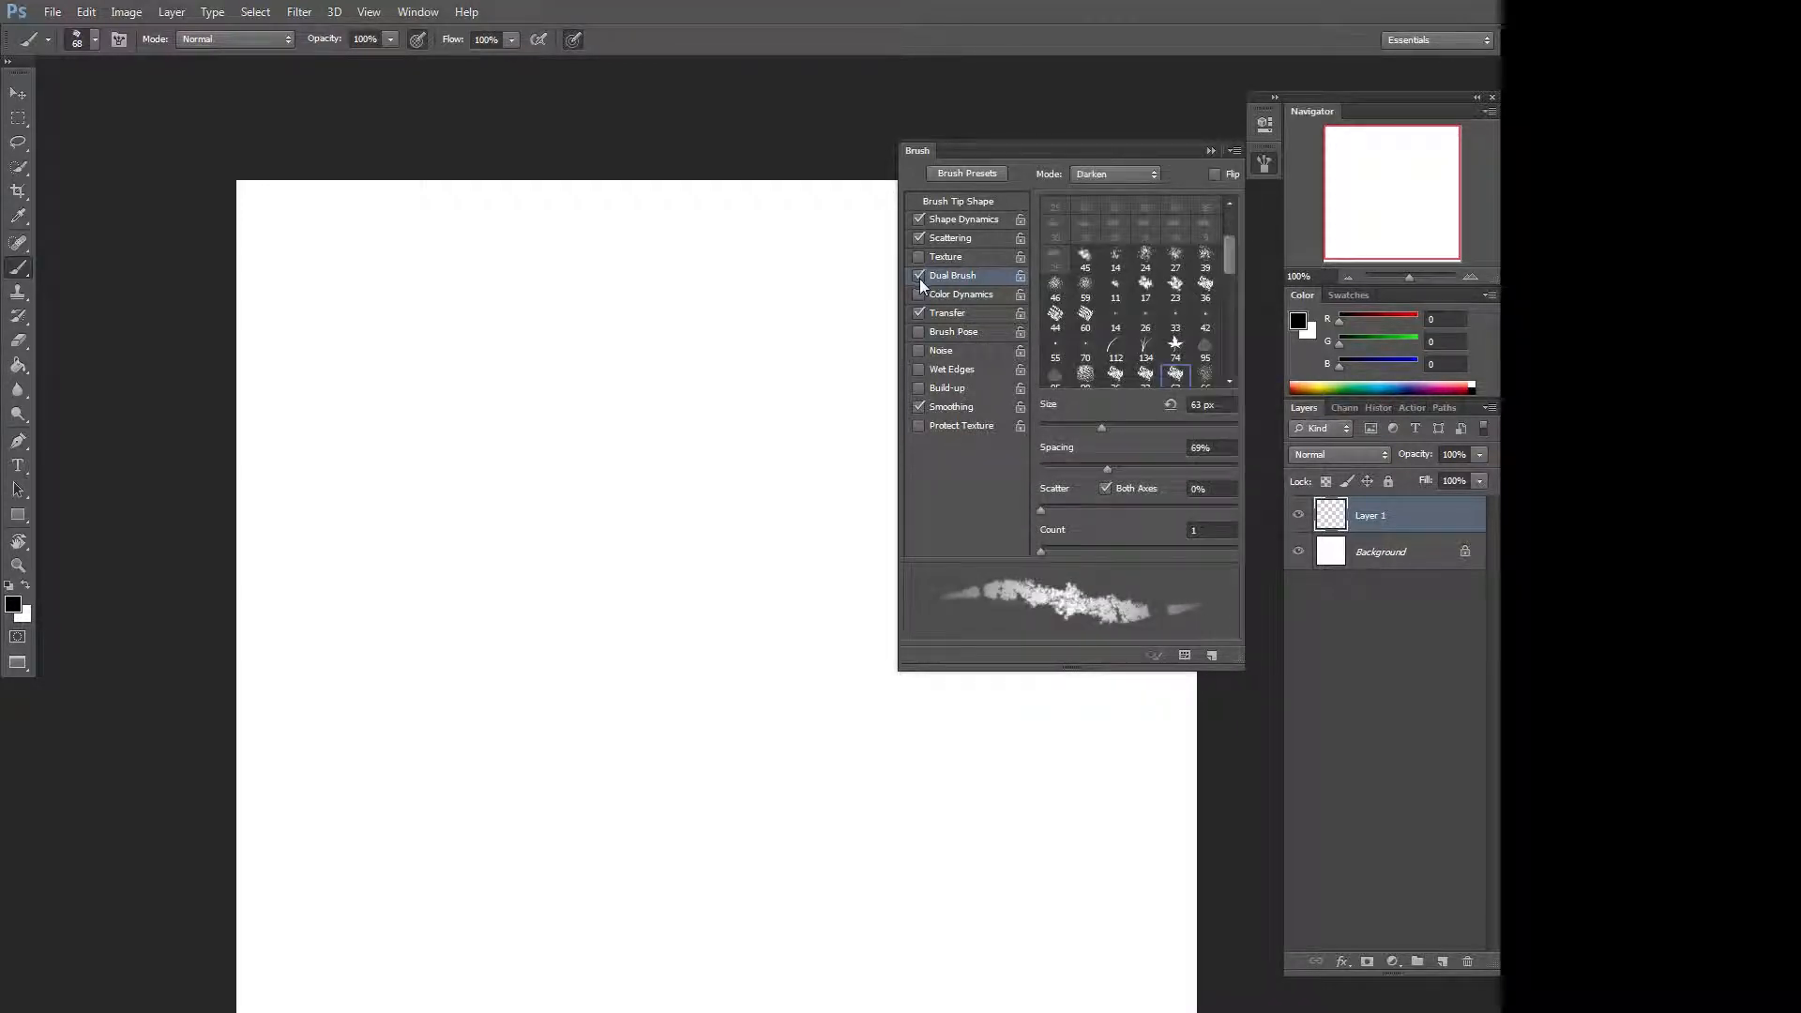
click(920, 278)
click(919, 279)
Set the Dual Brush scatter to 67%, count to 2 and size to 68 px.
mouse_move(1071, 506)
mouse_down()
mouse_move(1090, 509)
mouse_move(1068, 547)
mouse_up()
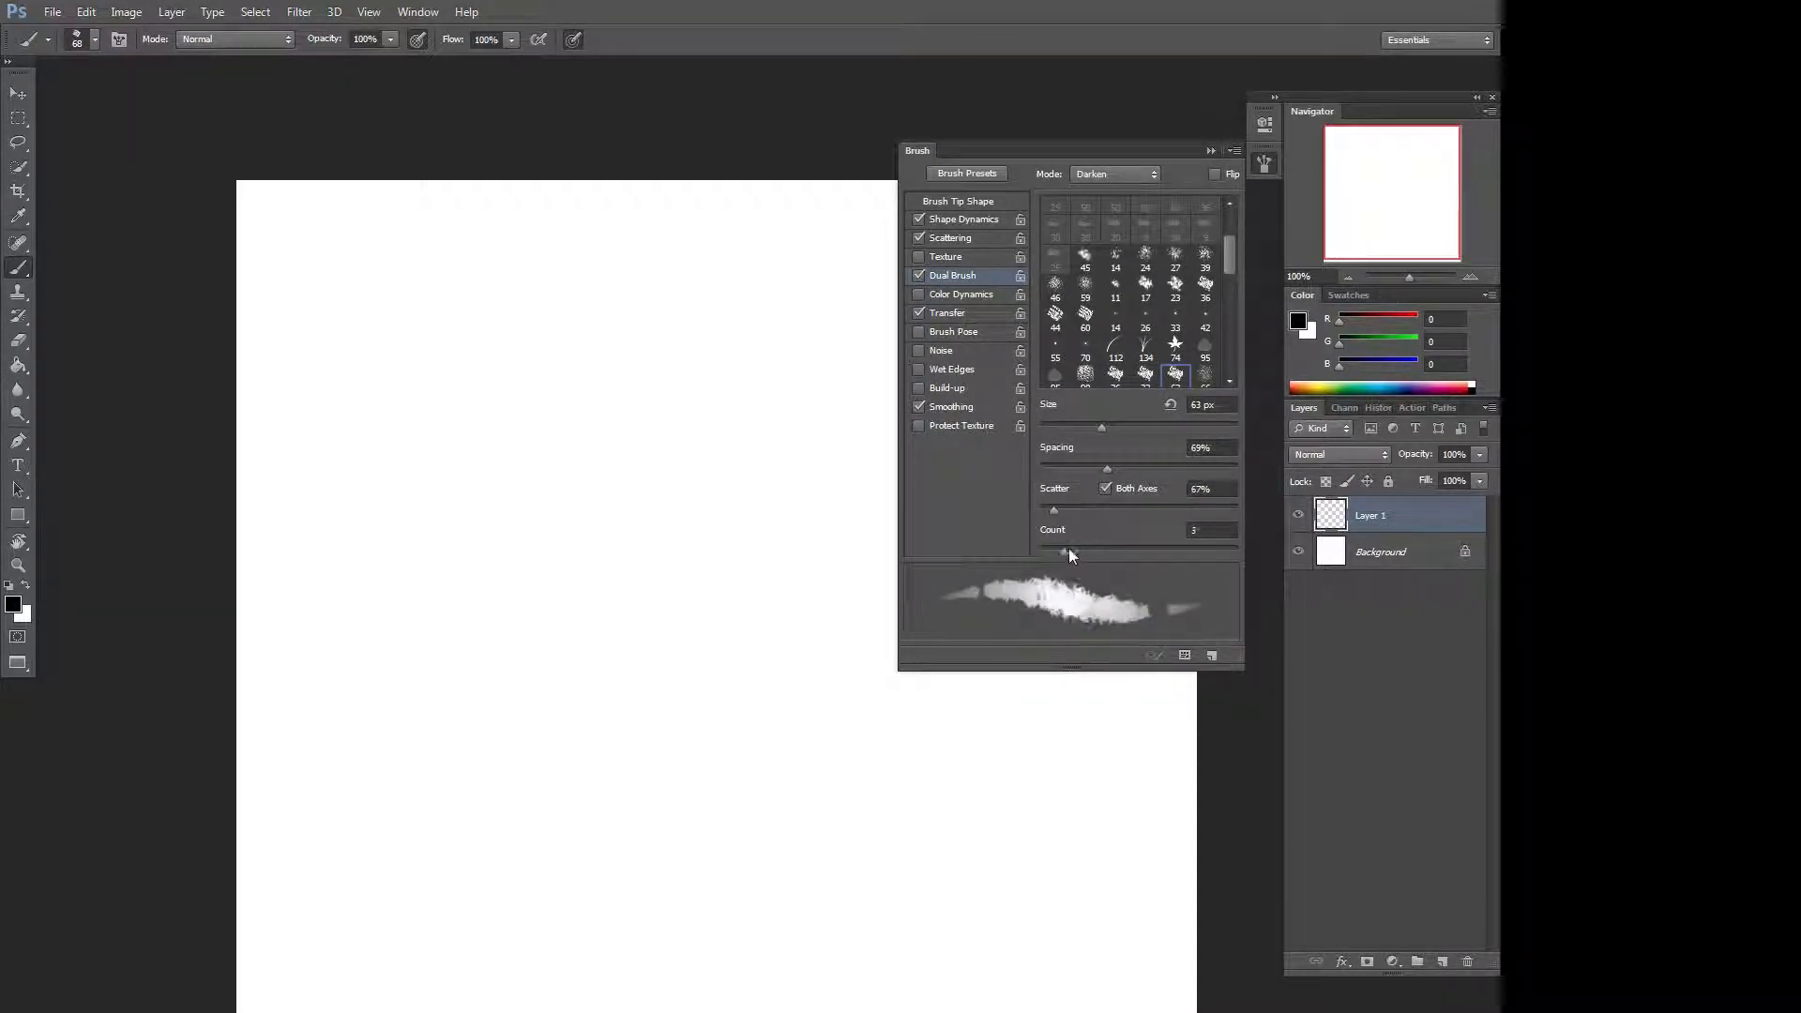
drag(1109, 424, 1111, 430)
Paint a curved test stroke down the canvas and clear it.
mouse_move(783, 291)
mouse_down()
mouse_move(732, 342)
mouse_move(640, 562)
mouse_move(825, 815)
mouse_move(1022, 929)
mouse_up()
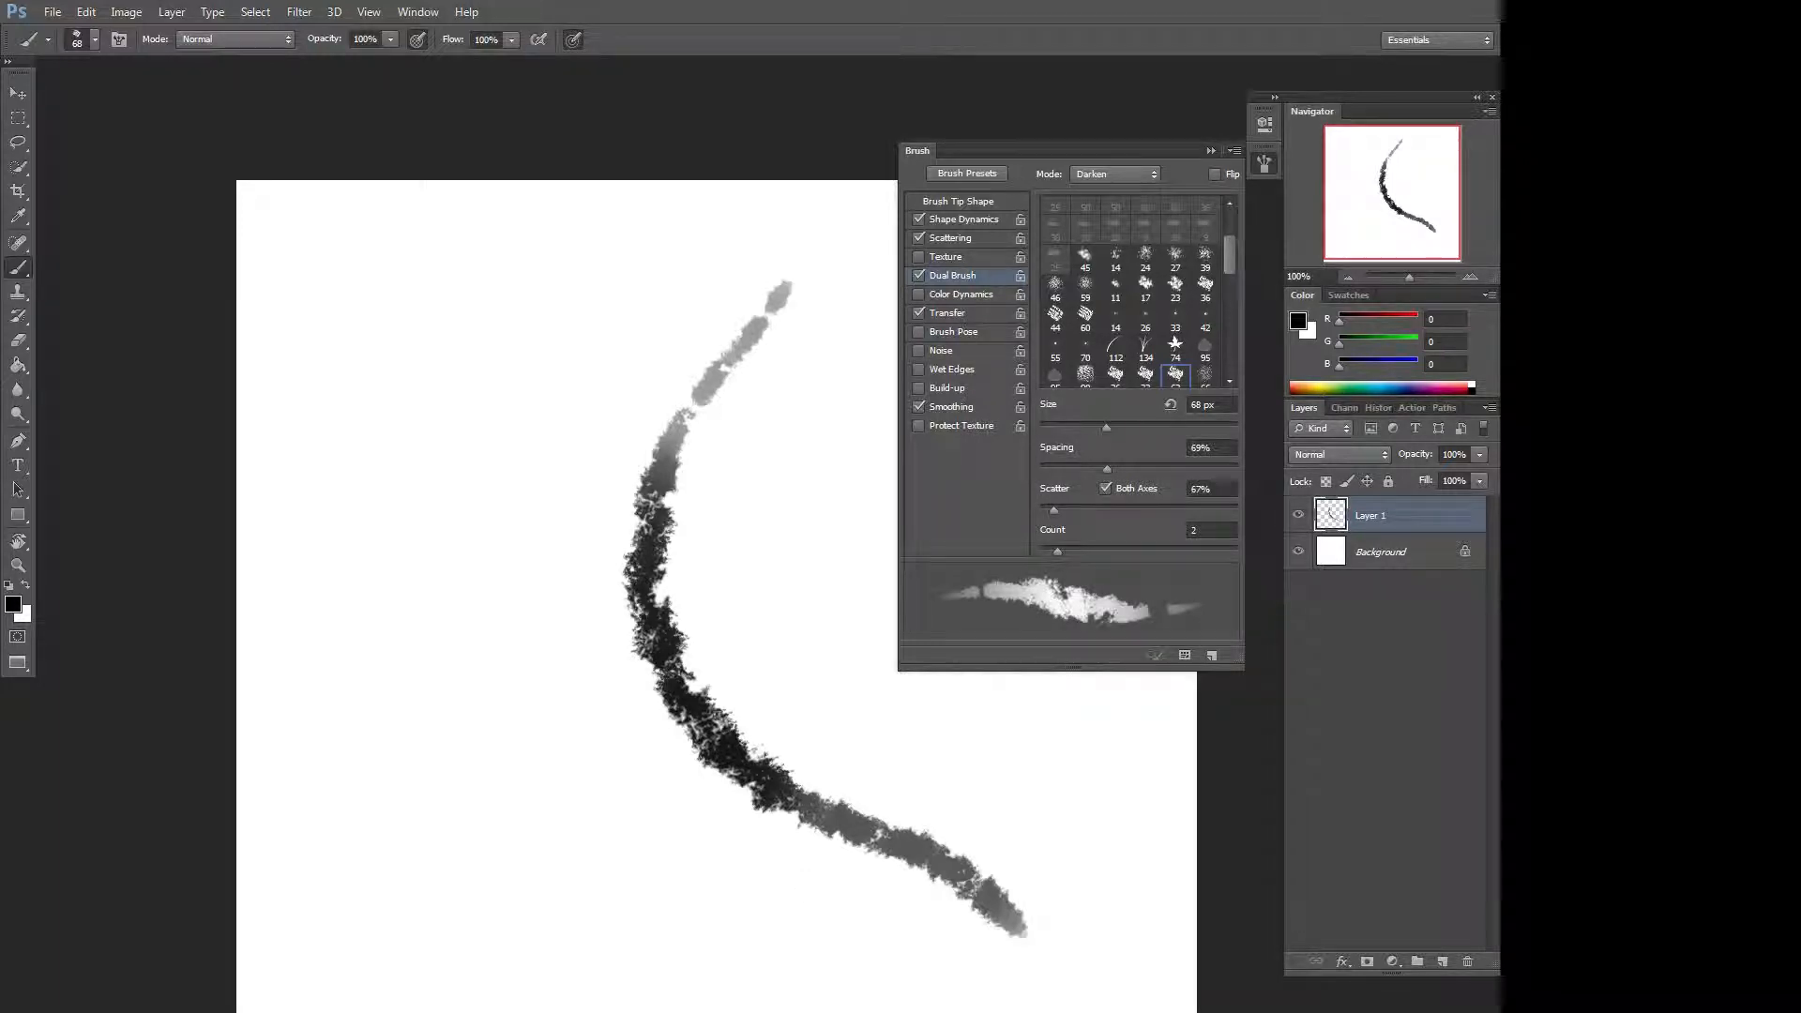
key(ctrl+x)
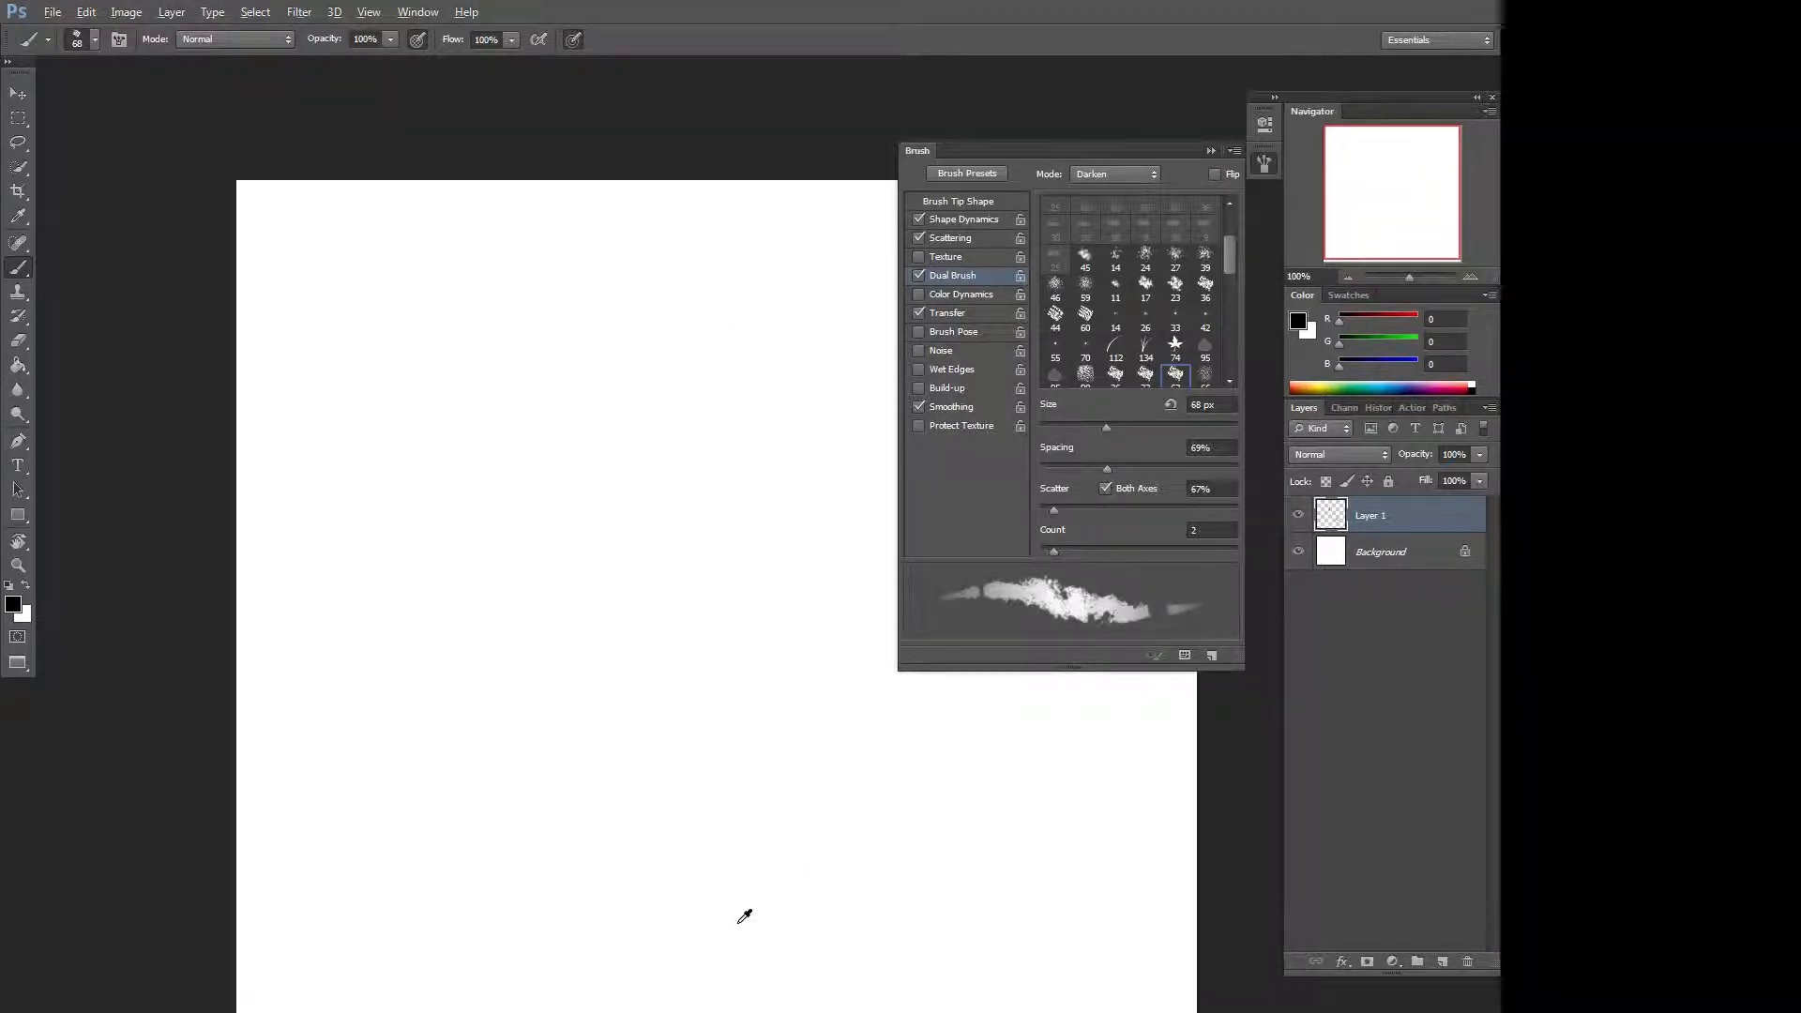
Resize the brush to 94 px and paint dark scattered strokes across the lower half of the canvas.
drag(733, 919, 809, 891)
mouse_move(240, 678)
mouse_down()
mouse_move(310, 657)
mouse_move(436, 662)
mouse_up()
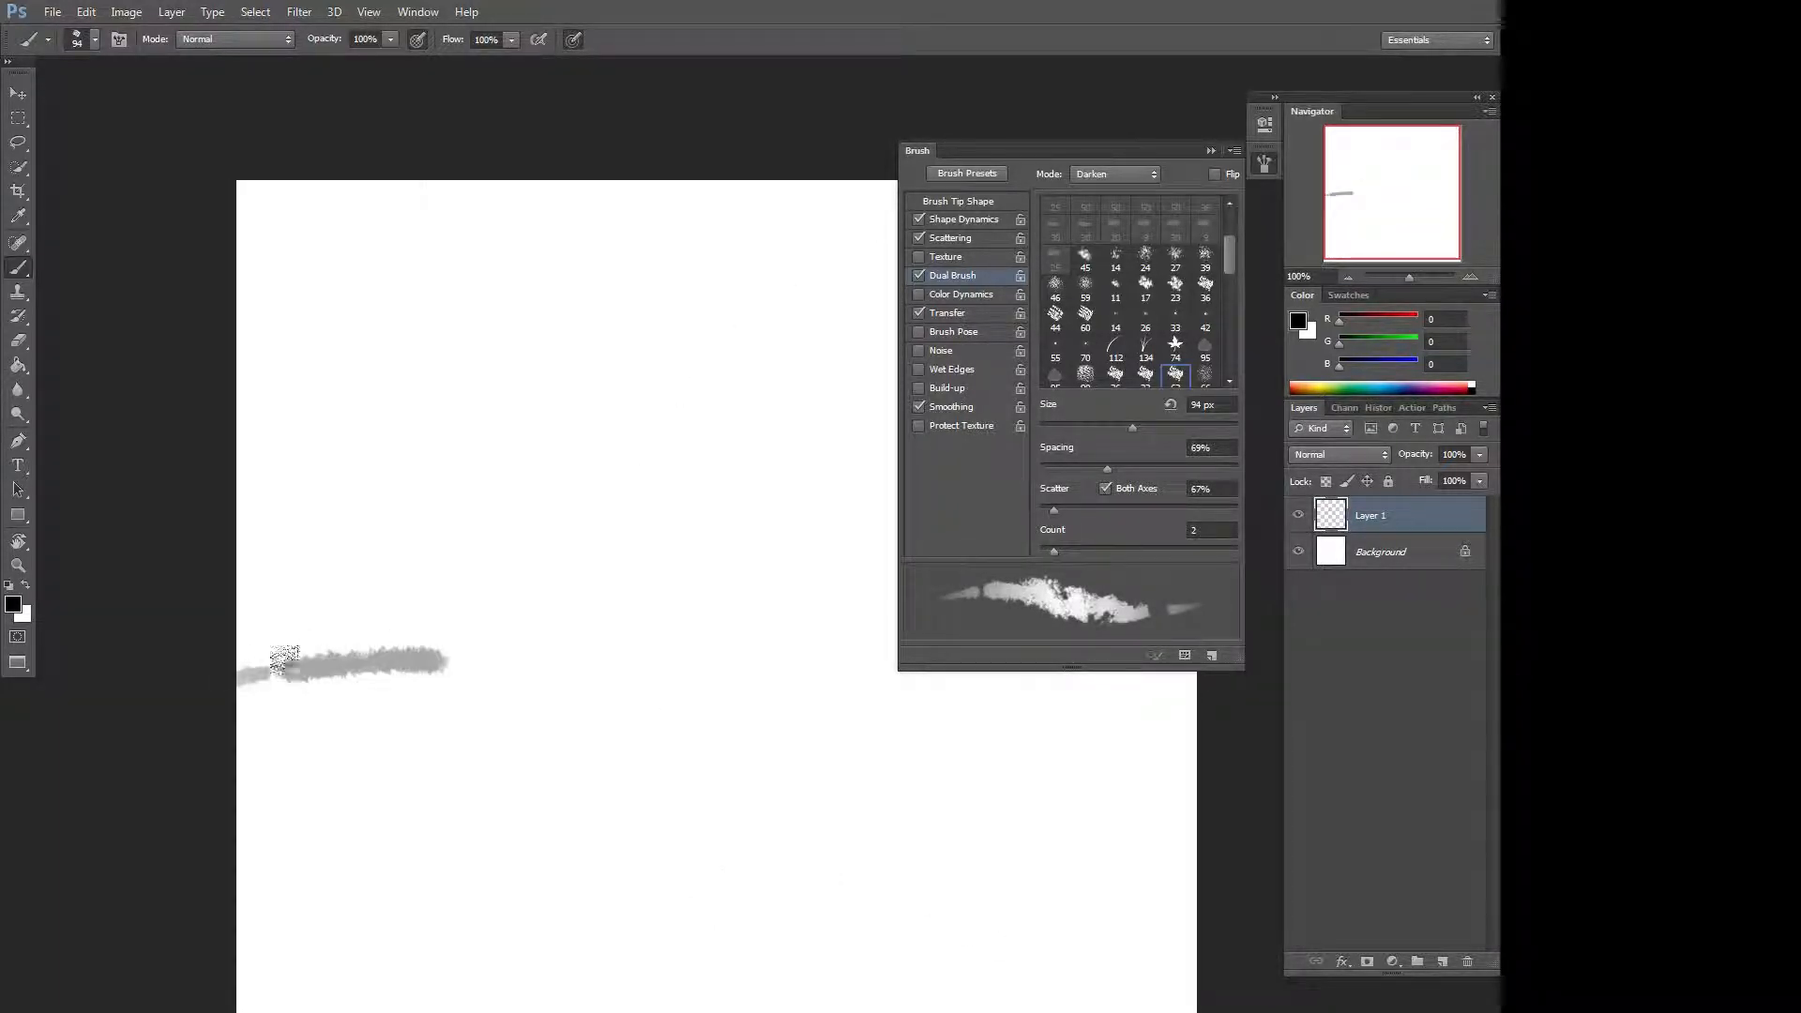
mouse_move(285, 660)
mouse_down()
mouse_move(400, 655)
mouse_move(466, 618)
mouse_move(603, 645)
mouse_move(622, 622)
mouse_move(568, 622)
mouse_move(623, 580)
mouse_move(721, 649)
mouse_move(590, 617)
mouse_move(553, 643)
mouse_move(665, 626)
mouse_move(677, 605)
mouse_move(655, 590)
mouse_move(700, 613)
mouse_move(668, 618)
mouse_move(717, 587)
mouse_move(746, 632)
mouse_move(743, 565)
mouse_move(743, 644)
mouse_move(1027, 677)
mouse_move(1111, 721)
mouse_up()
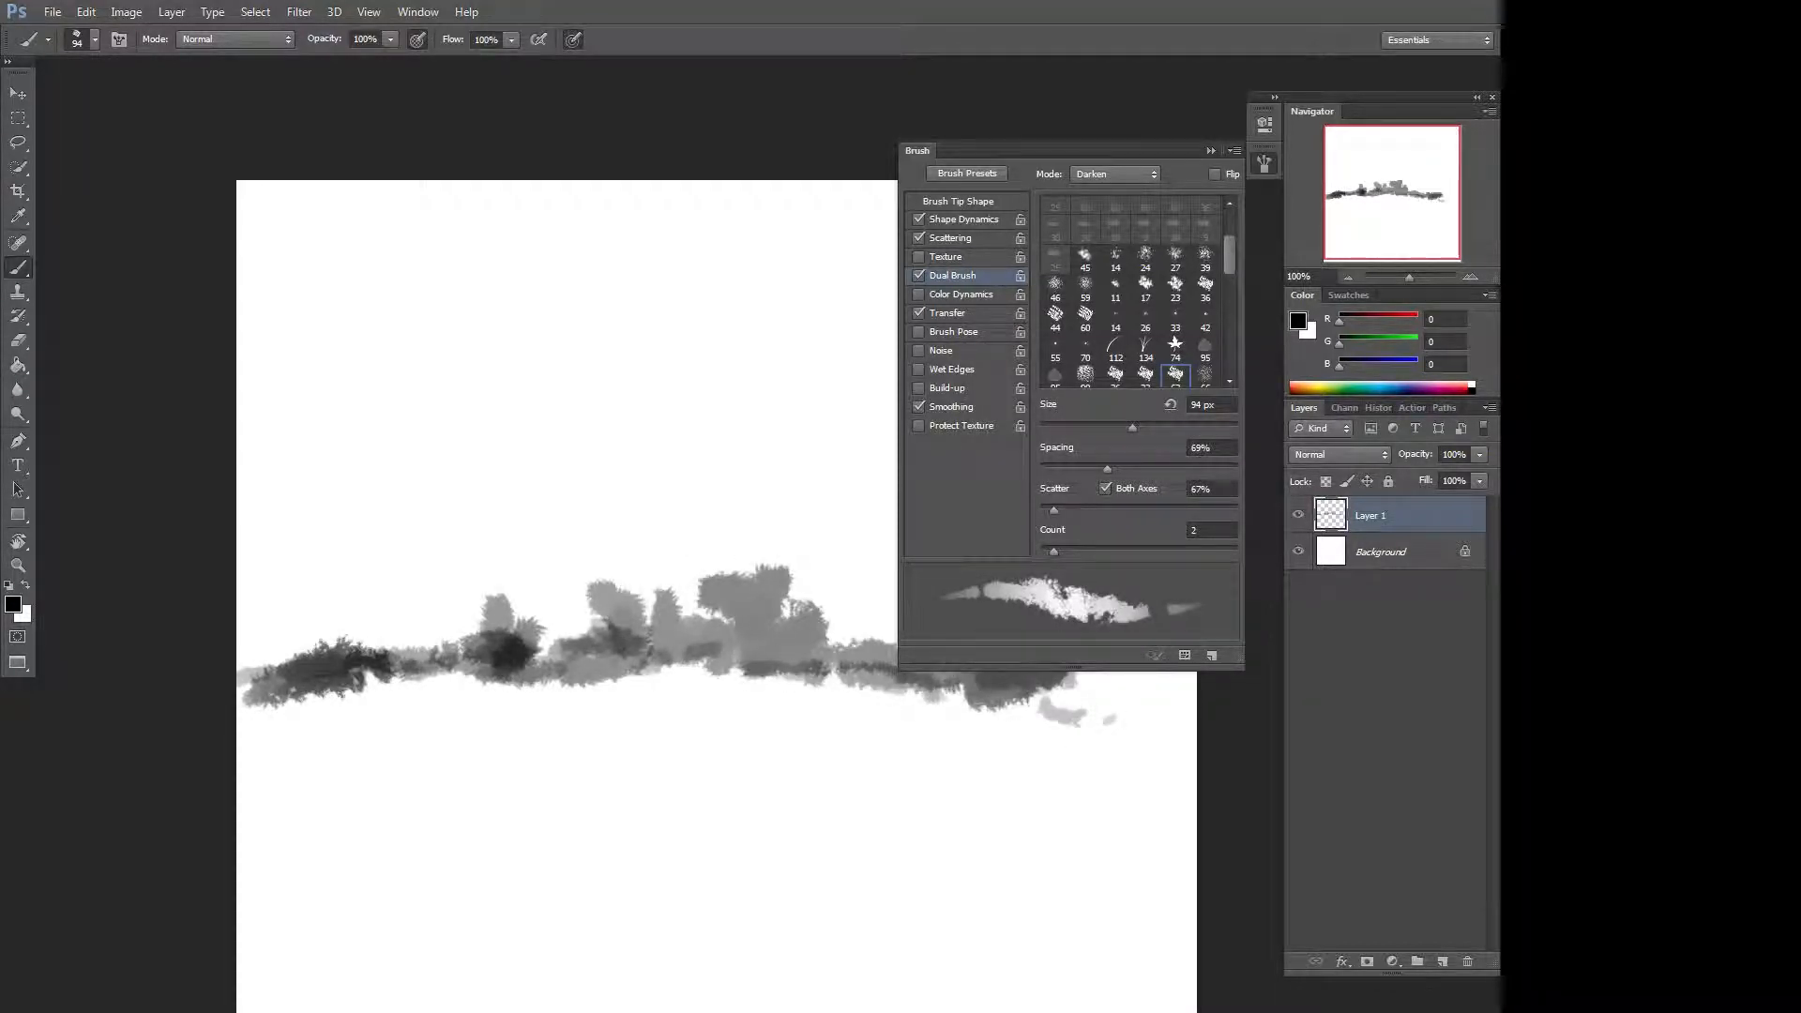
mouse_move(742, 968)
mouse_down()
mouse_move(872, 951)
mouse_move(717, 928)
mouse_move(661, 826)
mouse_move(732, 957)
mouse_move(581, 995)
mouse_up()
mouse_move(582, 844)
mouse_down()
mouse_move(553, 826)
mouse_move(554, 737)
mouse_move(497, 867)
mouse_up()
mouse_move(573, 948)
mouse_down()
mouse_move(319, 999)
mouse_move(324, 915)
mouse_up()
mouse_move(300, 835)
mouse_down()
mouse_move(338, 938)
mouse_move(422, 769)
mouse_move(375, 699)
mouse_move(756, 695)
mouse_move(892, 742)
mouse_move(844, 939)
mouse_move(938, 825)
mouse_move(899, 897)
mouse_up()
mouse_move(1093, 994)
mouse_down()
mouse_move(1116, 825)
mouse_move(1140, 981)
mouse_move(555, 1010)
mouse_move(1144, 966)
mouse_move(1136, 778)
mouse_move(1004, 928)
mouse_move(324, 911)
mouse_up()
Swap to white as foreground colour and paint lighter strokes over the dark area.
key(x)
drag(533, 951, 413, 992)
mouse_move(538, 817)
mouse_down()
mouse_move(472, 822)
mouse_move(497, 967)
mouse_move(537, 825)
mouse_move(480, 919)
mouse_up()
Set the brush opacity to 30% and layer more soft strokes across the painted area.
key(3)
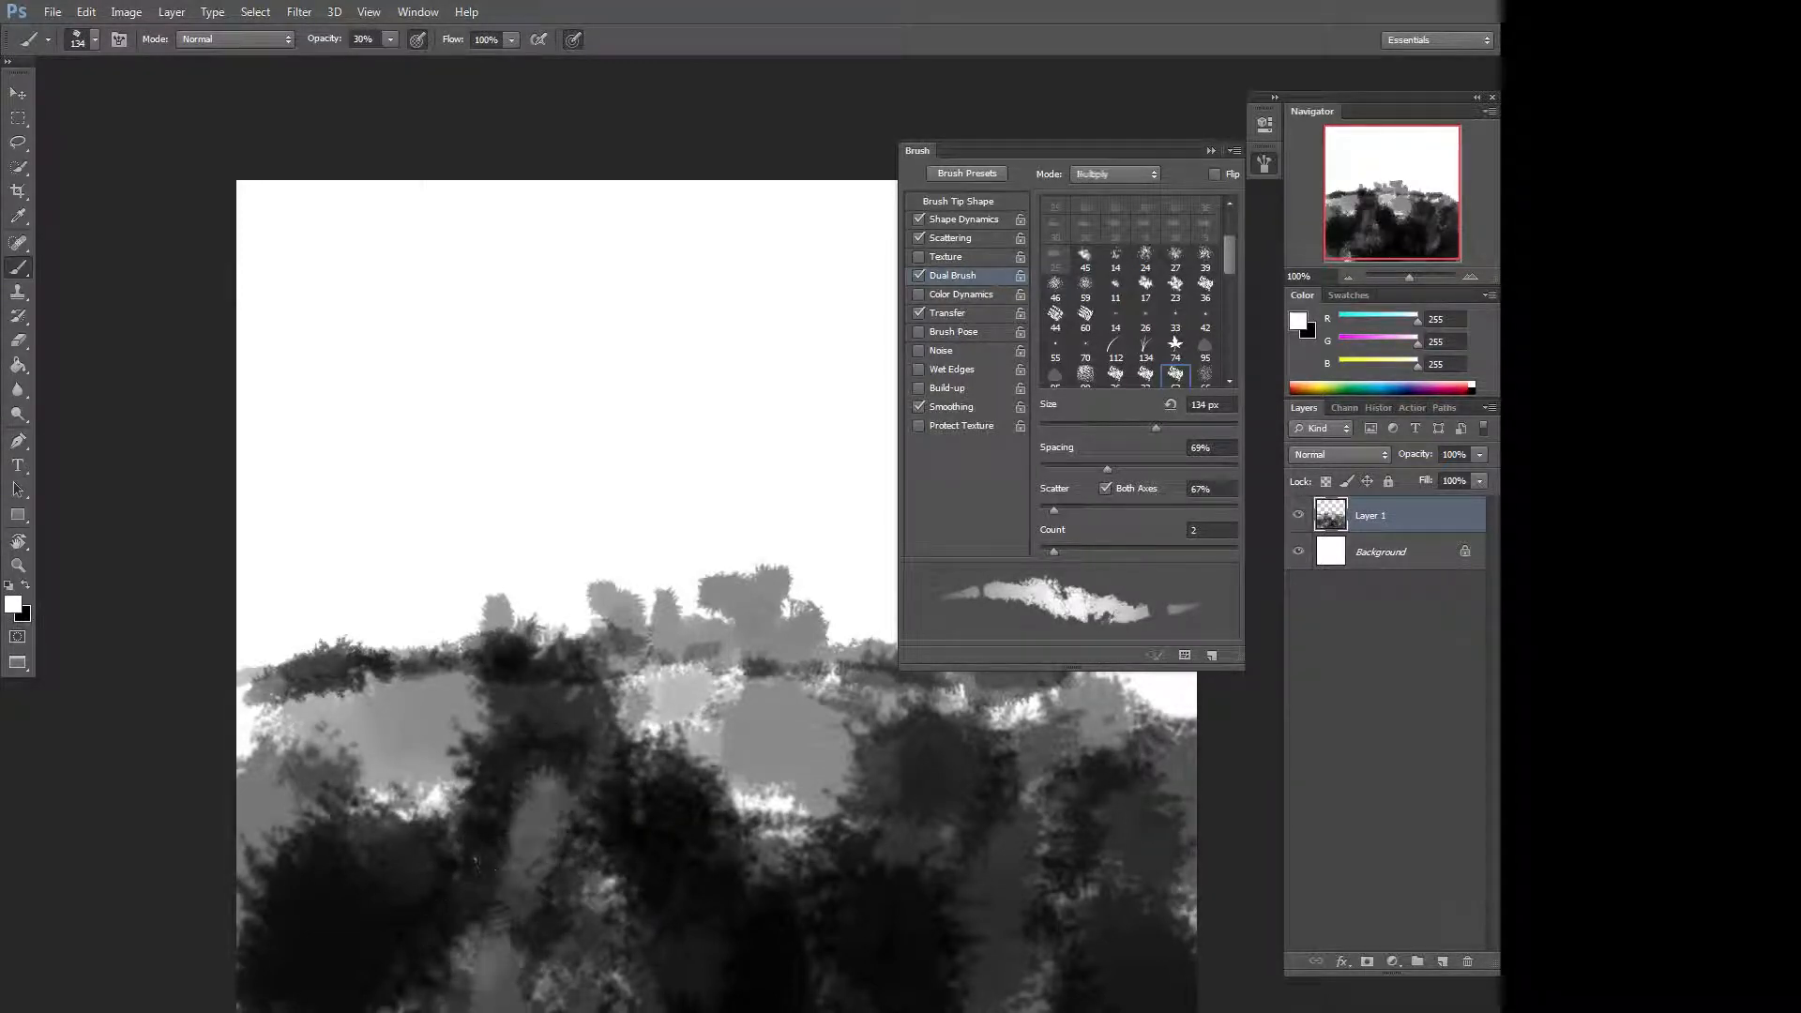
click(407, 895)
drag(479, 853, 496, 738)
drag(597, 780, 748, 845)
drag(692, 906, 724, 928)
mouse_move(927, 861)
mouse_down()
mouse_move(929, 905)
mouse_move(908, 793)
mouse_move(925, 736)
mouse_up()
drag(927, 881, 936, 945)
mouse_move(752, 699)
mouse_down()
mouse_move(790, 694)
mouse_move(820, 750)
mouse_up()
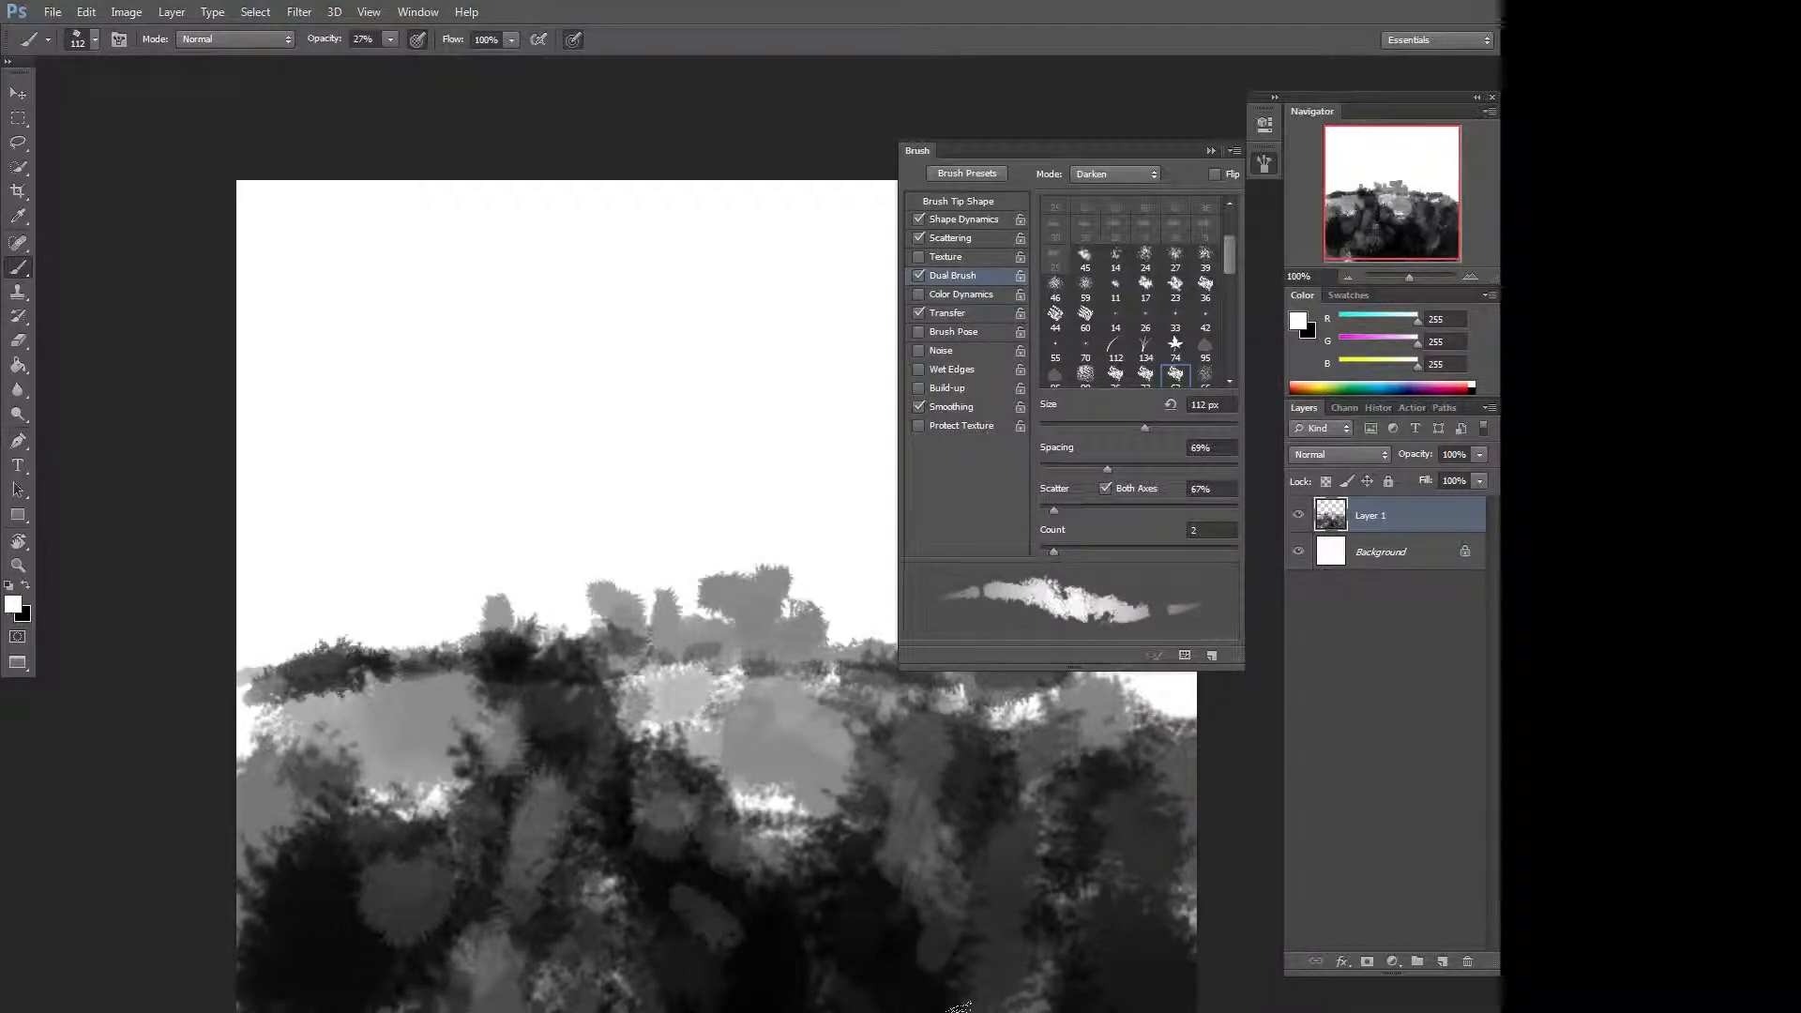
Reset the default colours and collapse the Brush panel.
key(d)
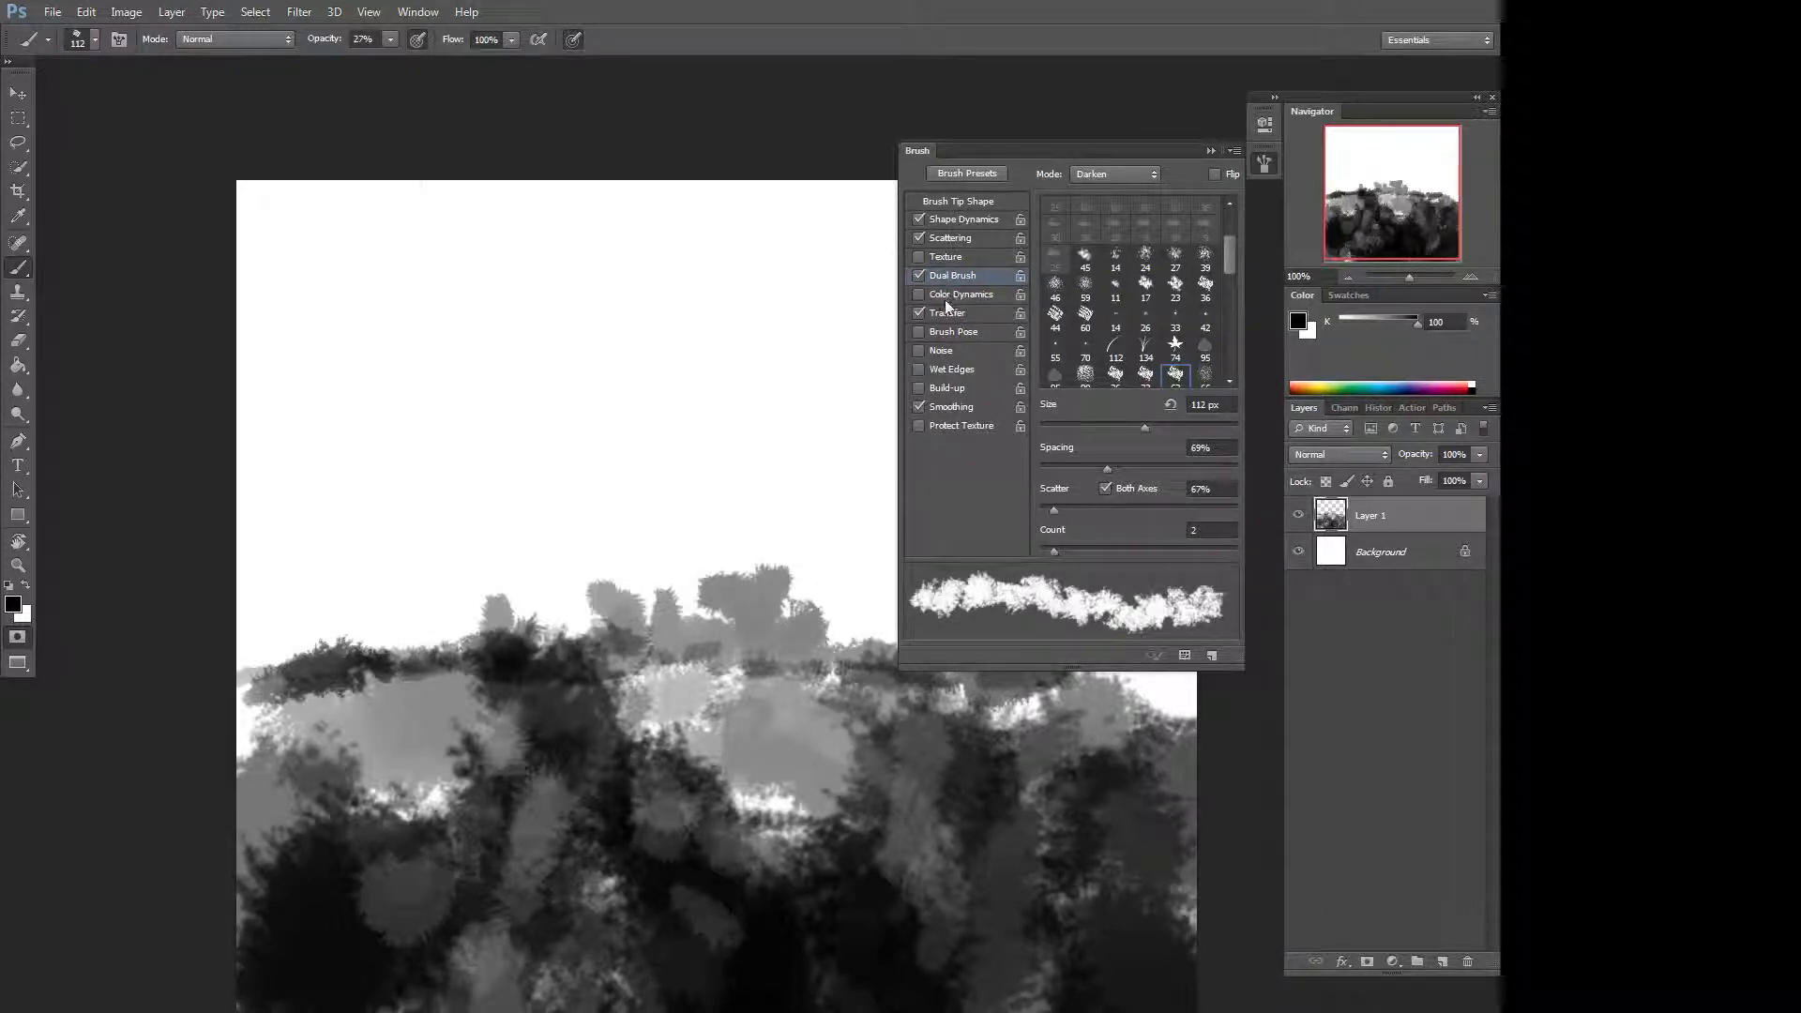
click(1211, 151)
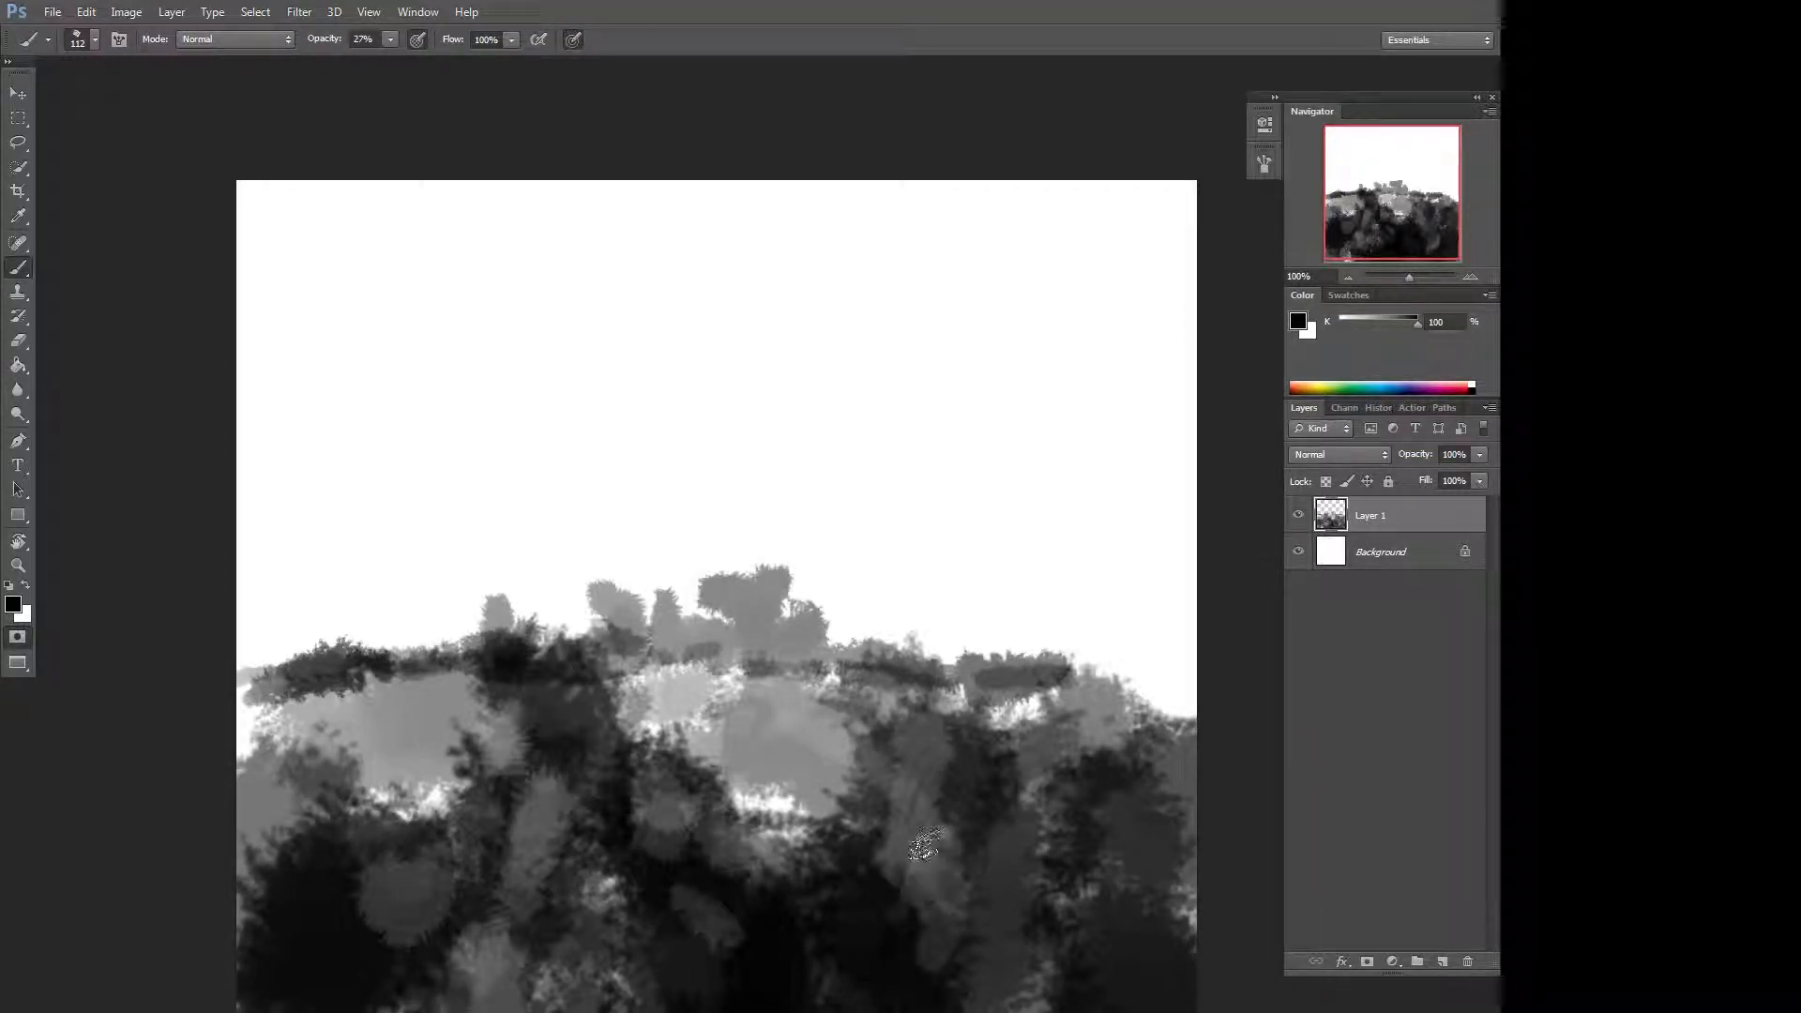
key(m)
drag(202, 152, 1055, 1012)
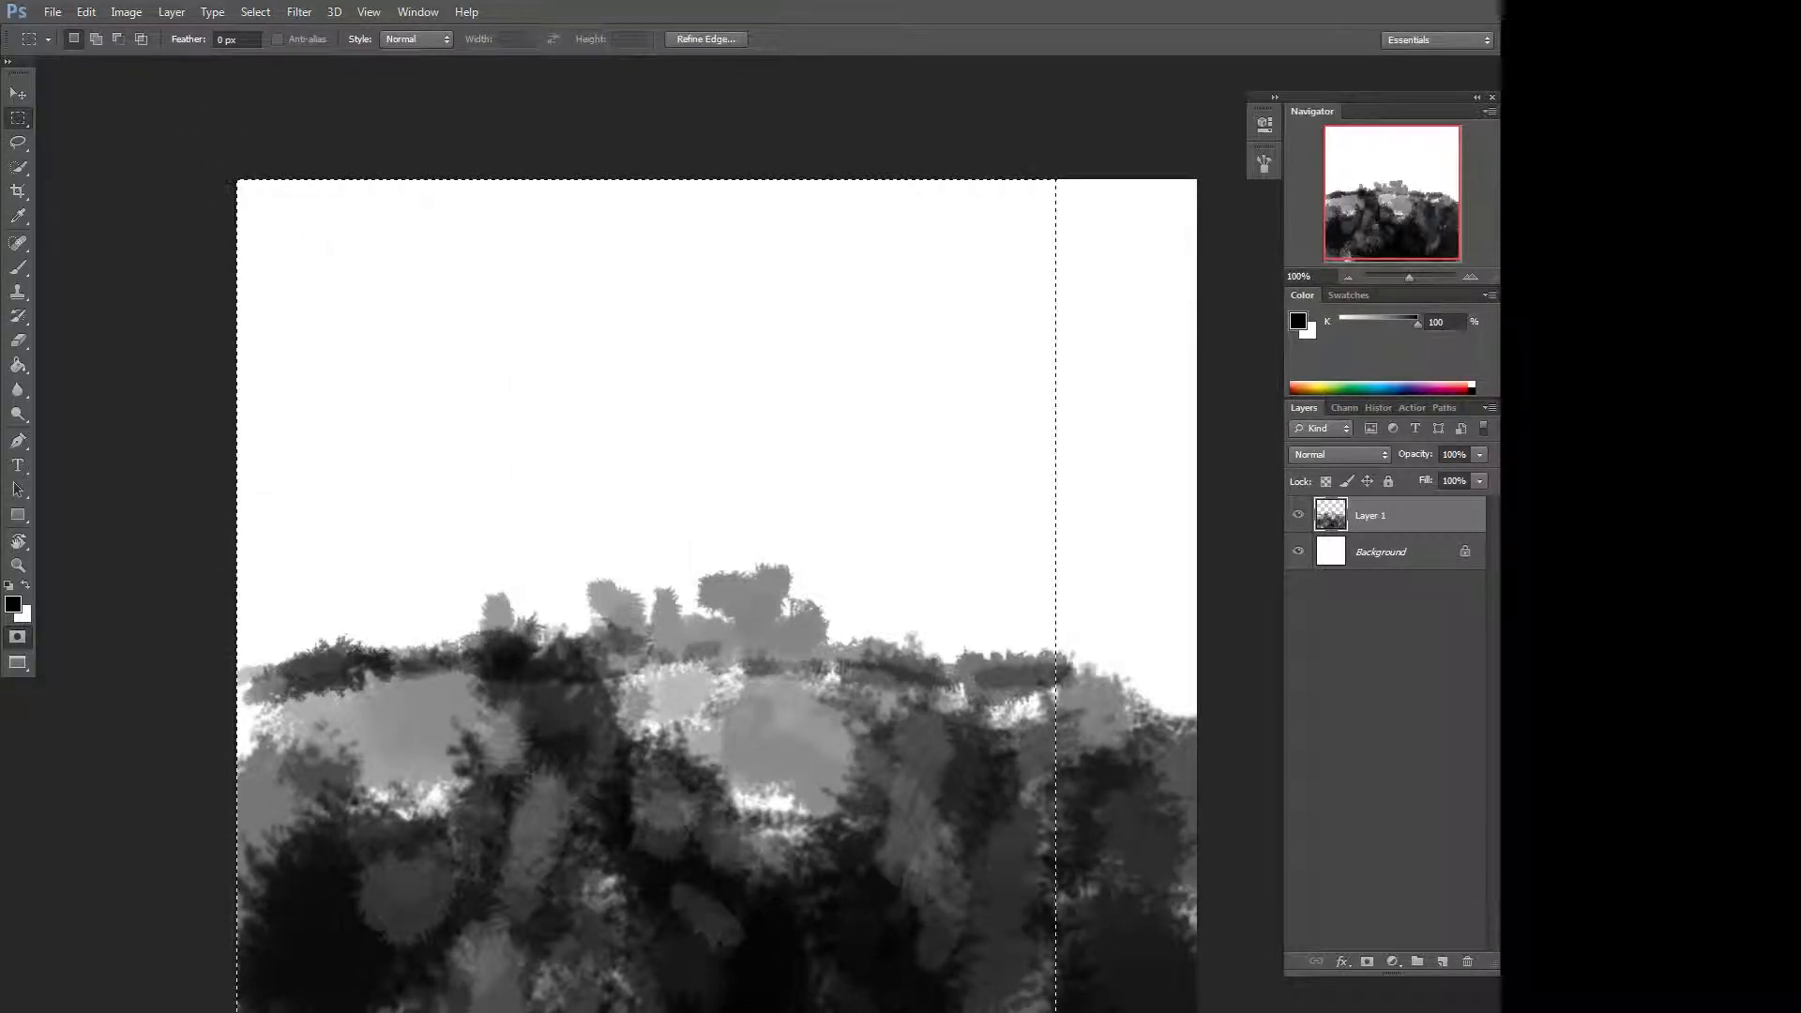
key(ctrl+d)
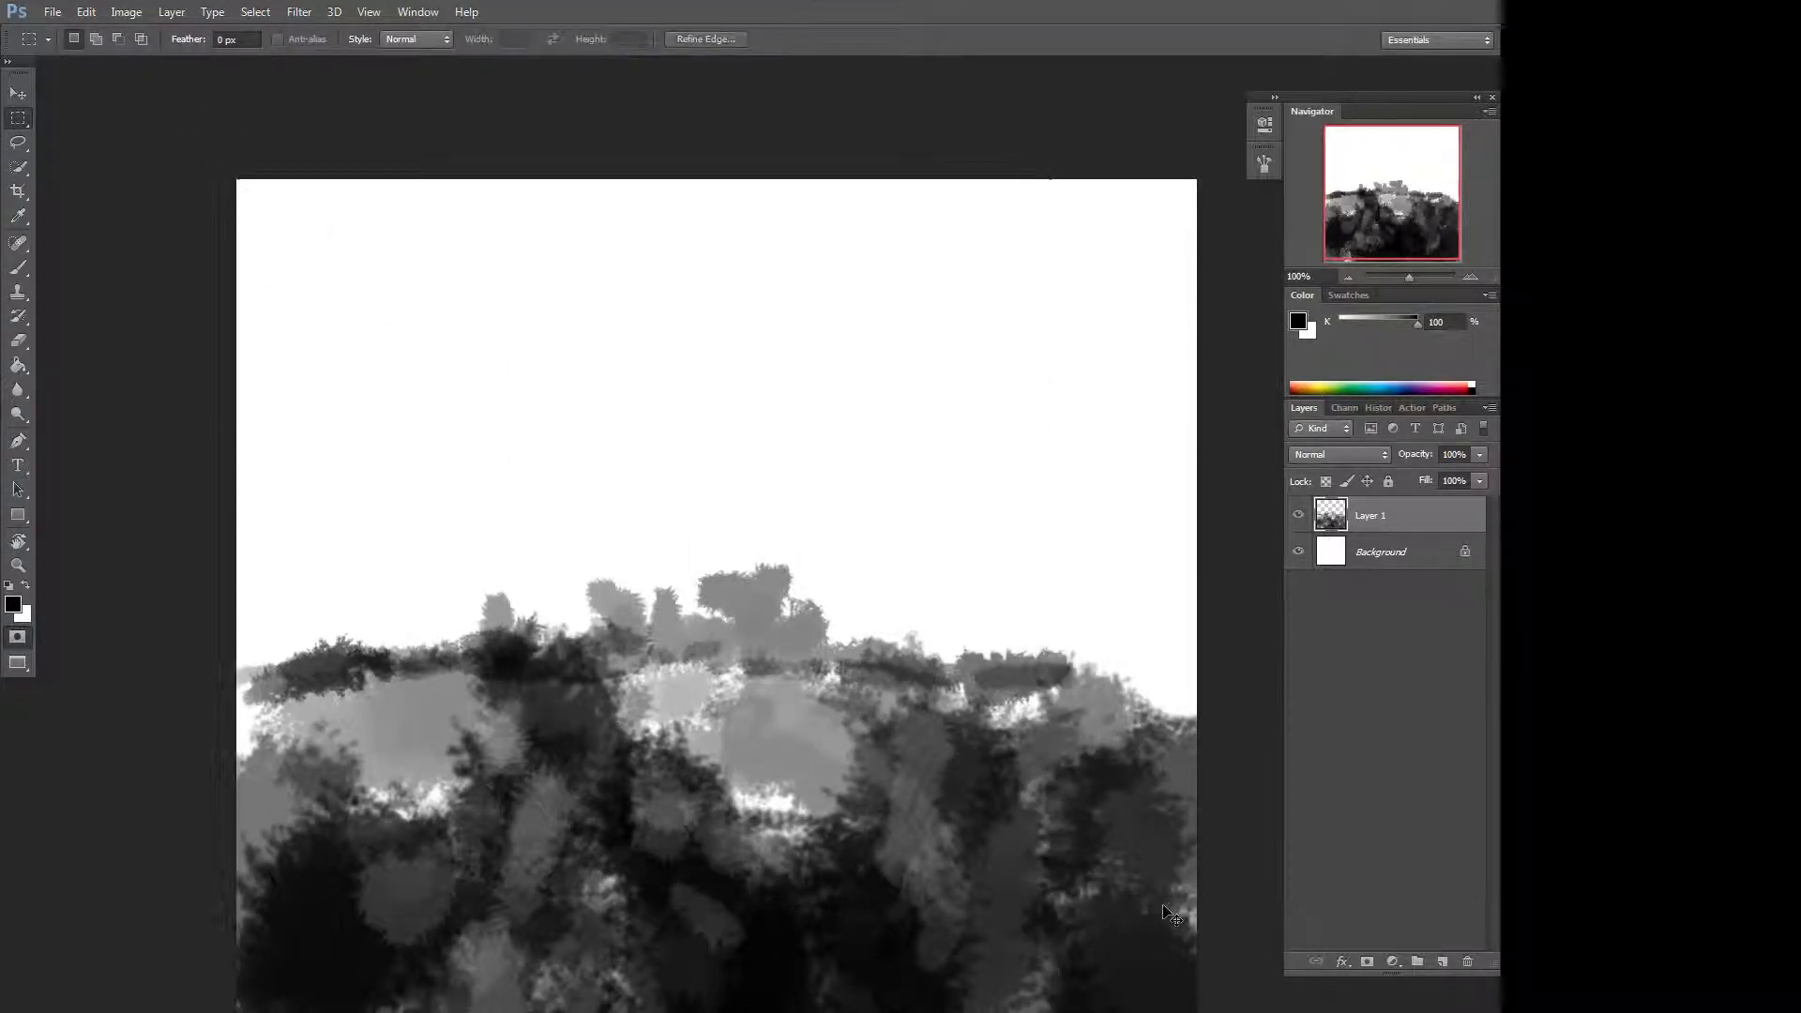
Hide Layer 1 and create a new empty layer.
click(1299, 552)
click(1299, 551)
click(1299, 516)
click(1299, 516)
click(1298, 515)
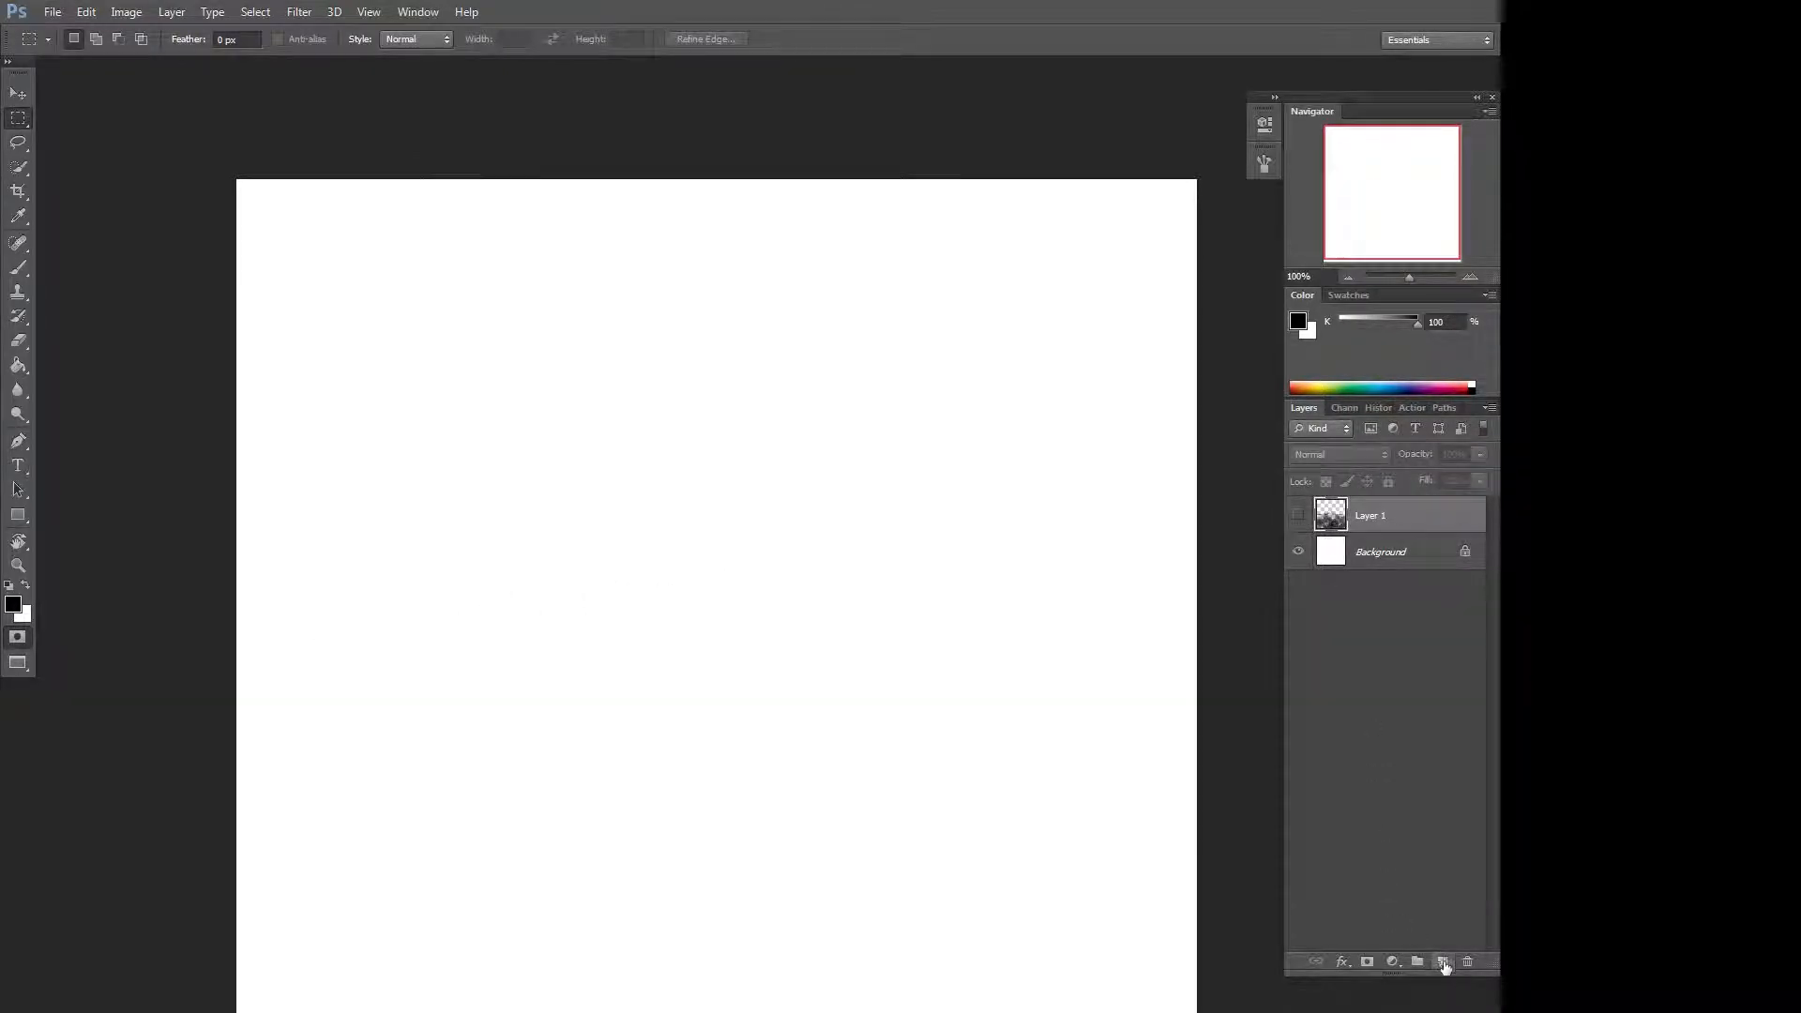
click(1443, 962)
Swap the foreground and background colours and cycle the screen mode to show document tabs.
key(x)
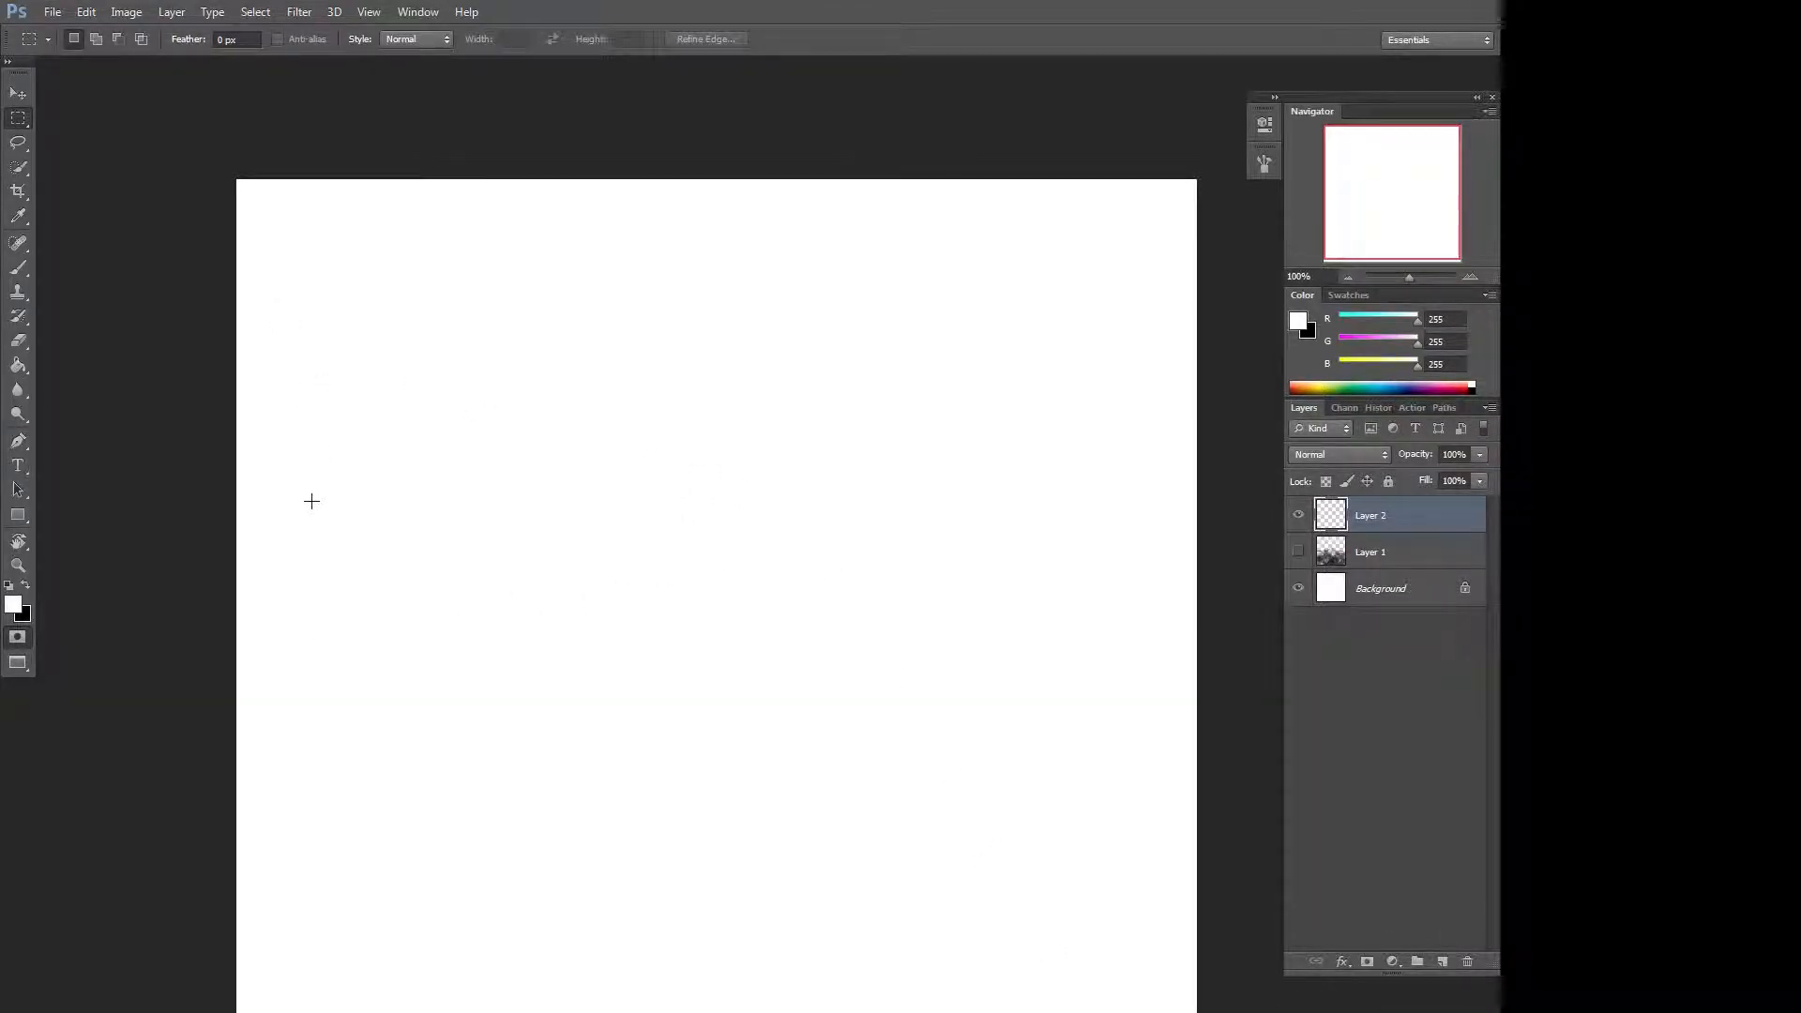
key(f)
key(f)
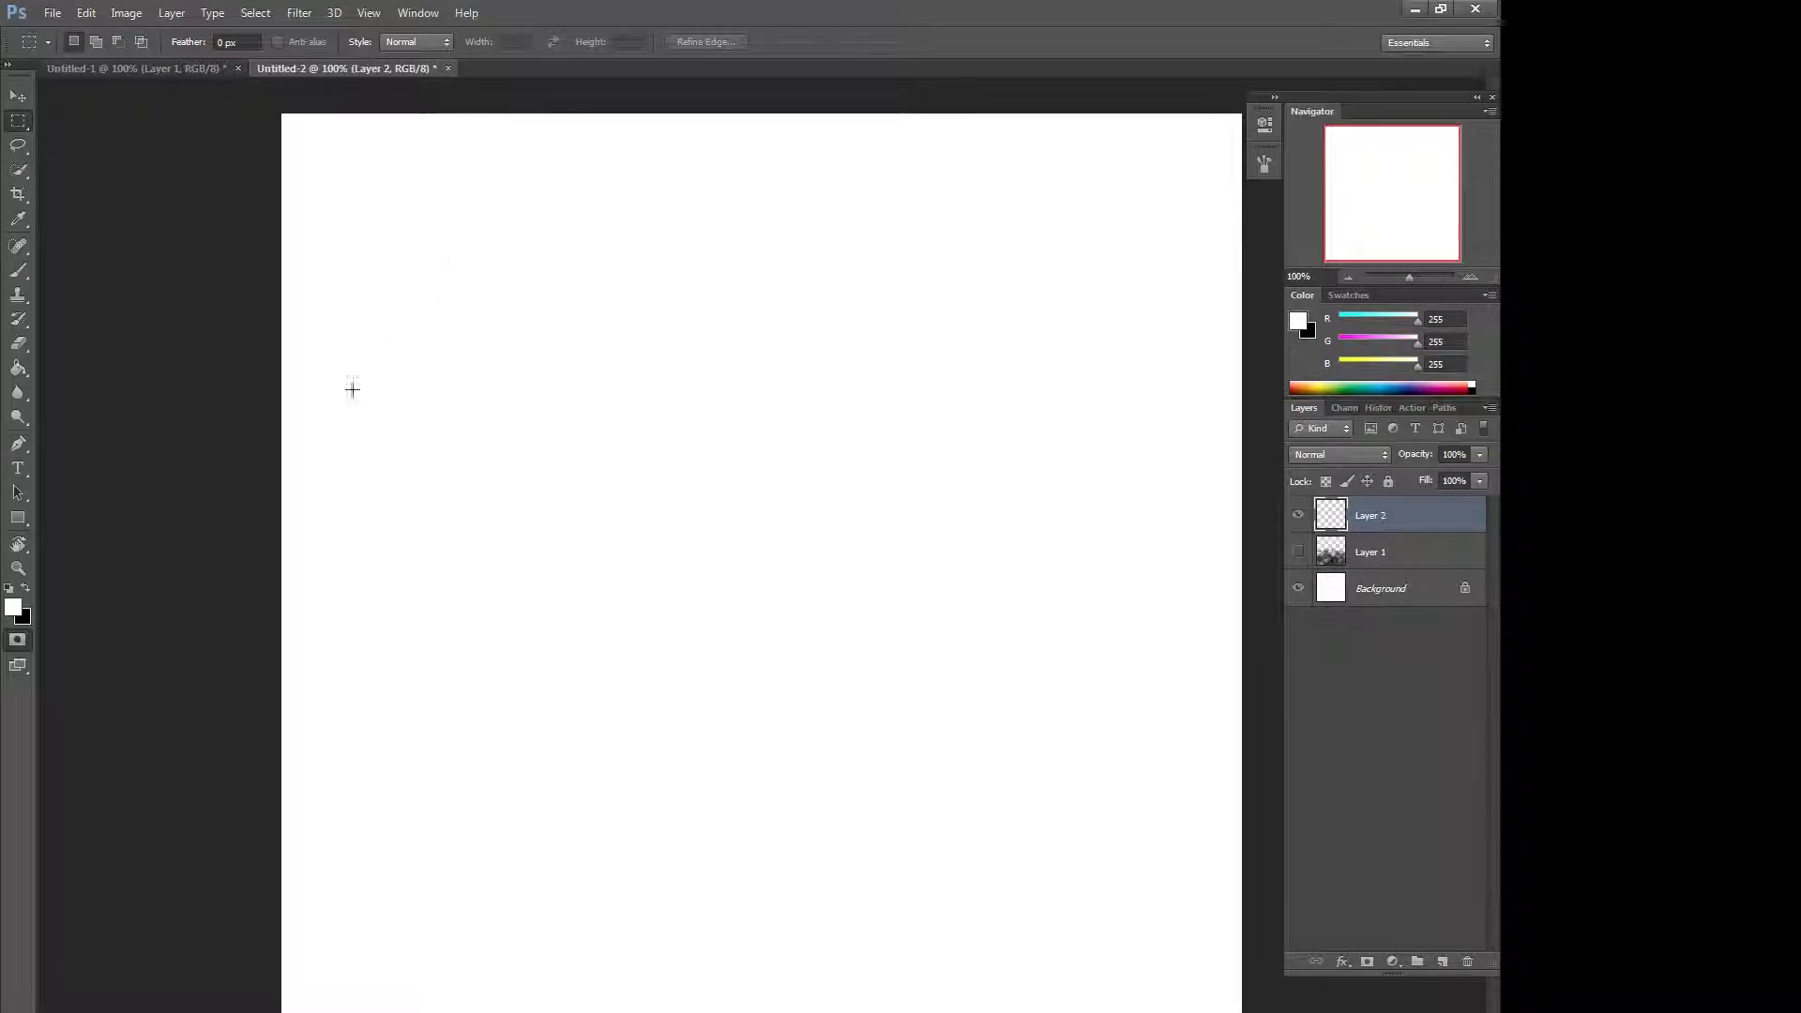
Switch to the Untitled-1 document with the rock photo and zoom in to about 212%.
click(190, 72)
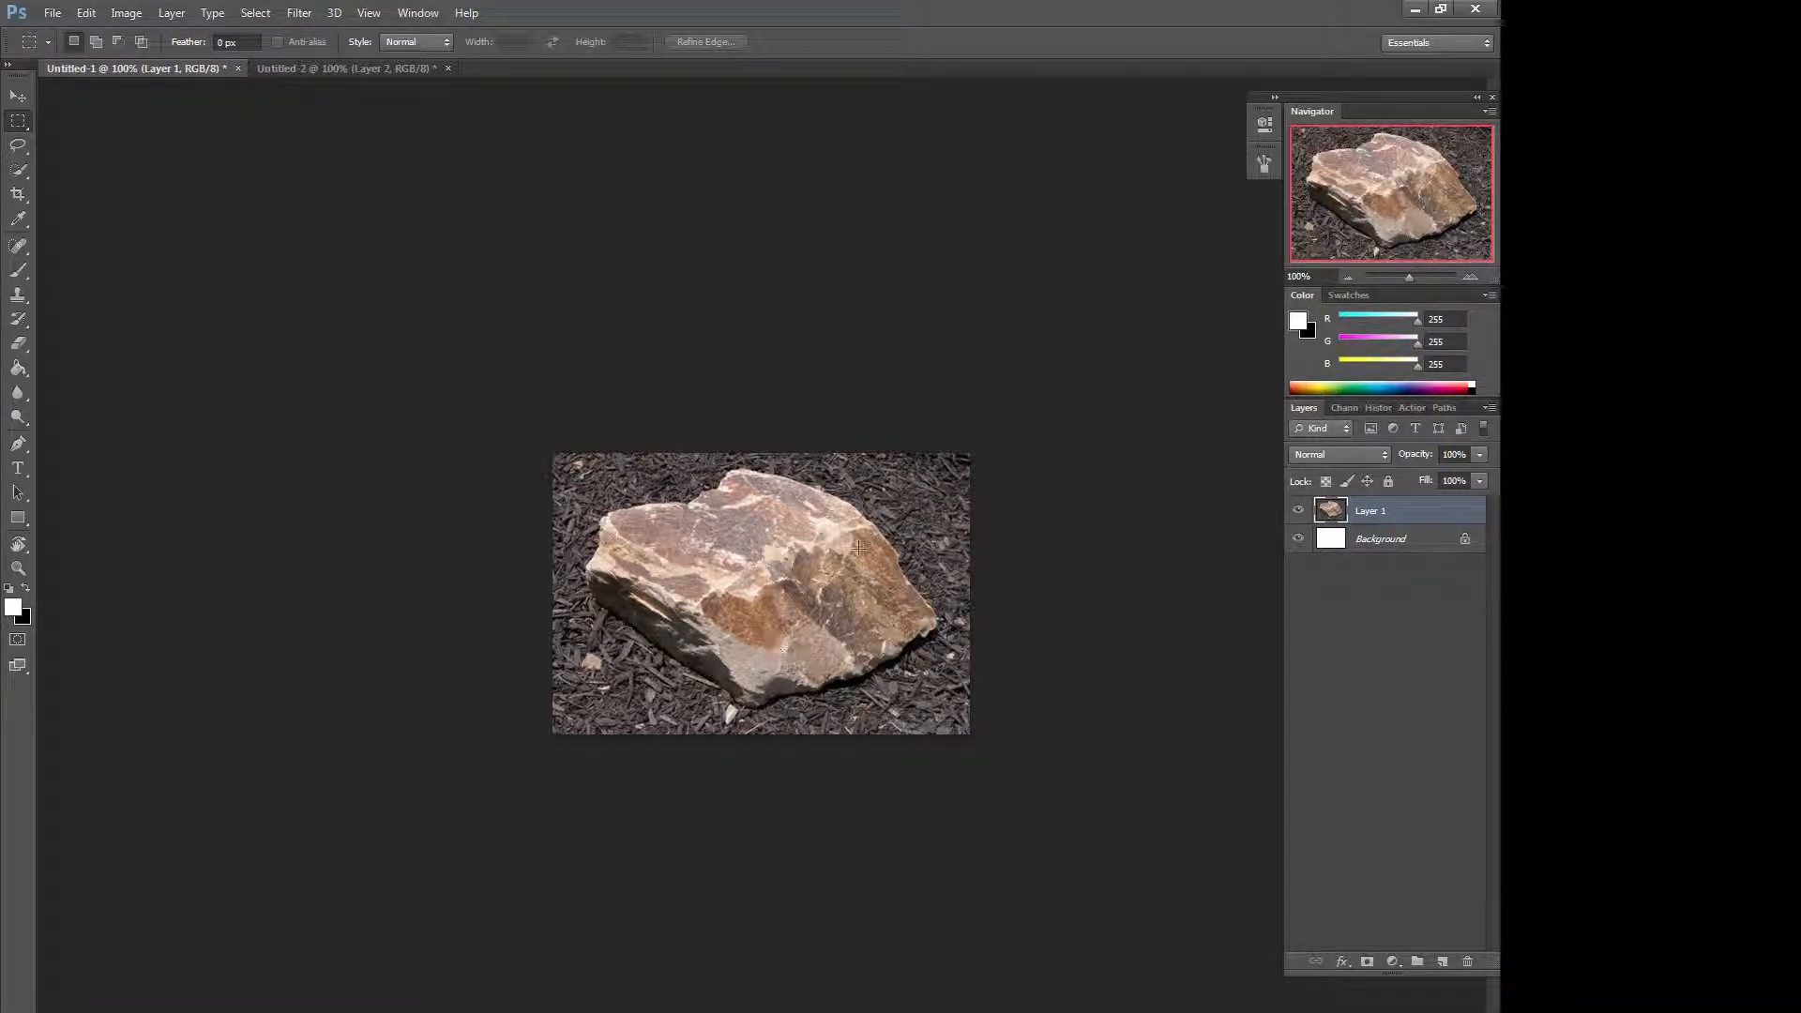
click(1418, 278)
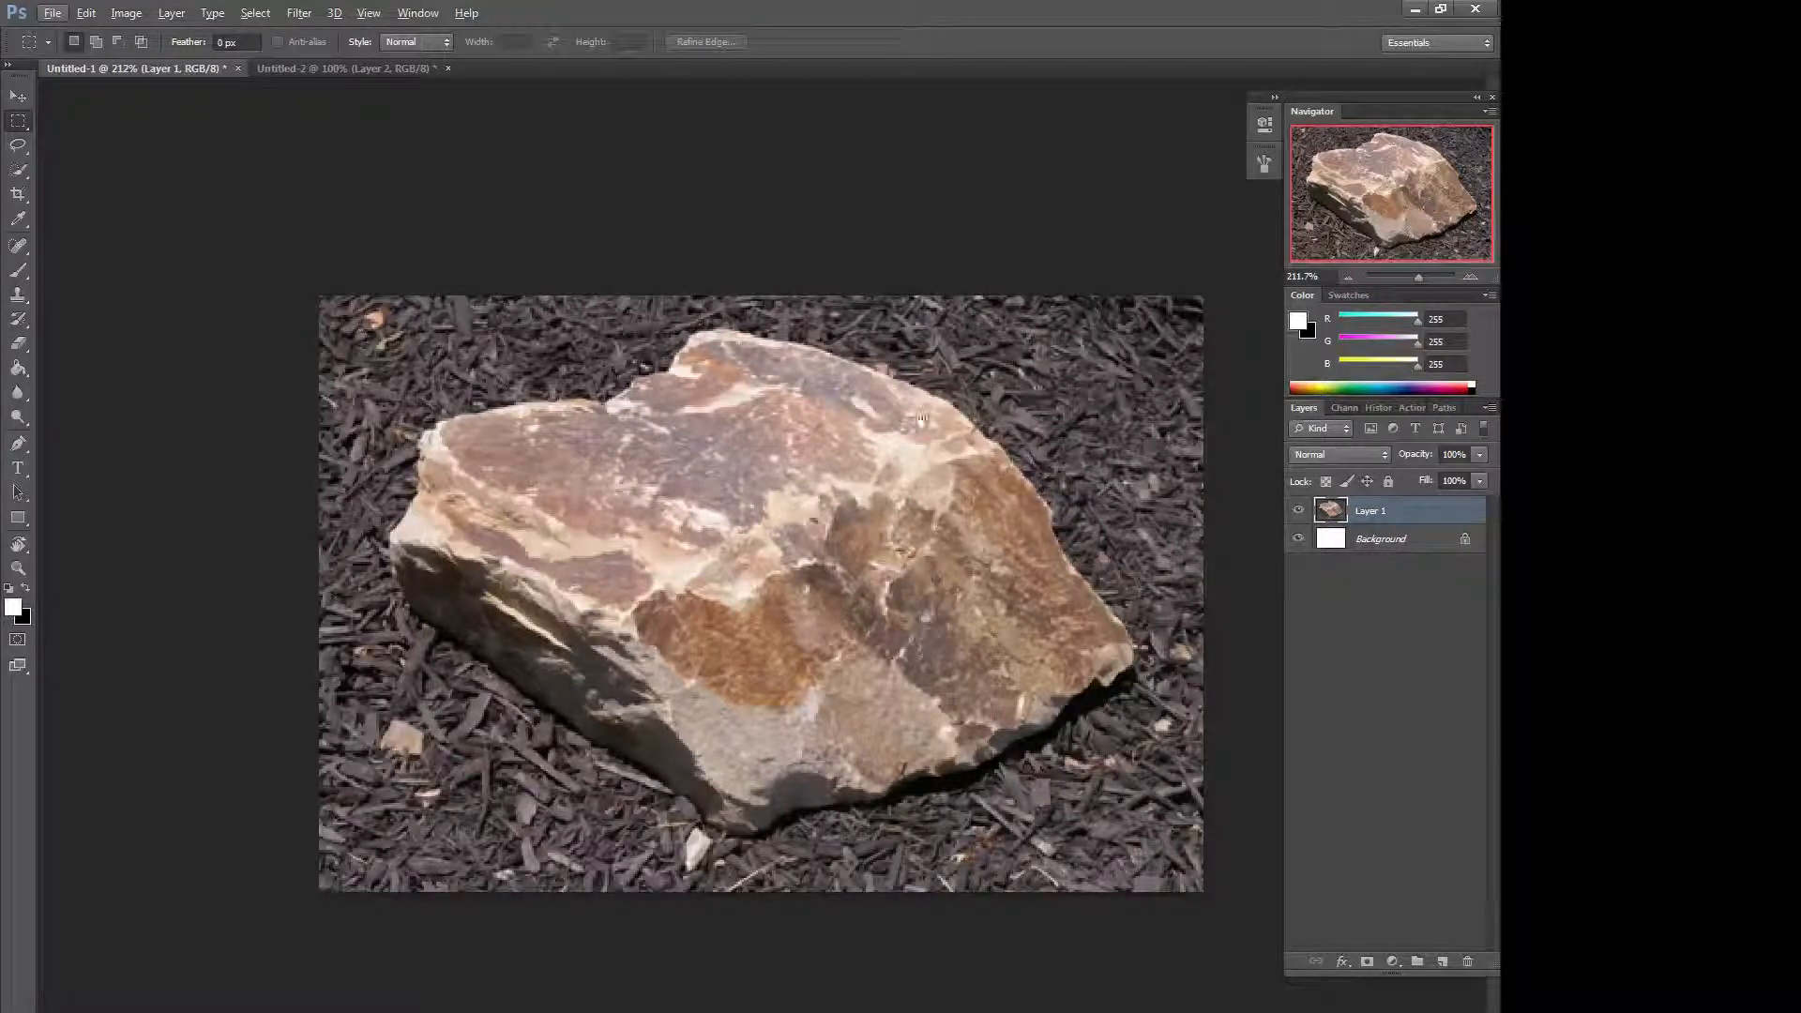
key(f)
drag(1070, 364, 908, 402)
Select the Magnetic Lasso Tool and trace a selection around the rock.
key(l)
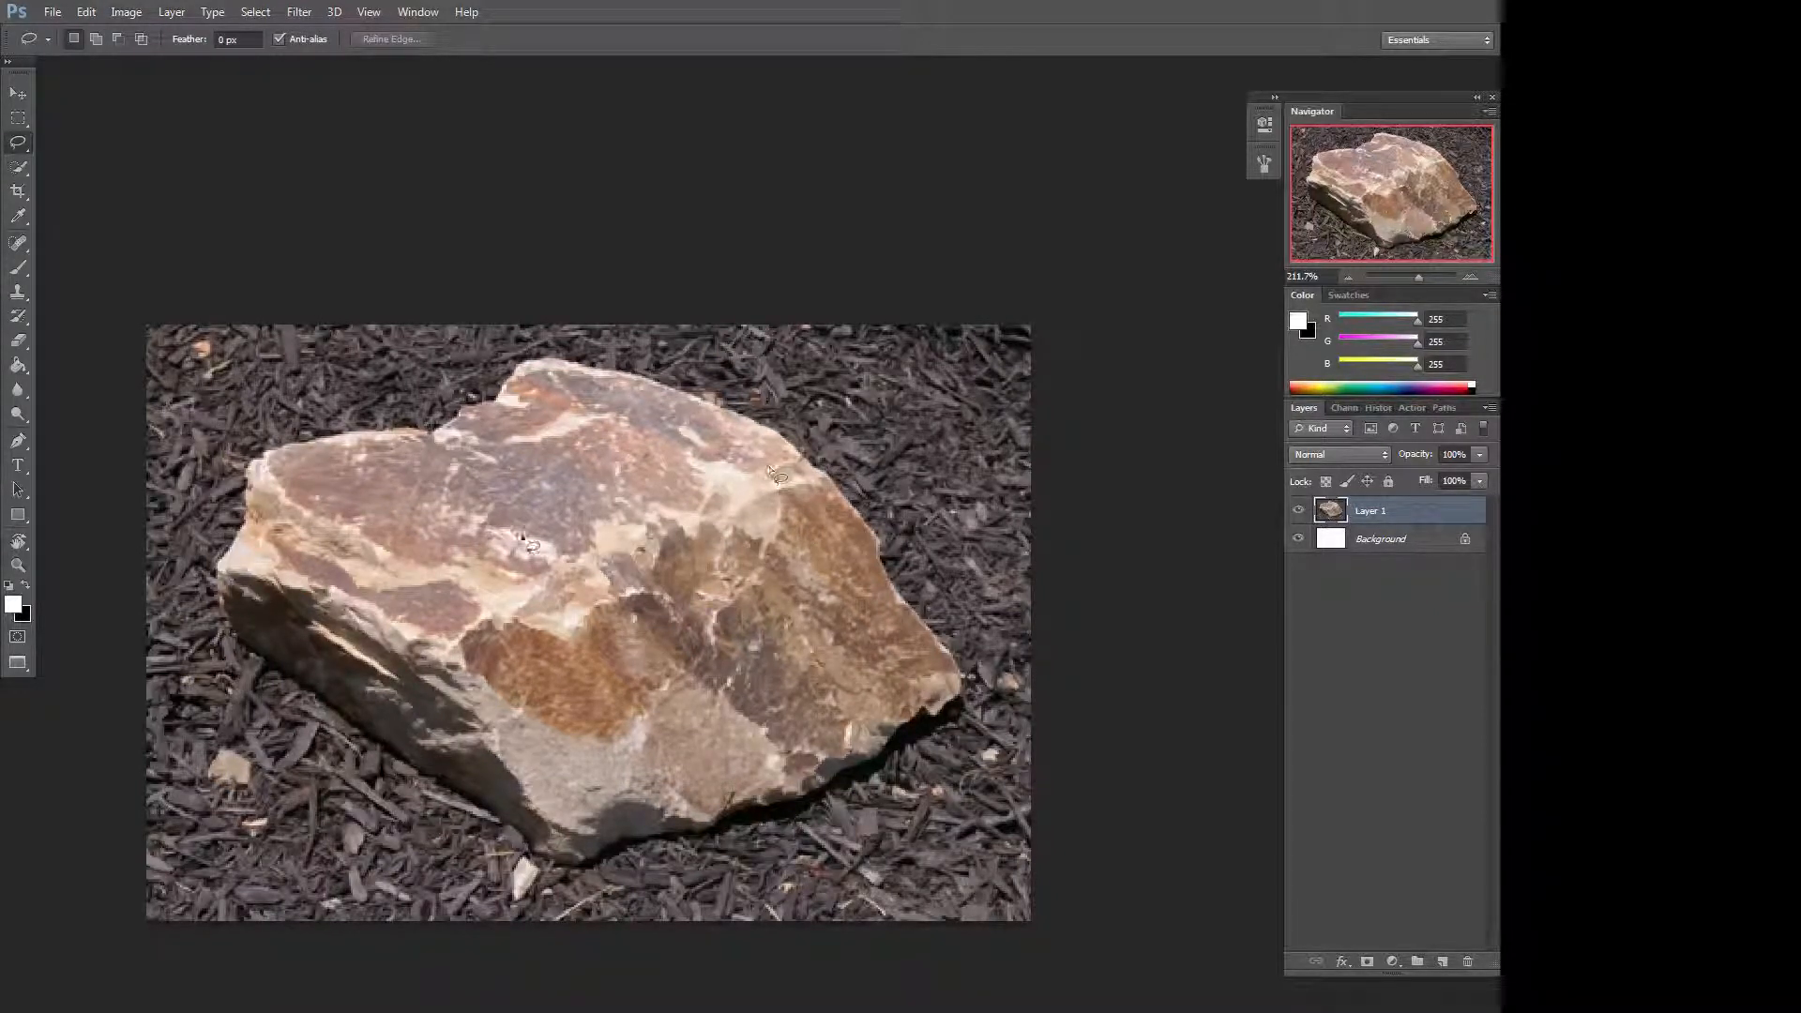
click(39, 143)
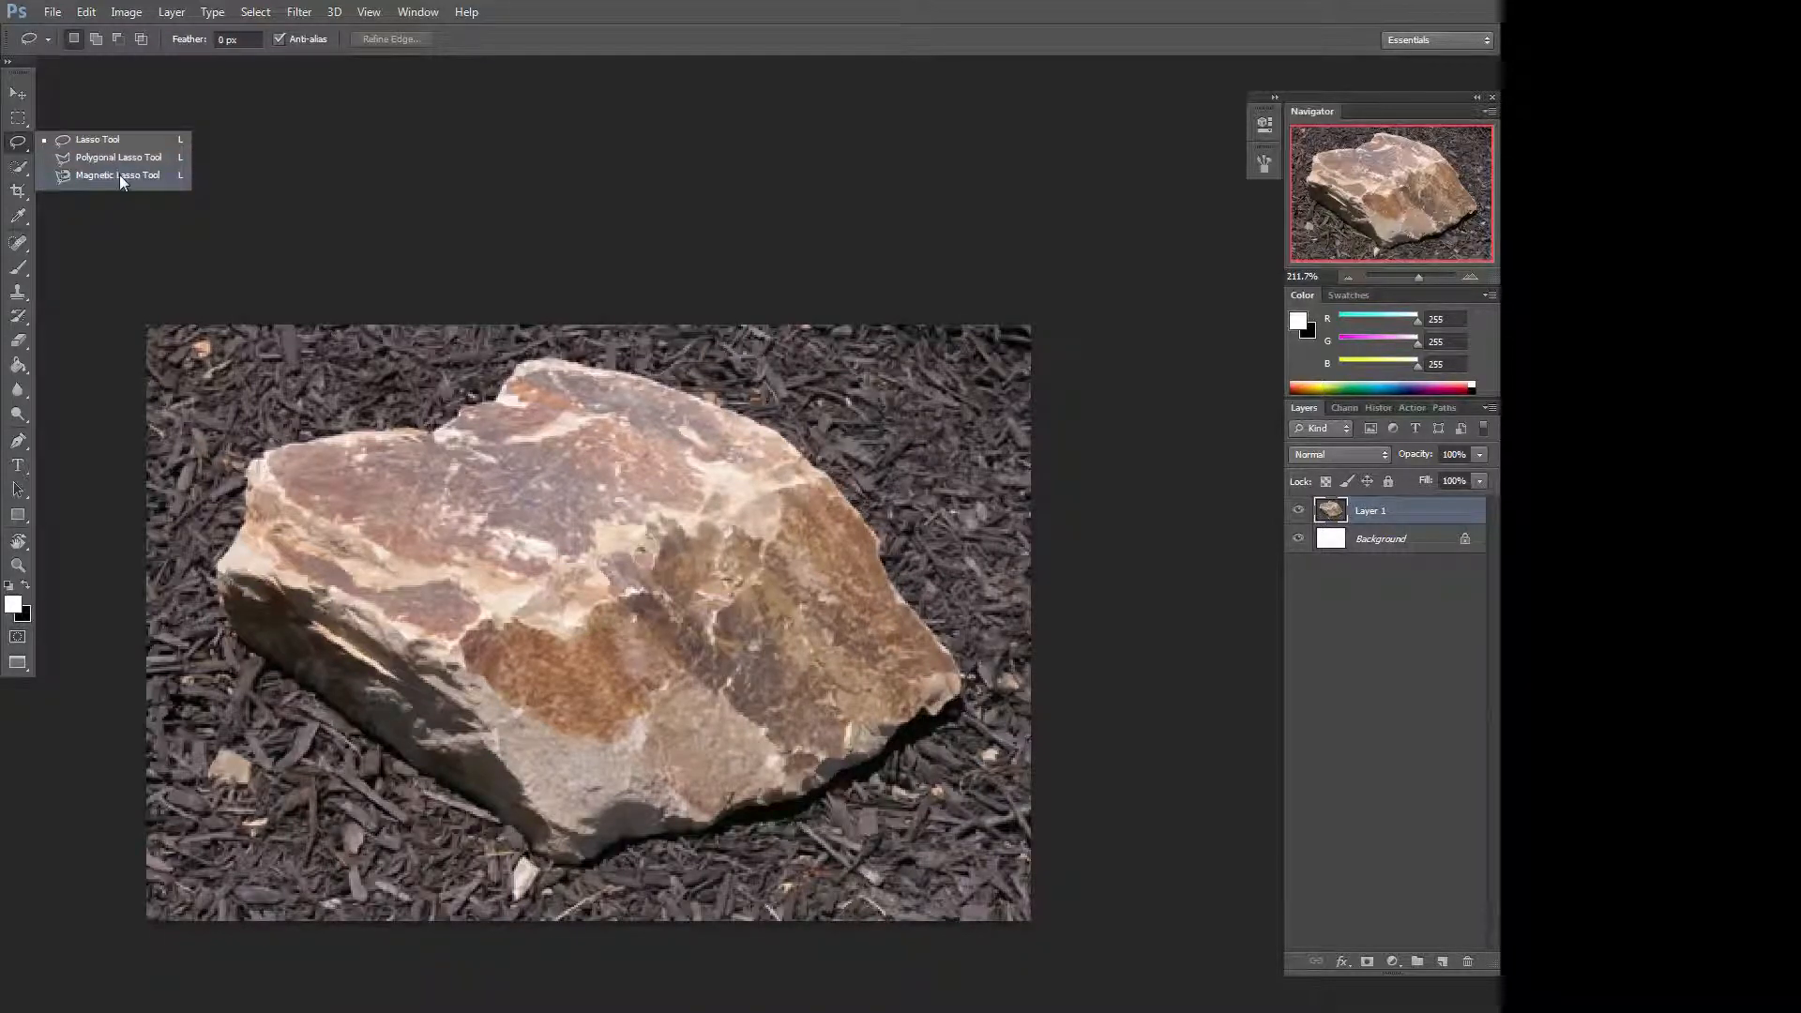
click(120, 175)
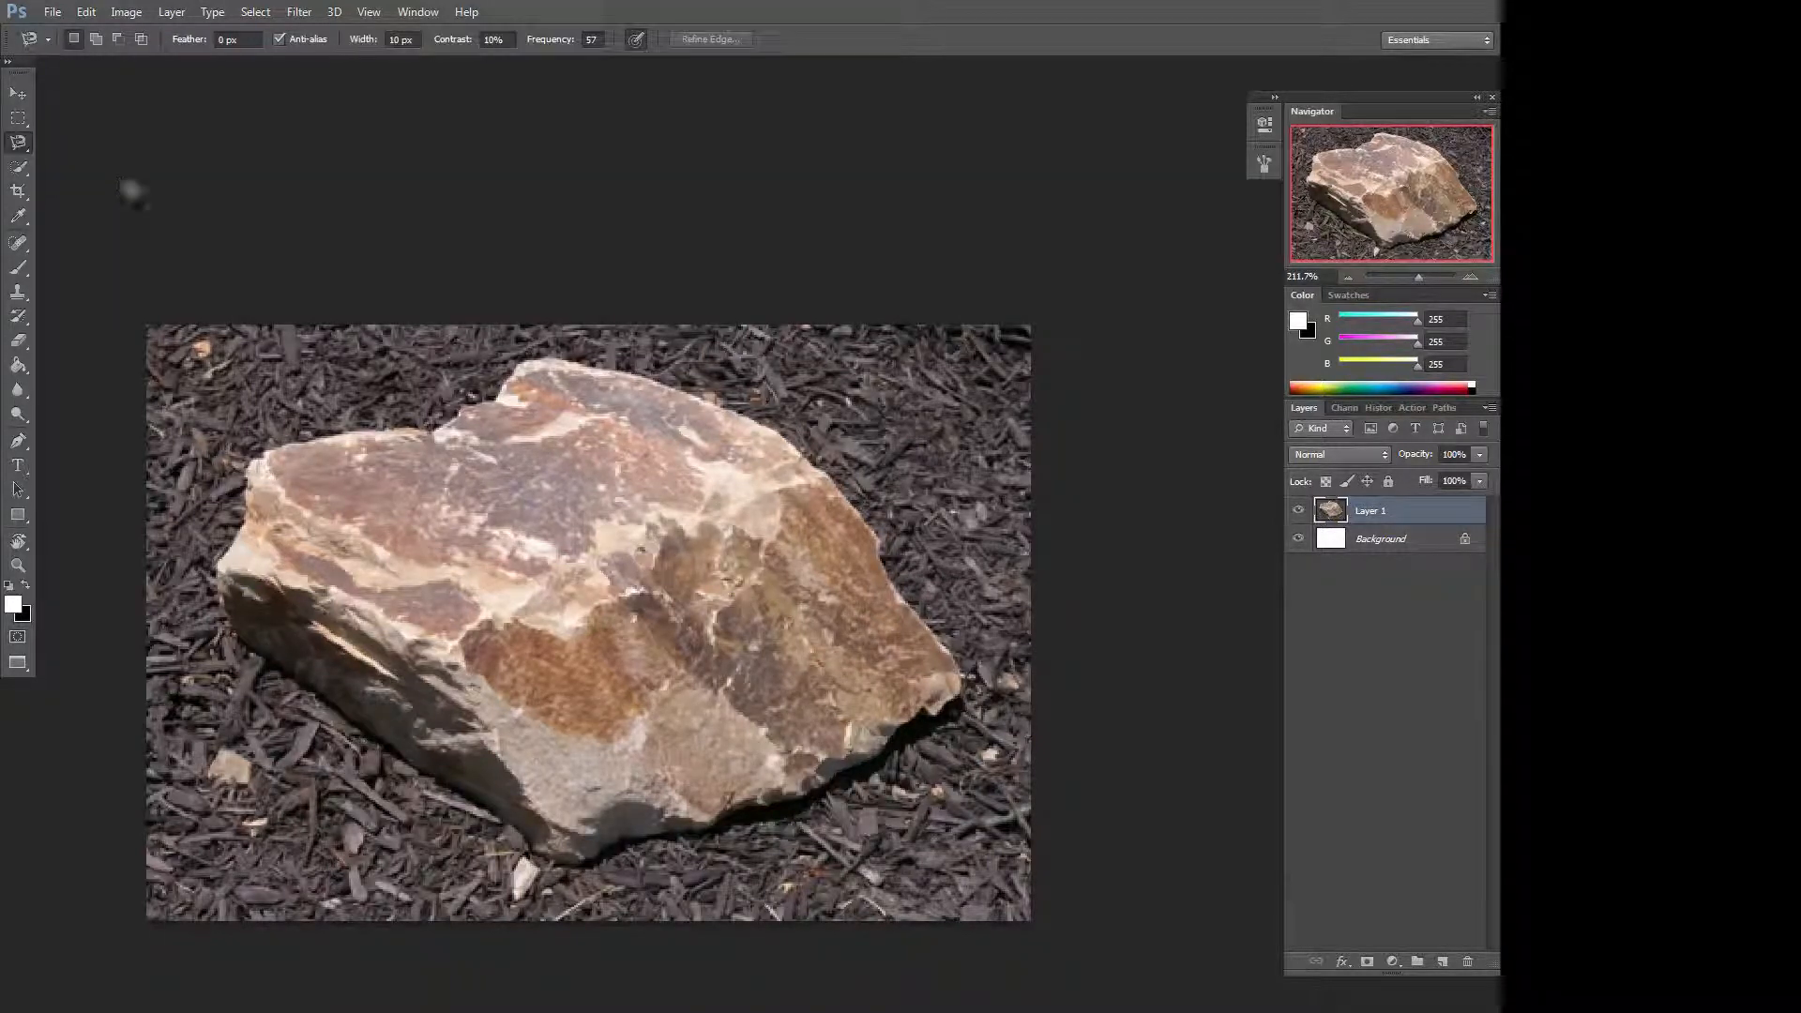
click(267, 453)
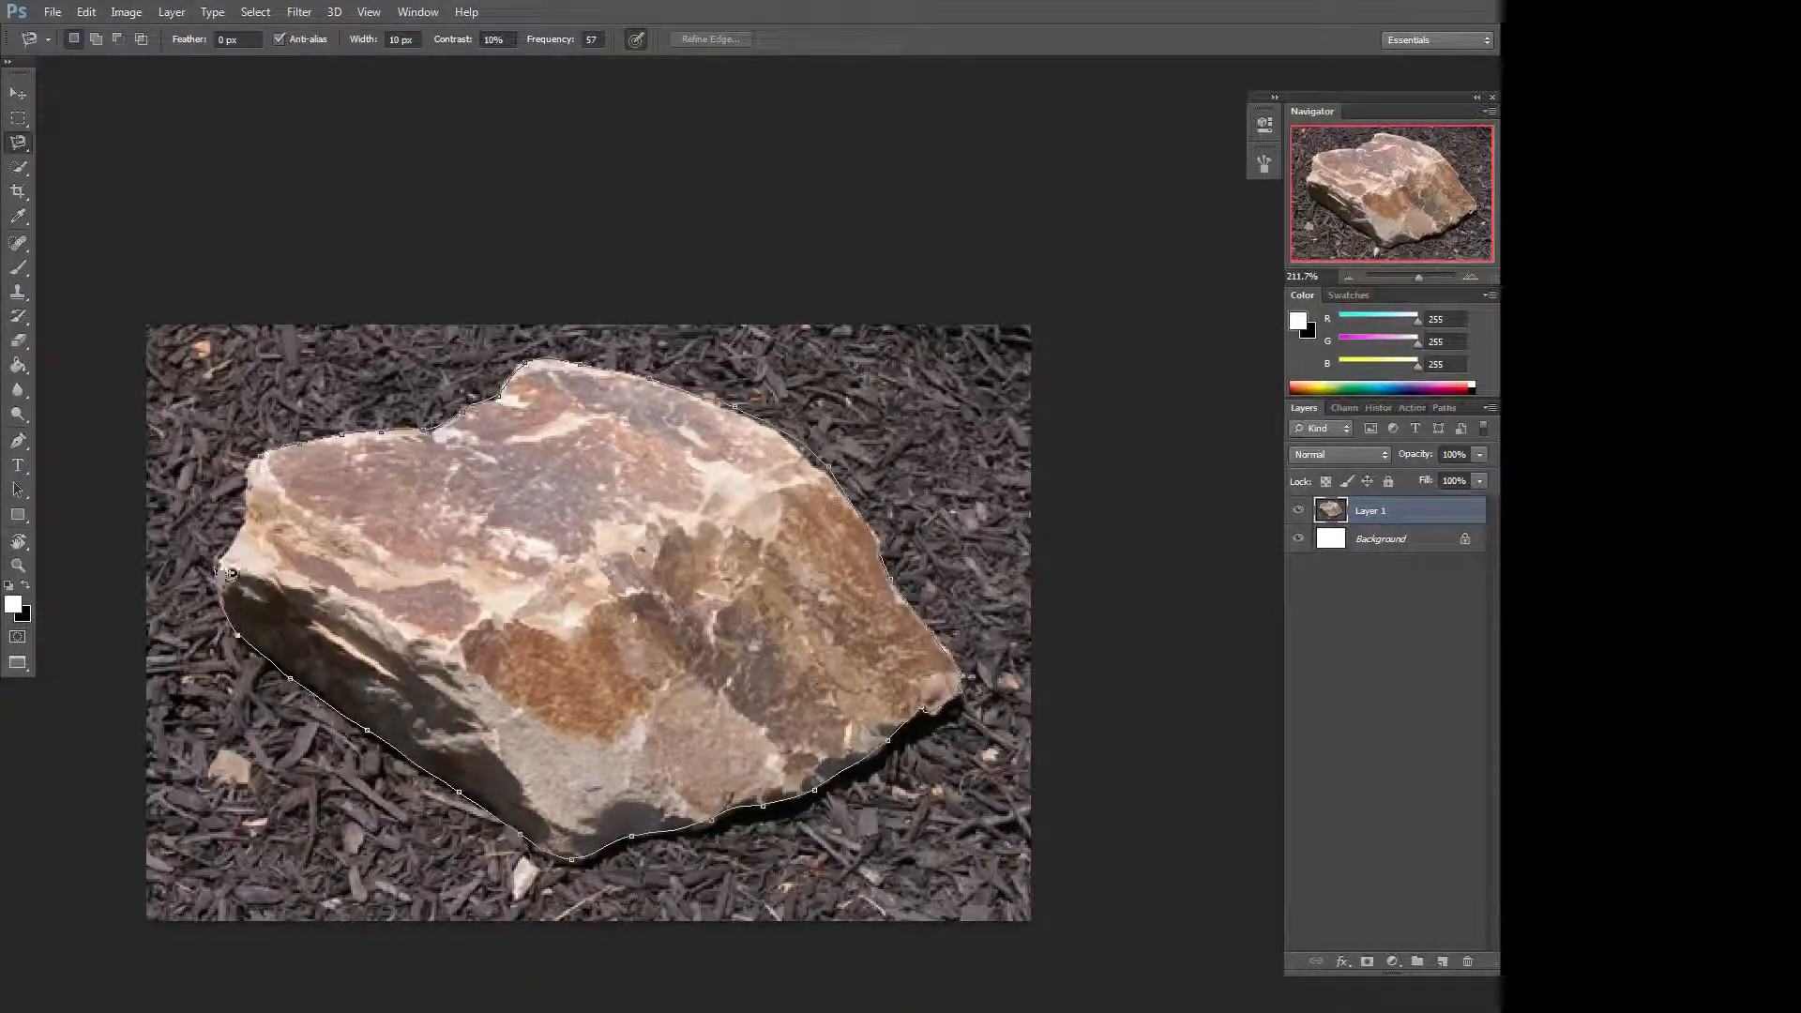
click(250, 466)
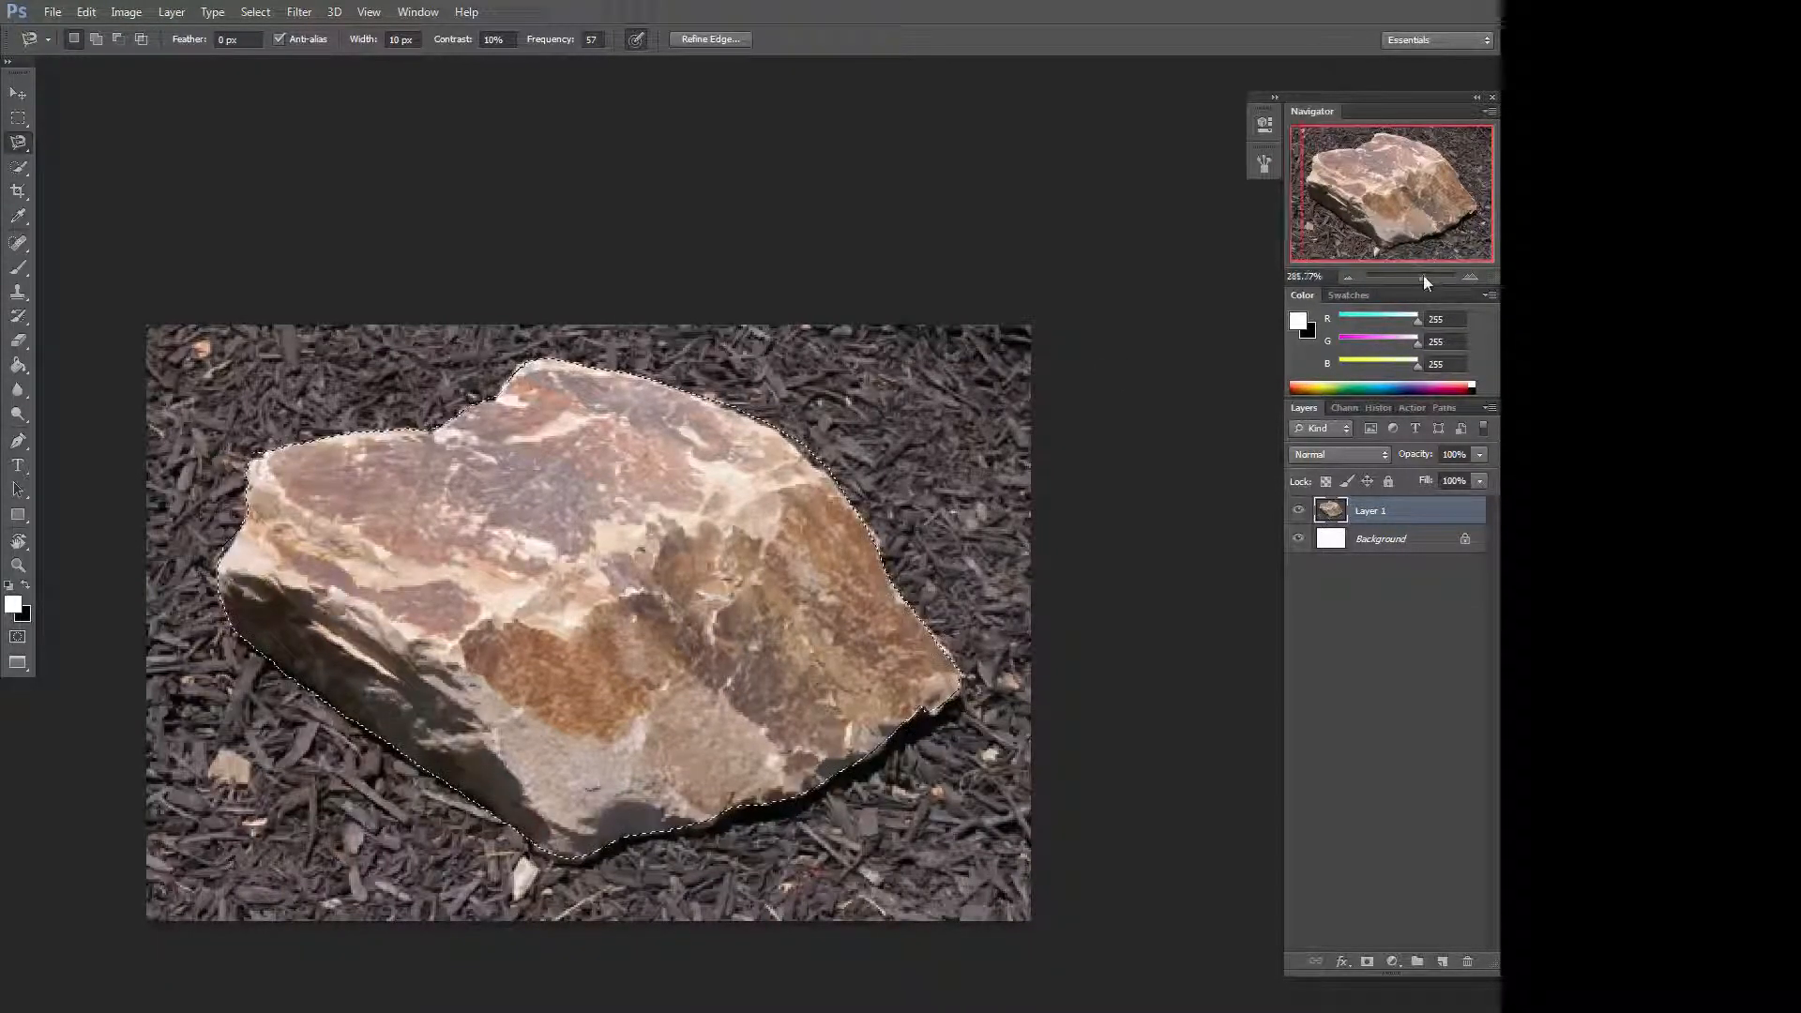
drag(1422, 274, 1427, 273)
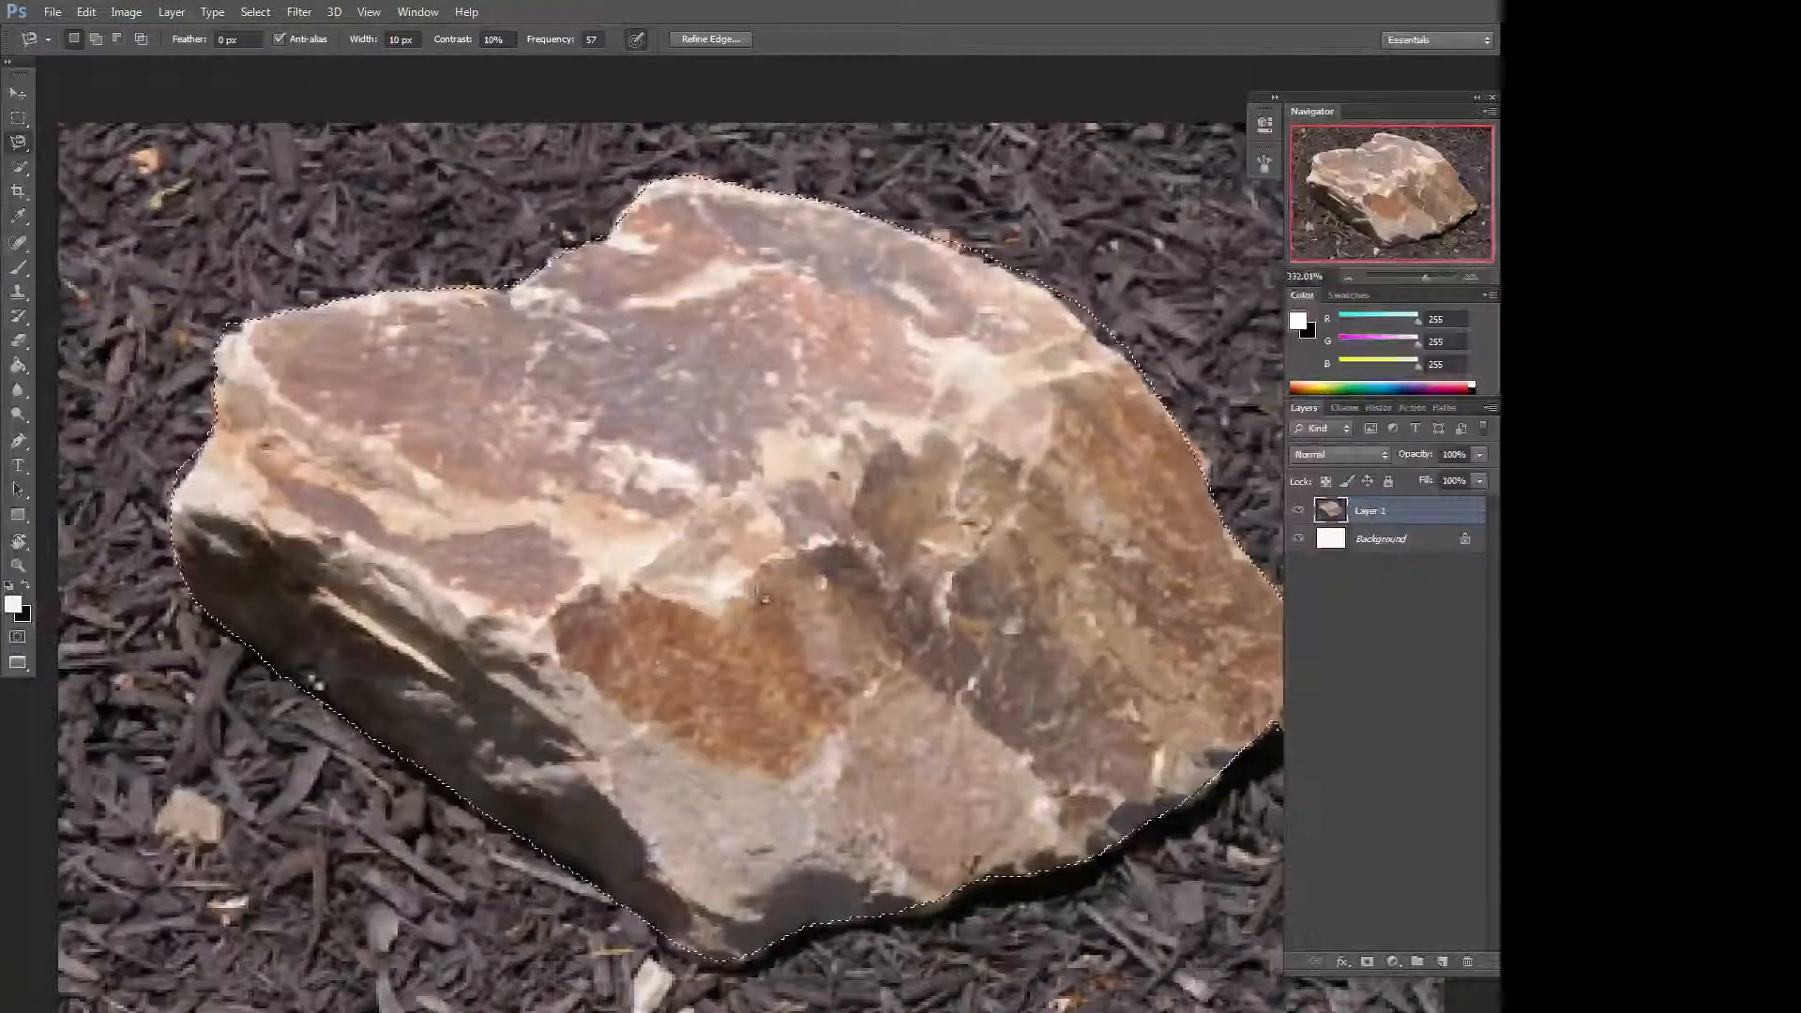
Refine the rock selection with the Lasso tool, adding the missed edge areas along its outline.
click(17, 144)
click(91, 146)
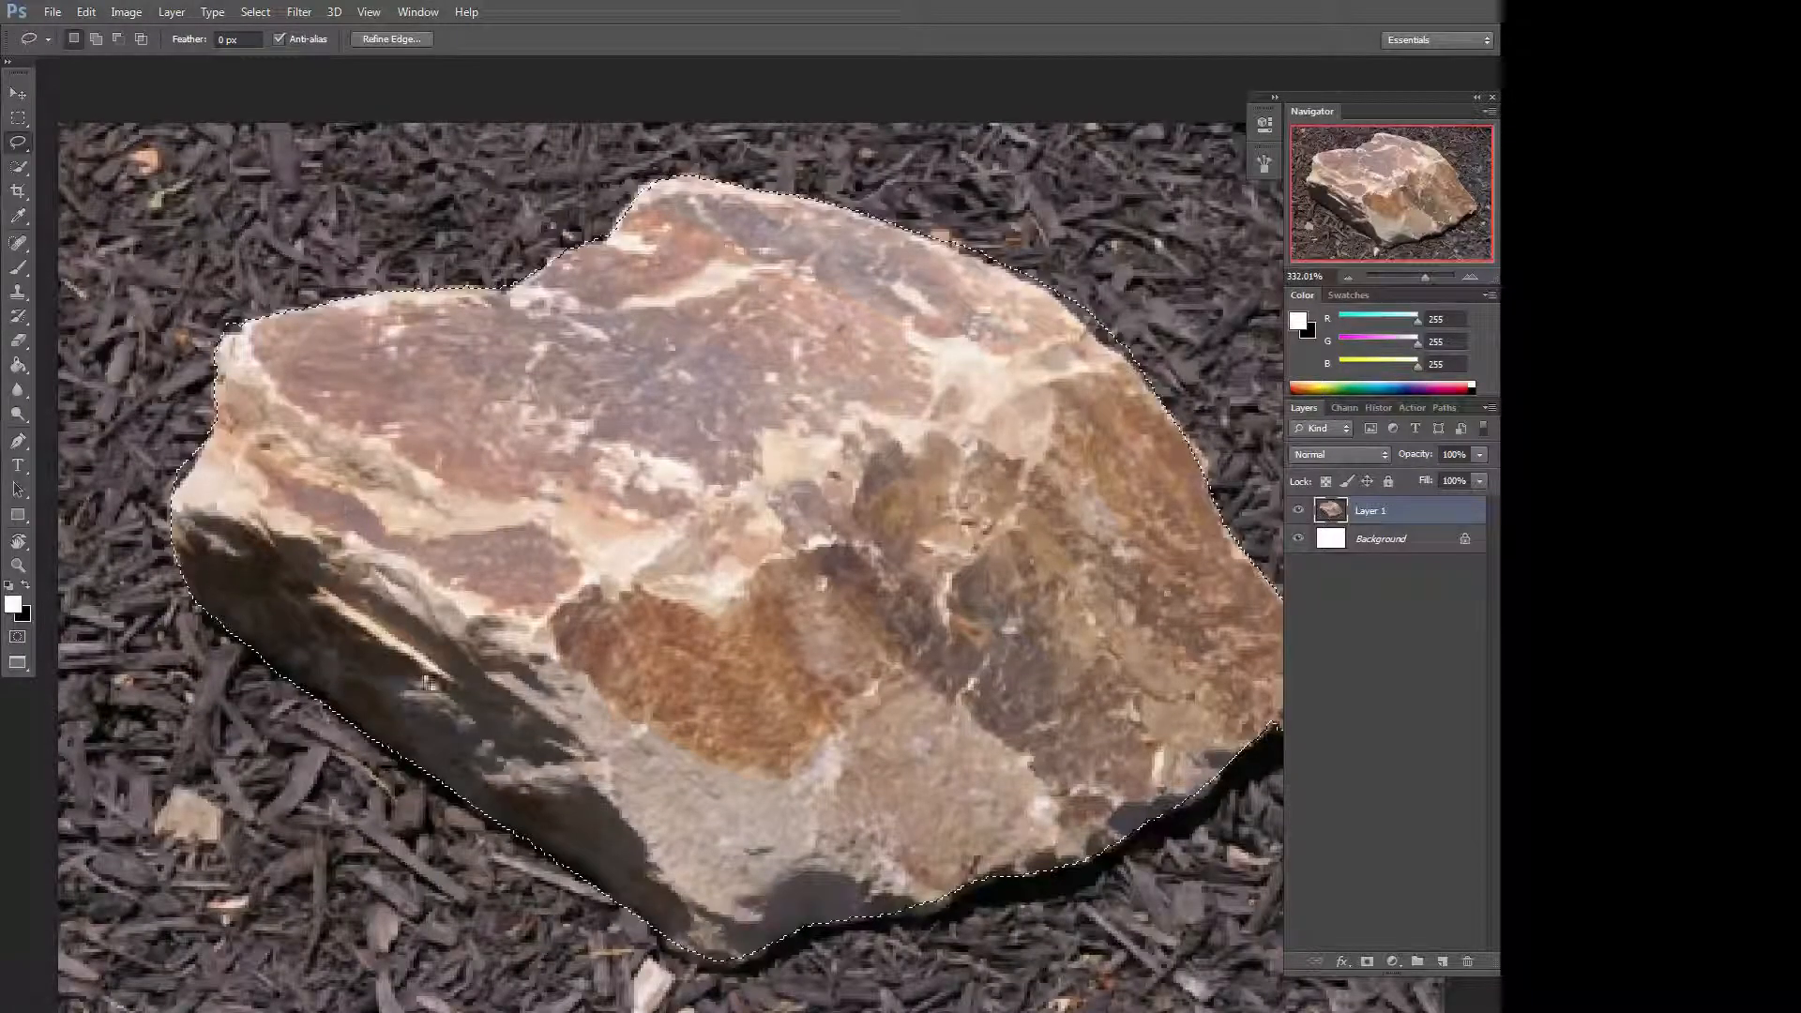
mouse_move(408, 505)
mouse_down()
mouse_move(612, 610)
mouse_move(612, 637)
mouse_up()
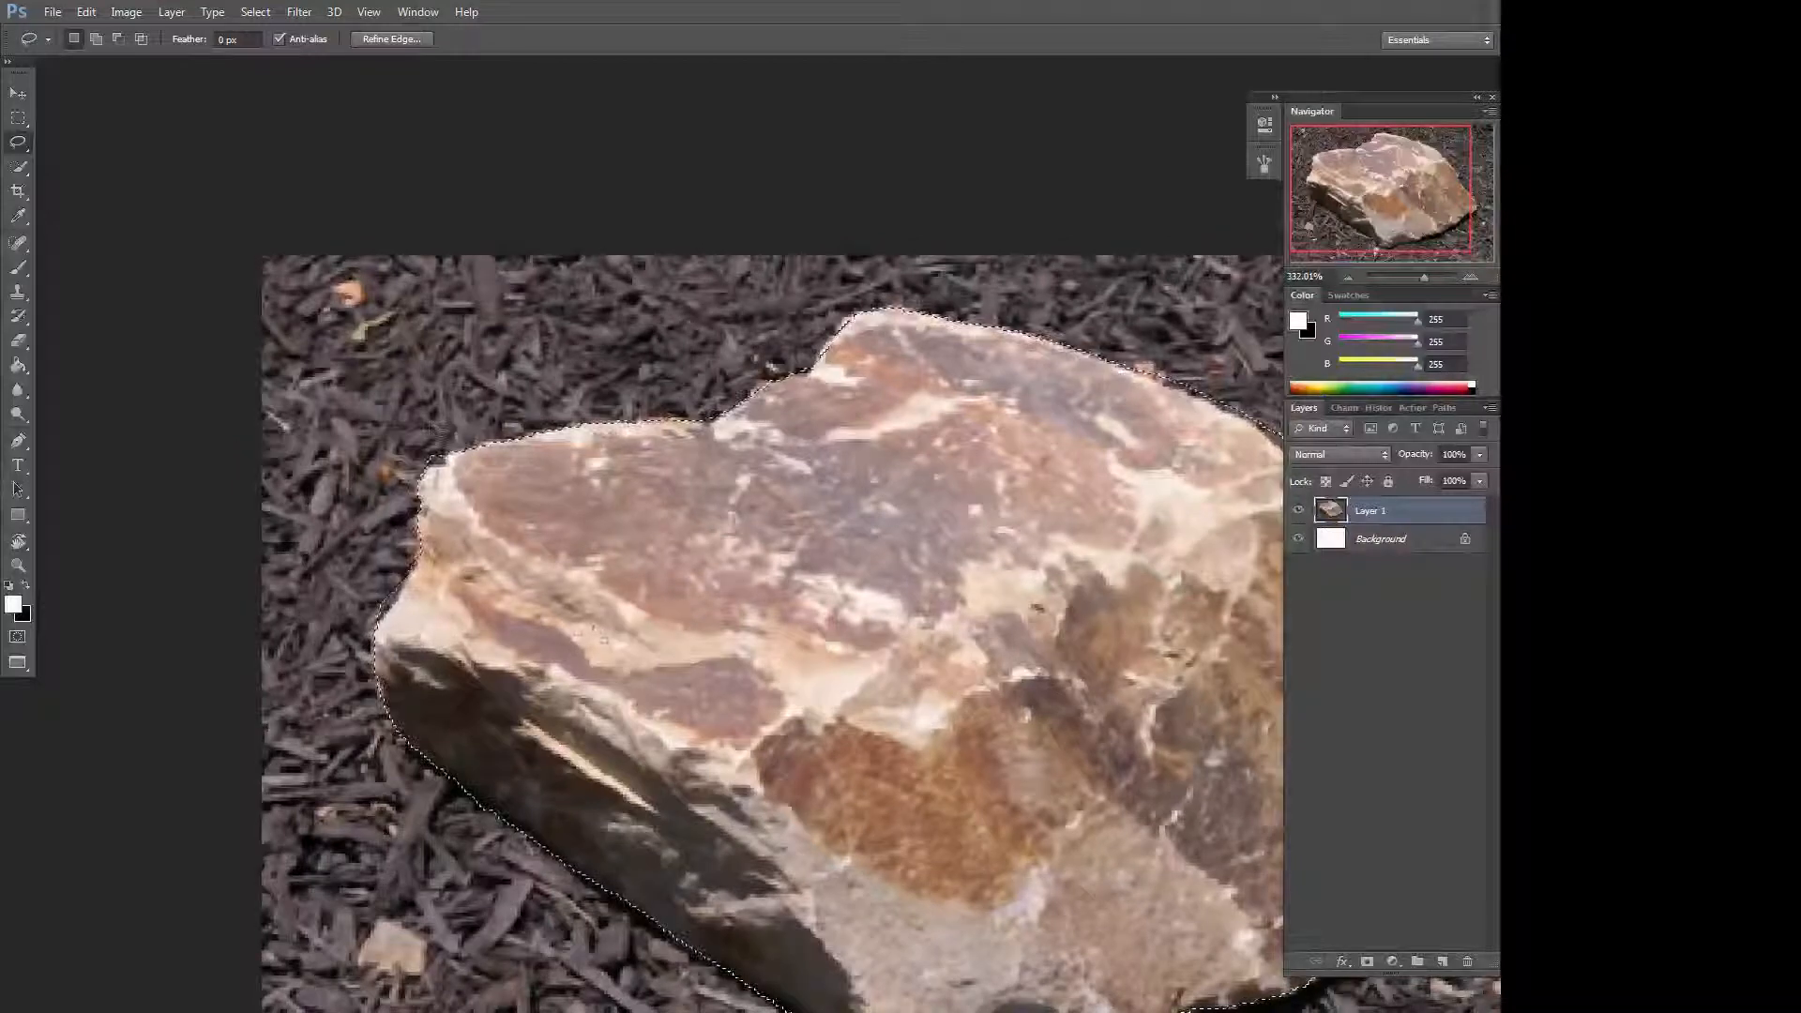
mouse_move(463, 450)
mouse_down()
mouse_move(424, 471)
mouse_move(468, 445)
mouse_move(445, 431)
mouse_up()
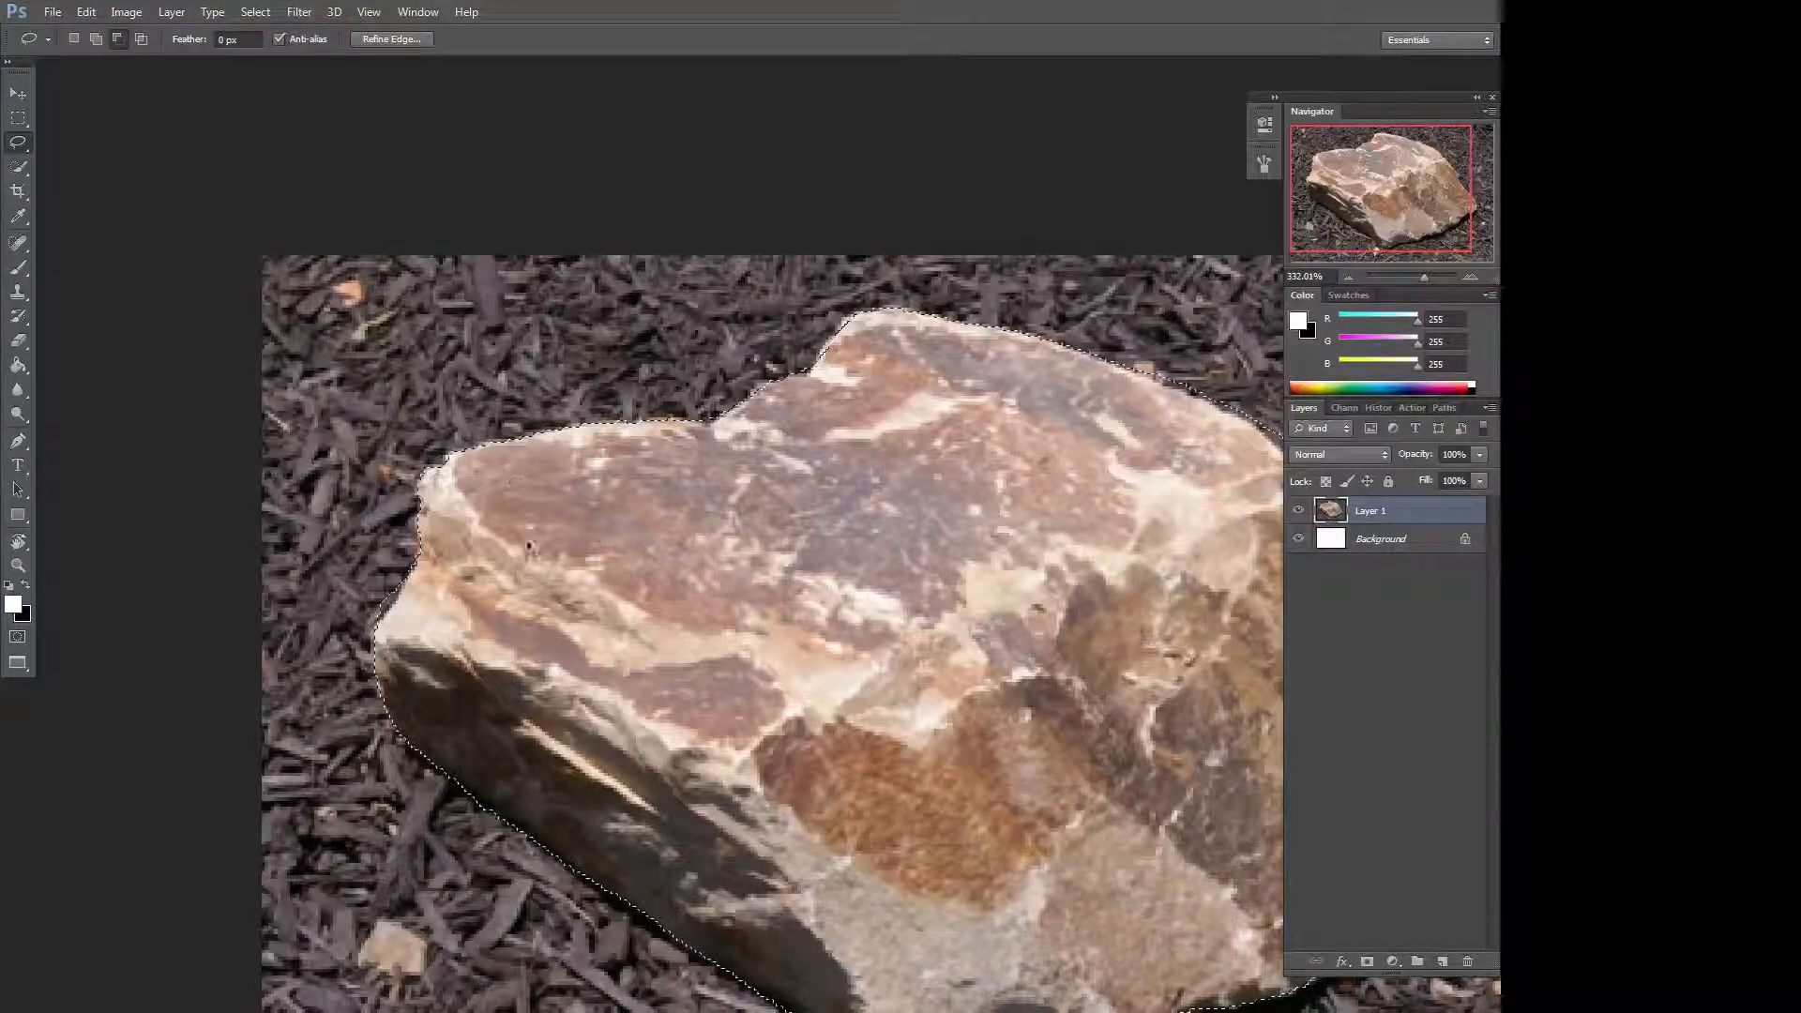
drag(980, 424, 441, 475)
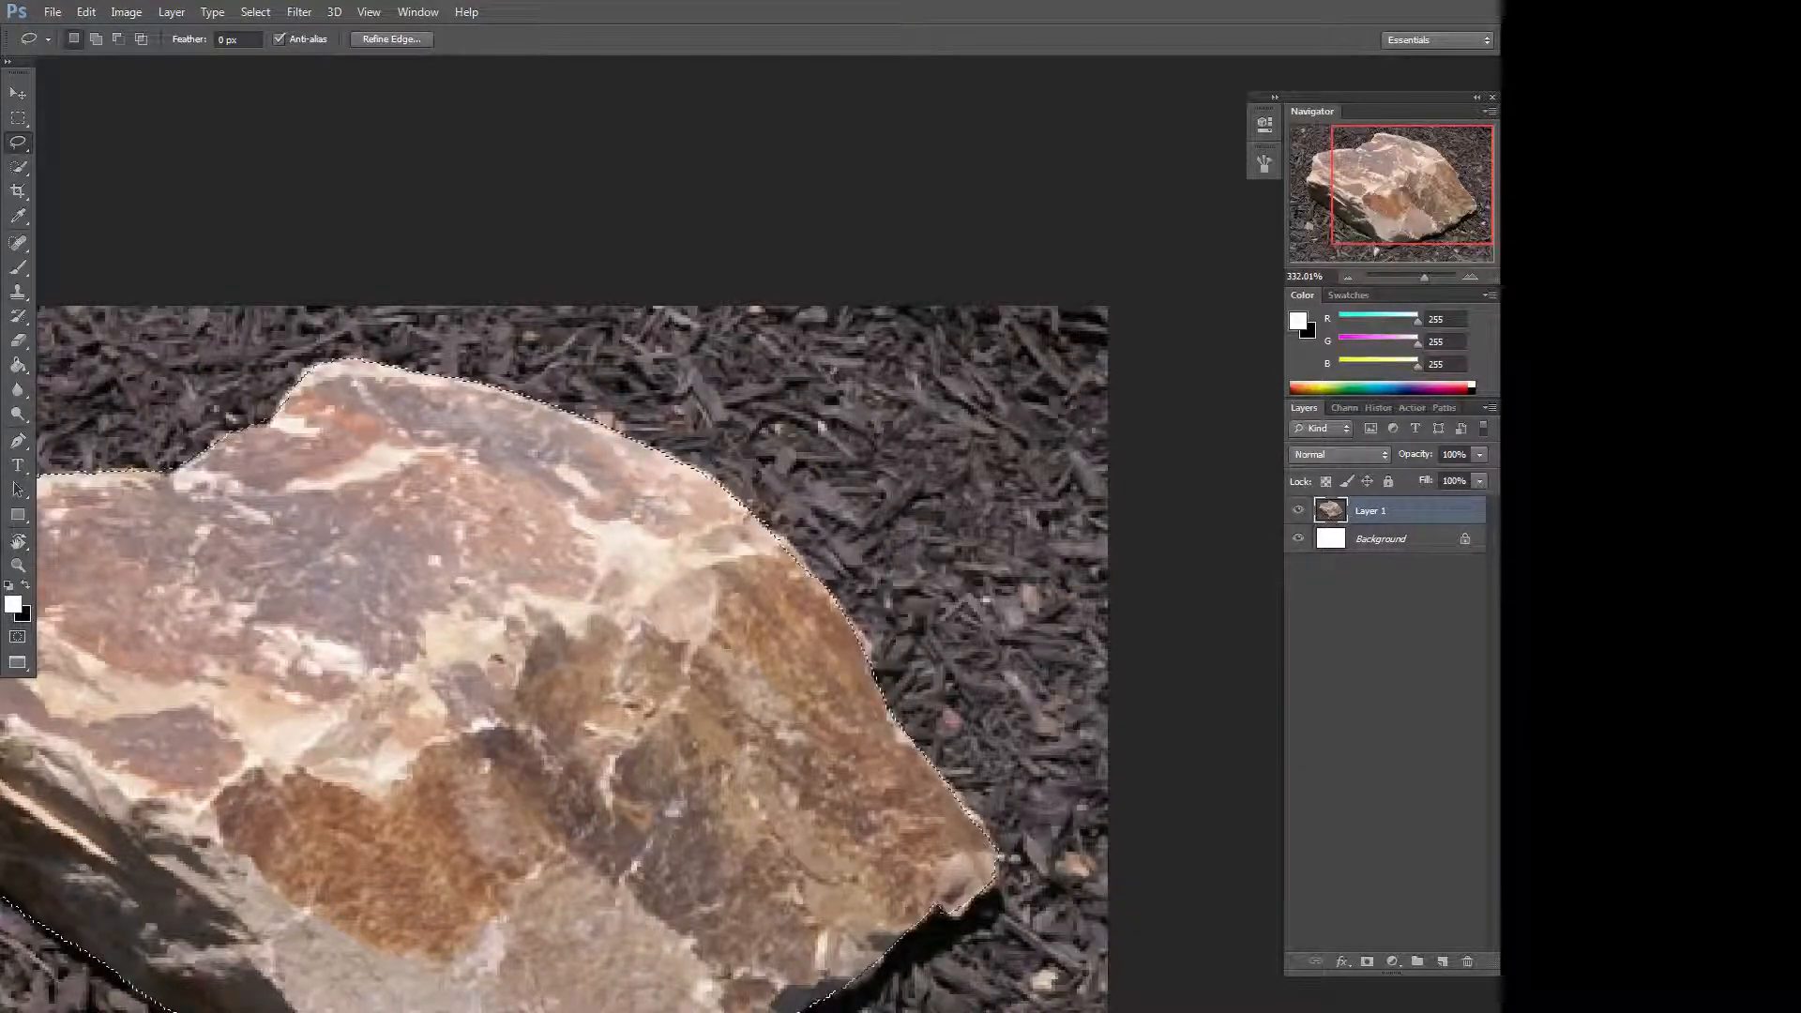
drag(934, 978, 1158, 779)
drag(847, 994, 1098, 1006)
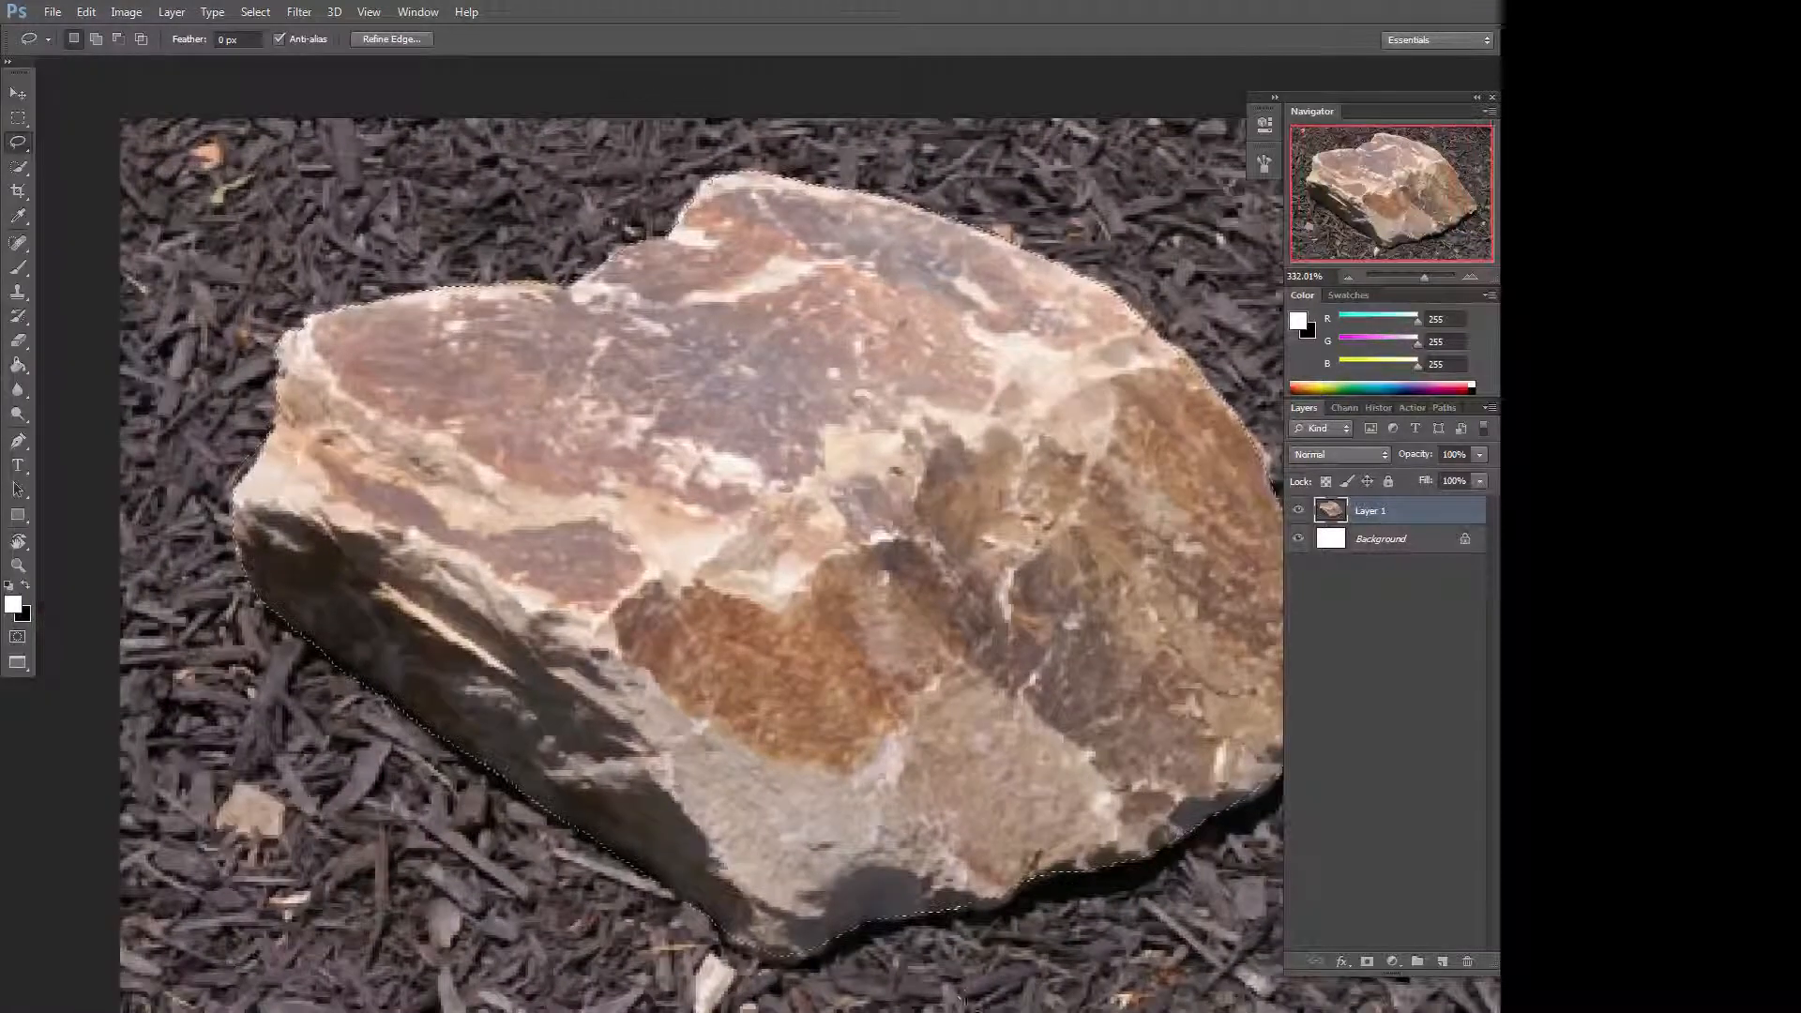
drag(248, 610, 334, 655)
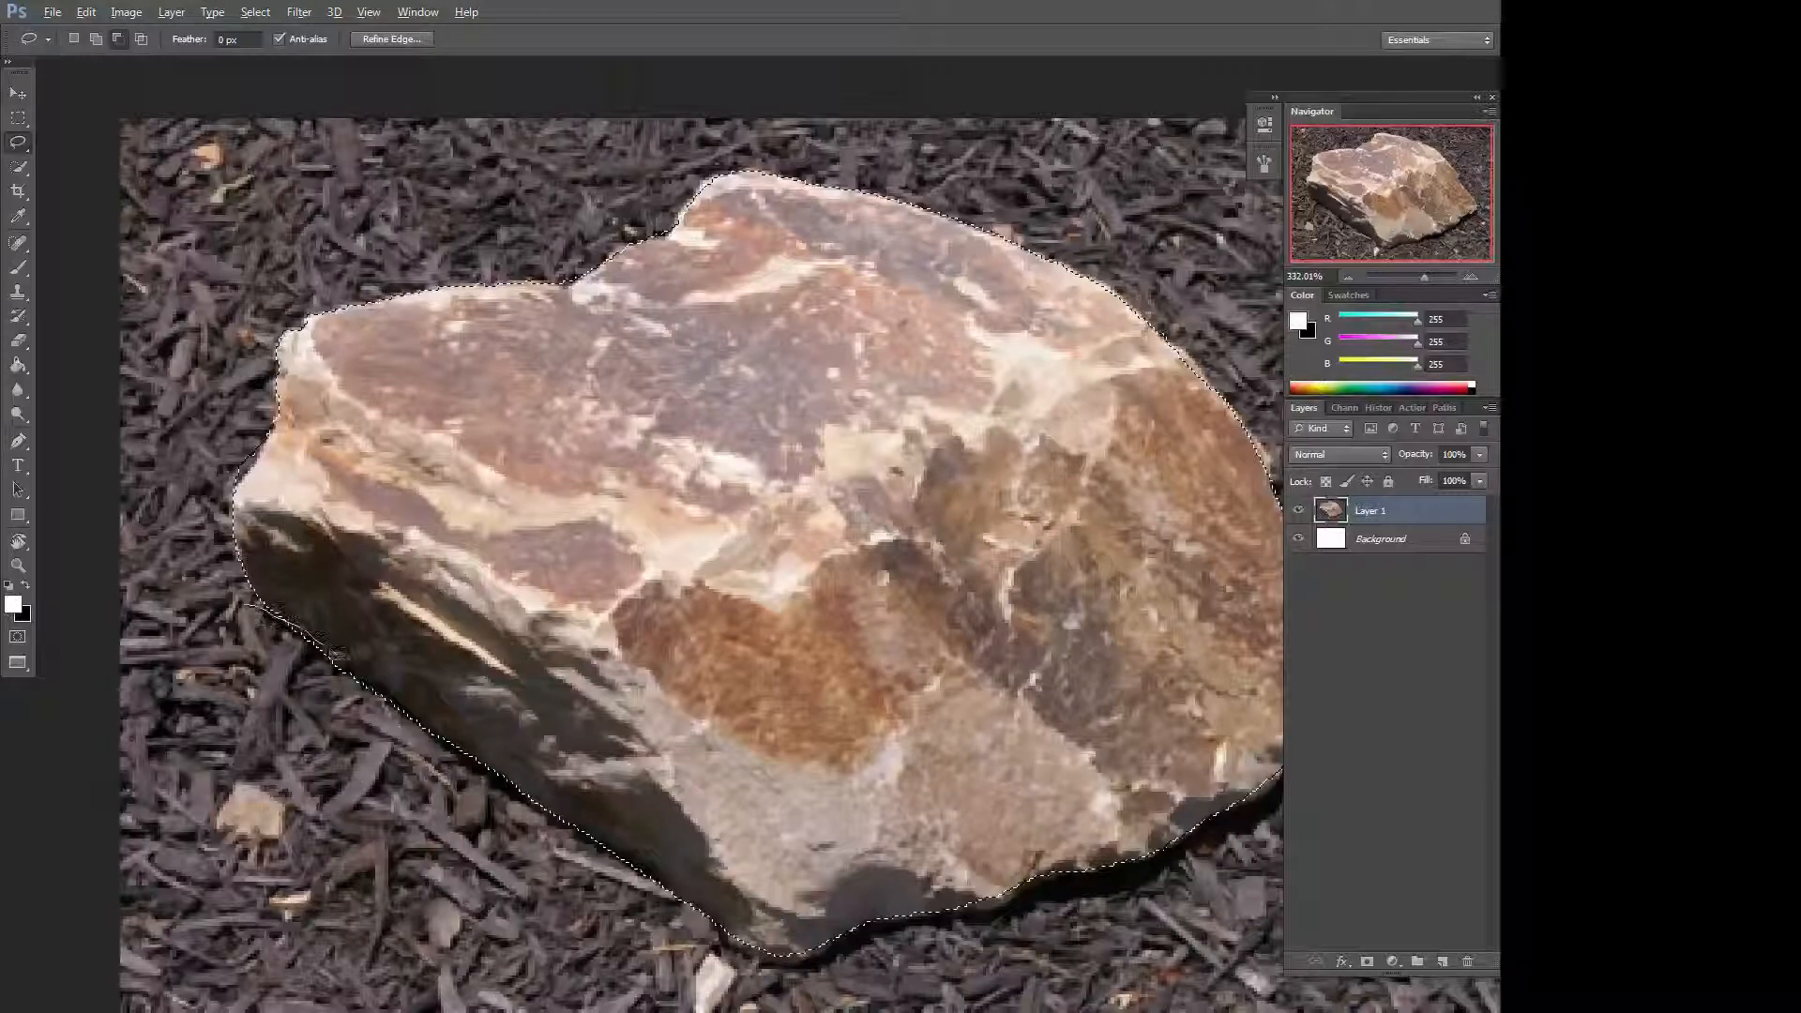
mouse_move(413, 701)
mouse_down()
mouse_move(510, 799)
mouse_move(622, 1012)
mouse_up()
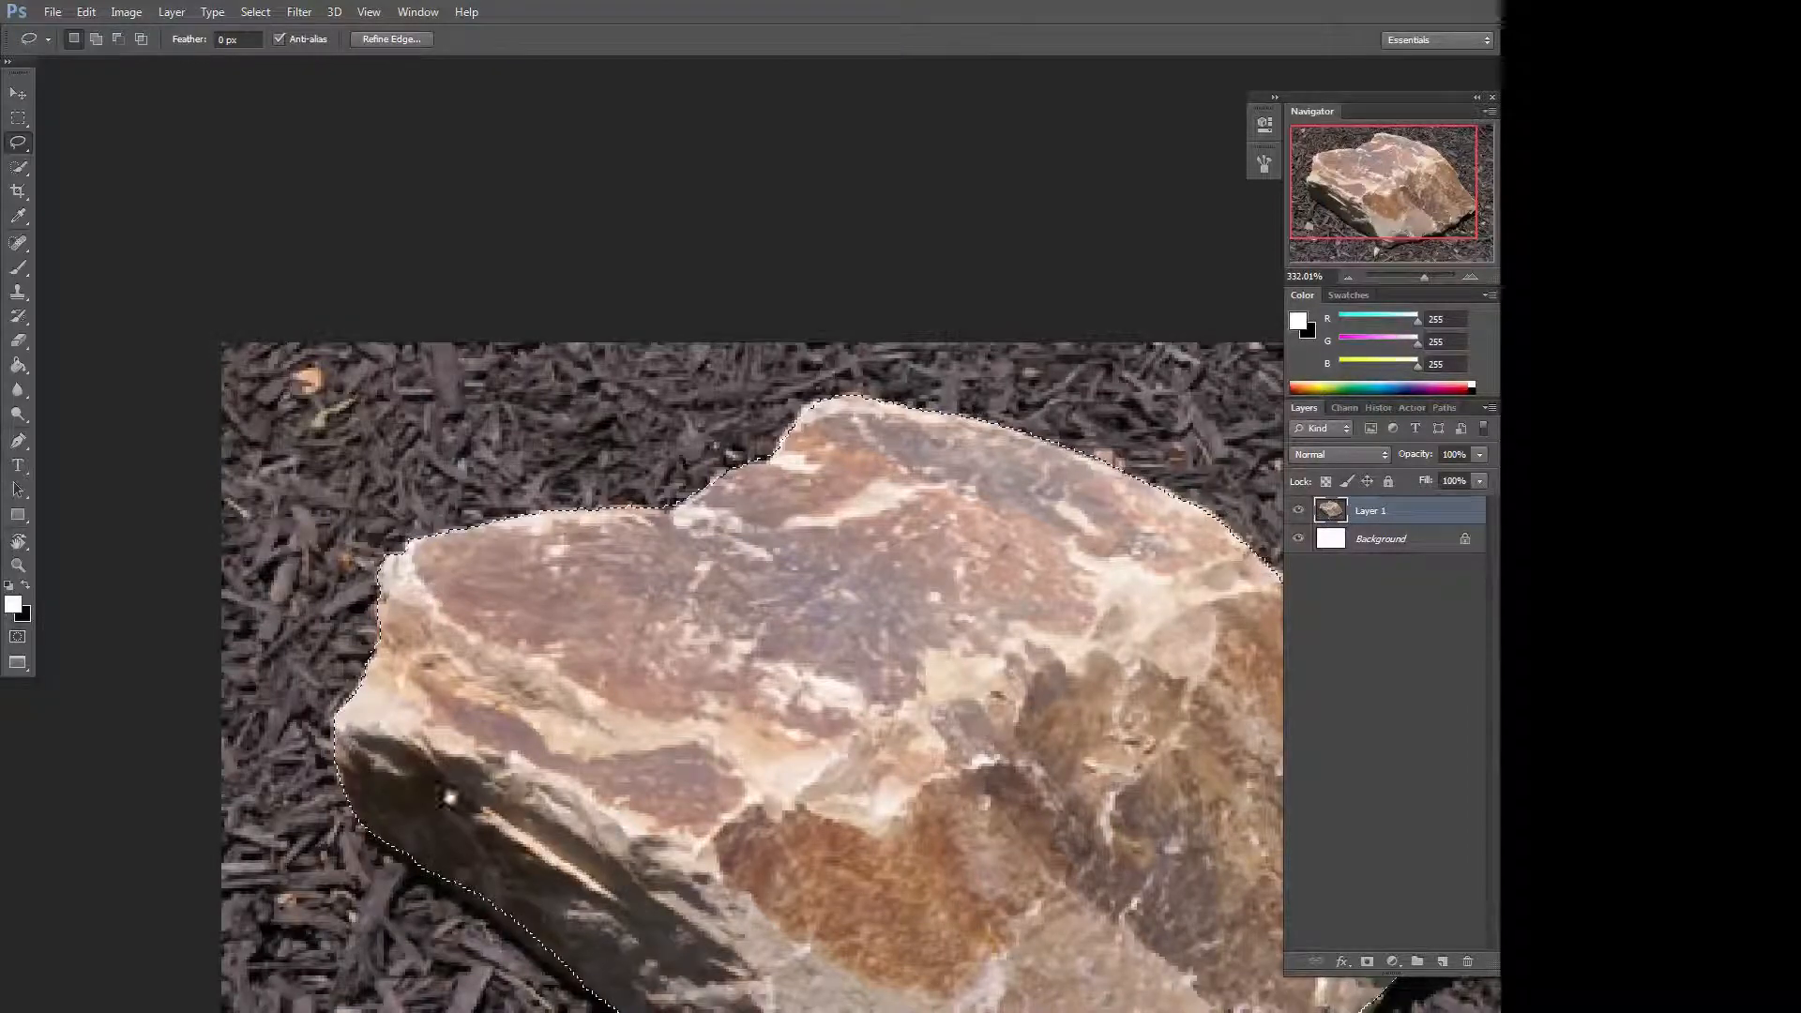
mouse_move(659, 693)
mouse_down()
mouse_move(596, 690)
mouse_move(665, 676)
mouse_up()
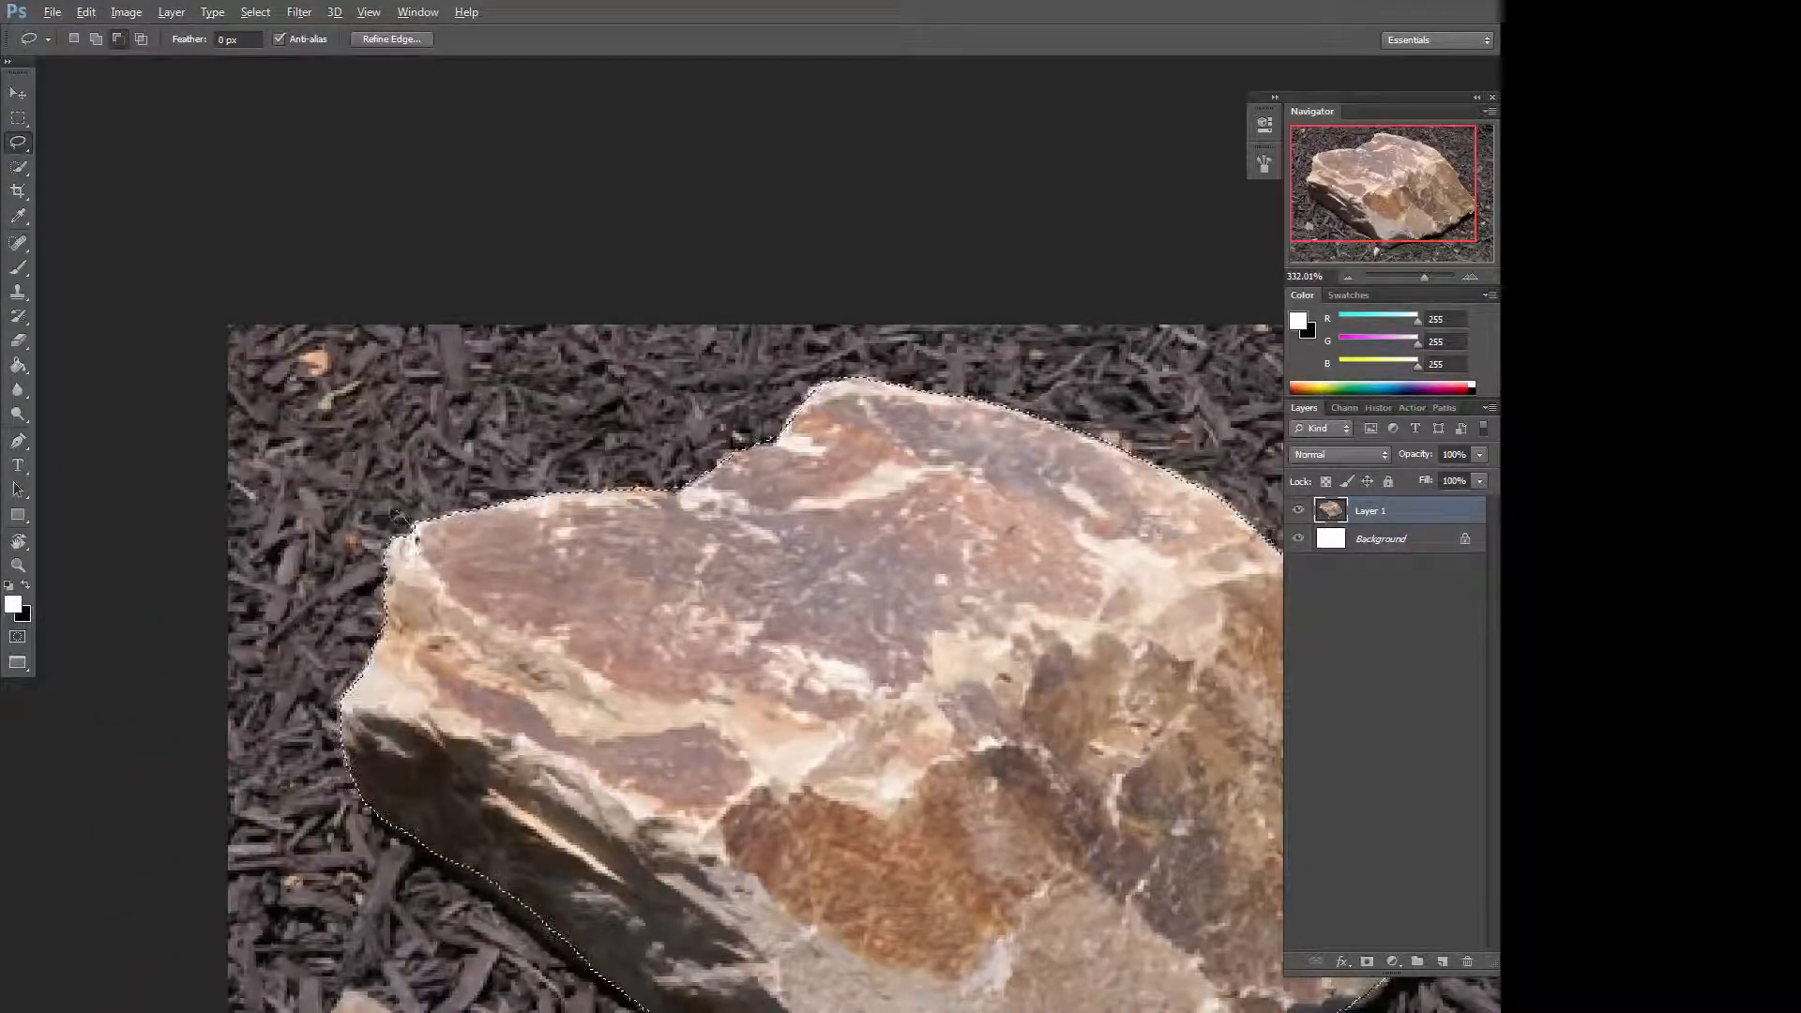
drag(424, 584, 362, 671)
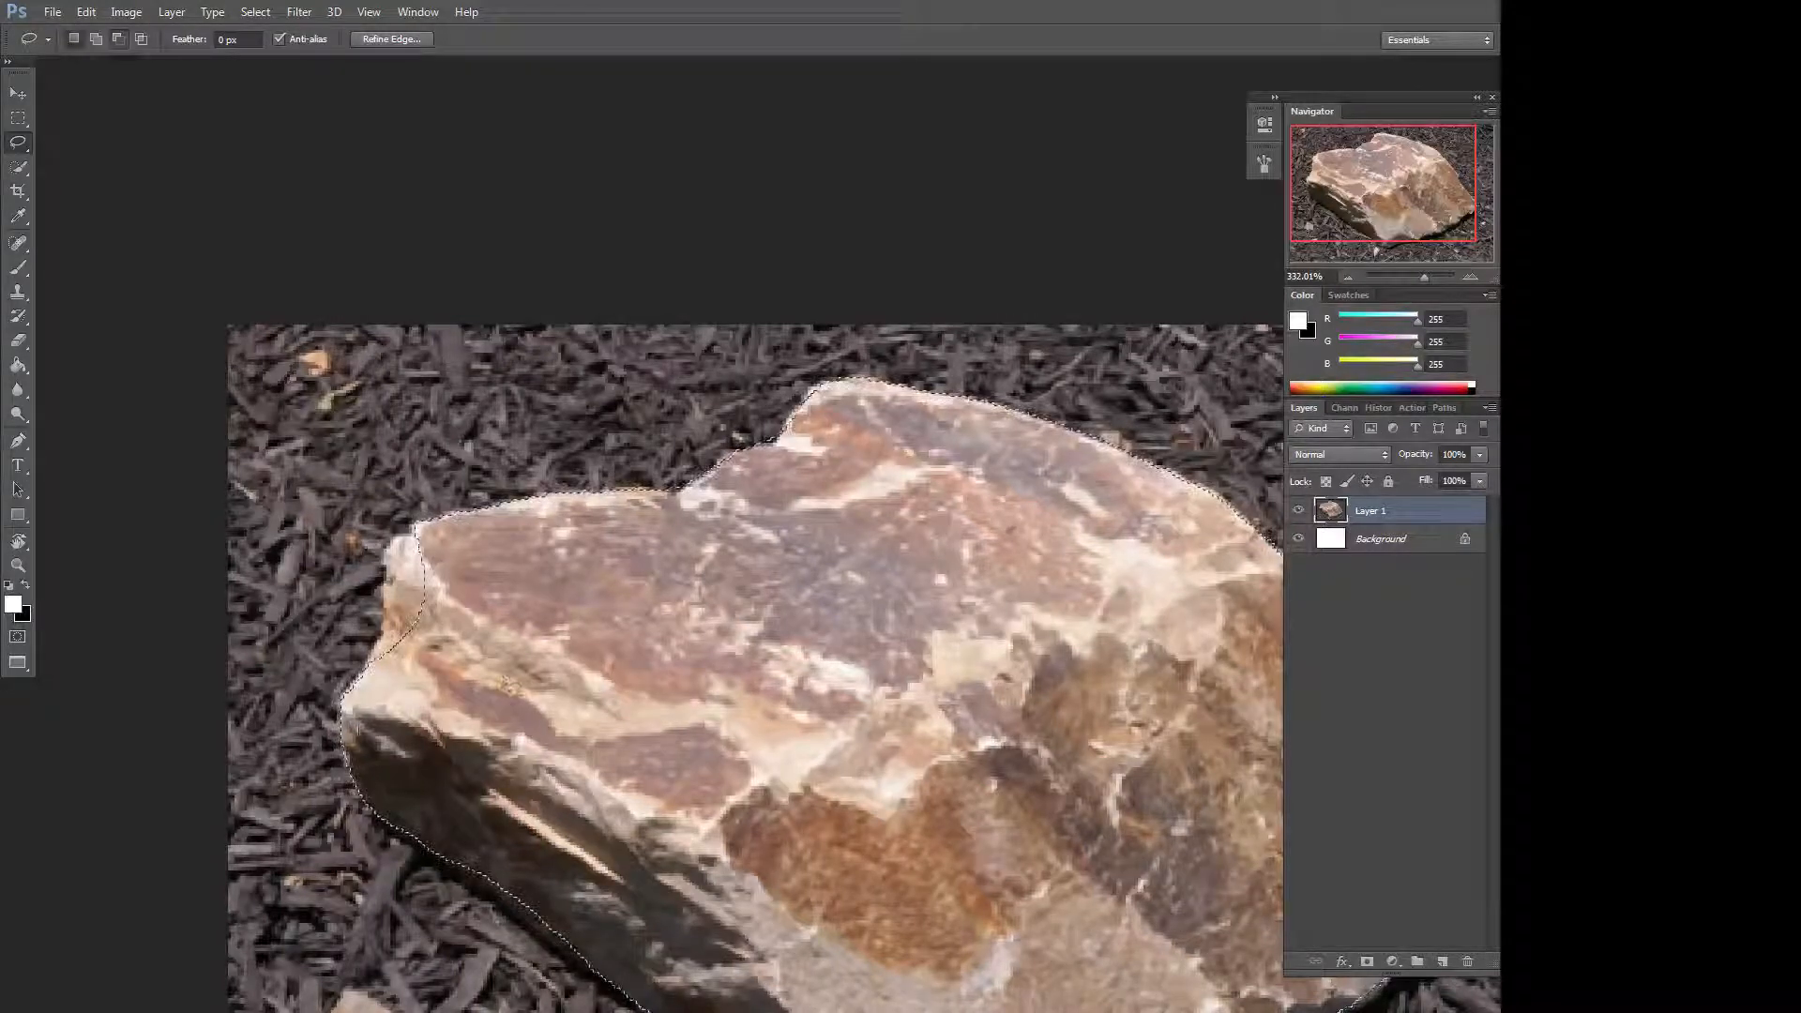
key(shift)
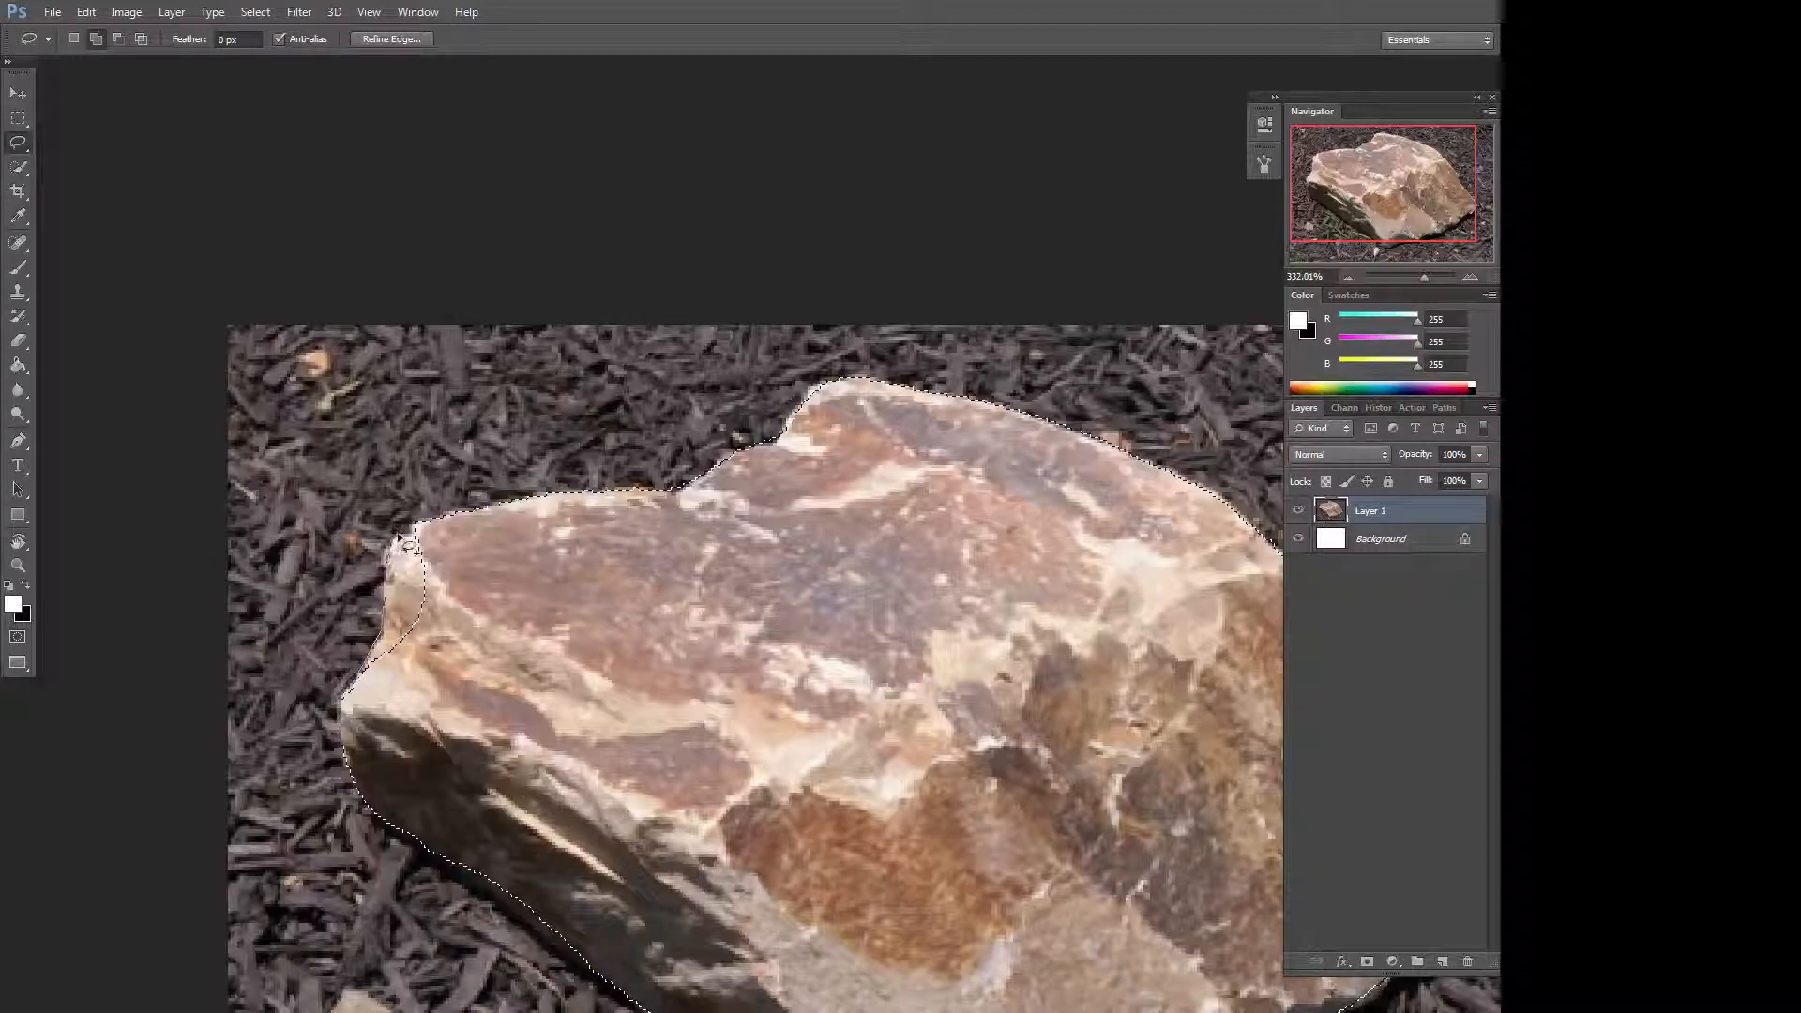
drag(400, 538, 416, 523)
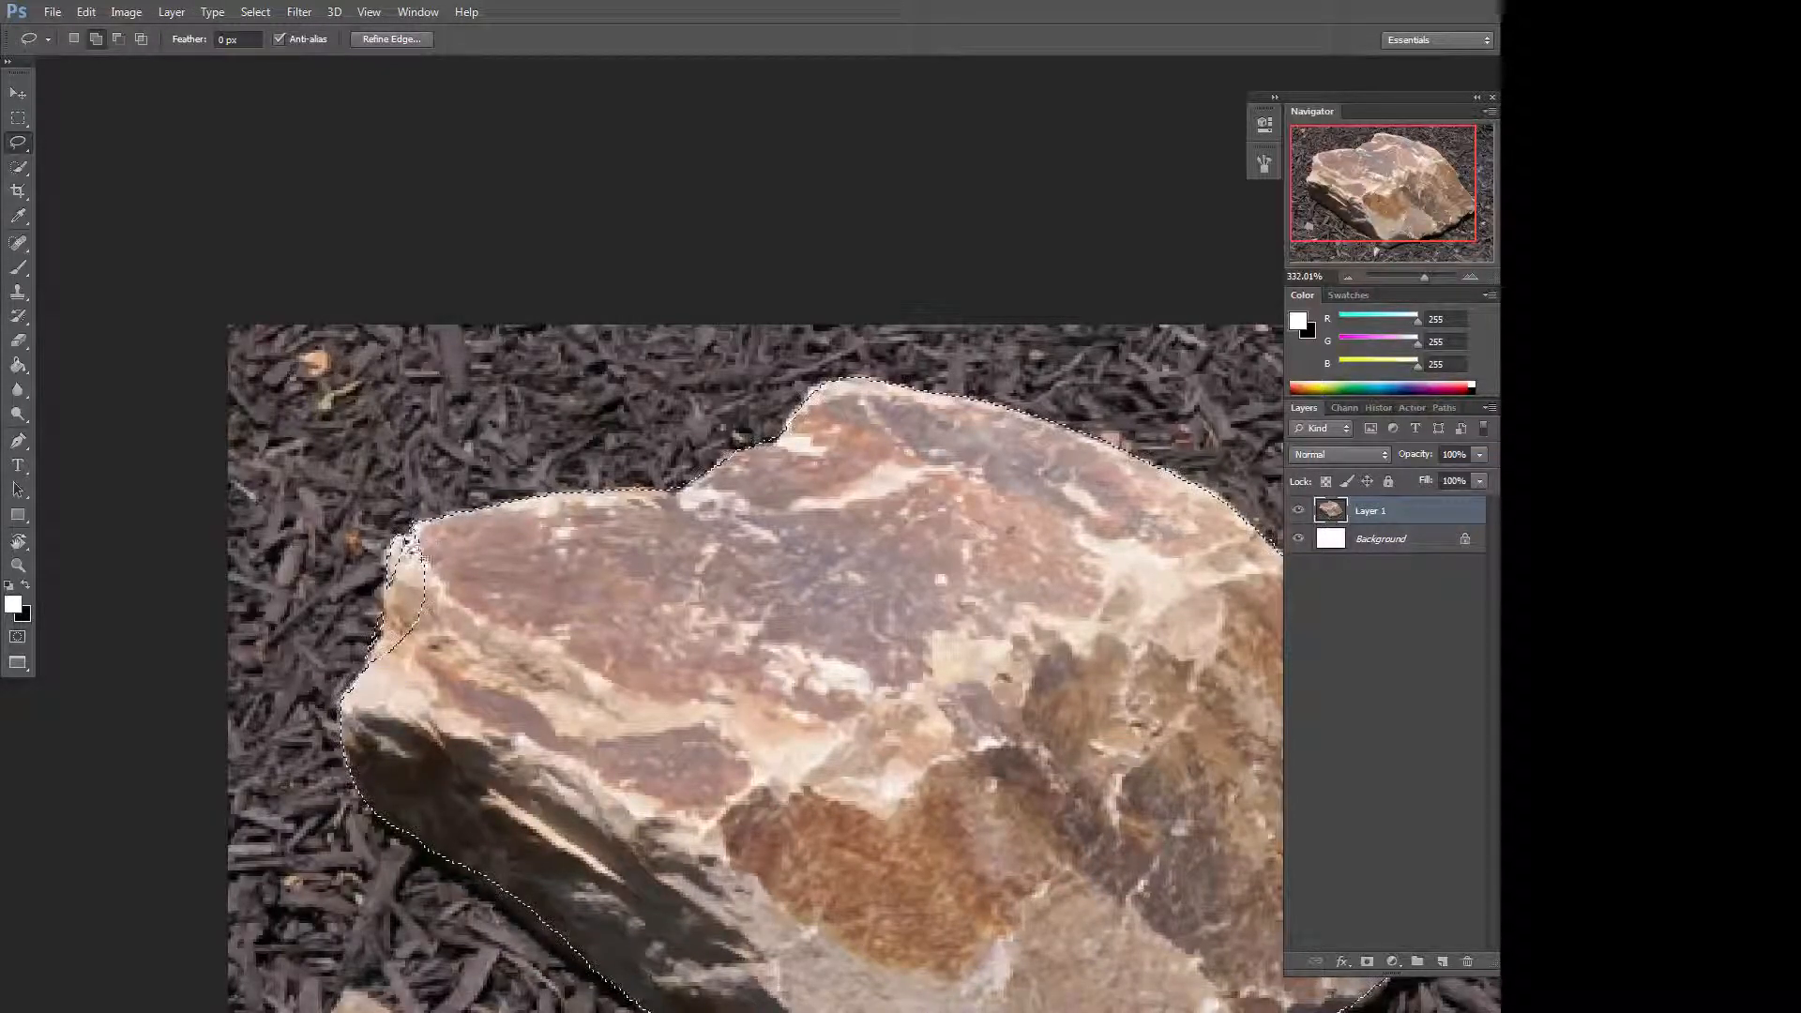
mouse_move(378, 661)
mouse_down()
mouse_move(425, 667)
mouse_move(482, 576)
mouse_move(418, 532)
mouse_up()
drag(1145, 566, 838, 431)
drag(1424, 278, 1418, 278)
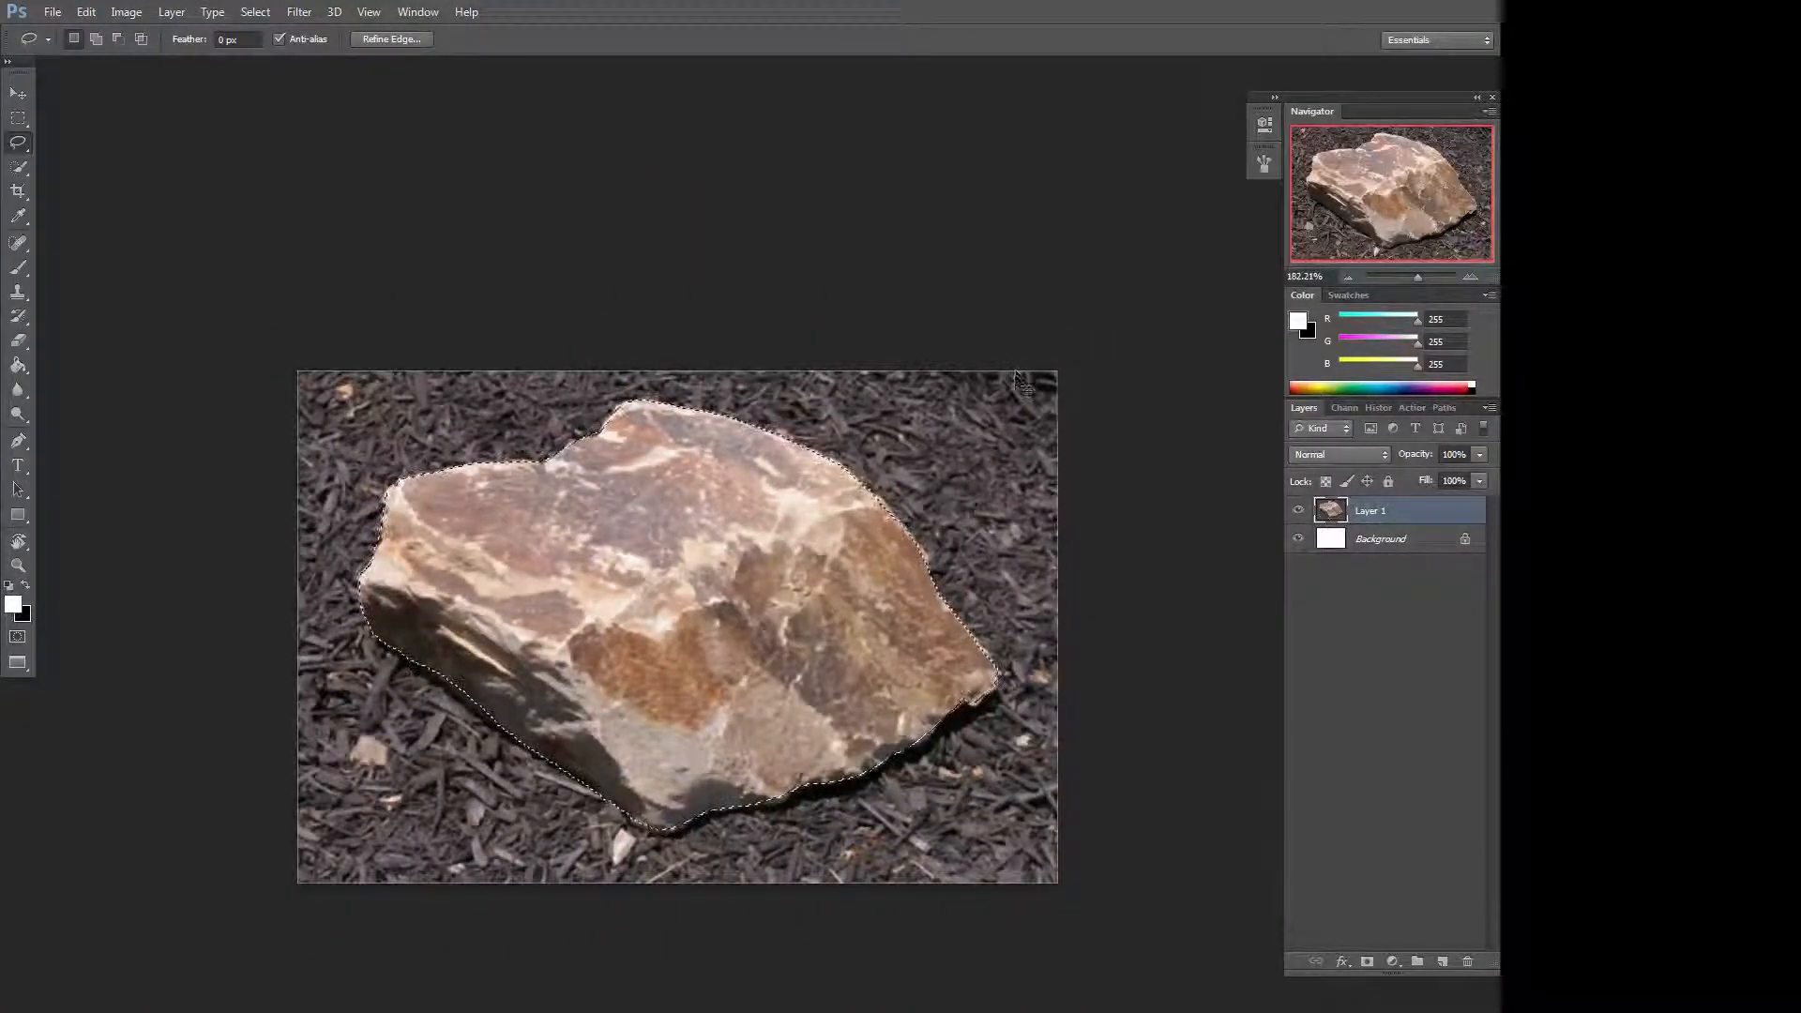
Fill the selected rock area on Layer 1 with white and deselect it.
key(Delete)
key(ctrl+d)
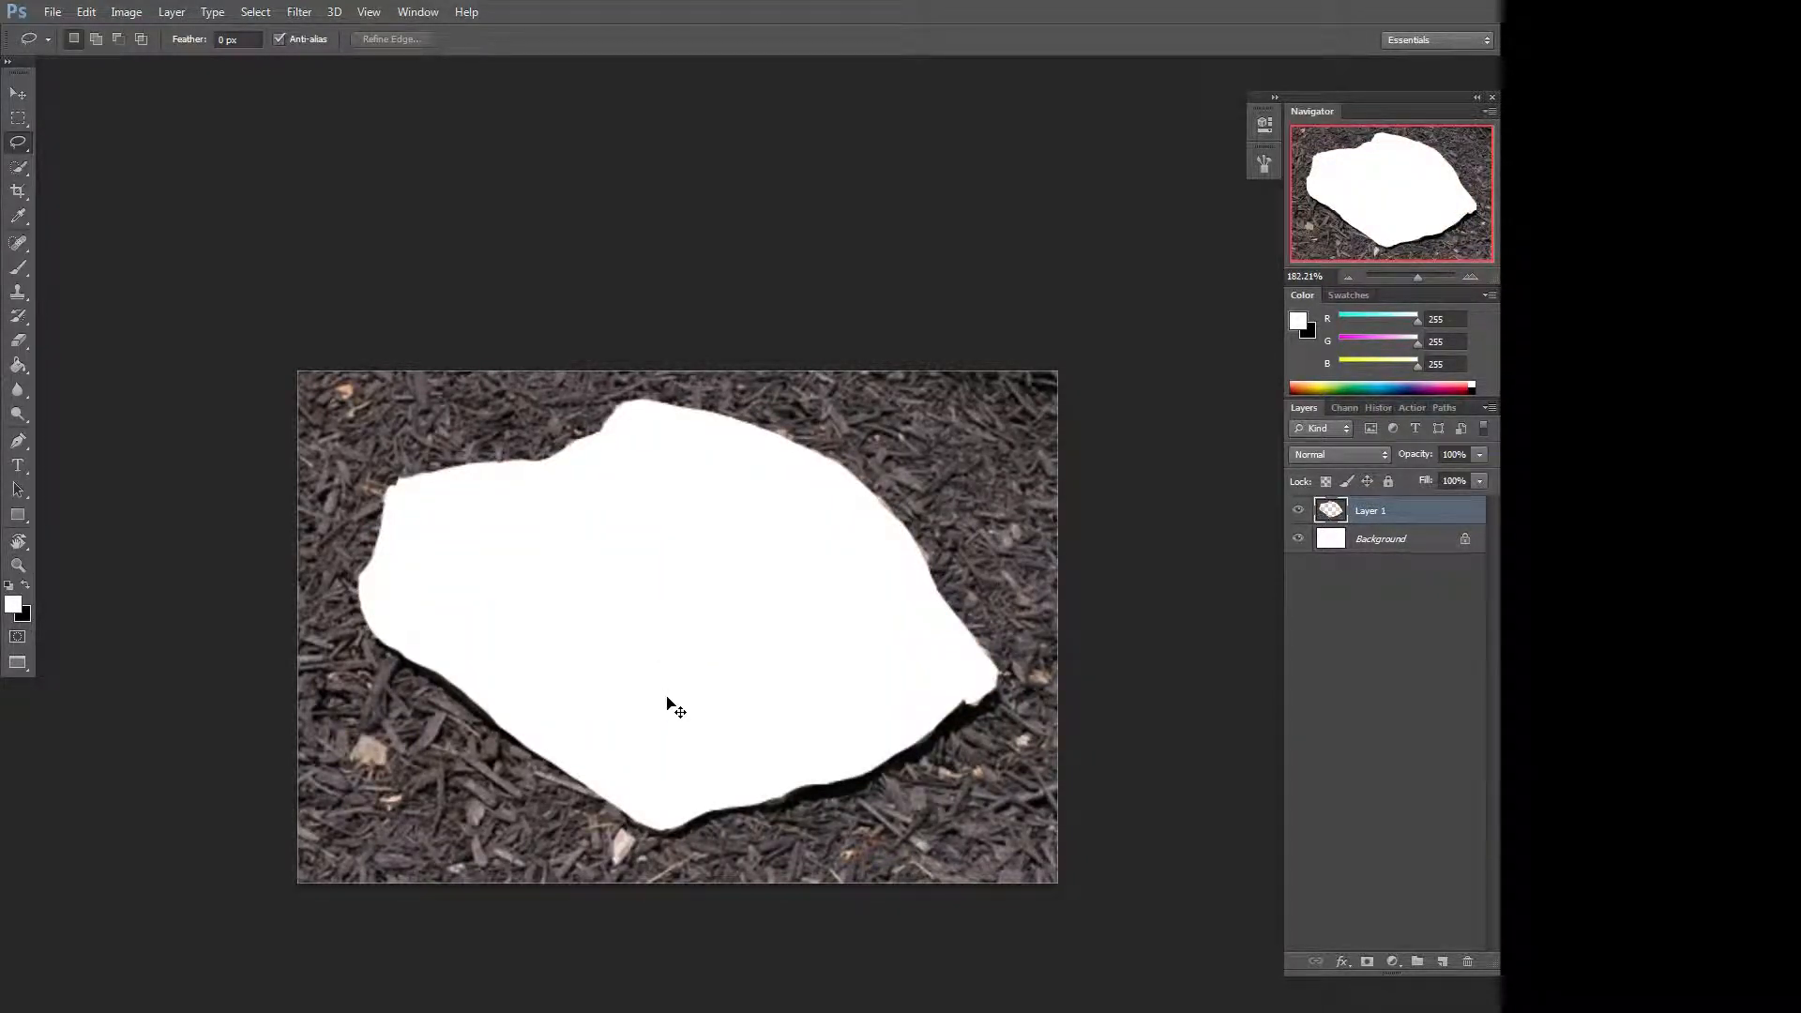
Paste the copied rock as a new layer and hide Layer 1.
key(ctrl+v)
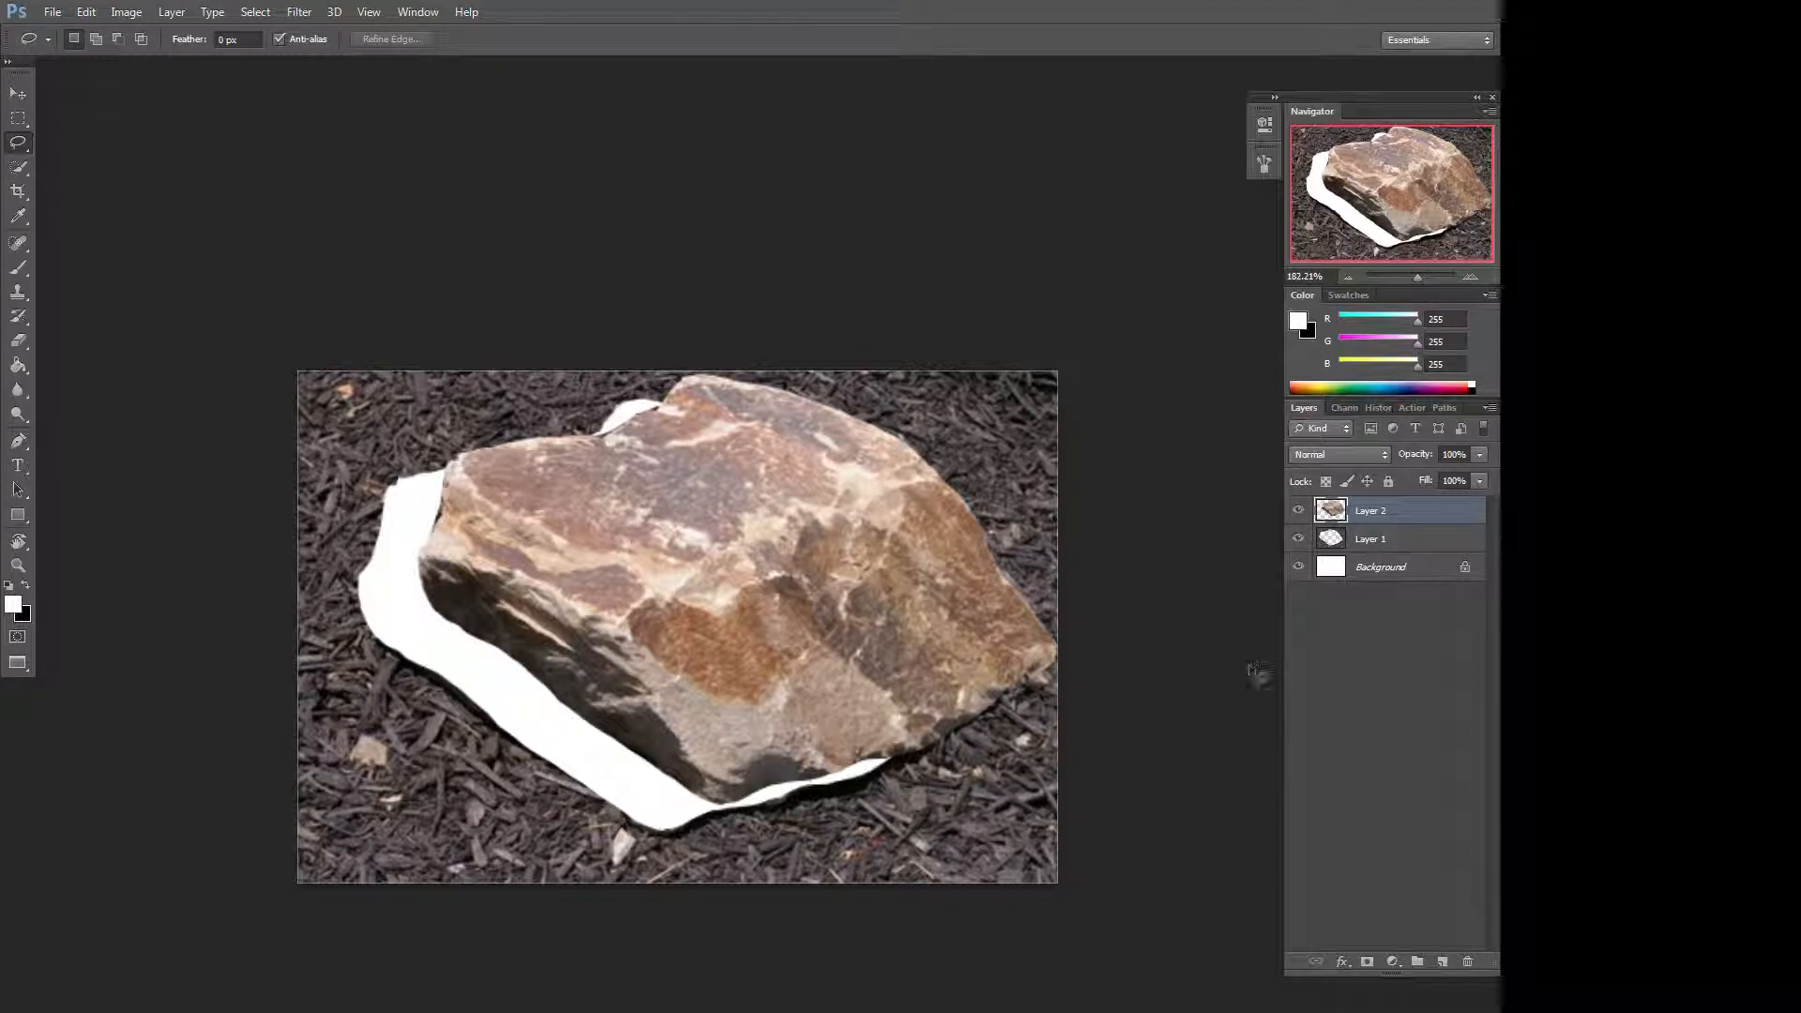
click(1299, 539)
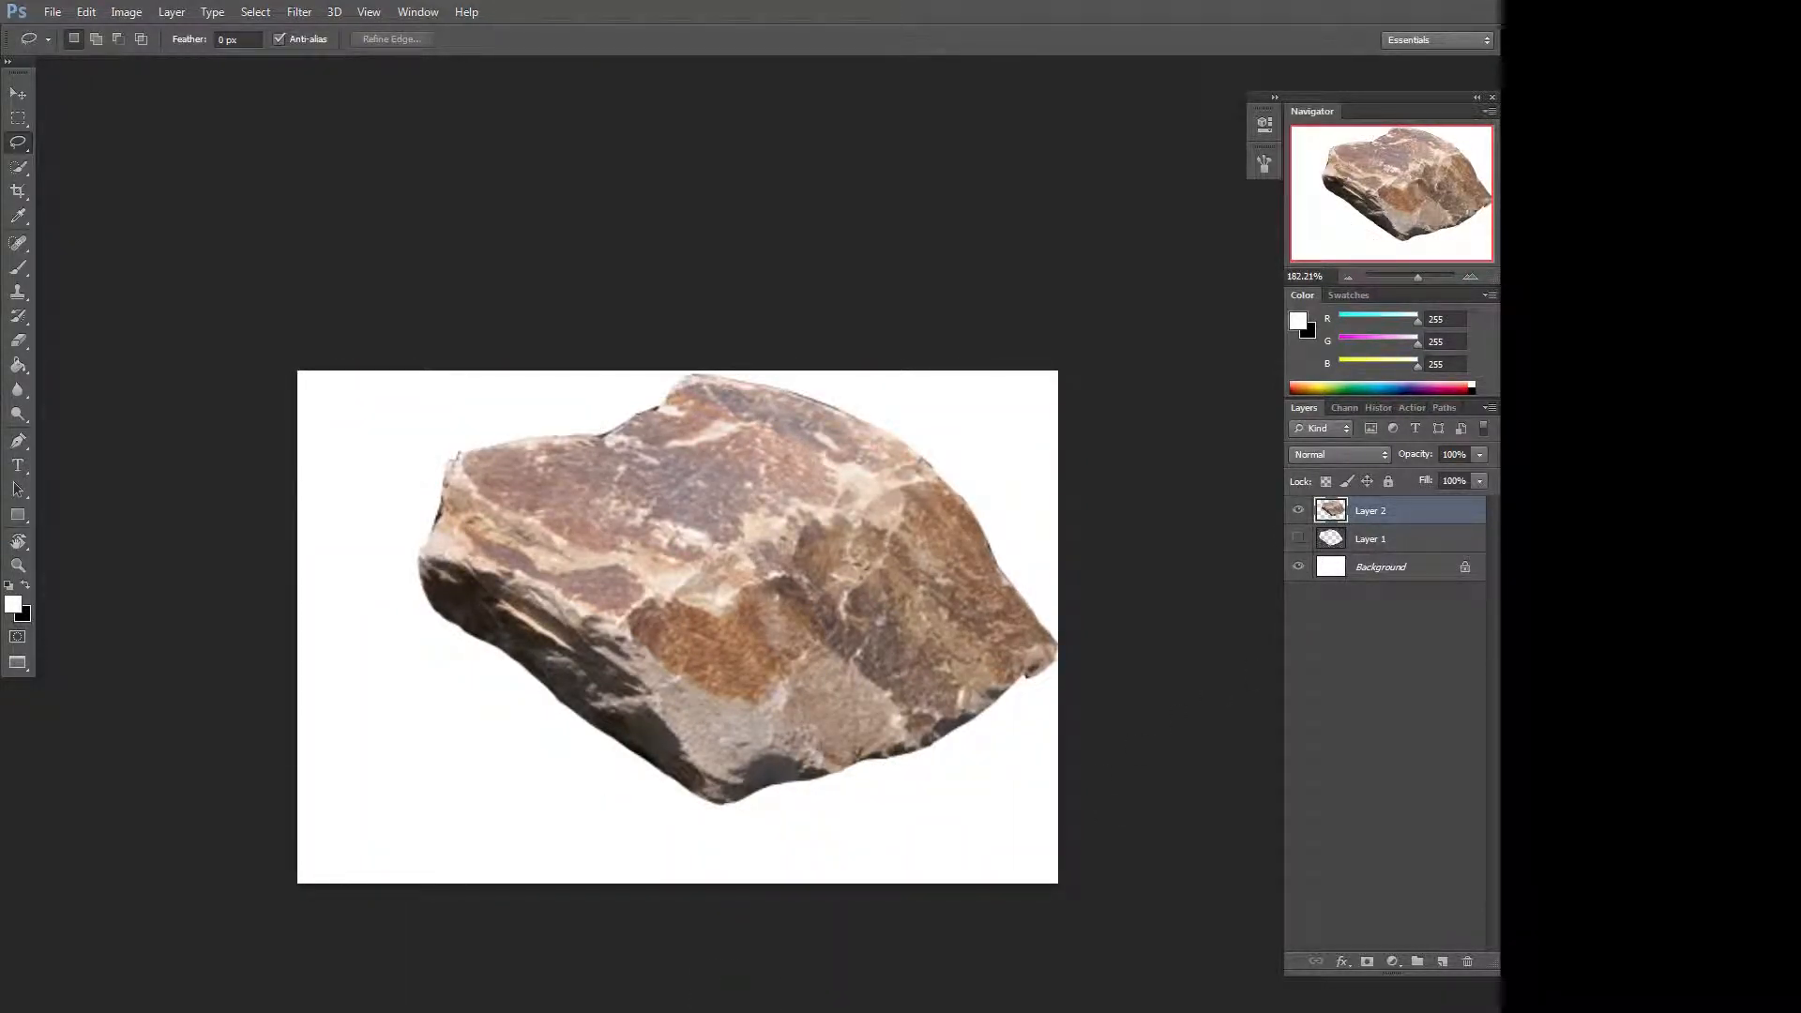
Move the pasted rock, then scale and rotate it about 40° into an upright diagonal with Free Transform.
key(v)
mouse_move(829, 691)
mouse_down()
mouse_move(765, 713)
mouse_move(757, 699)
mouse_up()
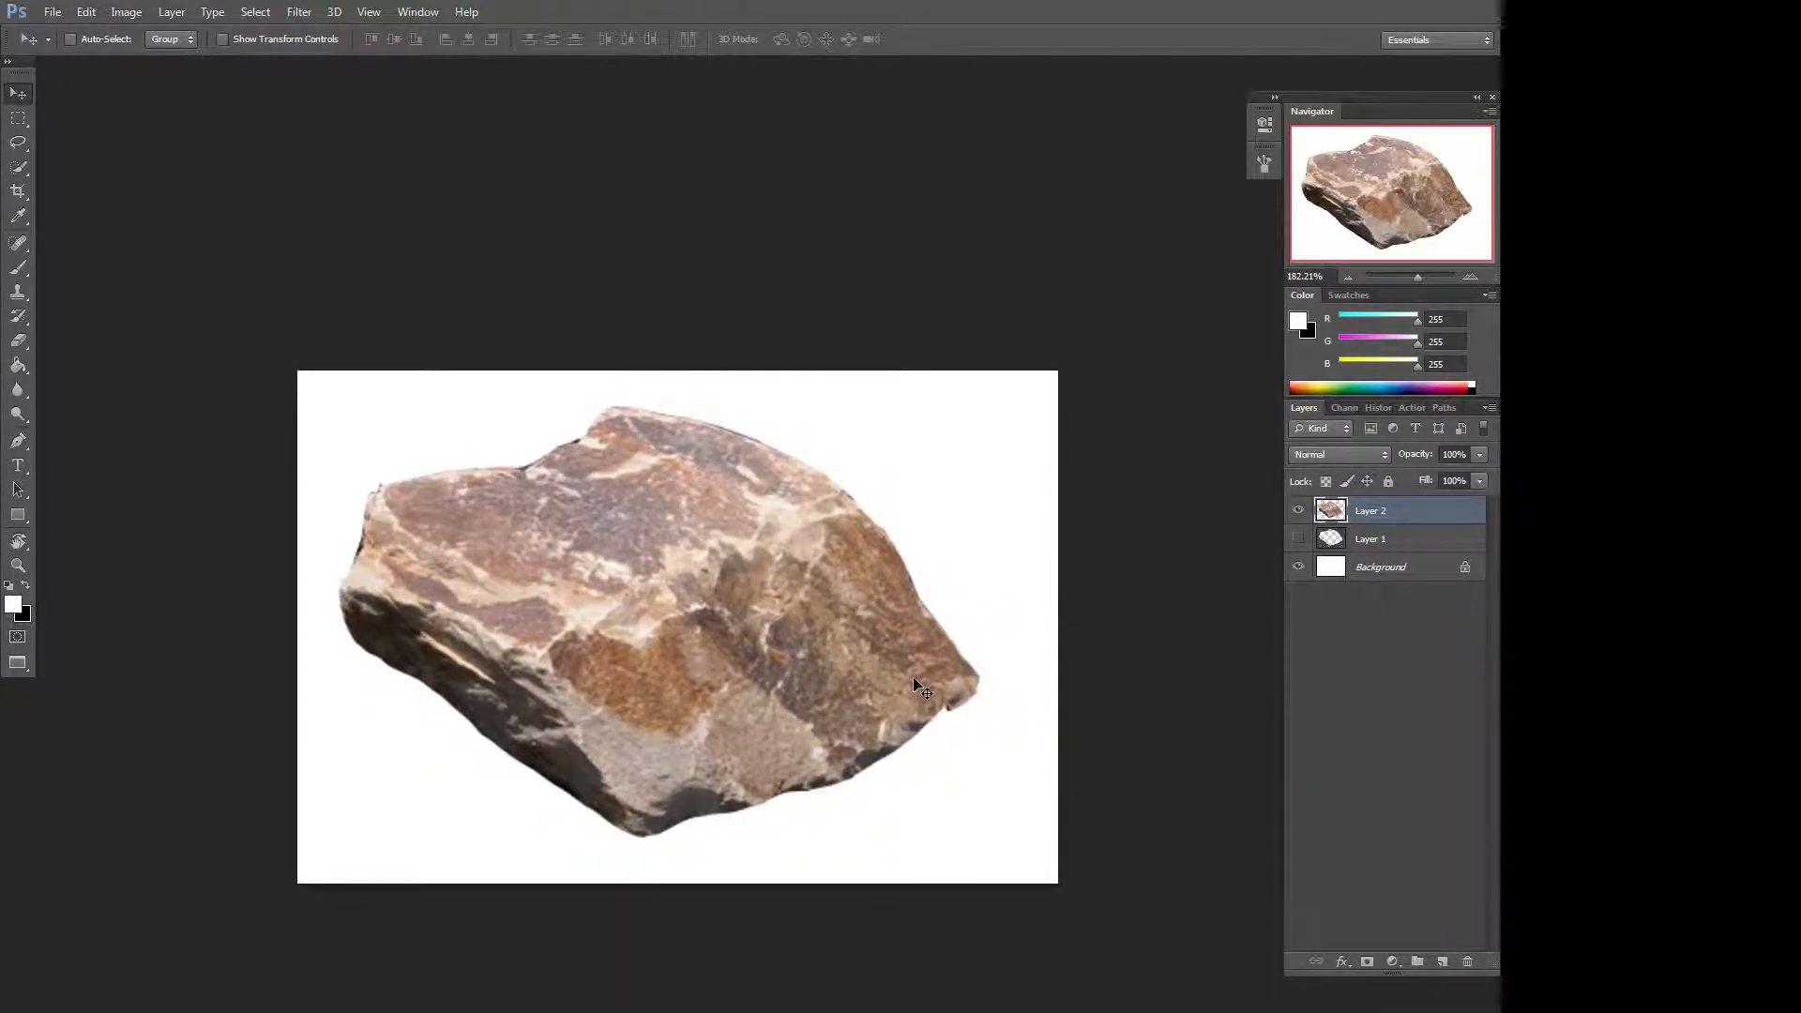
key(ctrl+t)
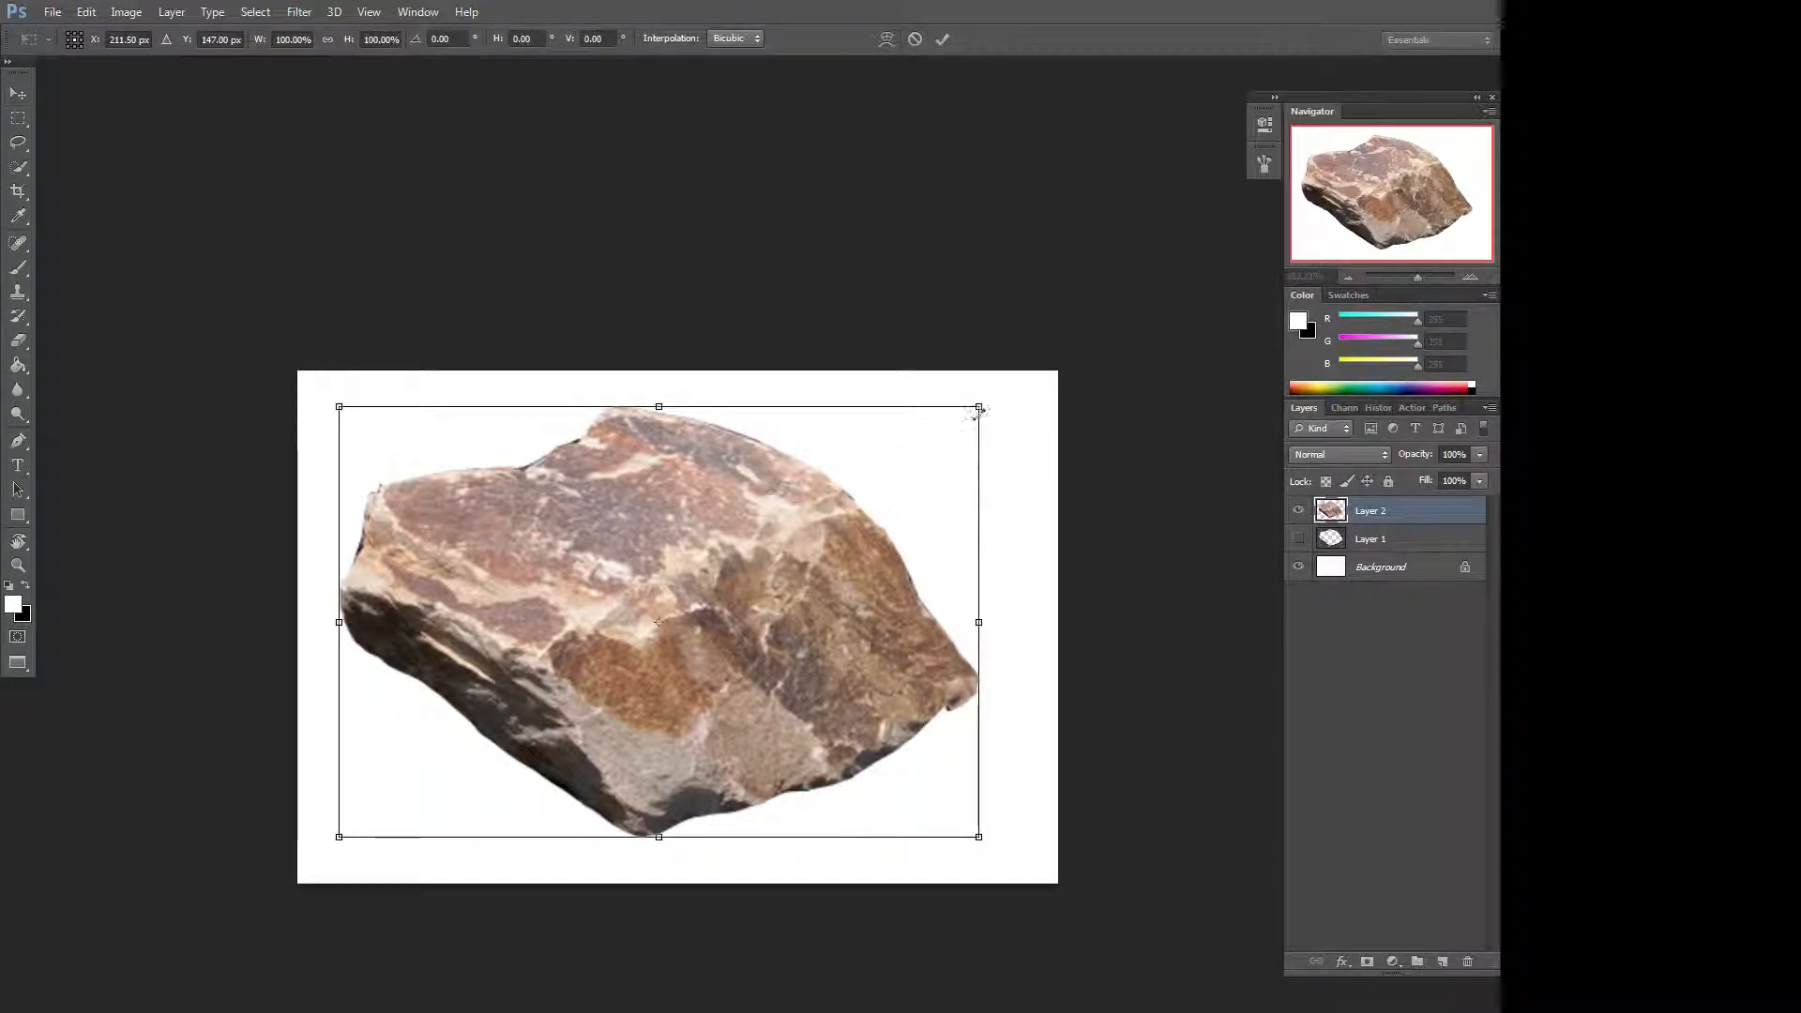
drag(984, 405, 927, 677)
drag(762, 673, 698, 627)
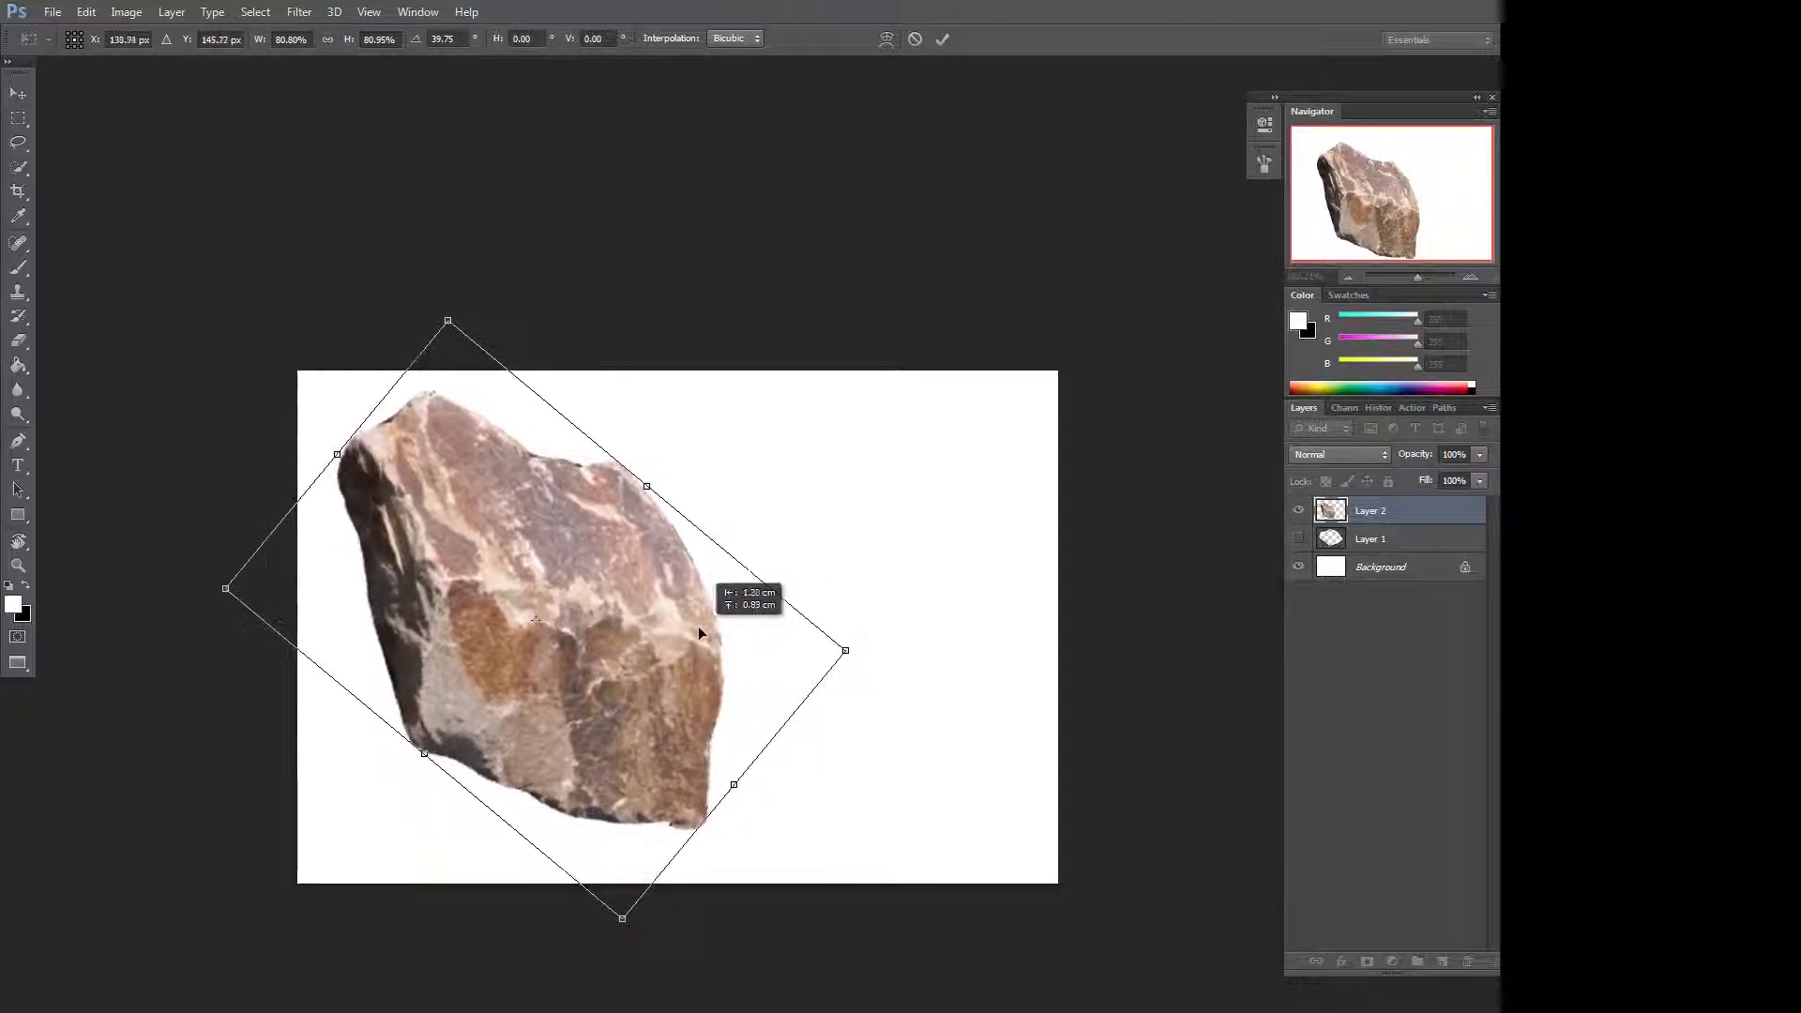
drag(820, 535, 702, 584)
key(Return)
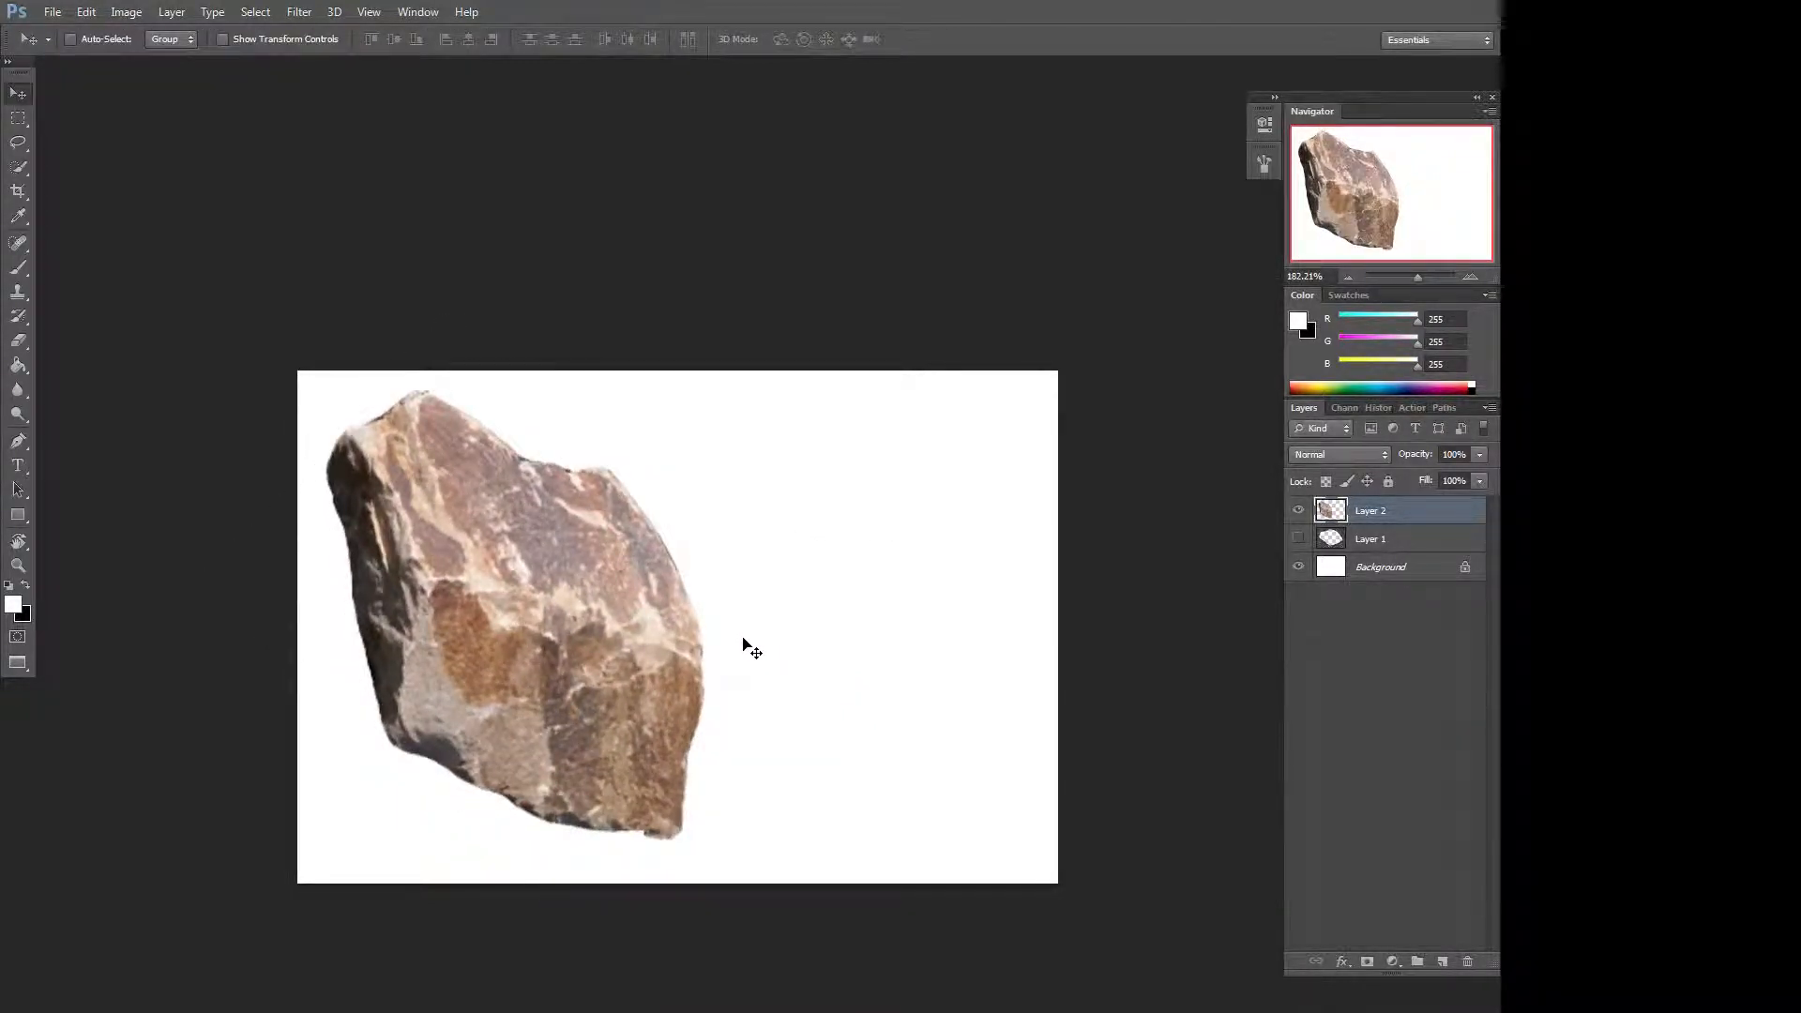
Crop the canvas to a roughly square rectangular selection around the rock.
key(c)
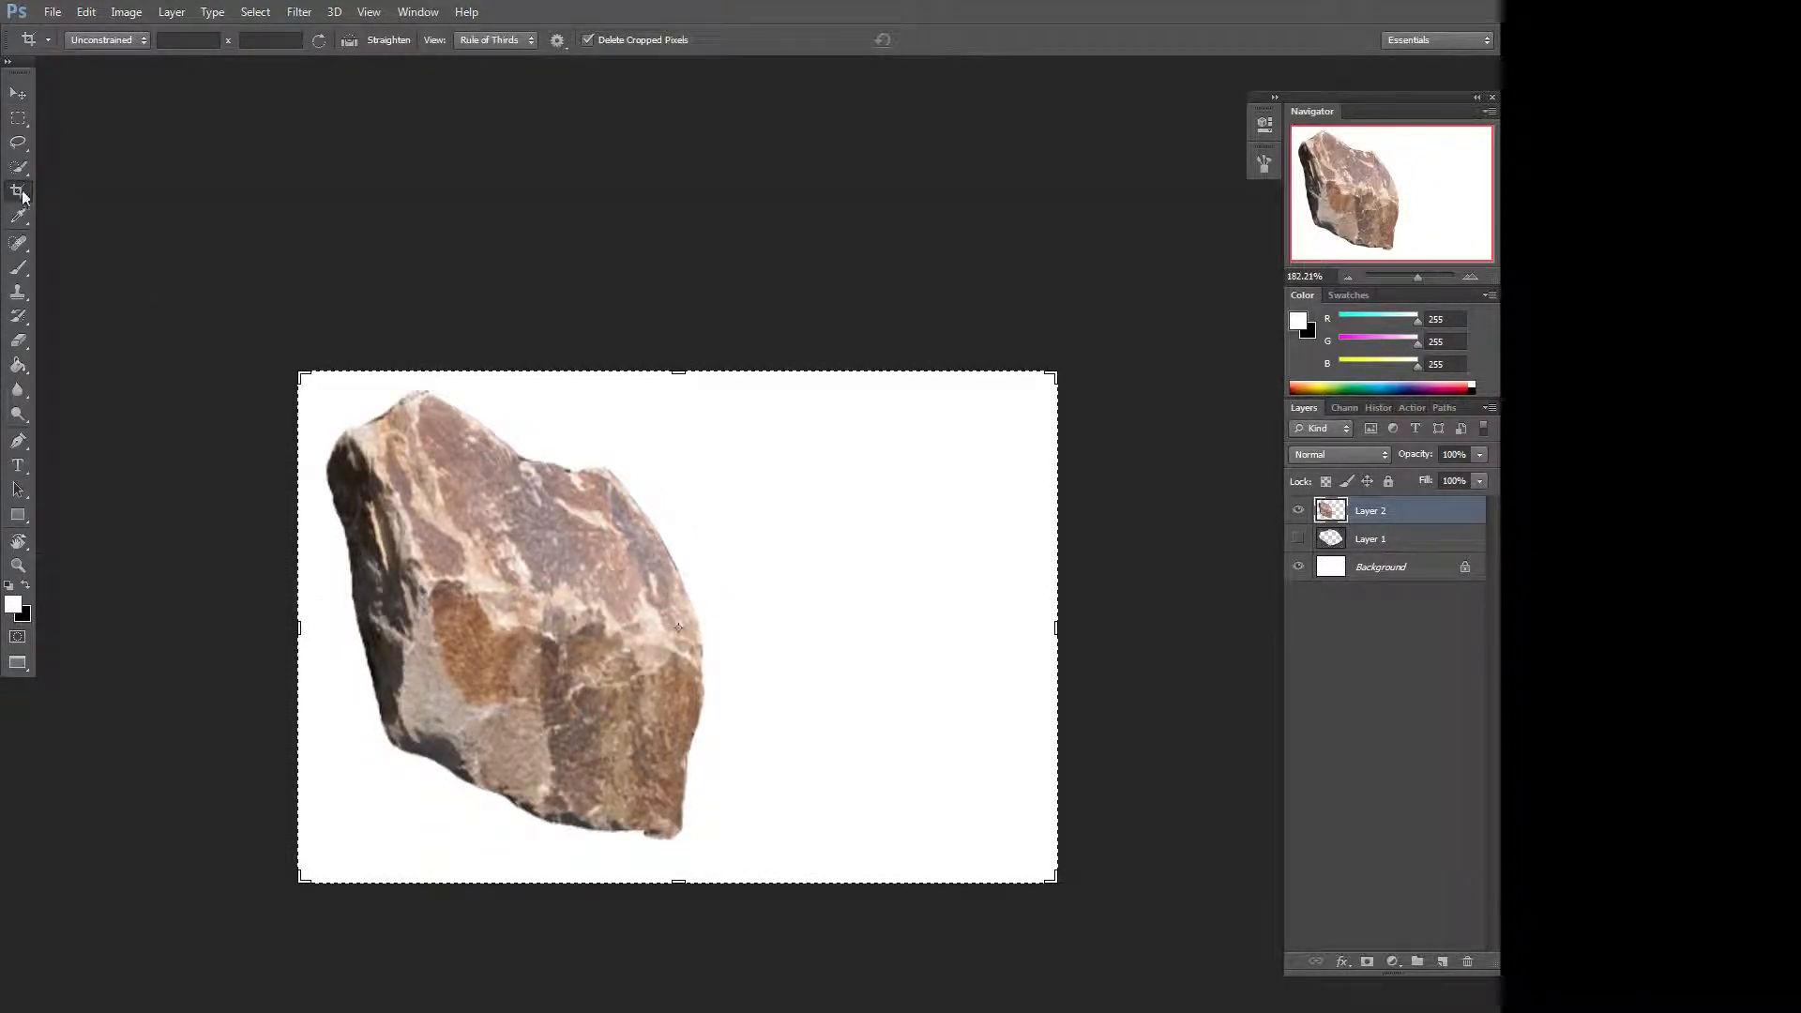
click(290, 362)
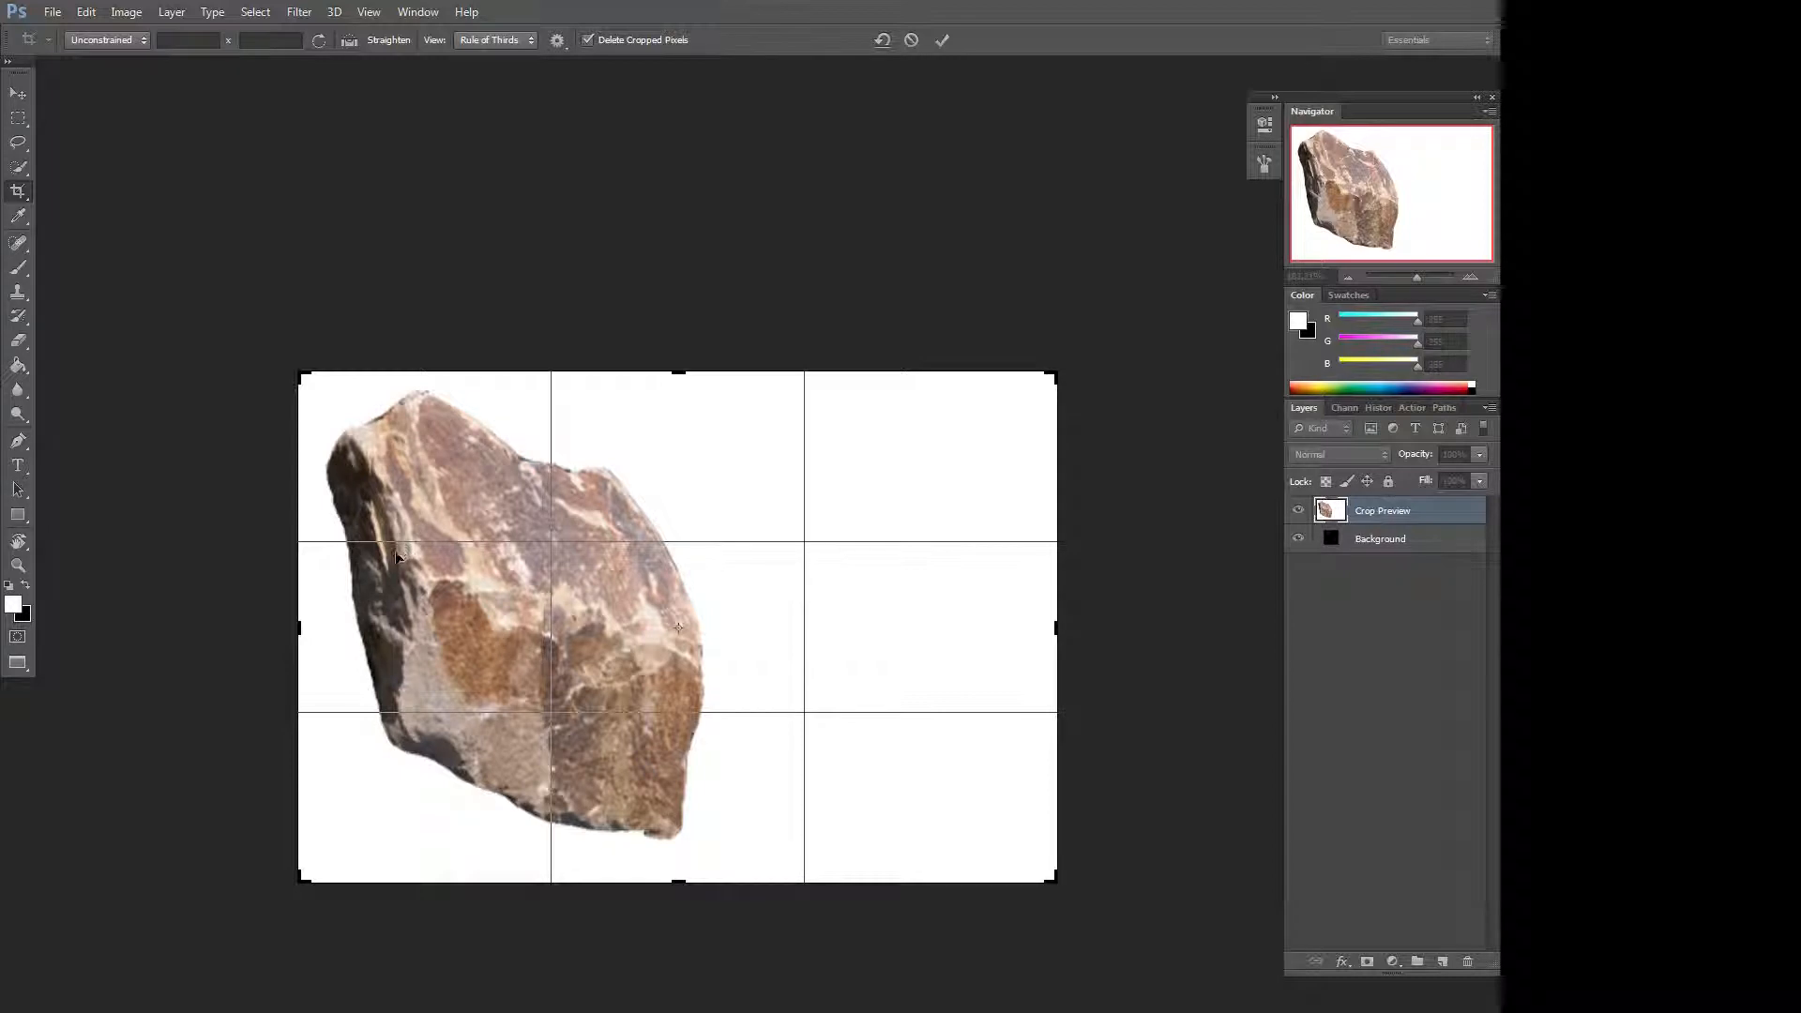
key(Return)
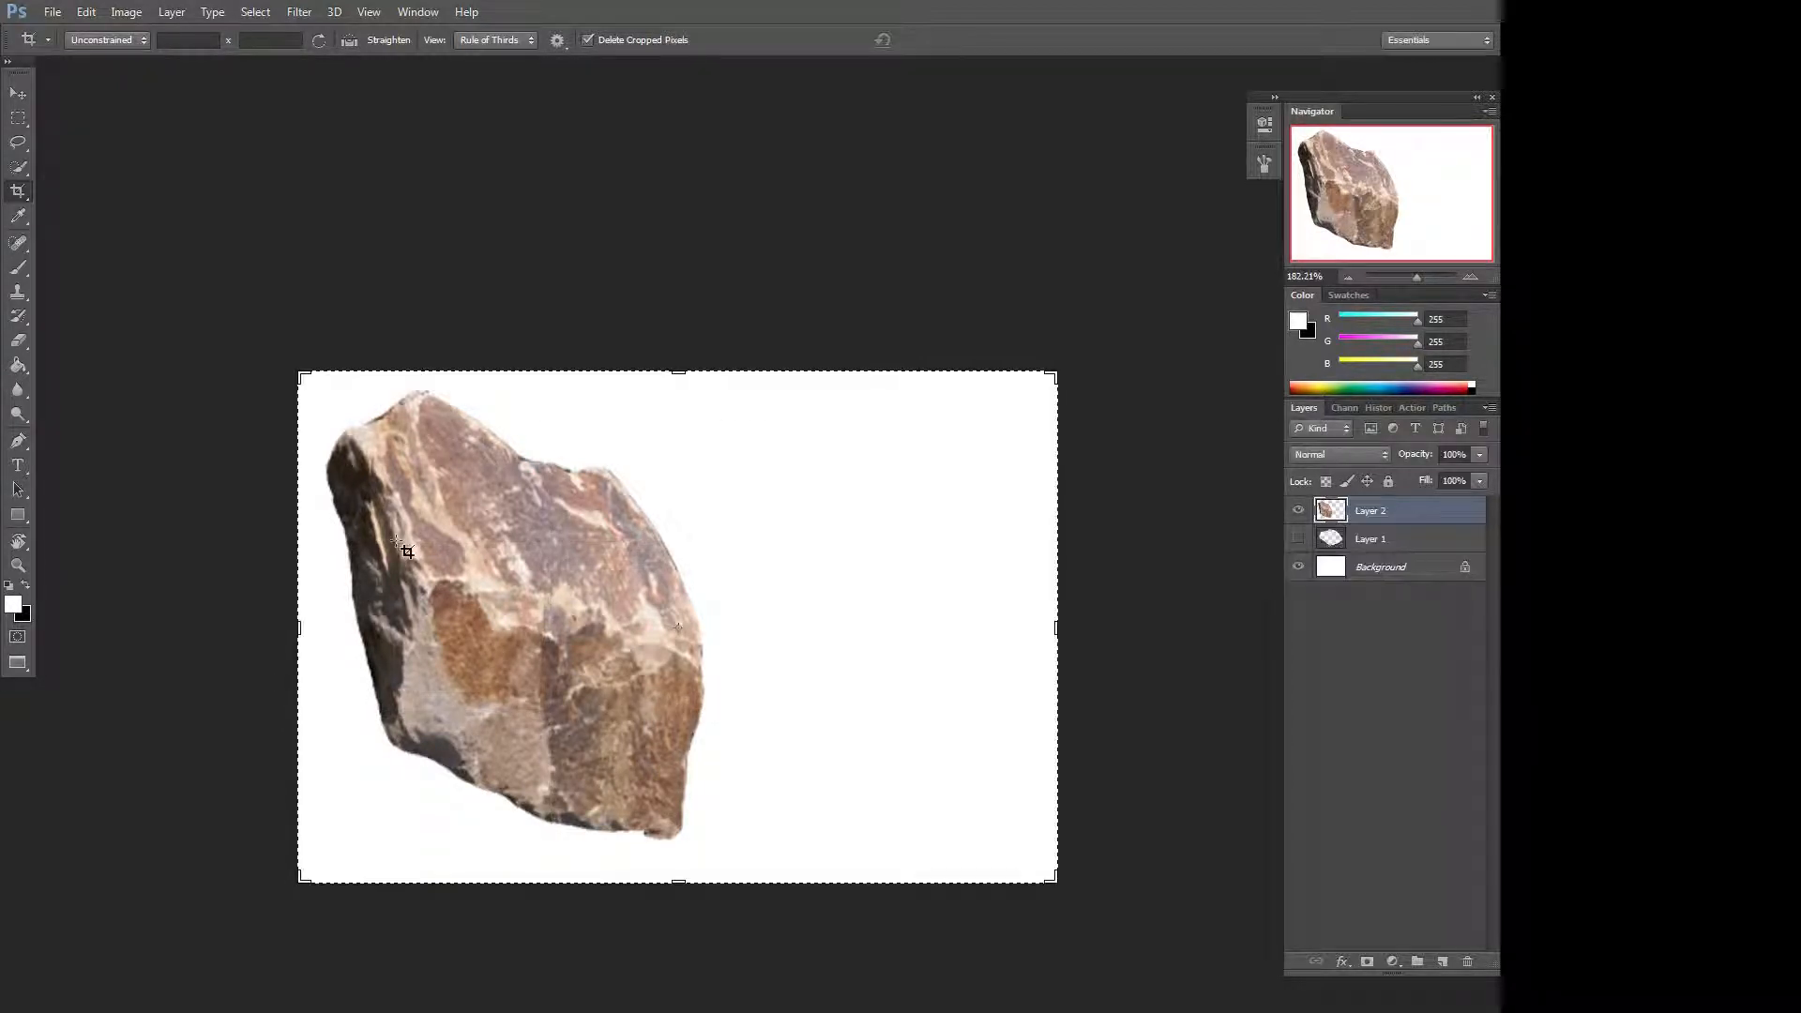
key(m)
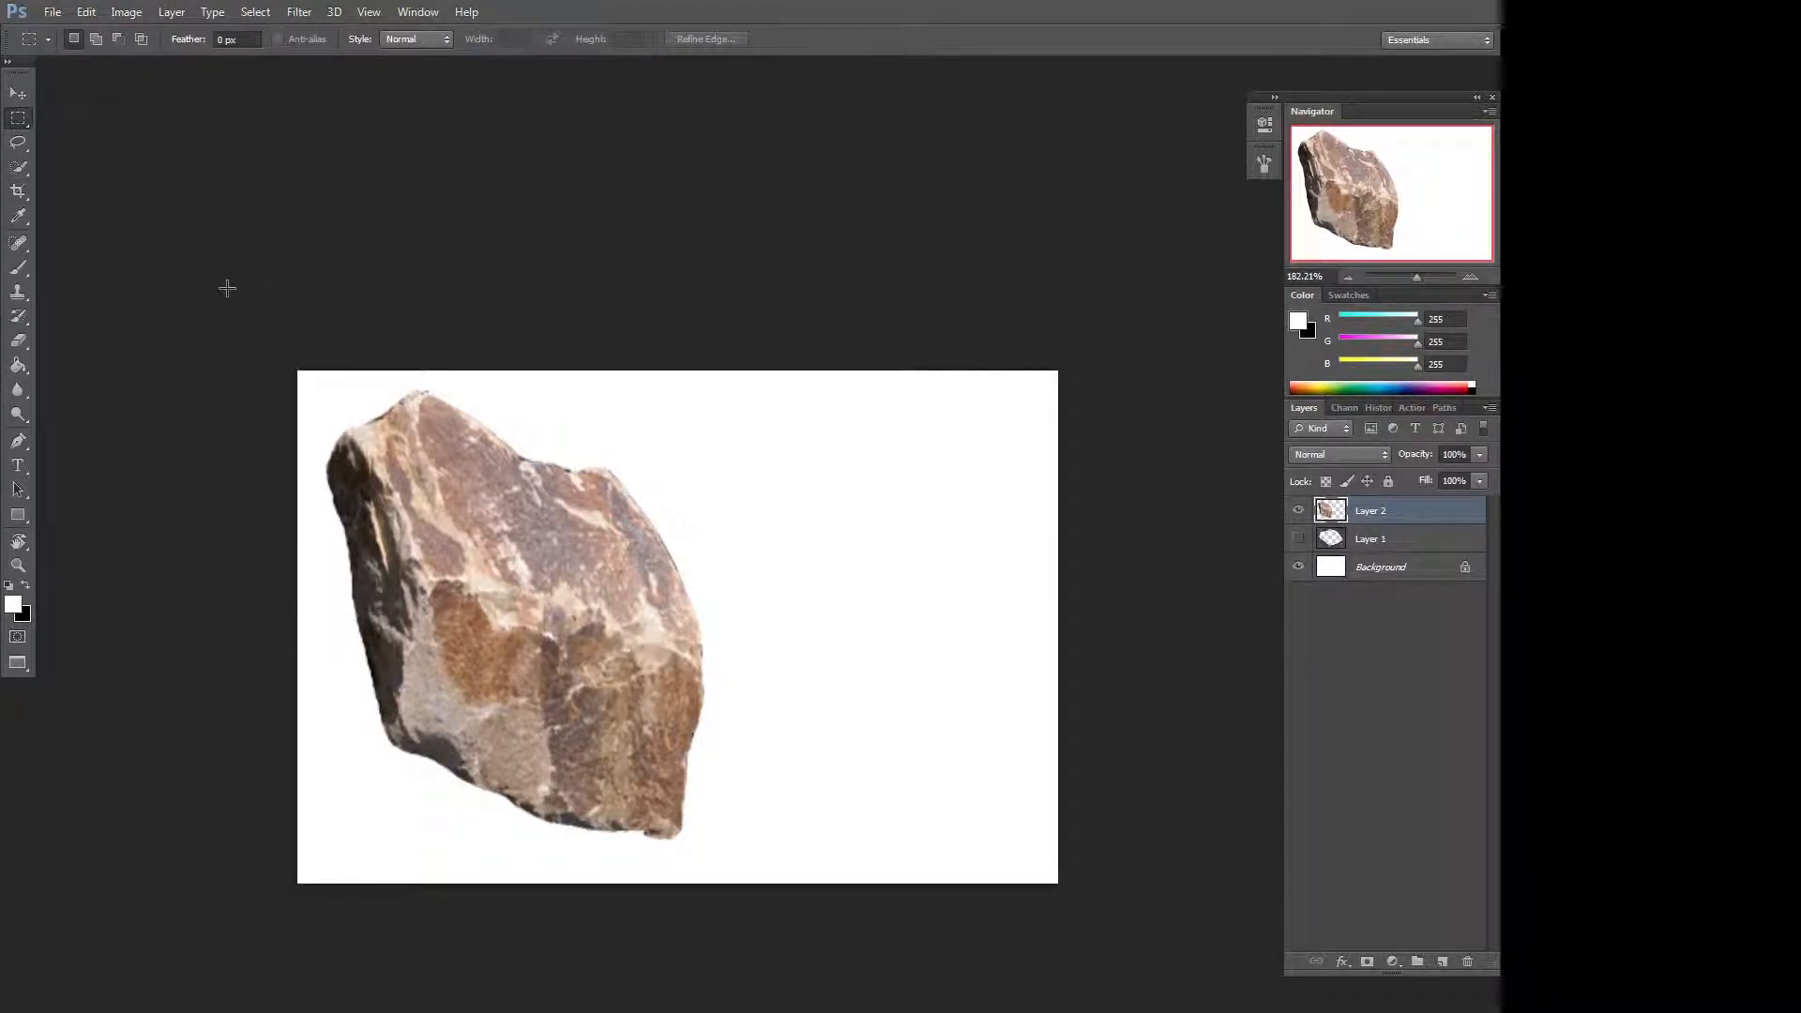
drag(299, 371, 1058, 543)
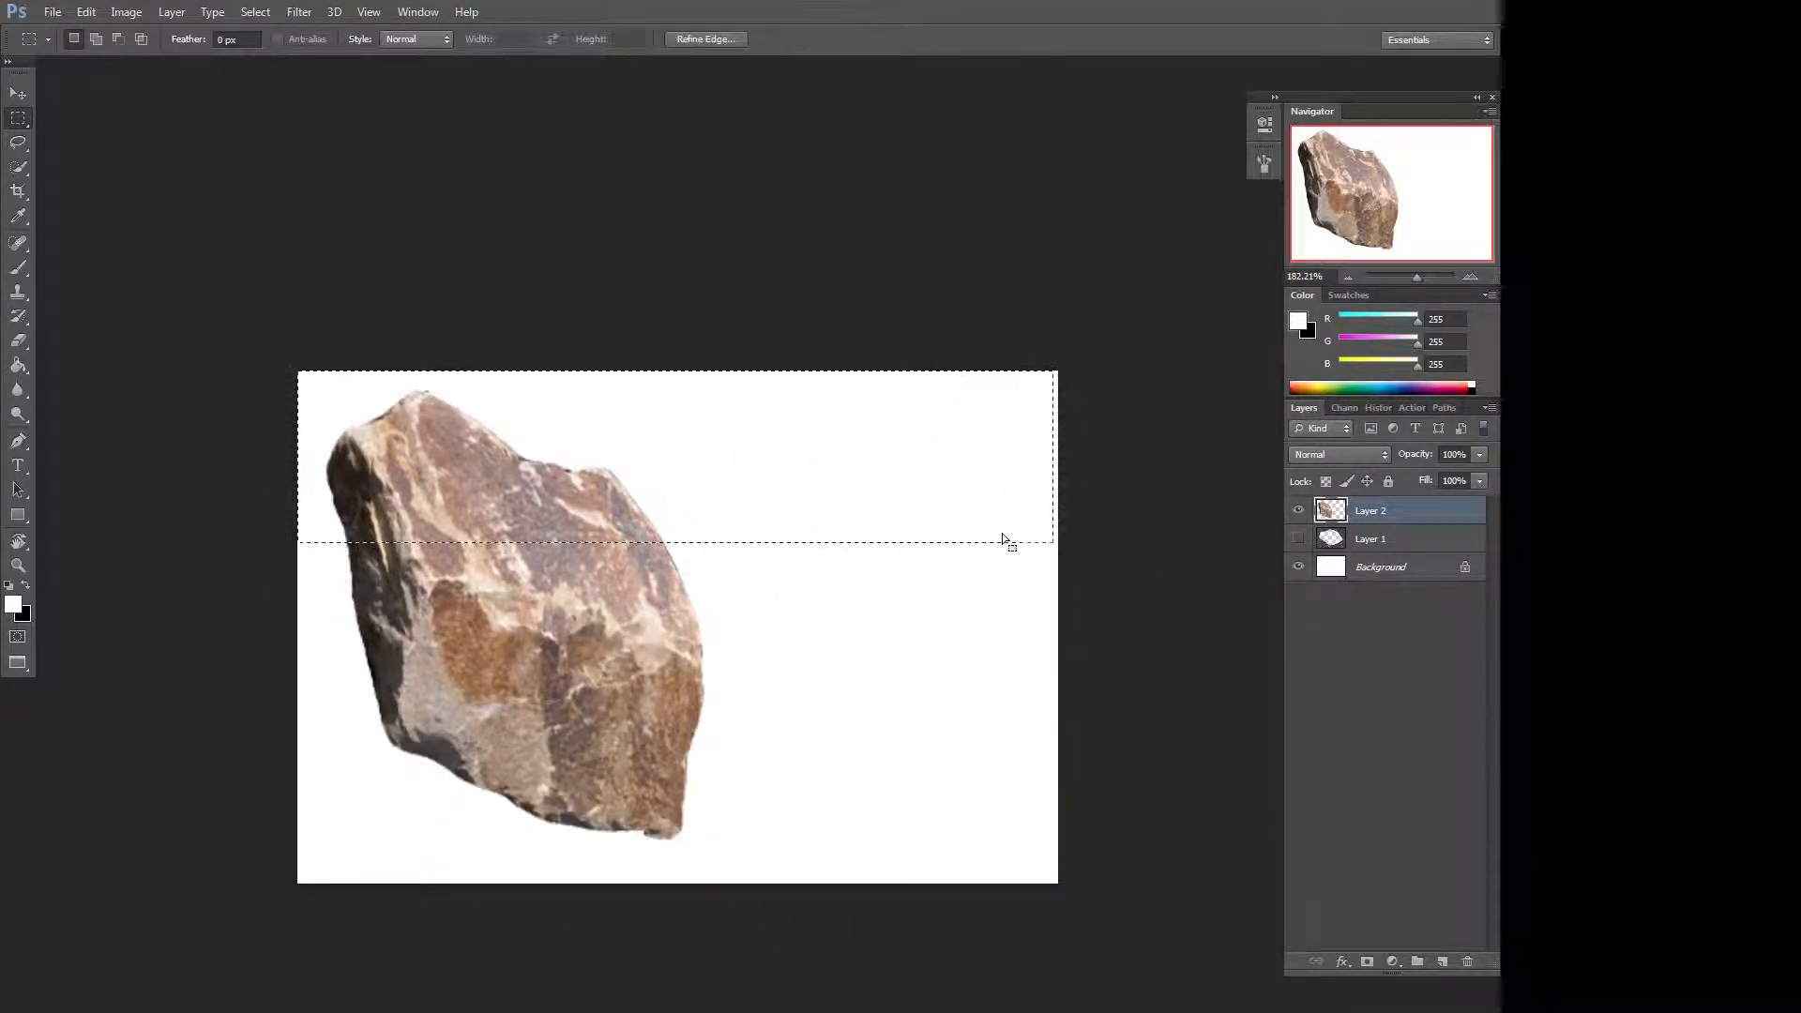
click(1001, 532)
drag(231, 286, 834, 1000)
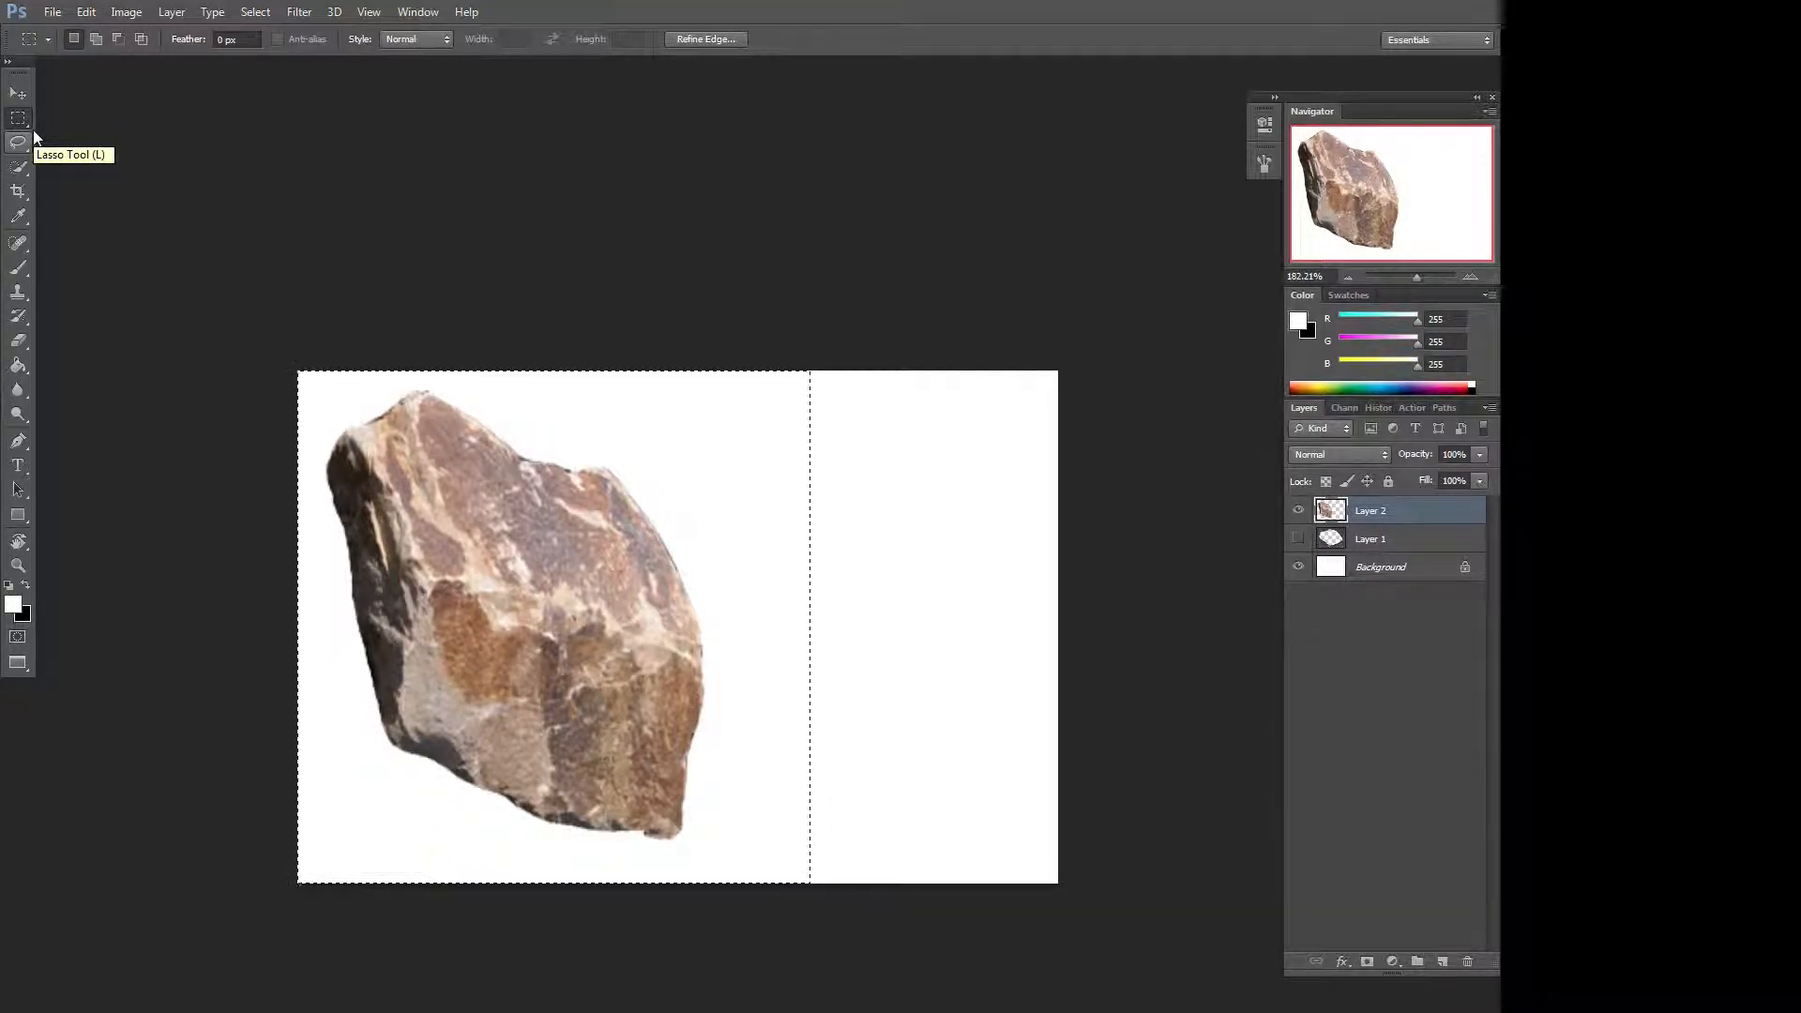
click(36, 204)
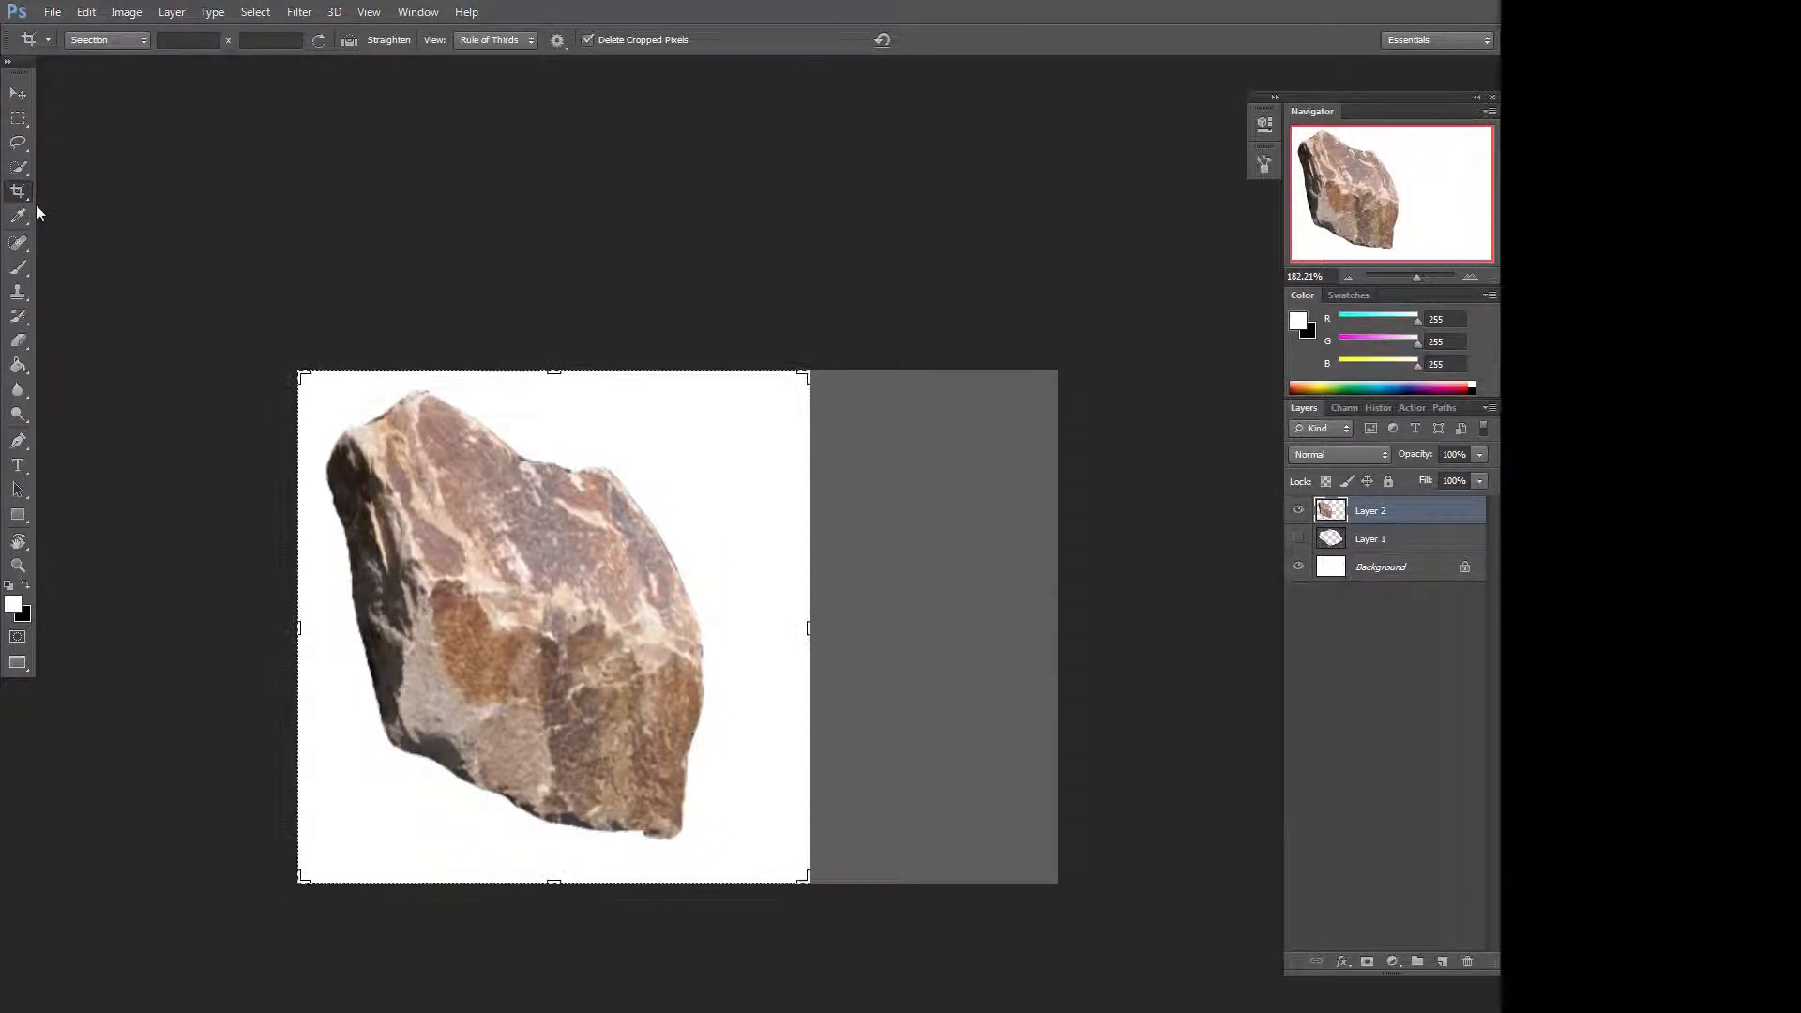
click(910, 572)
key(Return)
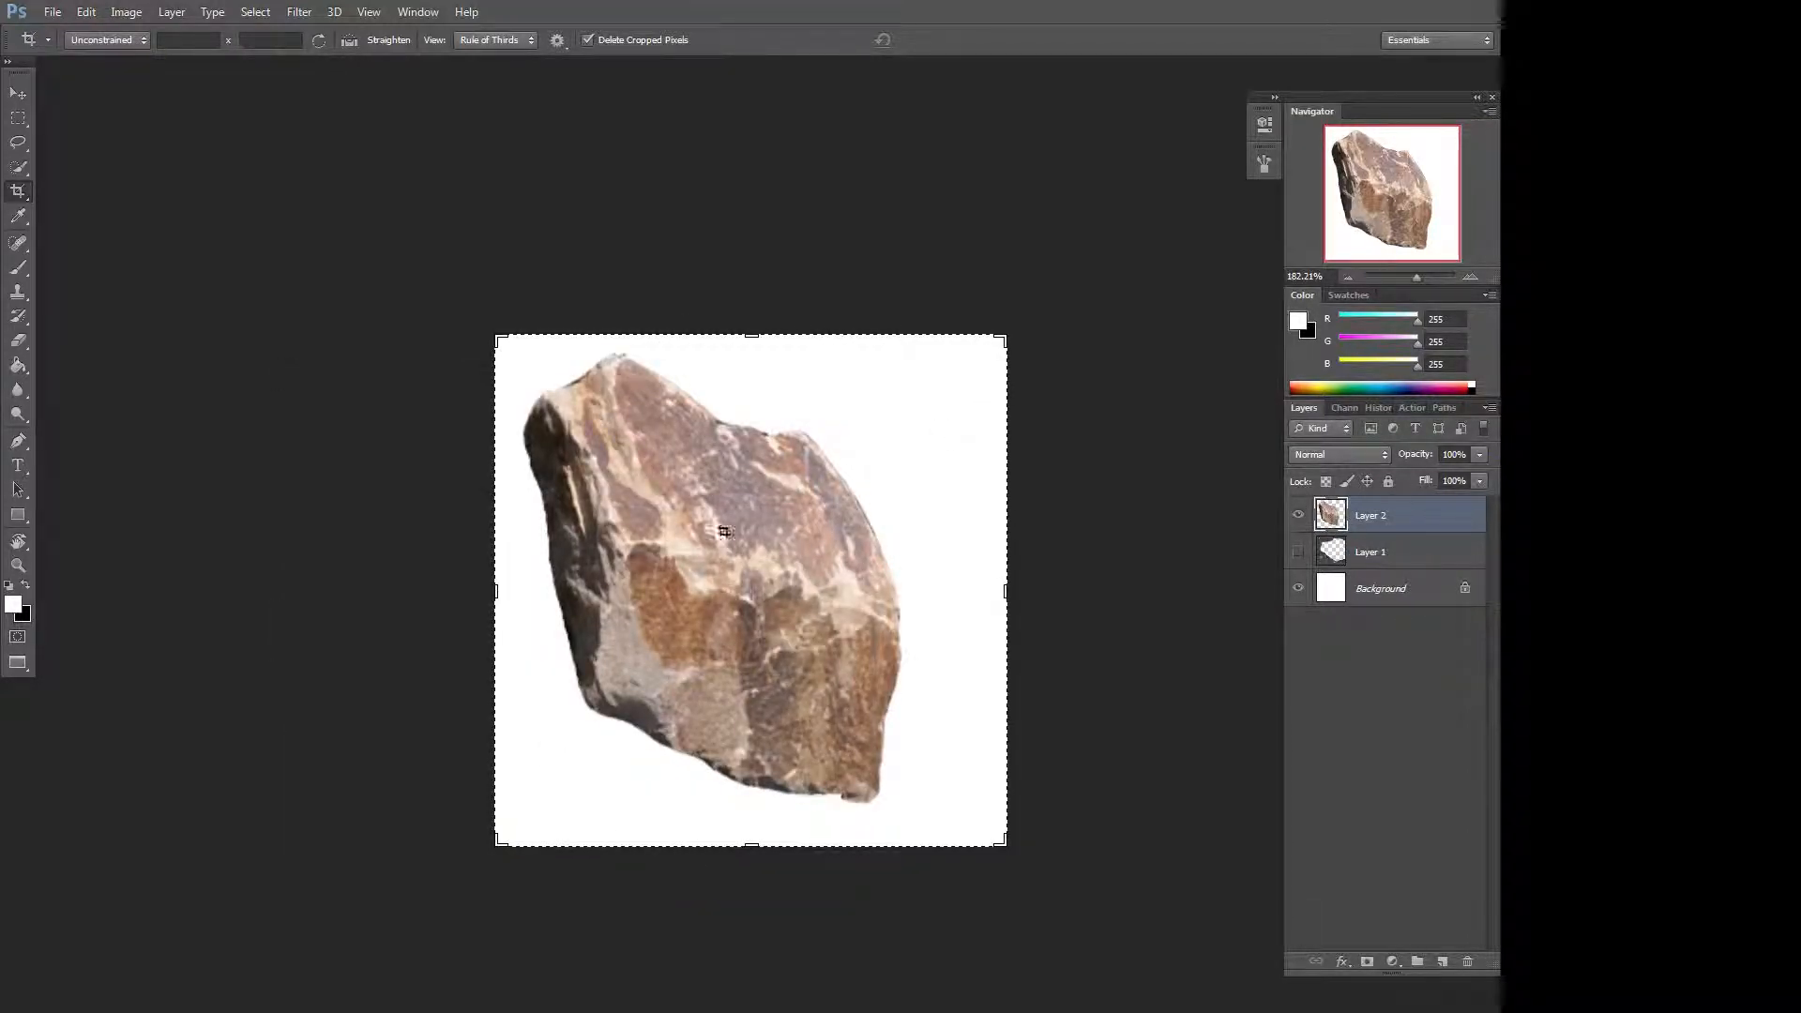
Move the rock and scale it to about 114% with an about -8° rotation to fill the canvas.
key(ctrl)
key(v)
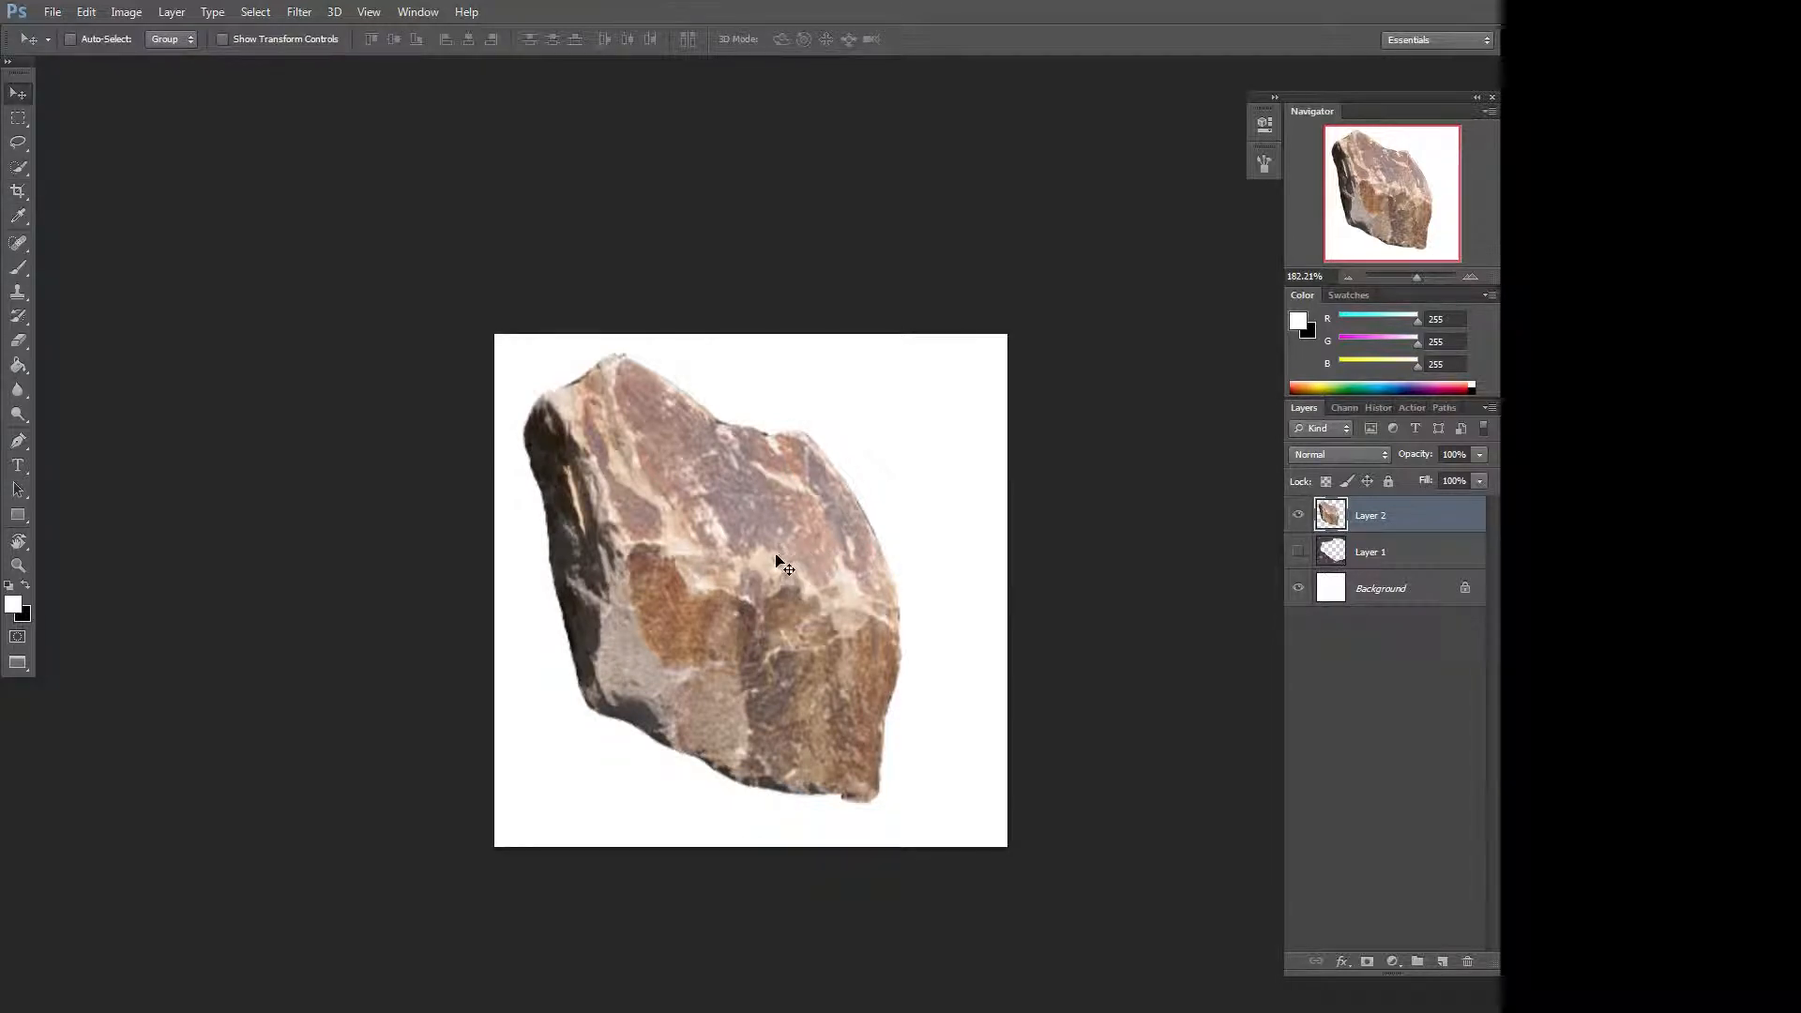
drag(780, 560, 805, 555)
key(ctrl+t)
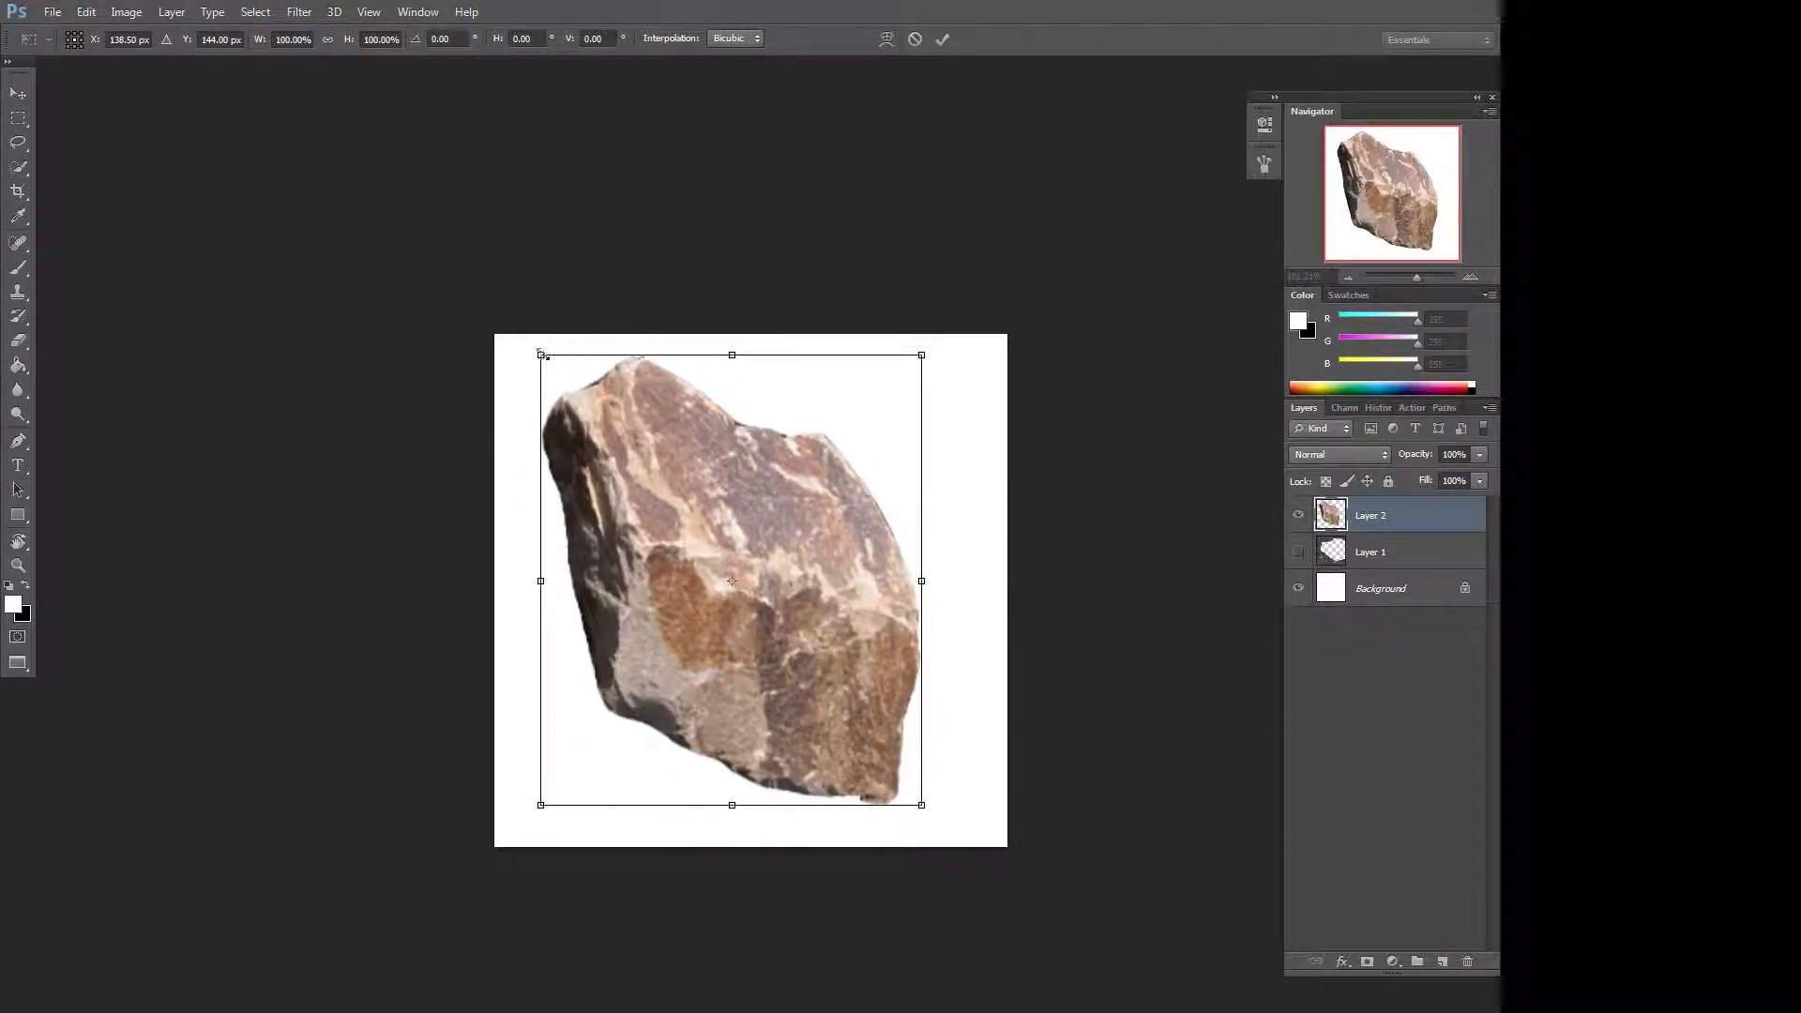
mouse_move(543, 355)
mouse_down()
mouse_move(497, 329)
mouse_move(522, 332)
mouse_up()
drag(921, 805, 957, 832)
drag(953, 505, 967, 445)
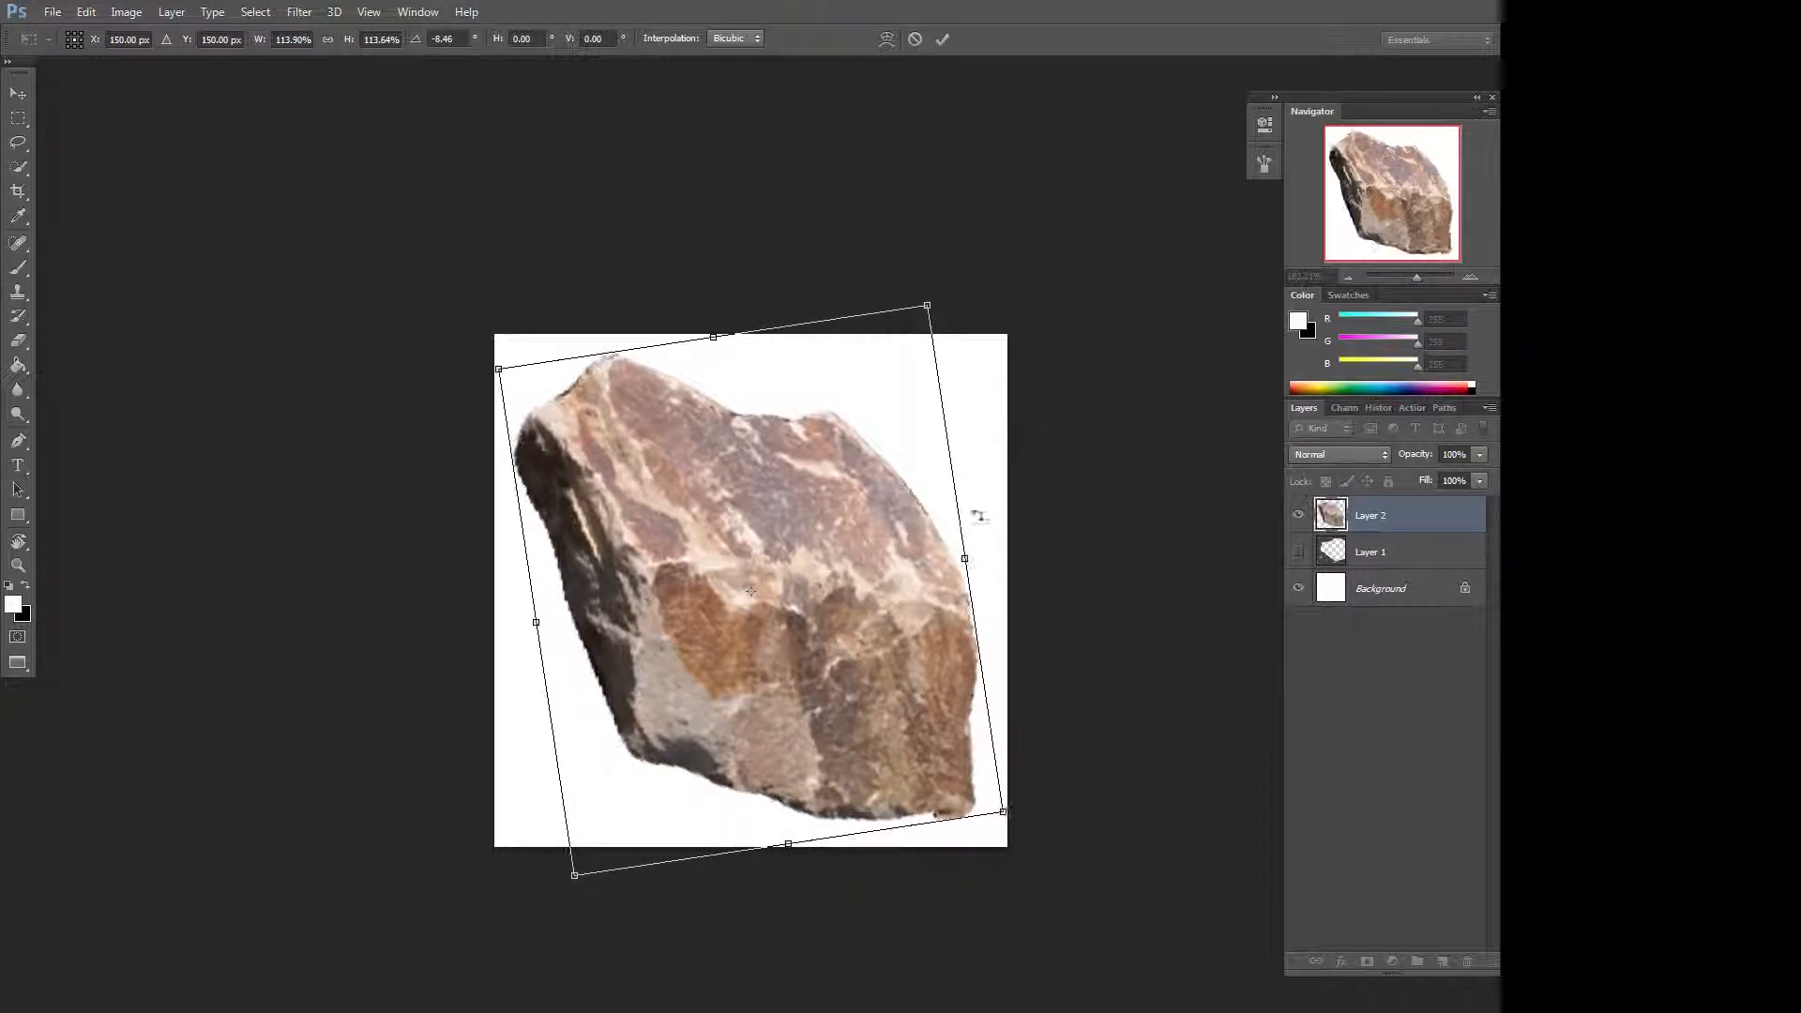
key(Return)
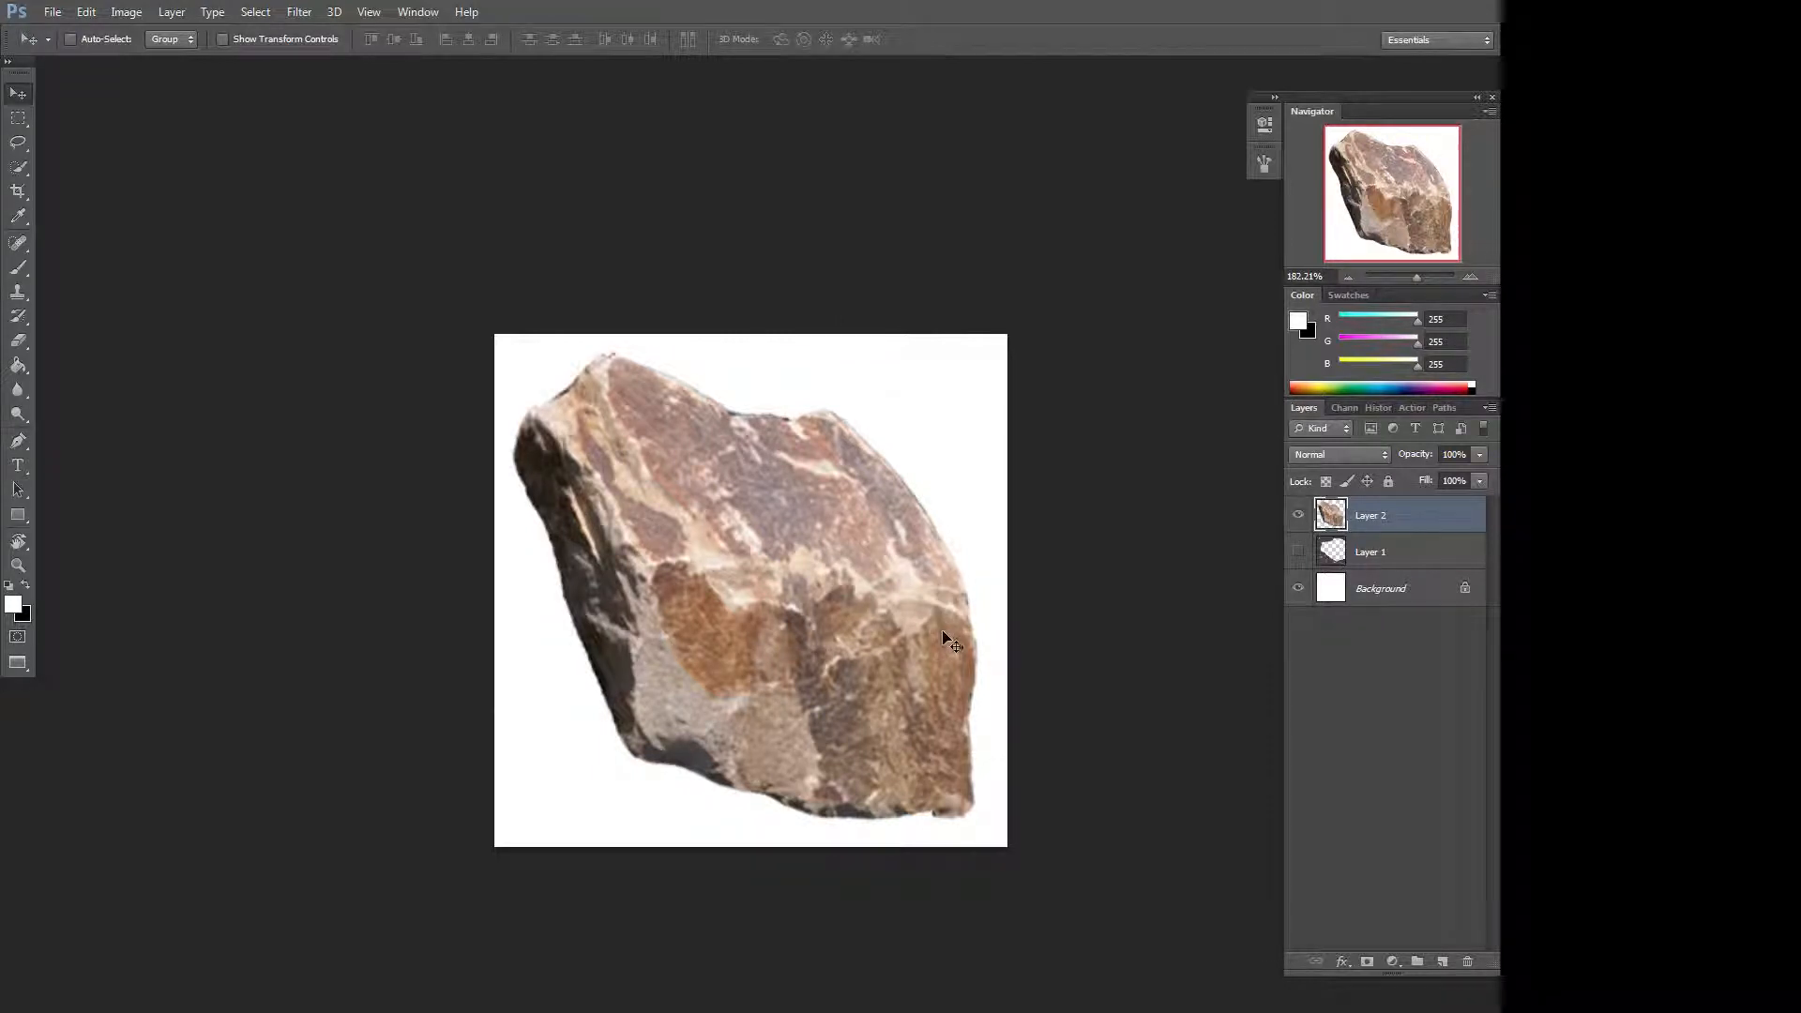
Desaturate the rock layer to greyscale.
click(127, 12)
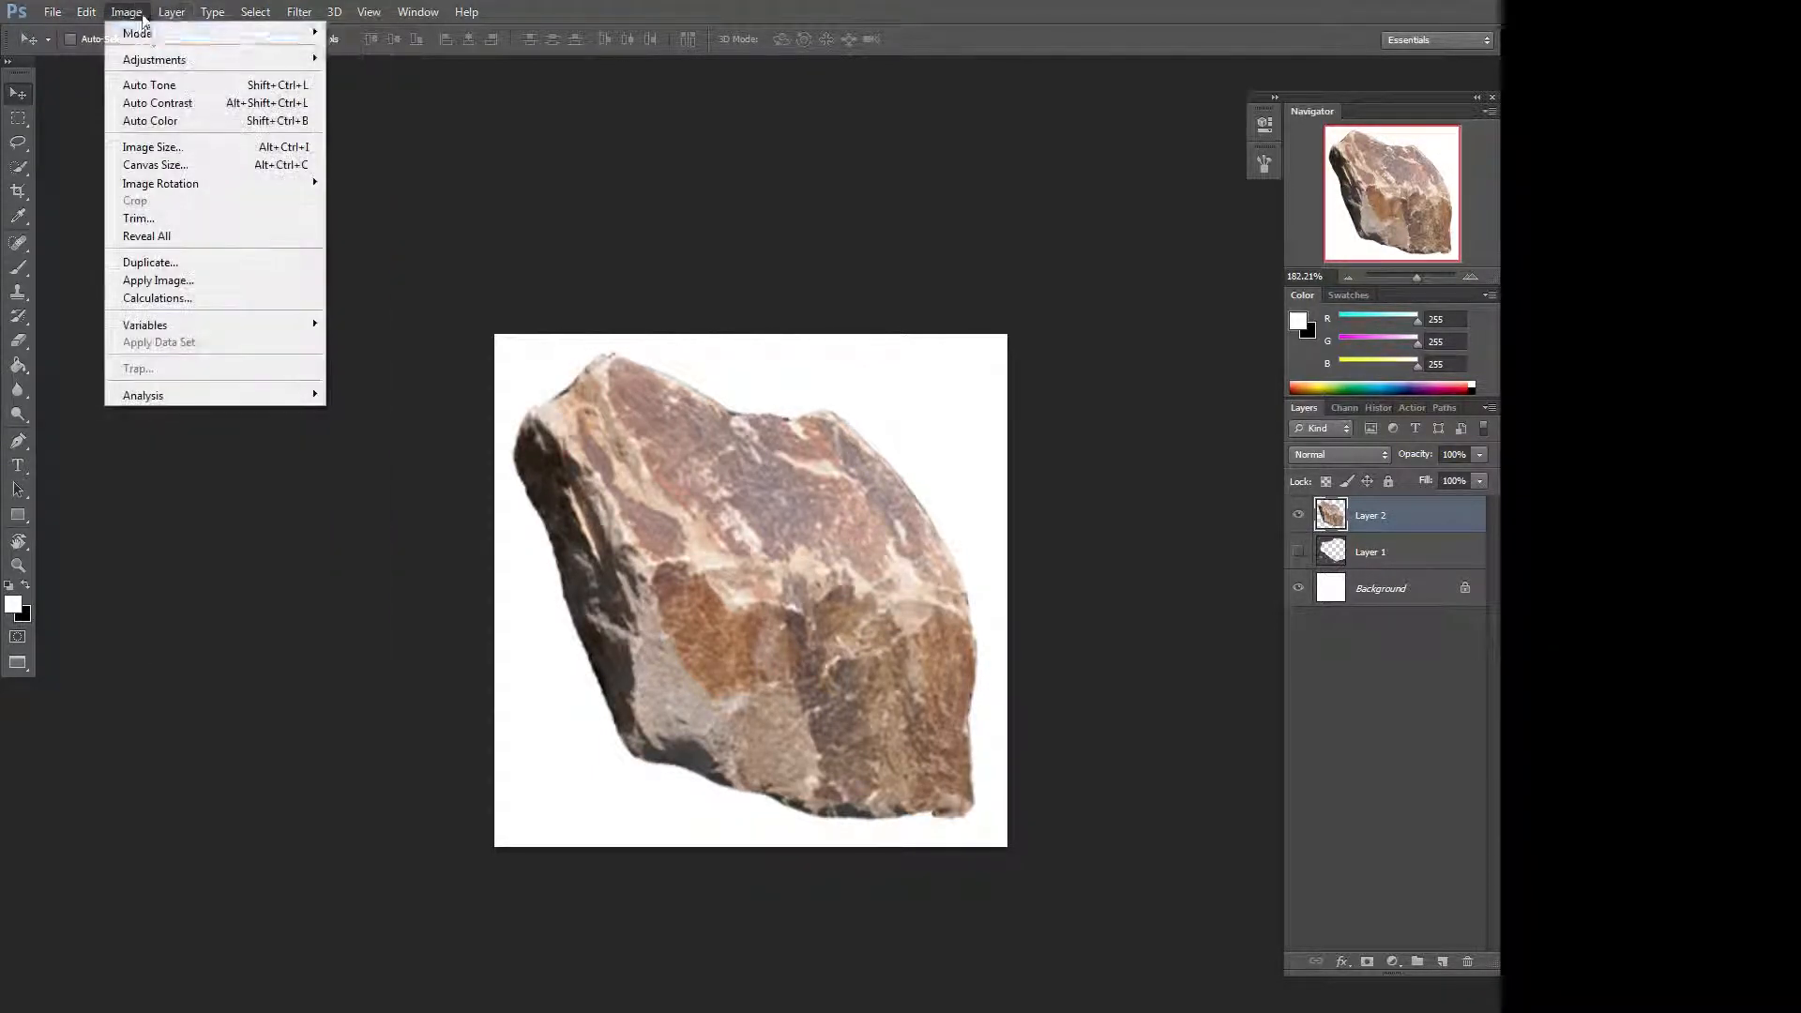
mouse_move(178, 61)
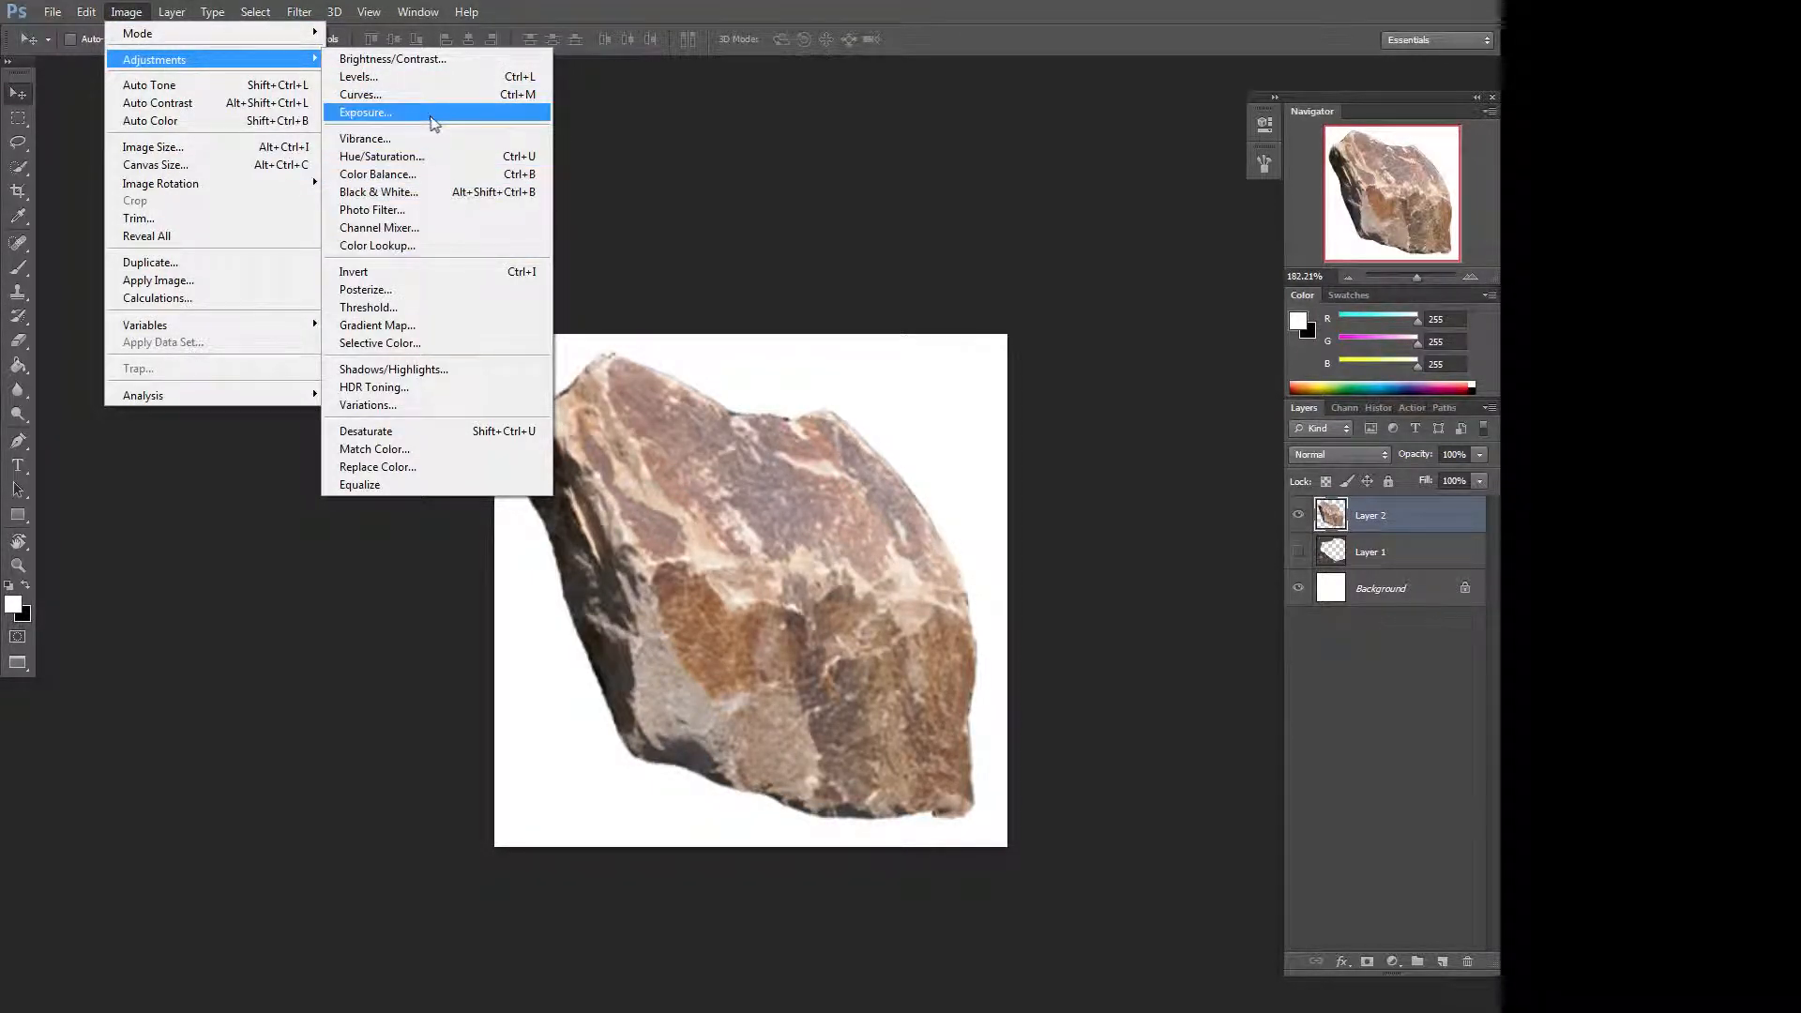
click(450, 430)
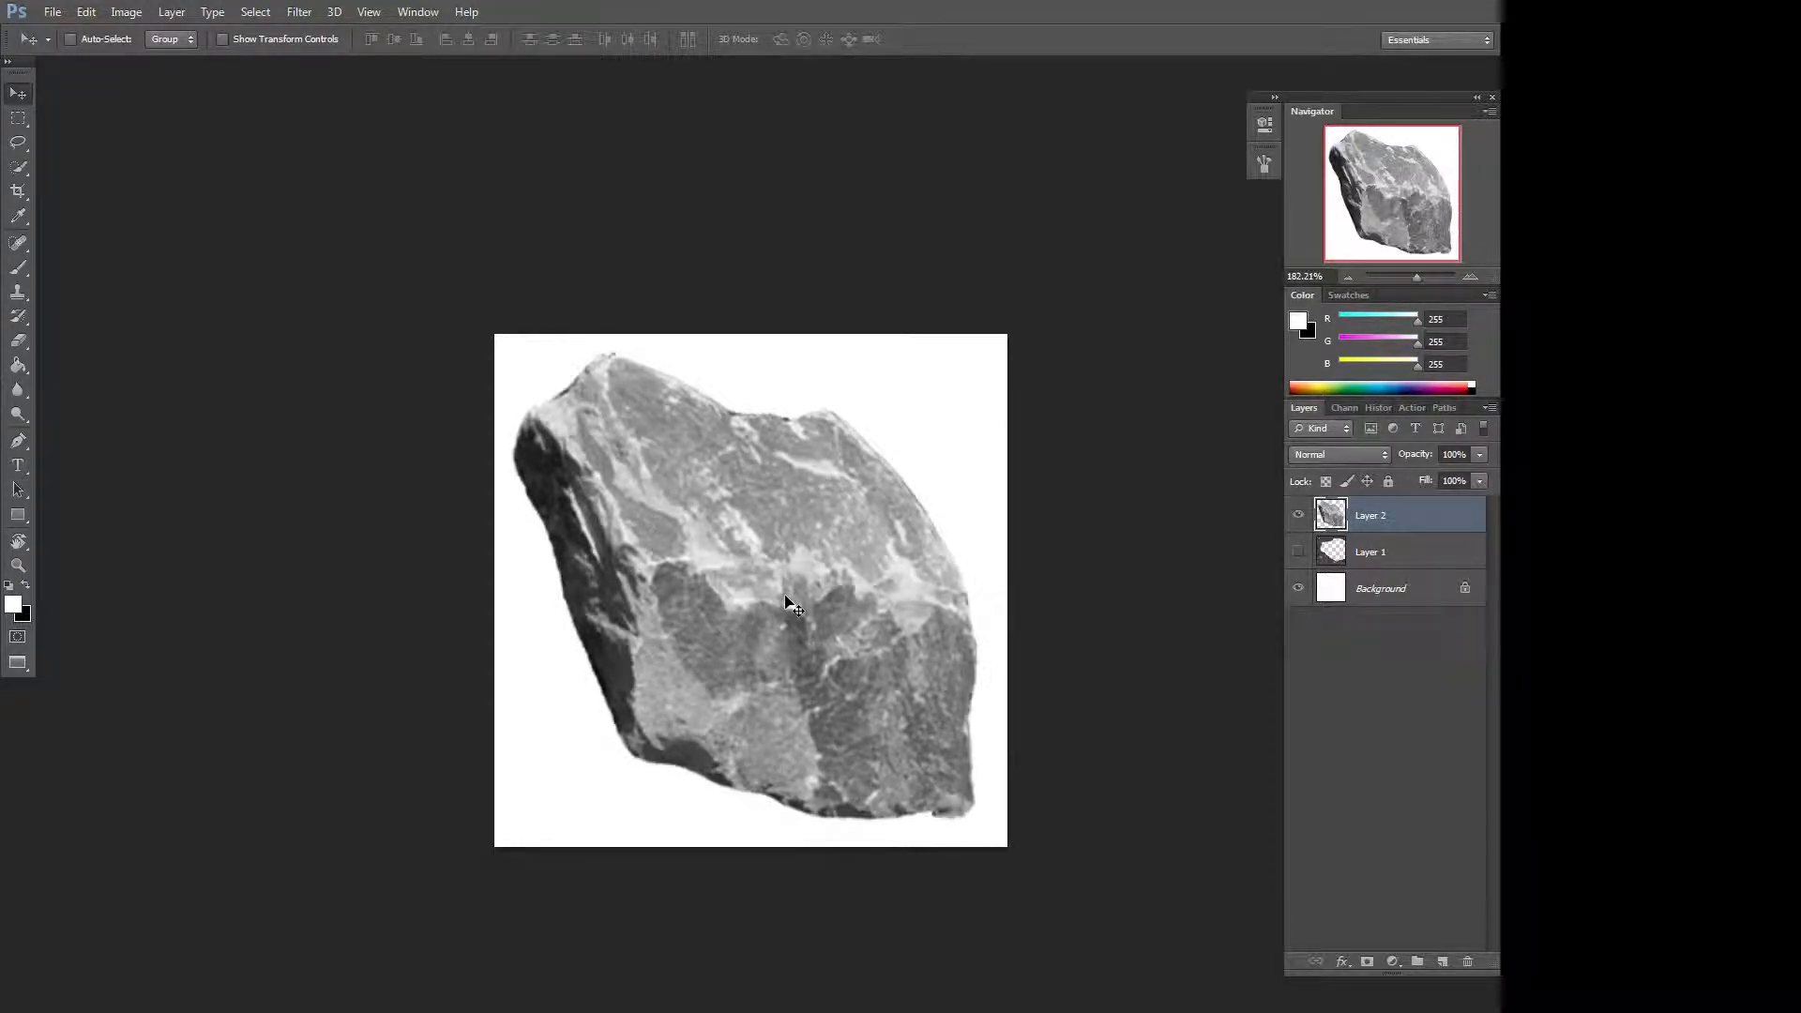
Apply Levels to the rock with input levels 32, 0.76 and 239 and output black at 15.
key(ctrl+l)
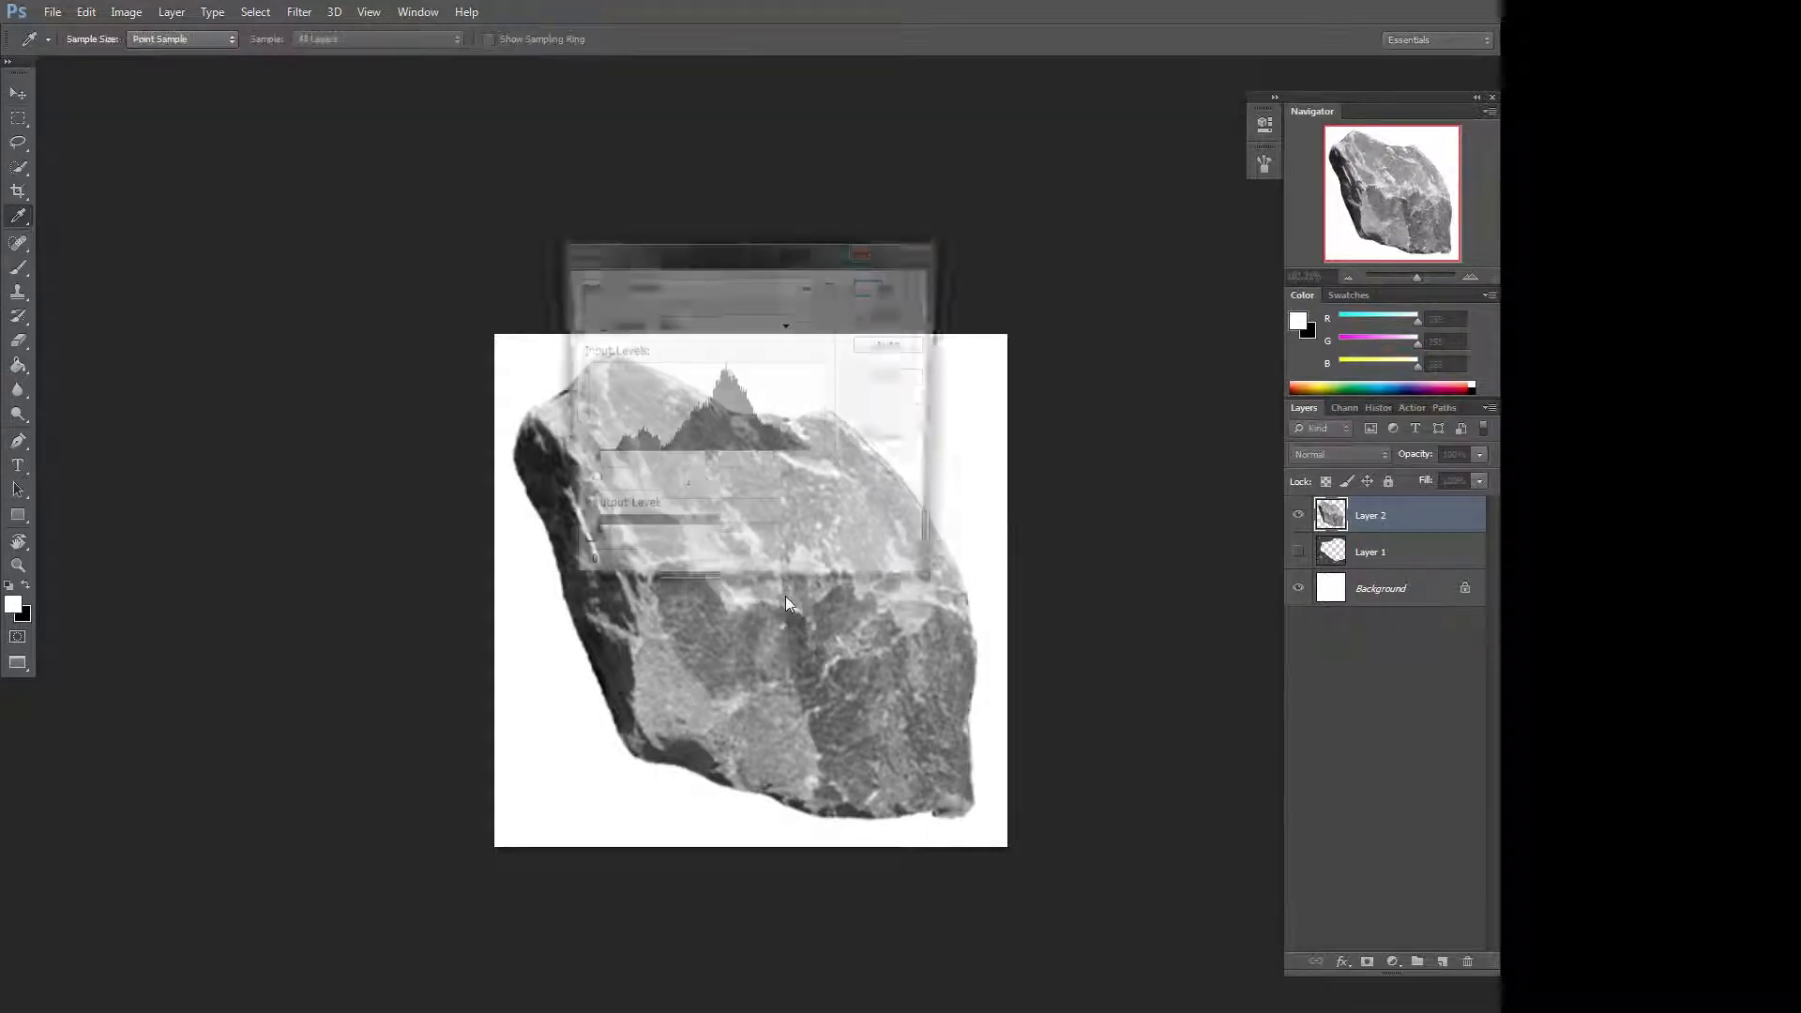
drag(853, 244, 975, 127)
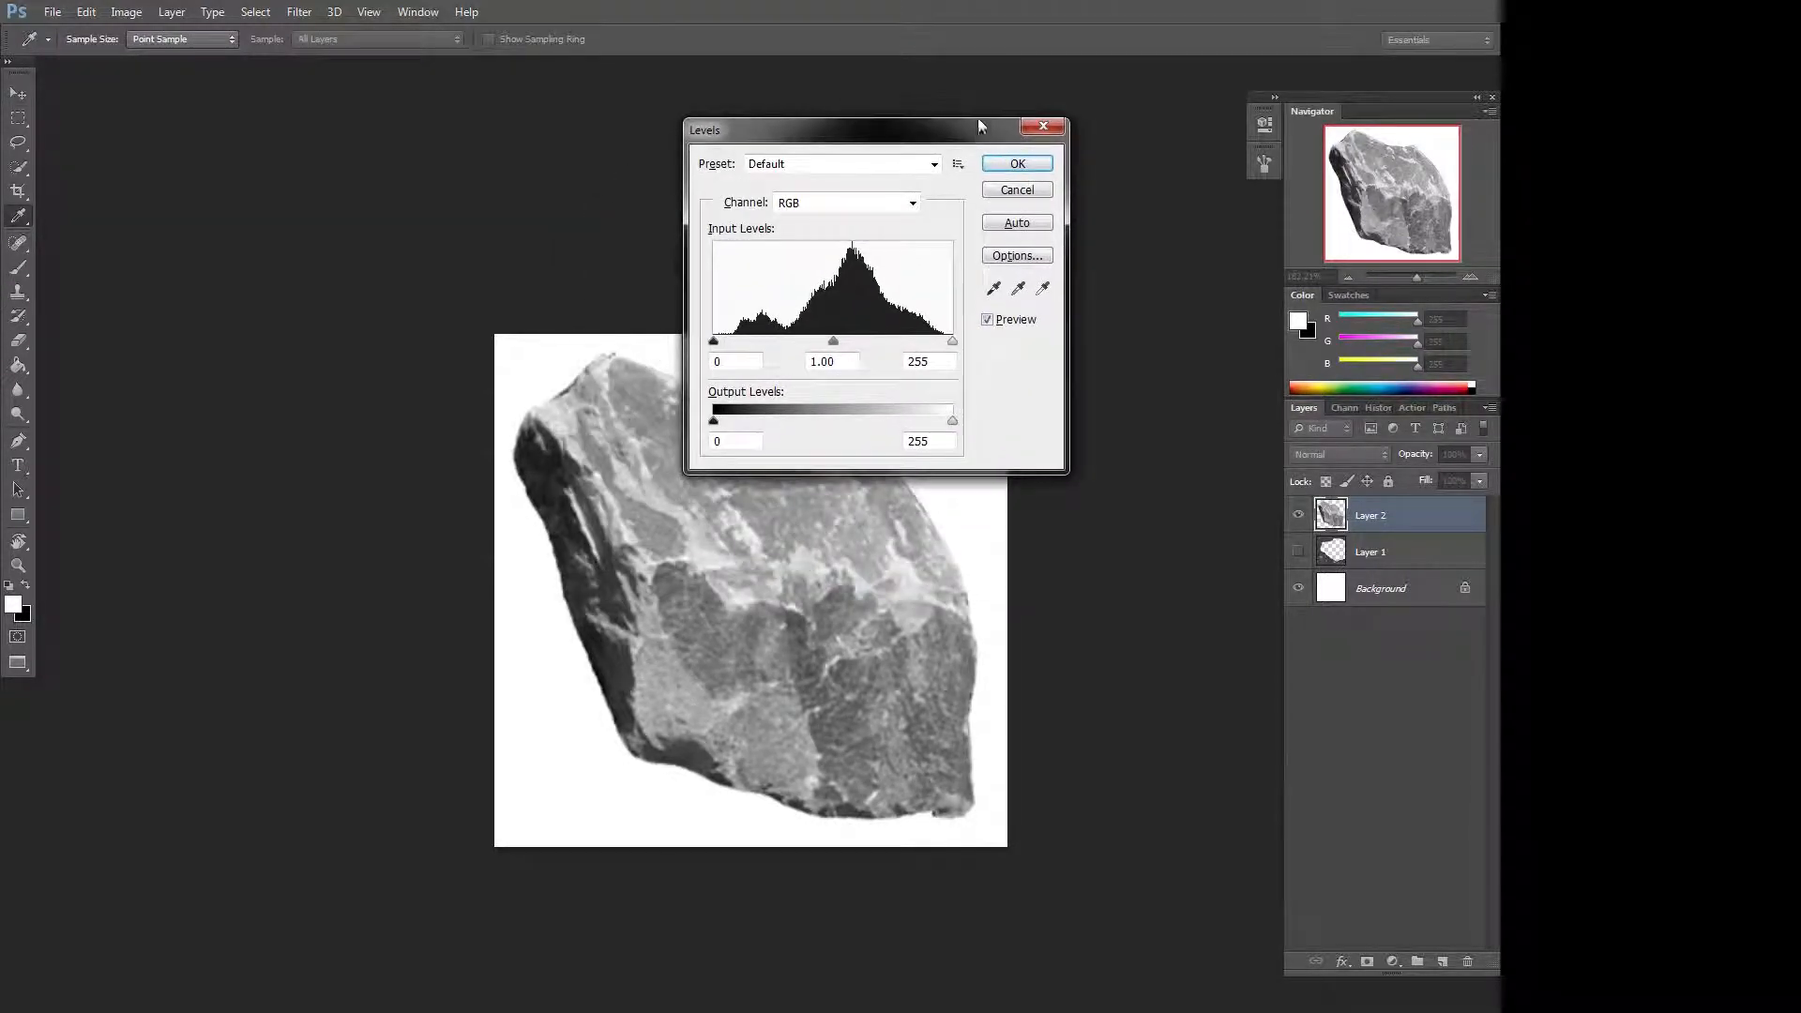
drag(714, 341, 746, 341)
drag(939, 129, 1090, 87)
drag(1104, 299, 1009, 301)
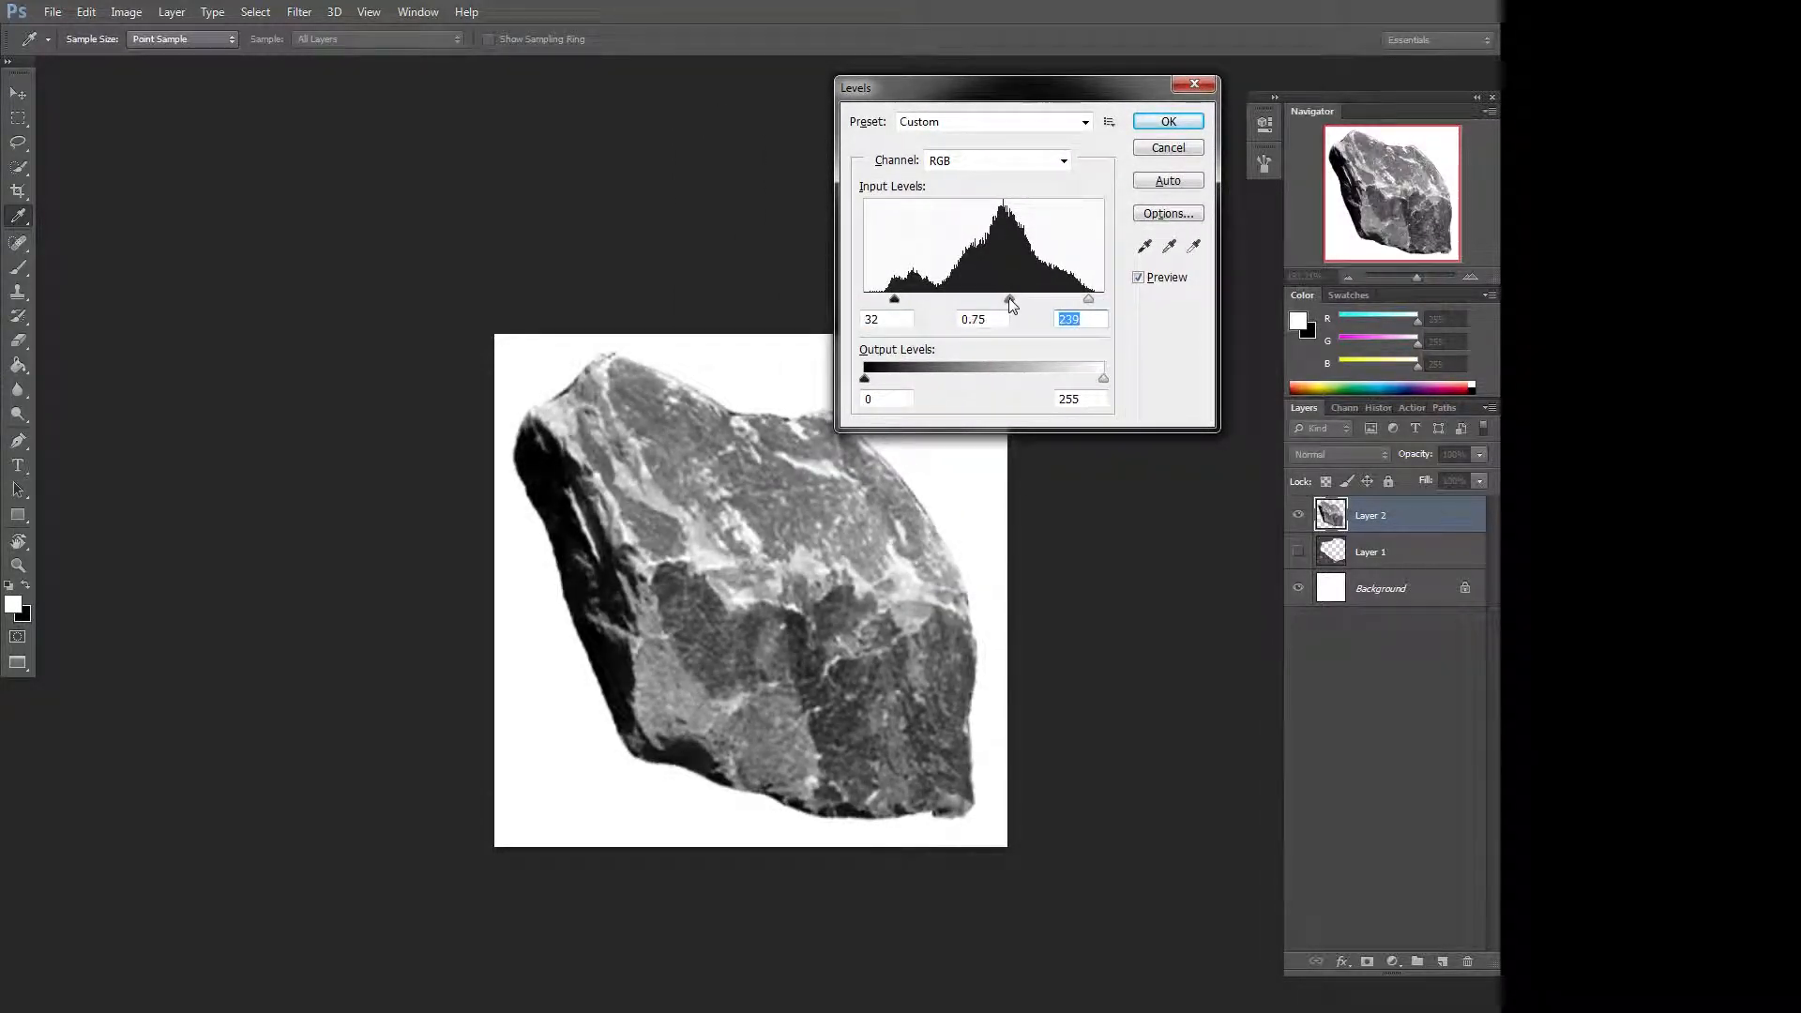
drag(865, 379, 878, 382)
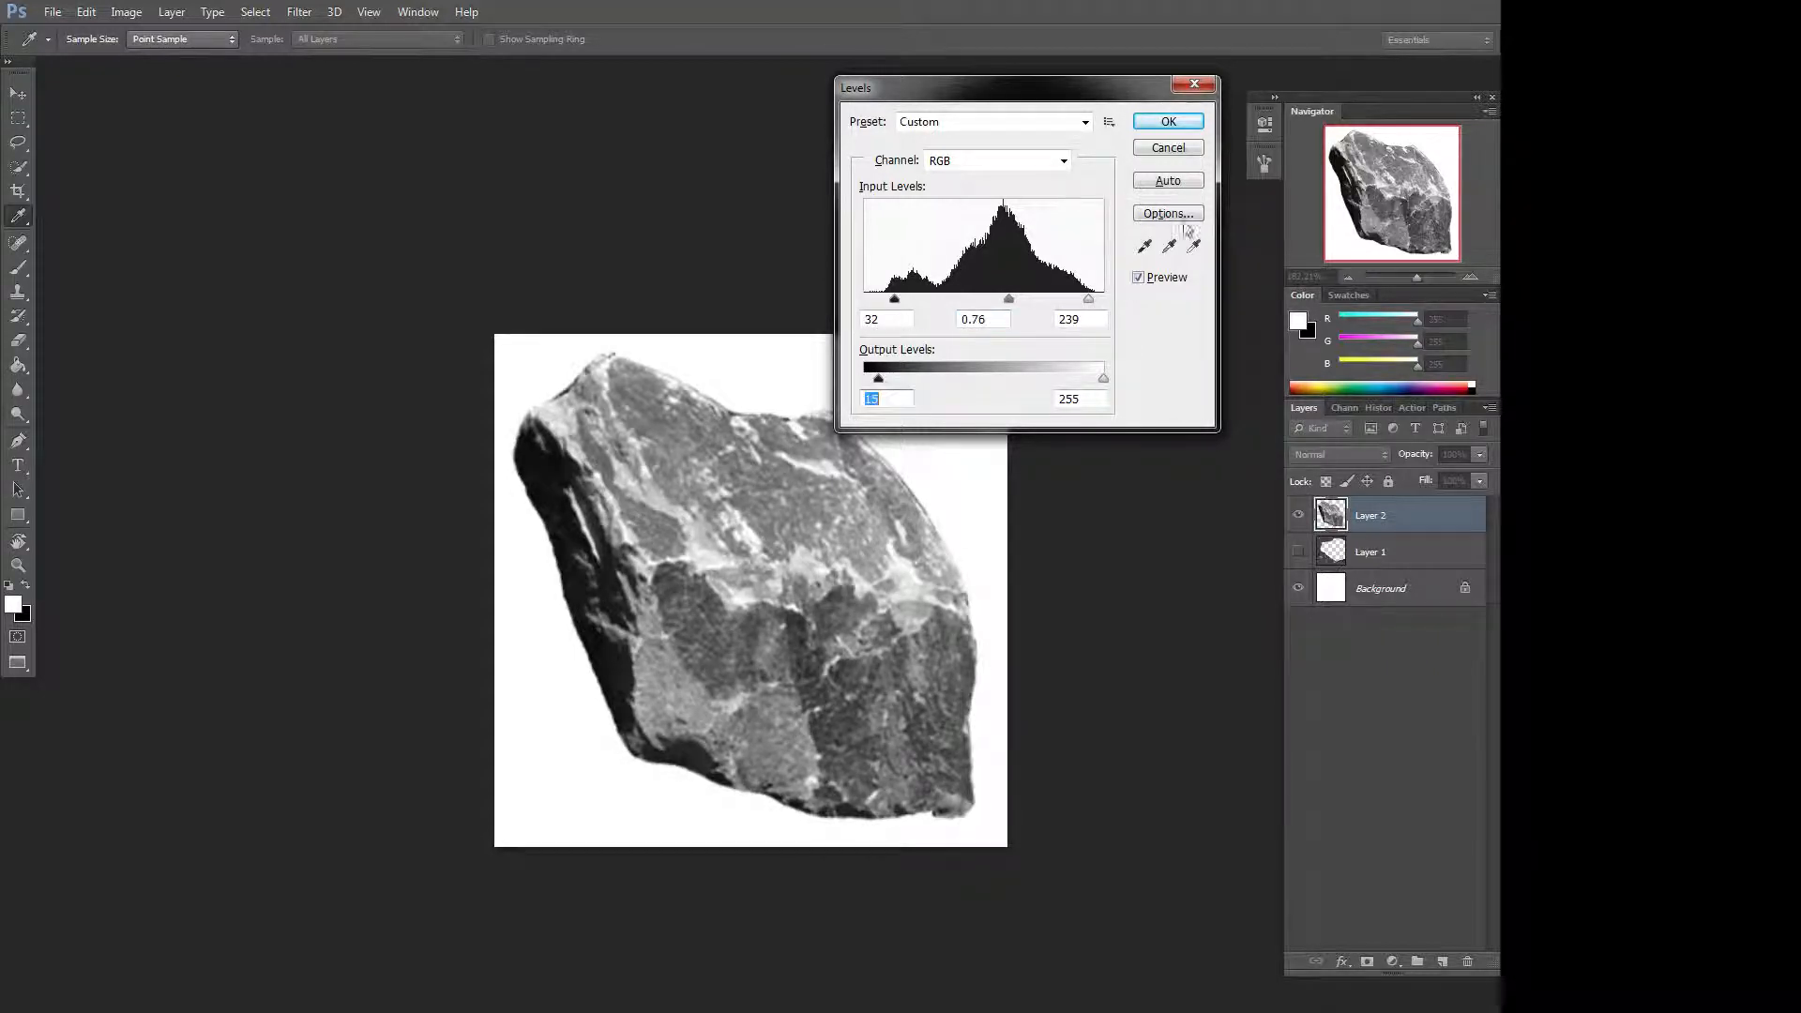
click(1169, 122)
Define the greyscale rock as a new brush preset, keeping the default name.
key(v)
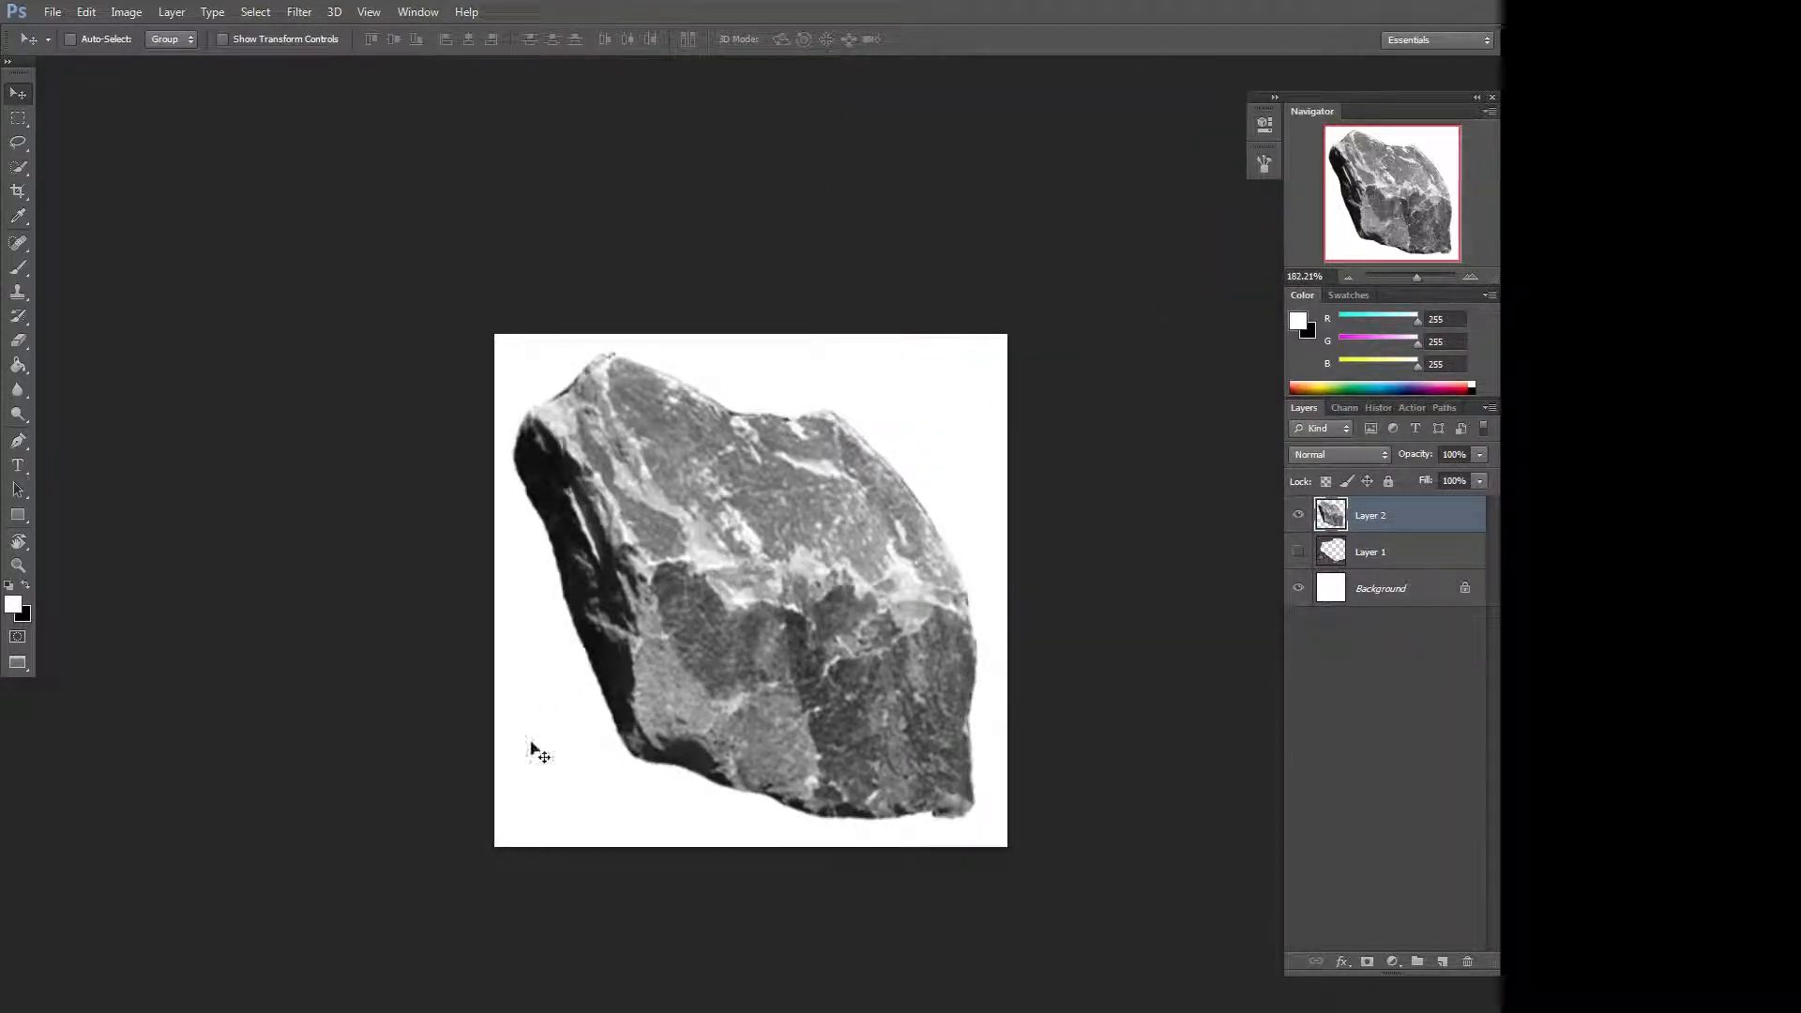
click(57, 13)
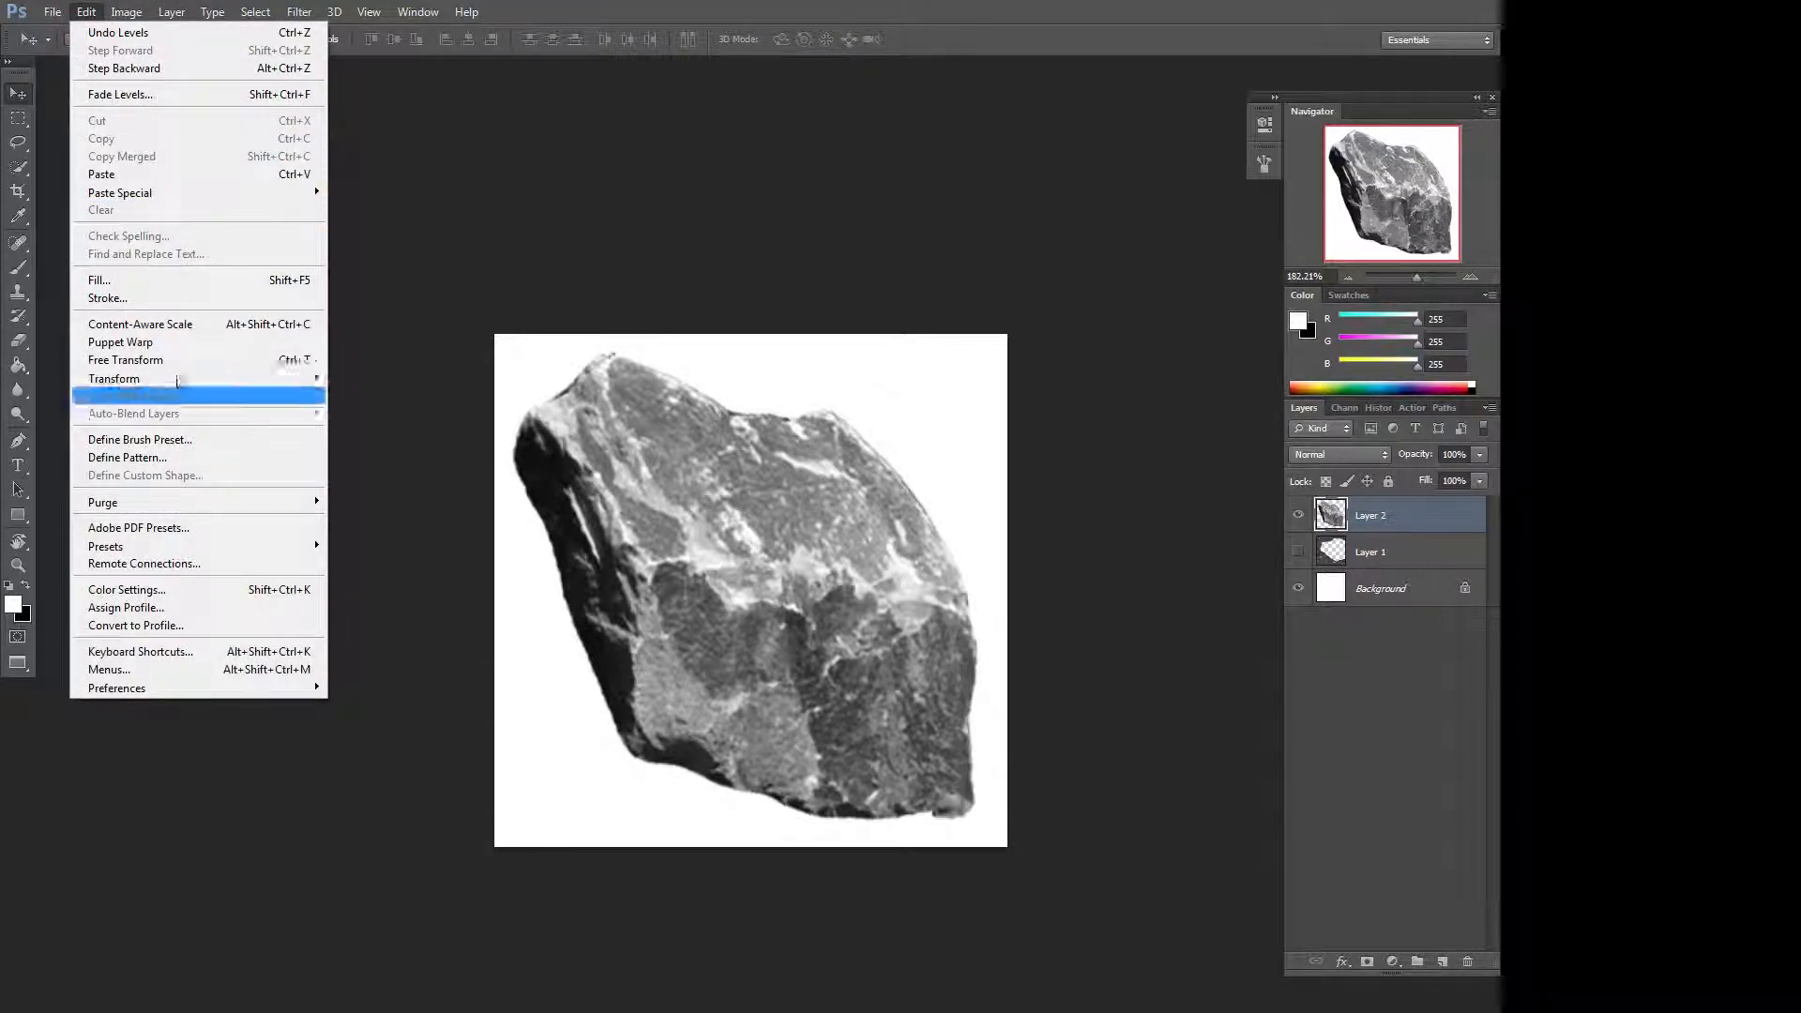
click(194, 441)
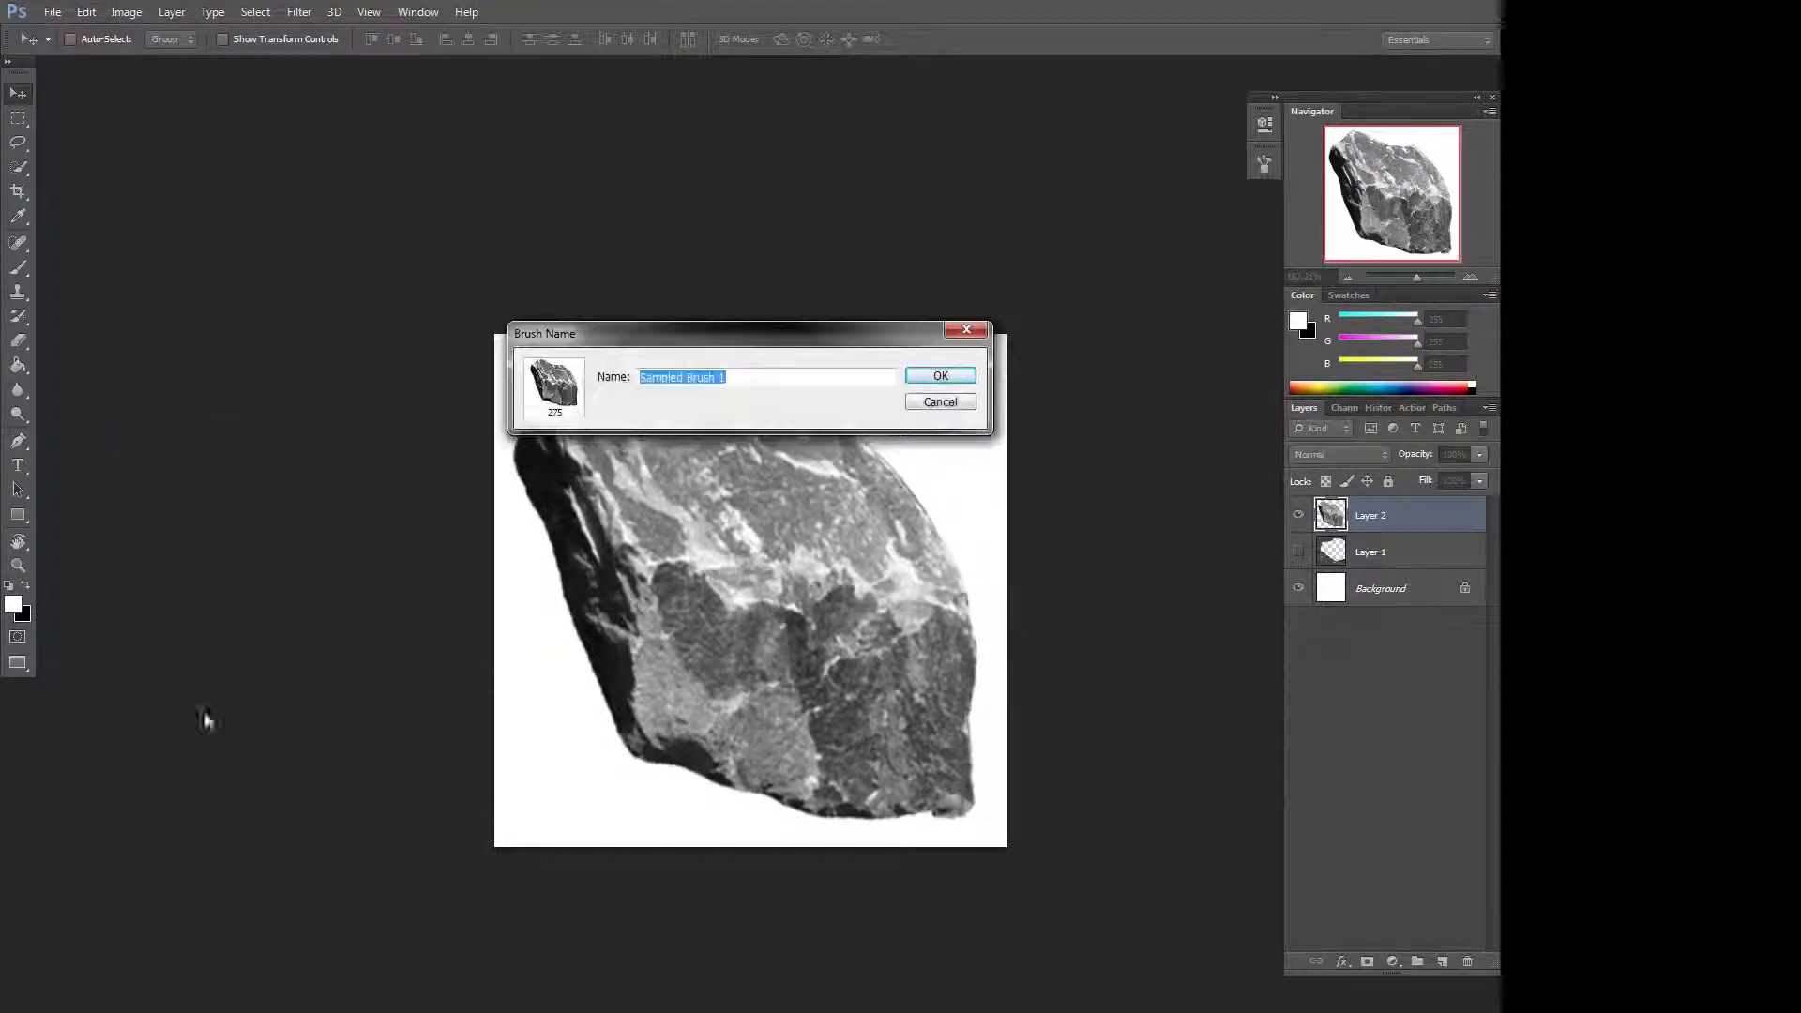
click(941, 377)
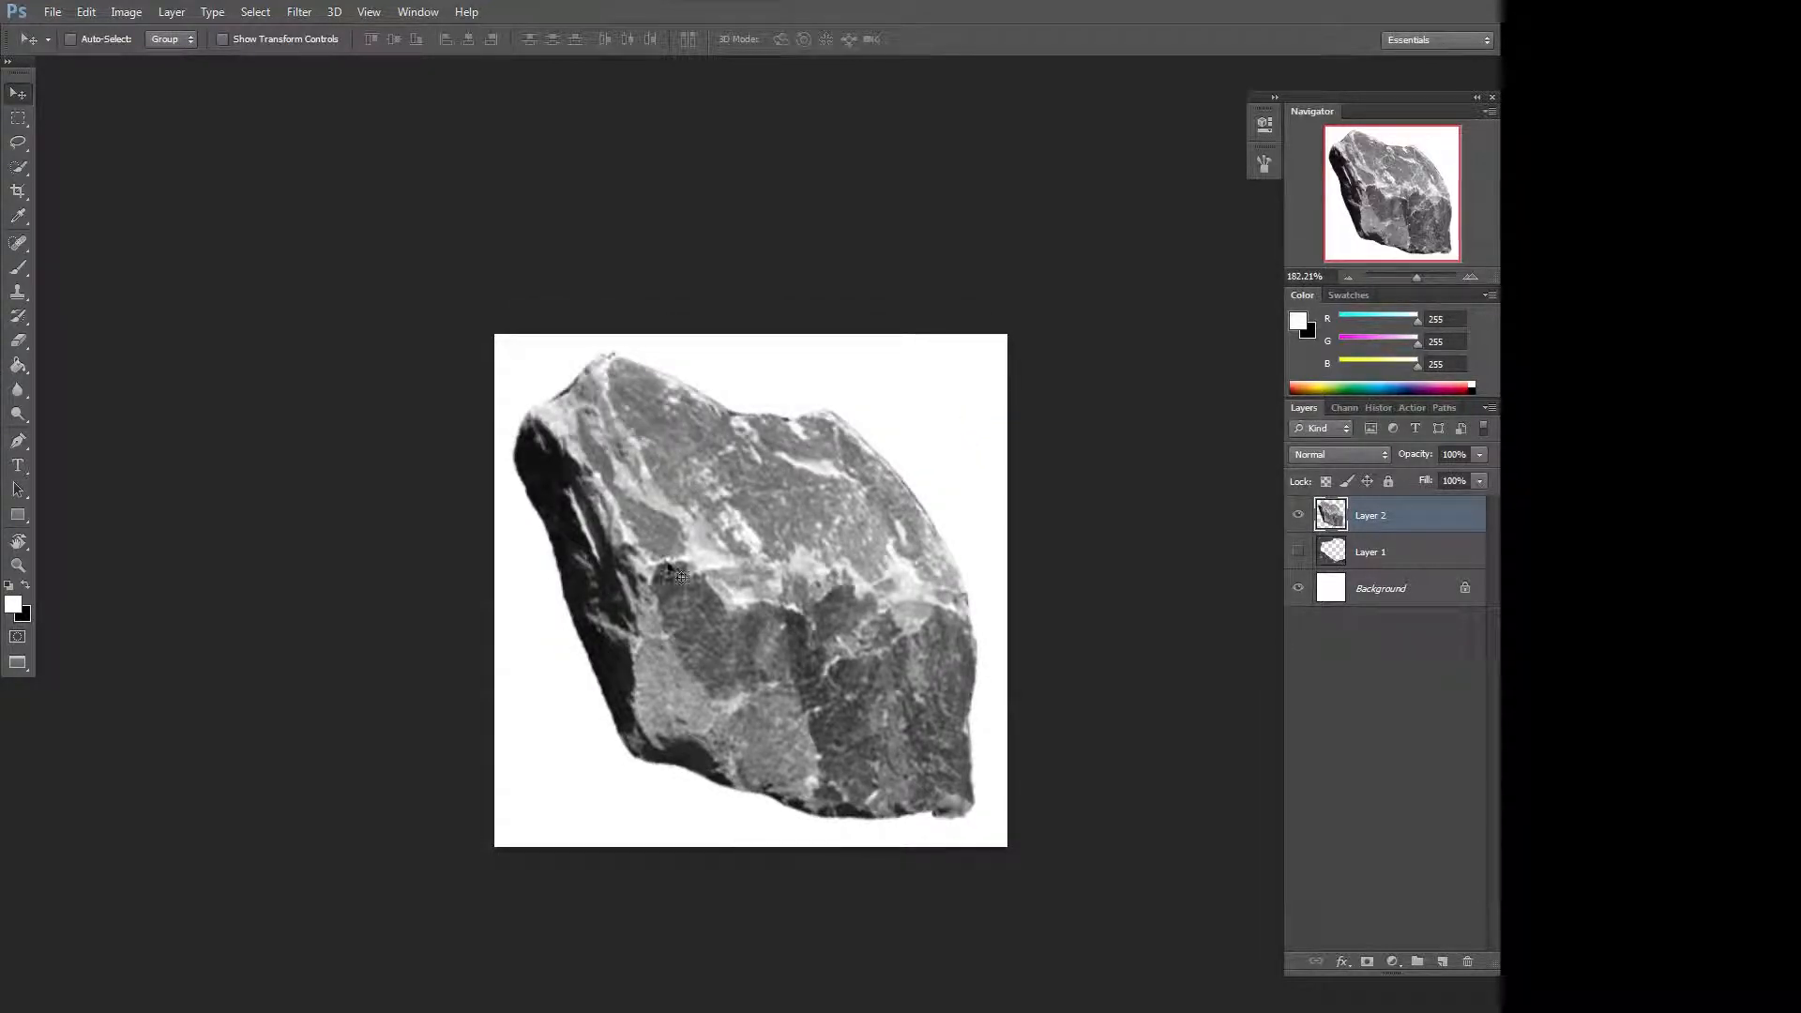
Hide the rock layer and create a new empty layer for painting.
click(1299, 514)
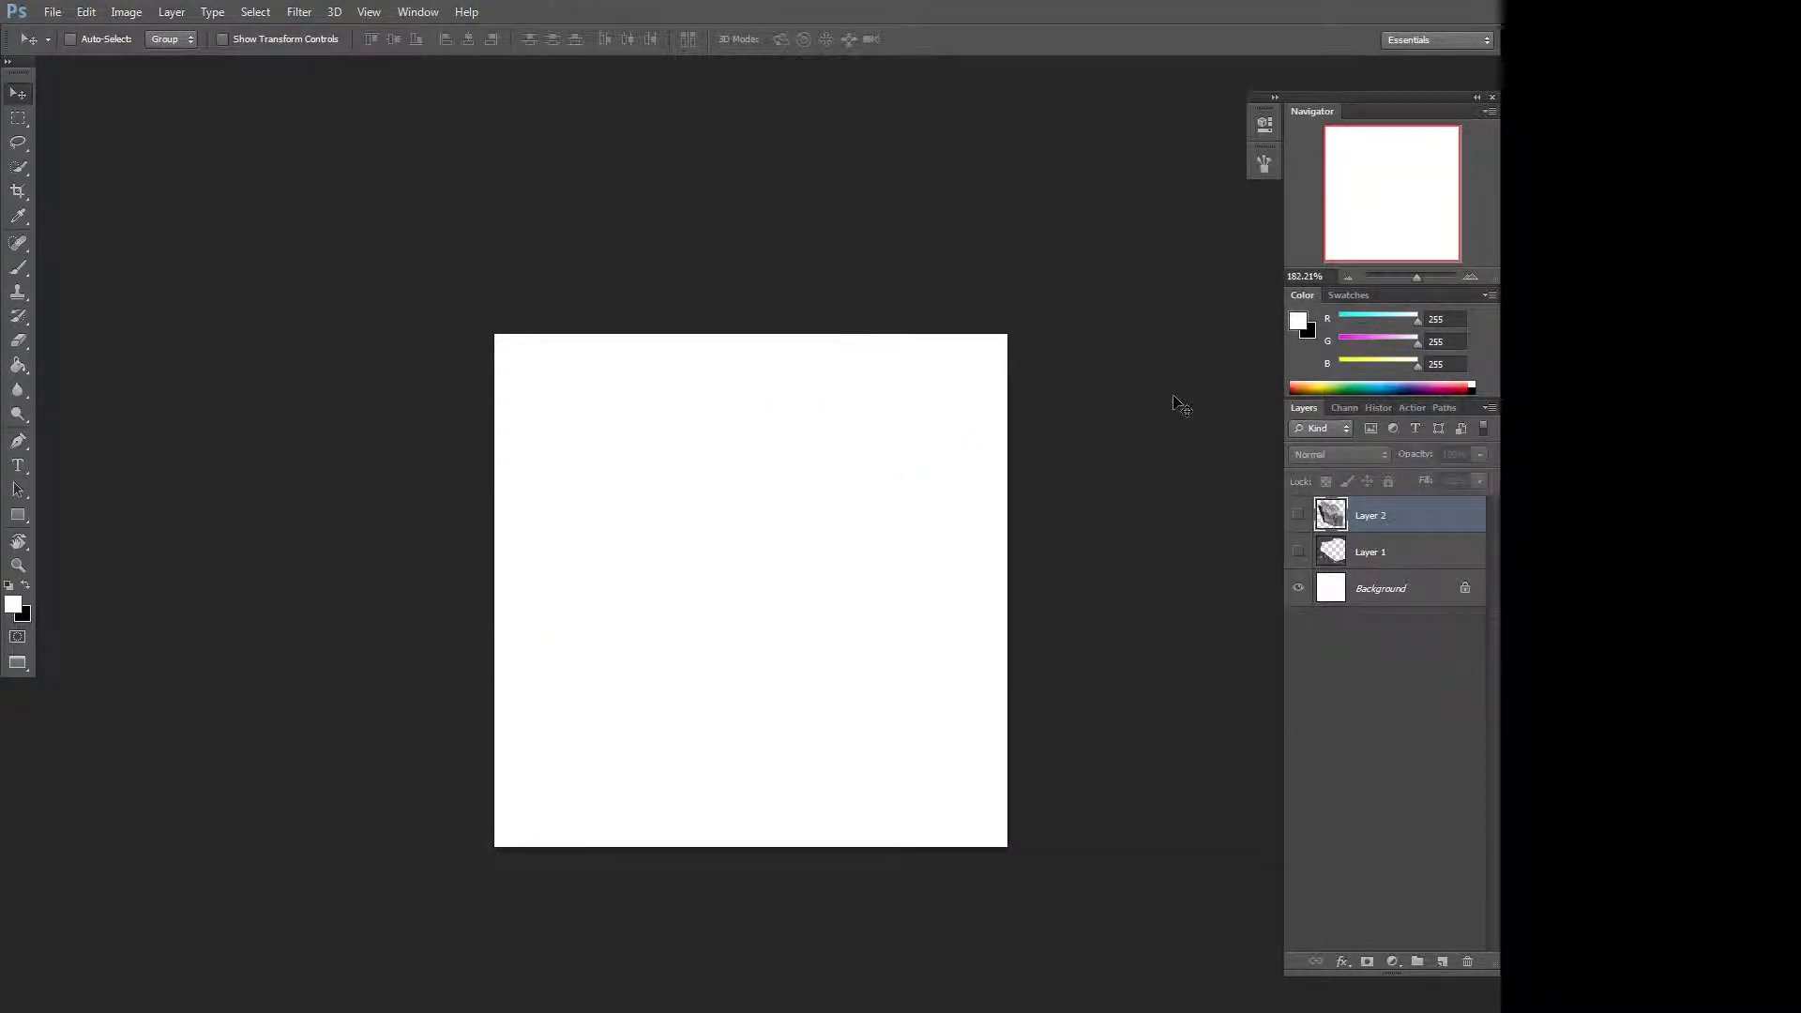
click(1443, 963)
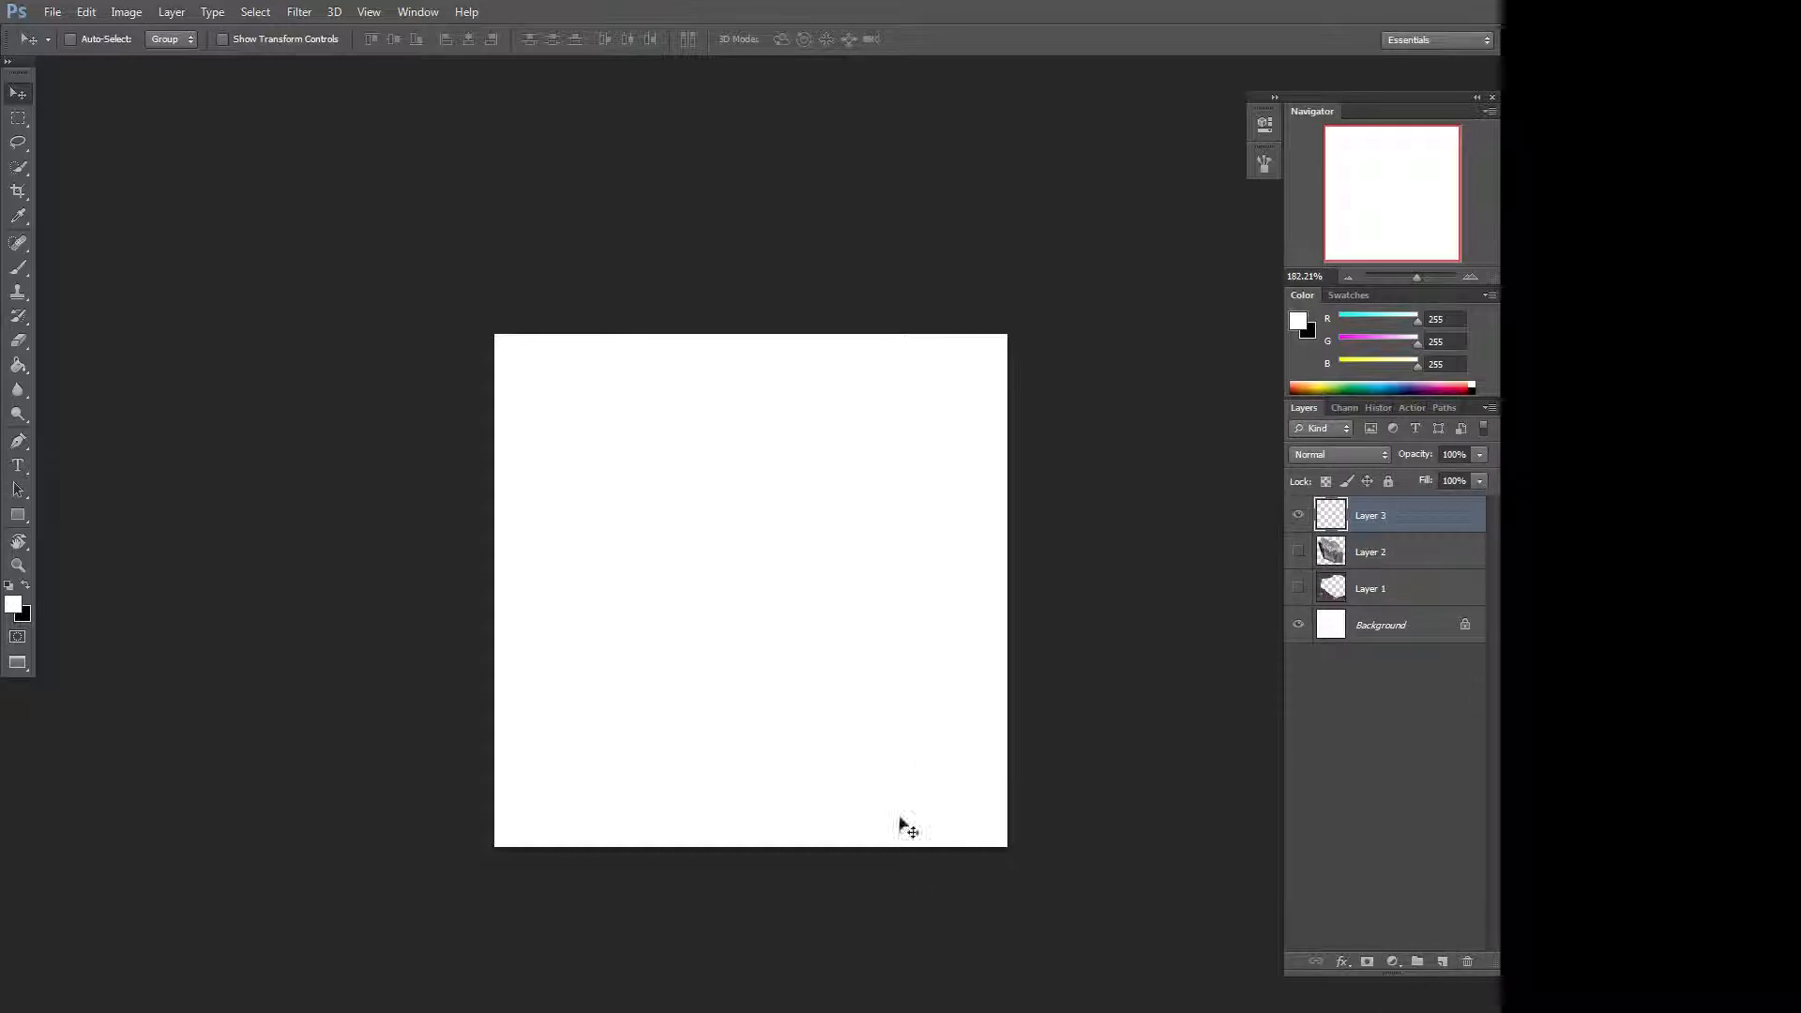
Select the Brush tool and pick the new 275 px rock brush preset.
key(b)
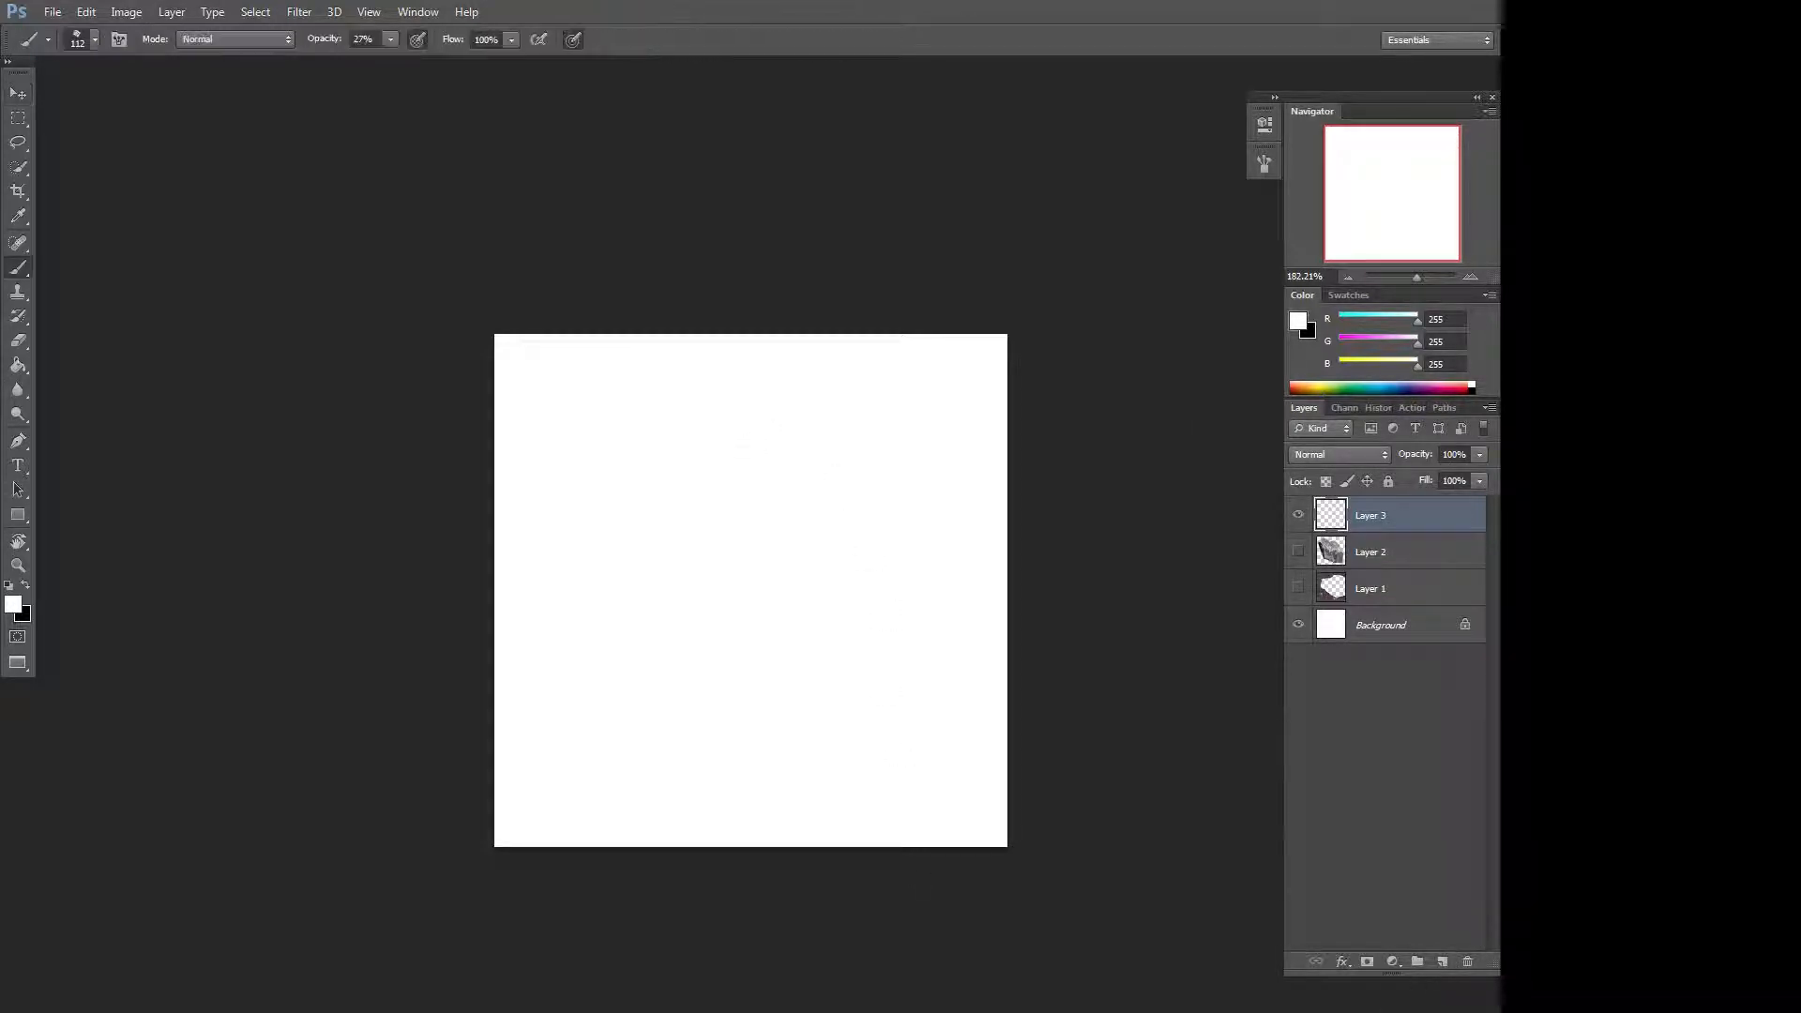
right_click(825, 484)
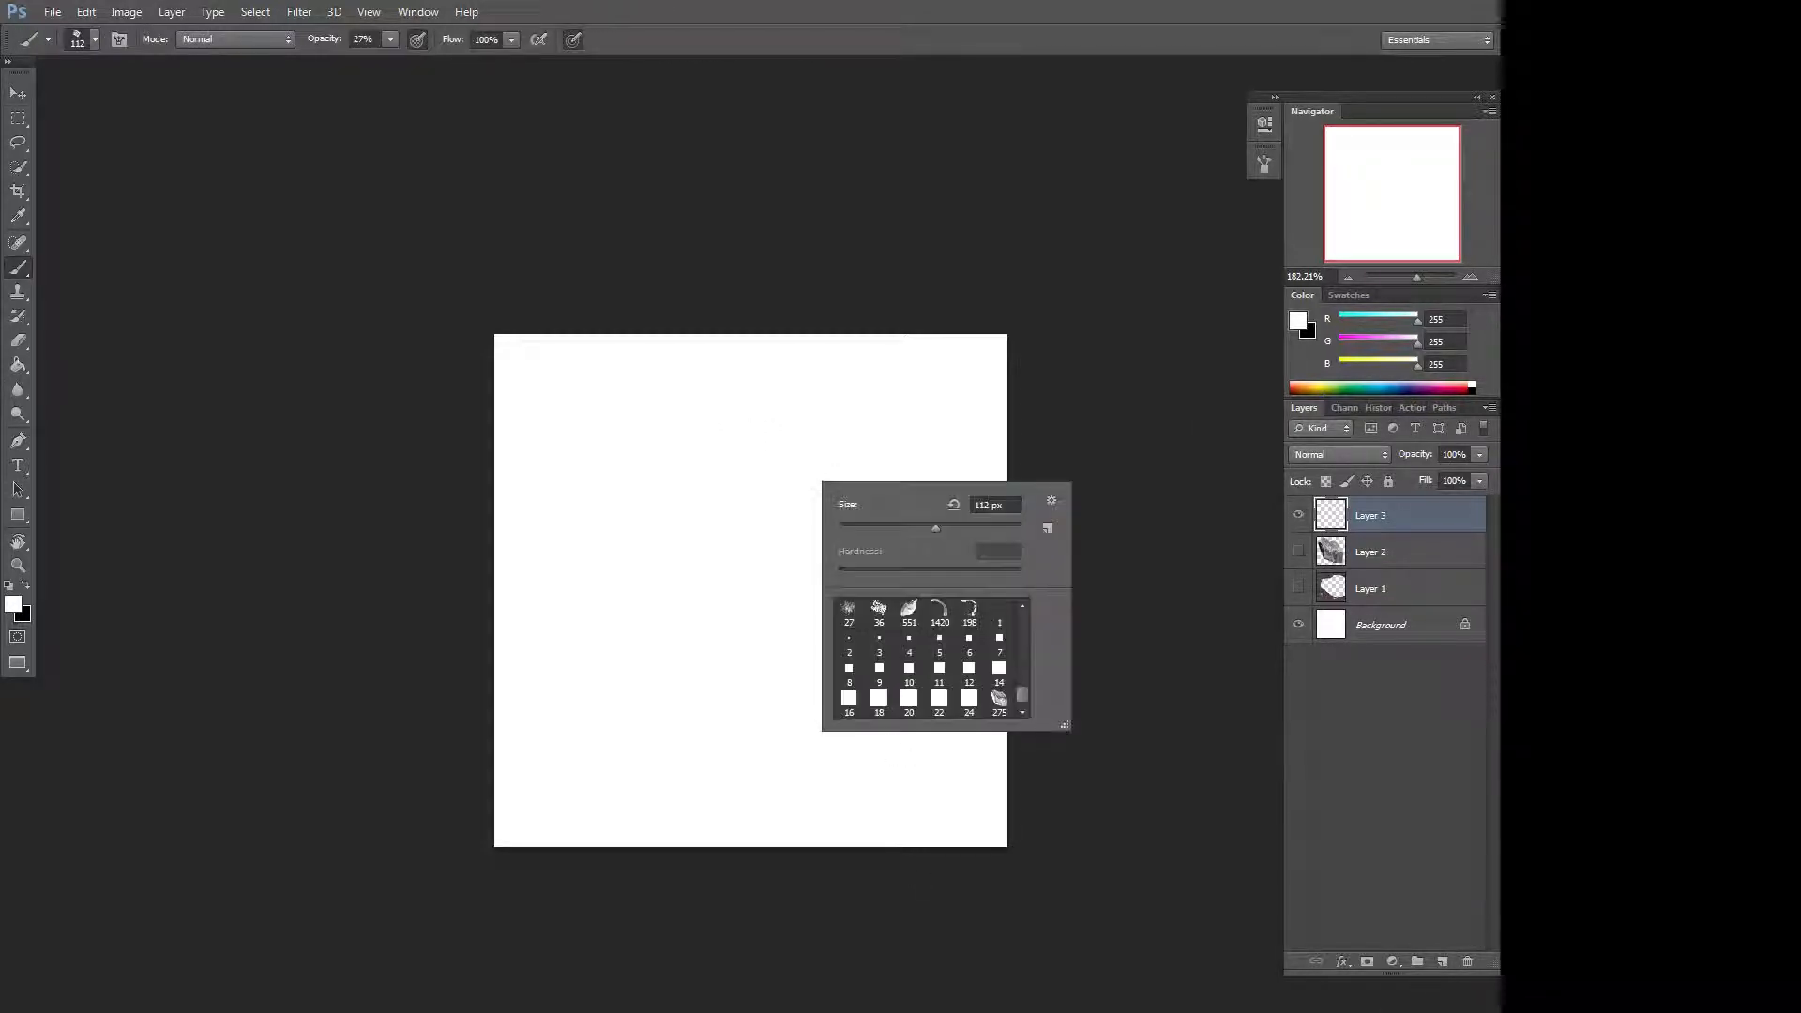
click(1000, 704)
click(491, 287)
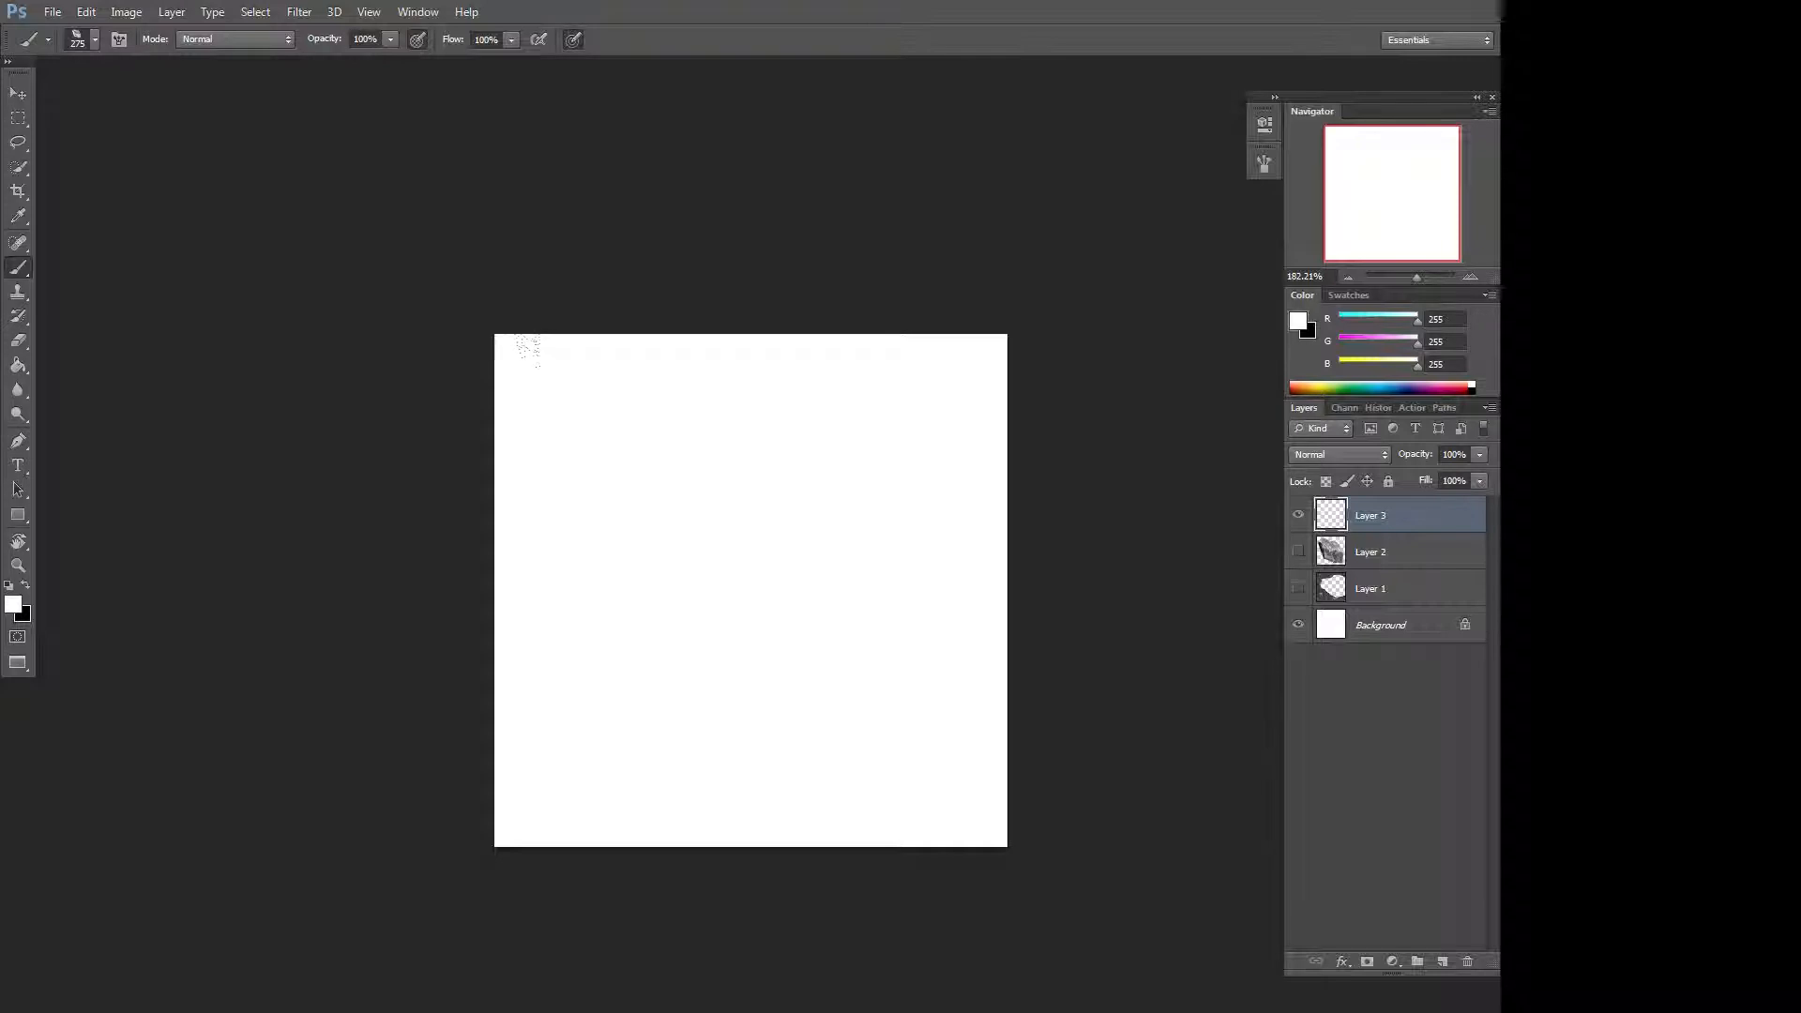
Swap the foreground colour to black and test-stamp the rock brush once, undoing the stamp.
mouse_move(706, 531)
mouse_down()
mouse_move(741, 506)
mouse_move(422, 699)
mouse_up()
key(x)
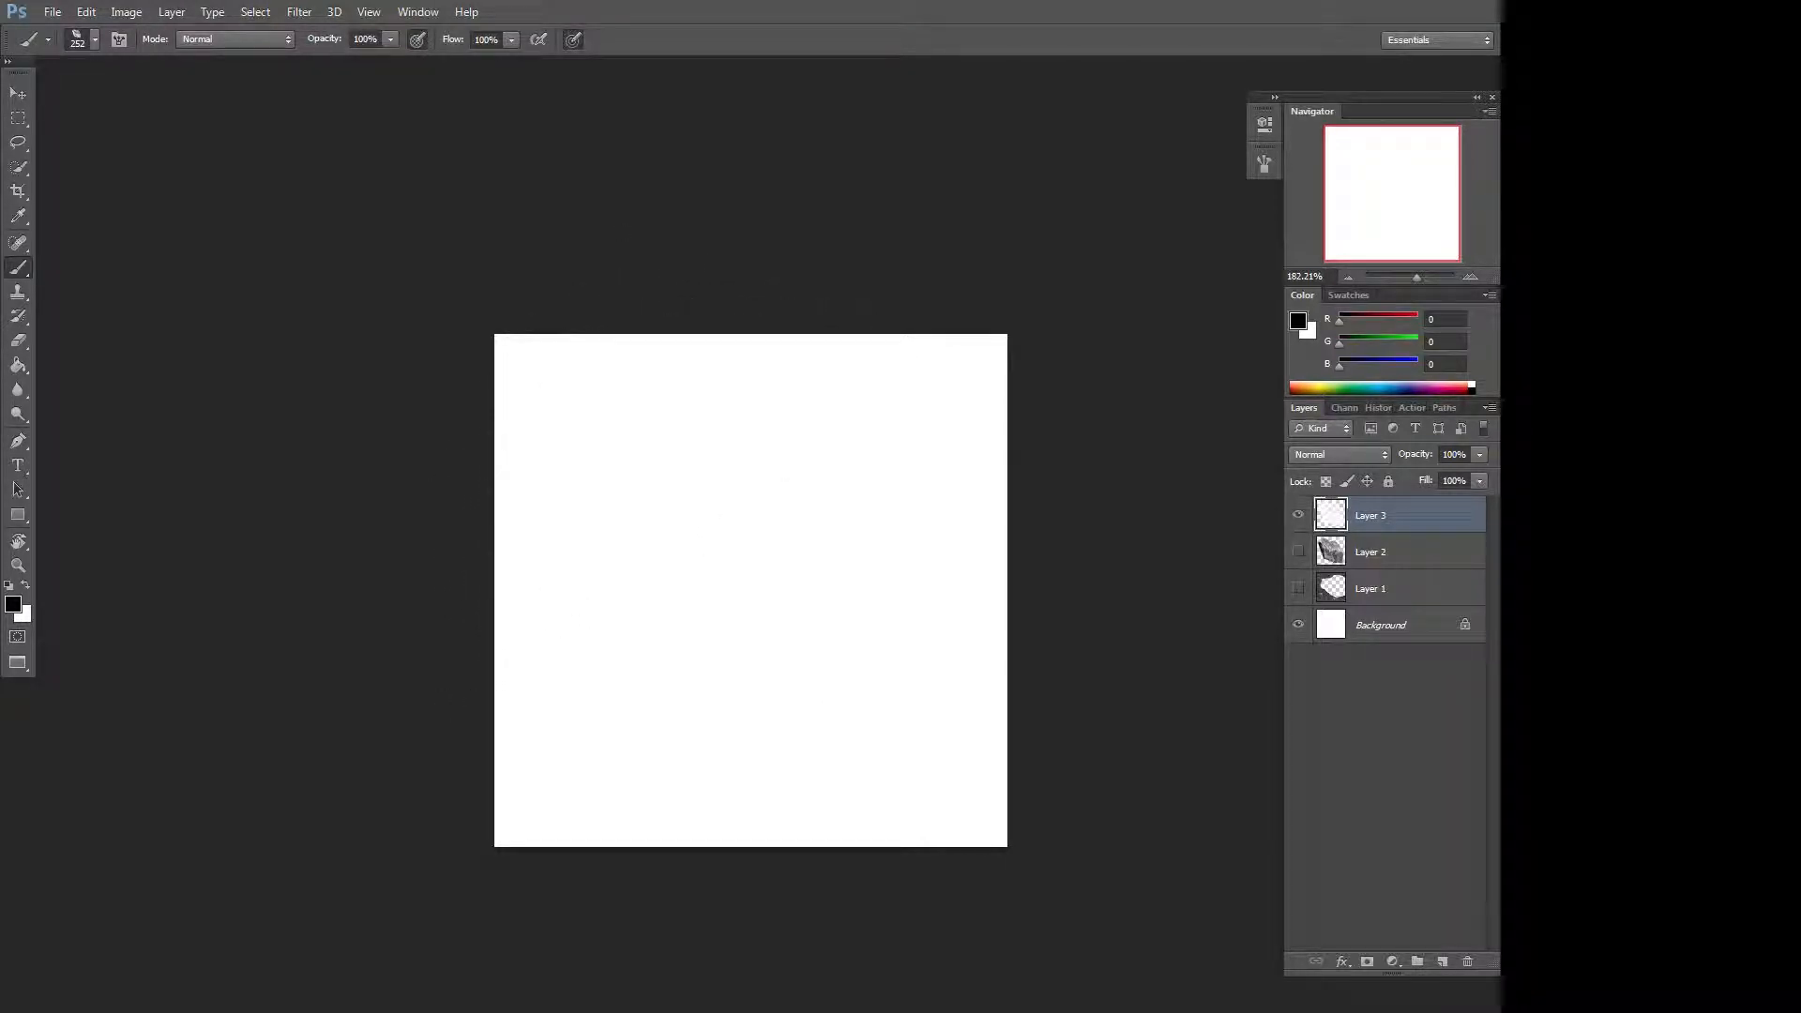
click(746, 527)
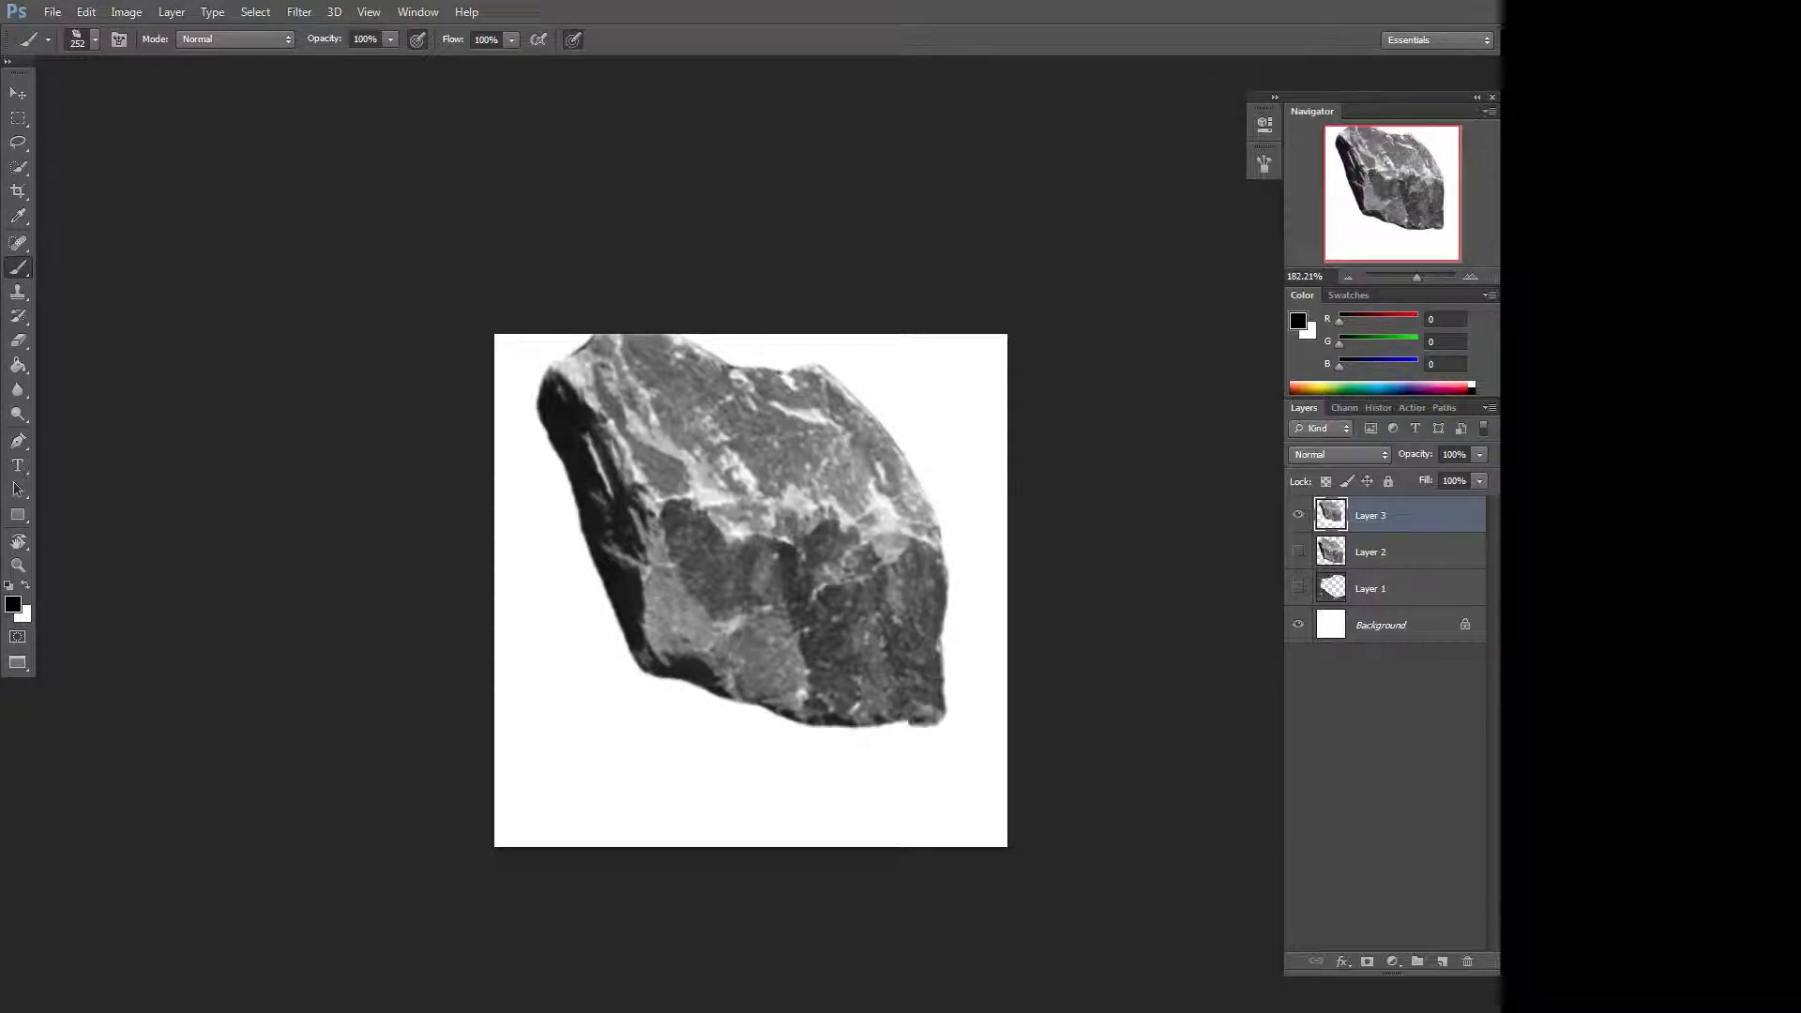
key(ctrl+z)
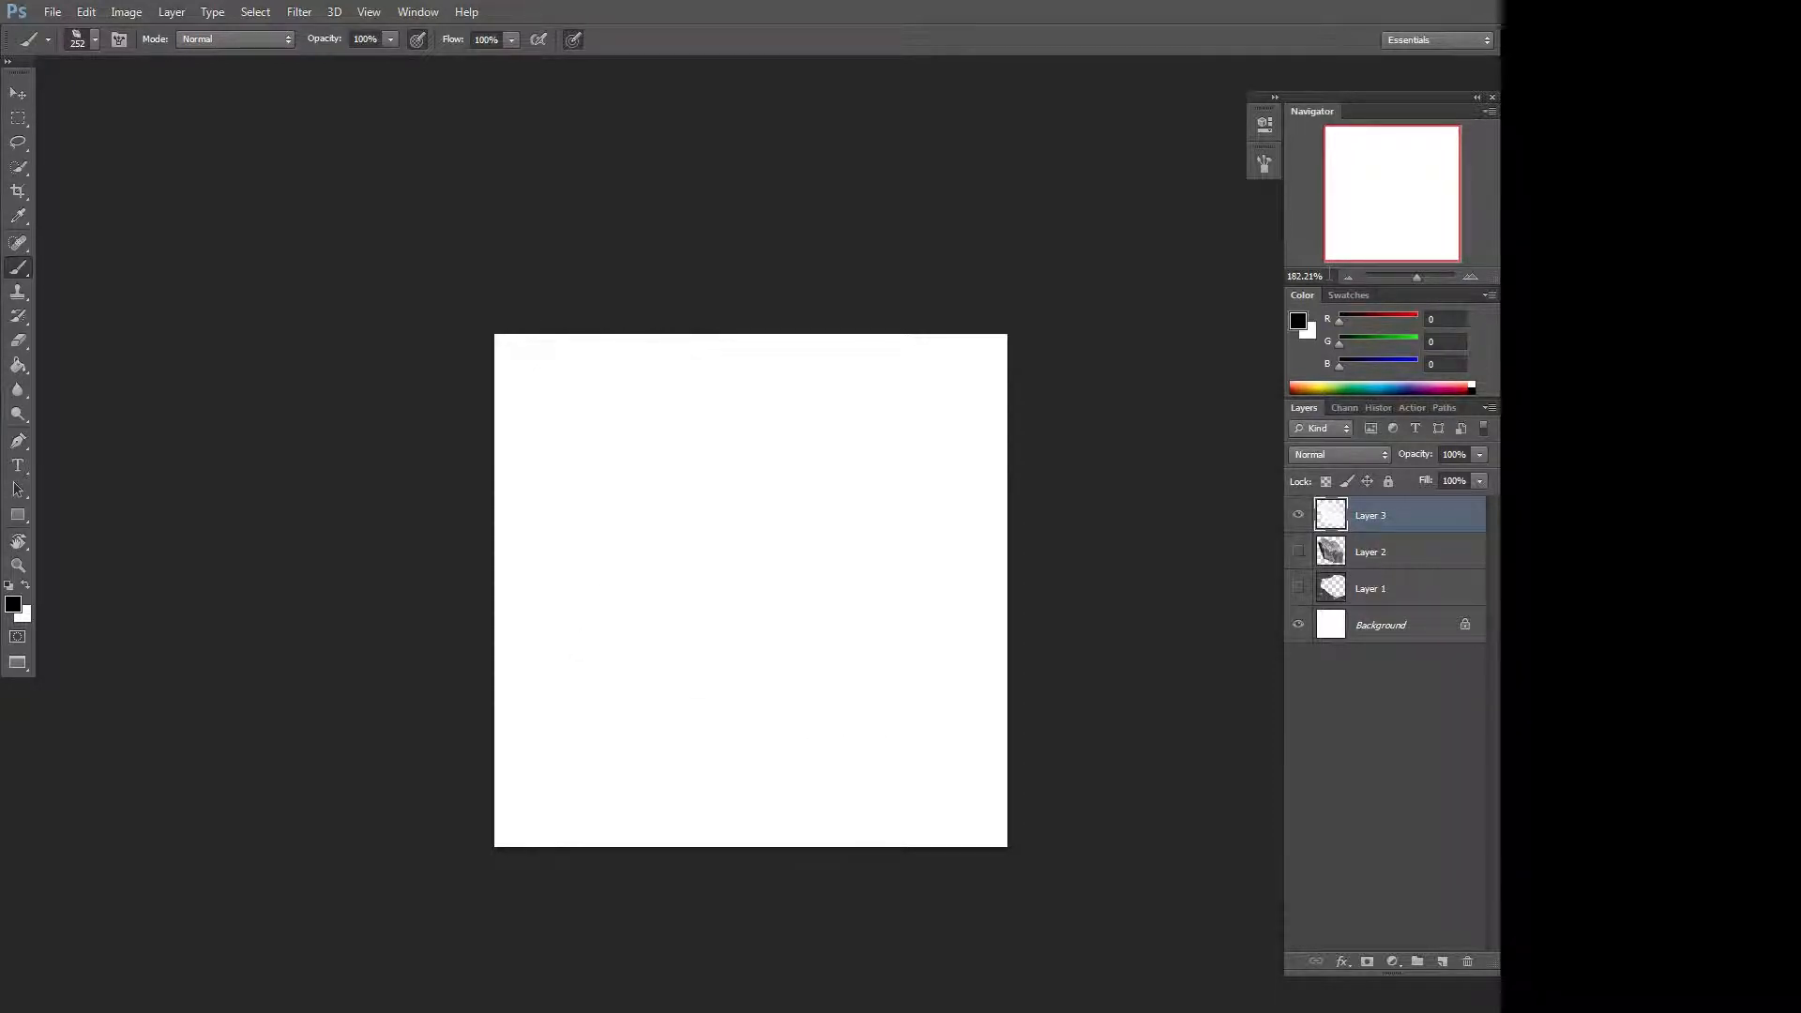
In the Brush panel, adjust Shape Dynamics and enable Scattering with 129% scatter on both axes and count 2.
click(1266, 125)
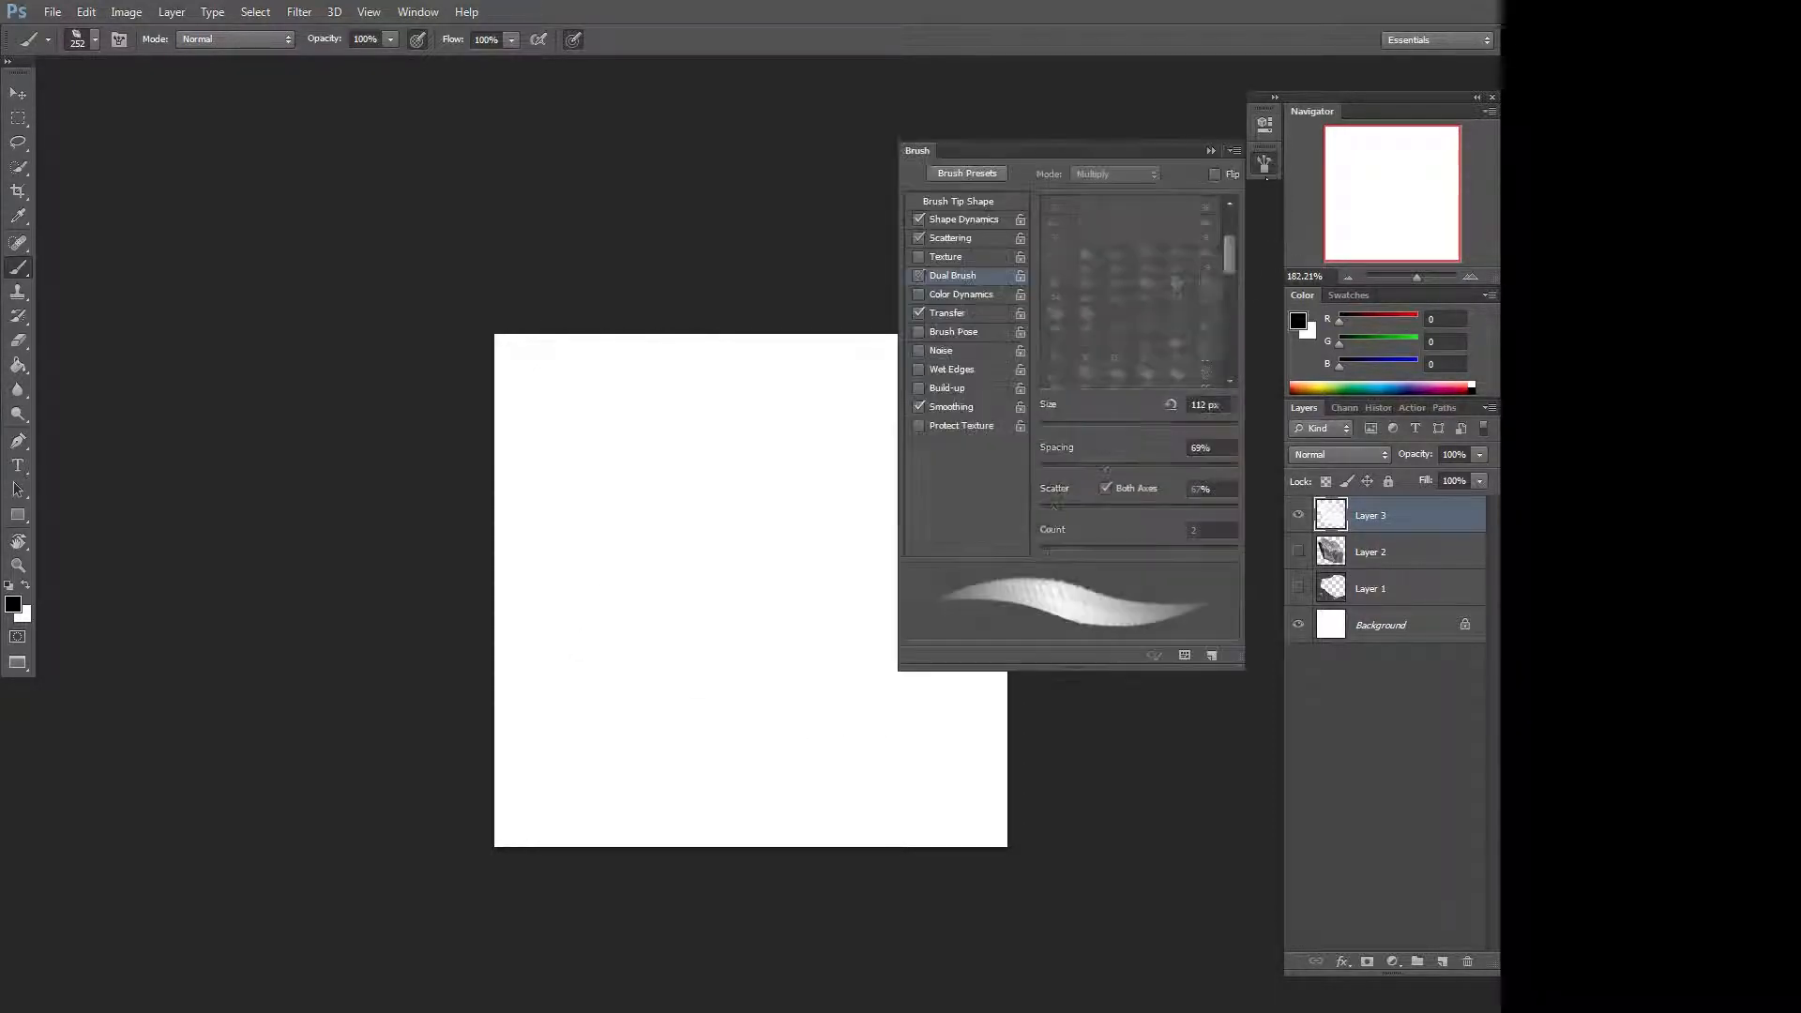
click(963, 219)
drag(1071, 341, 1125, 351)
click(969, 241)
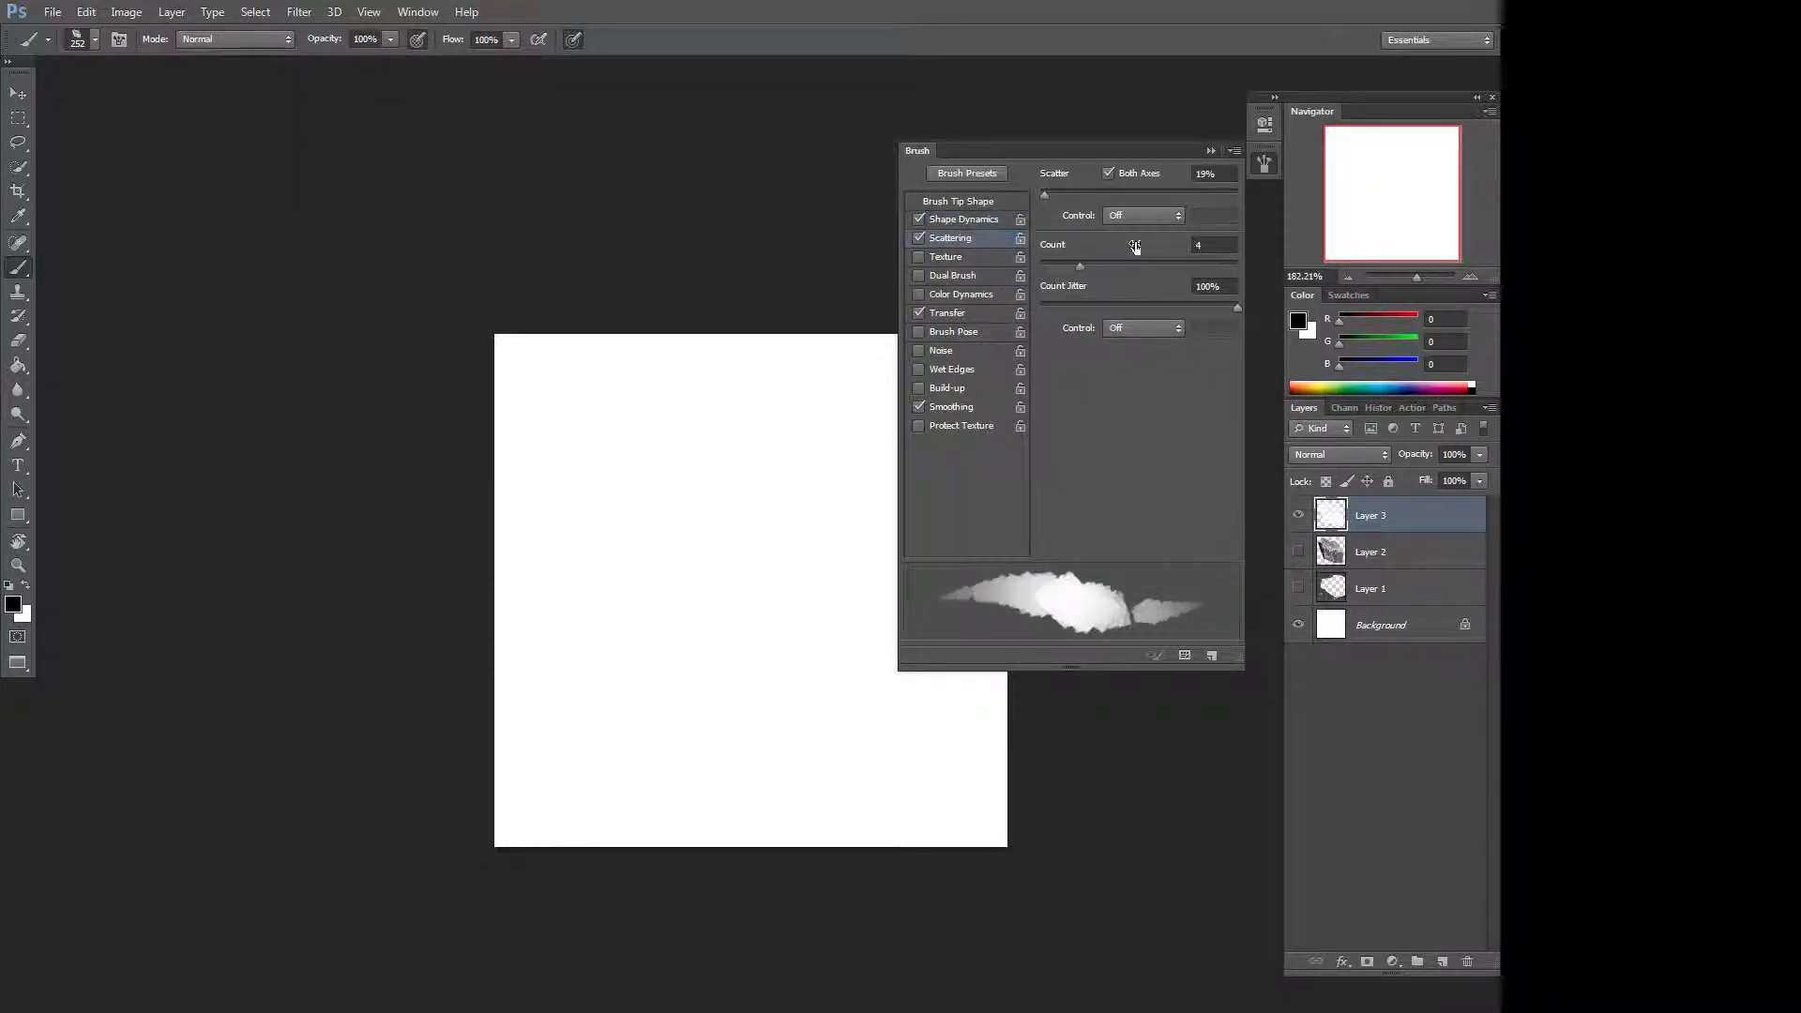
drag(1066, 194, 1066, 190)
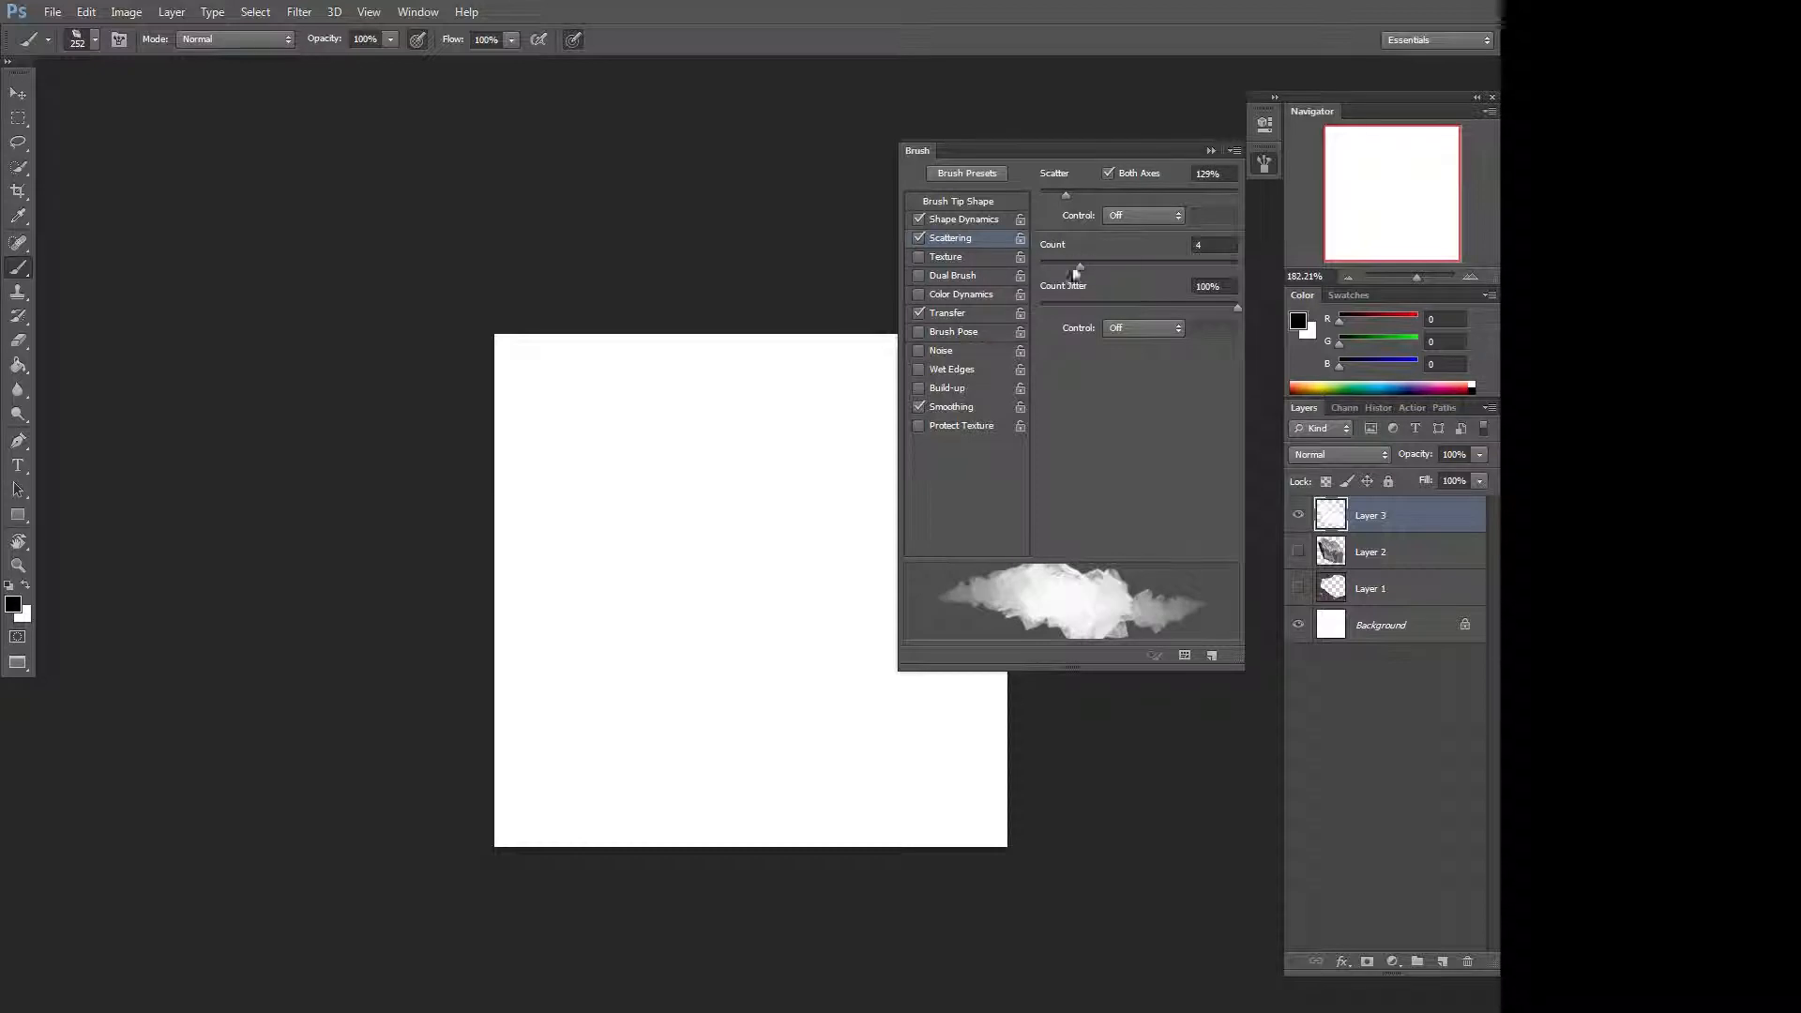
drag(1080, 270, 1052, 267)
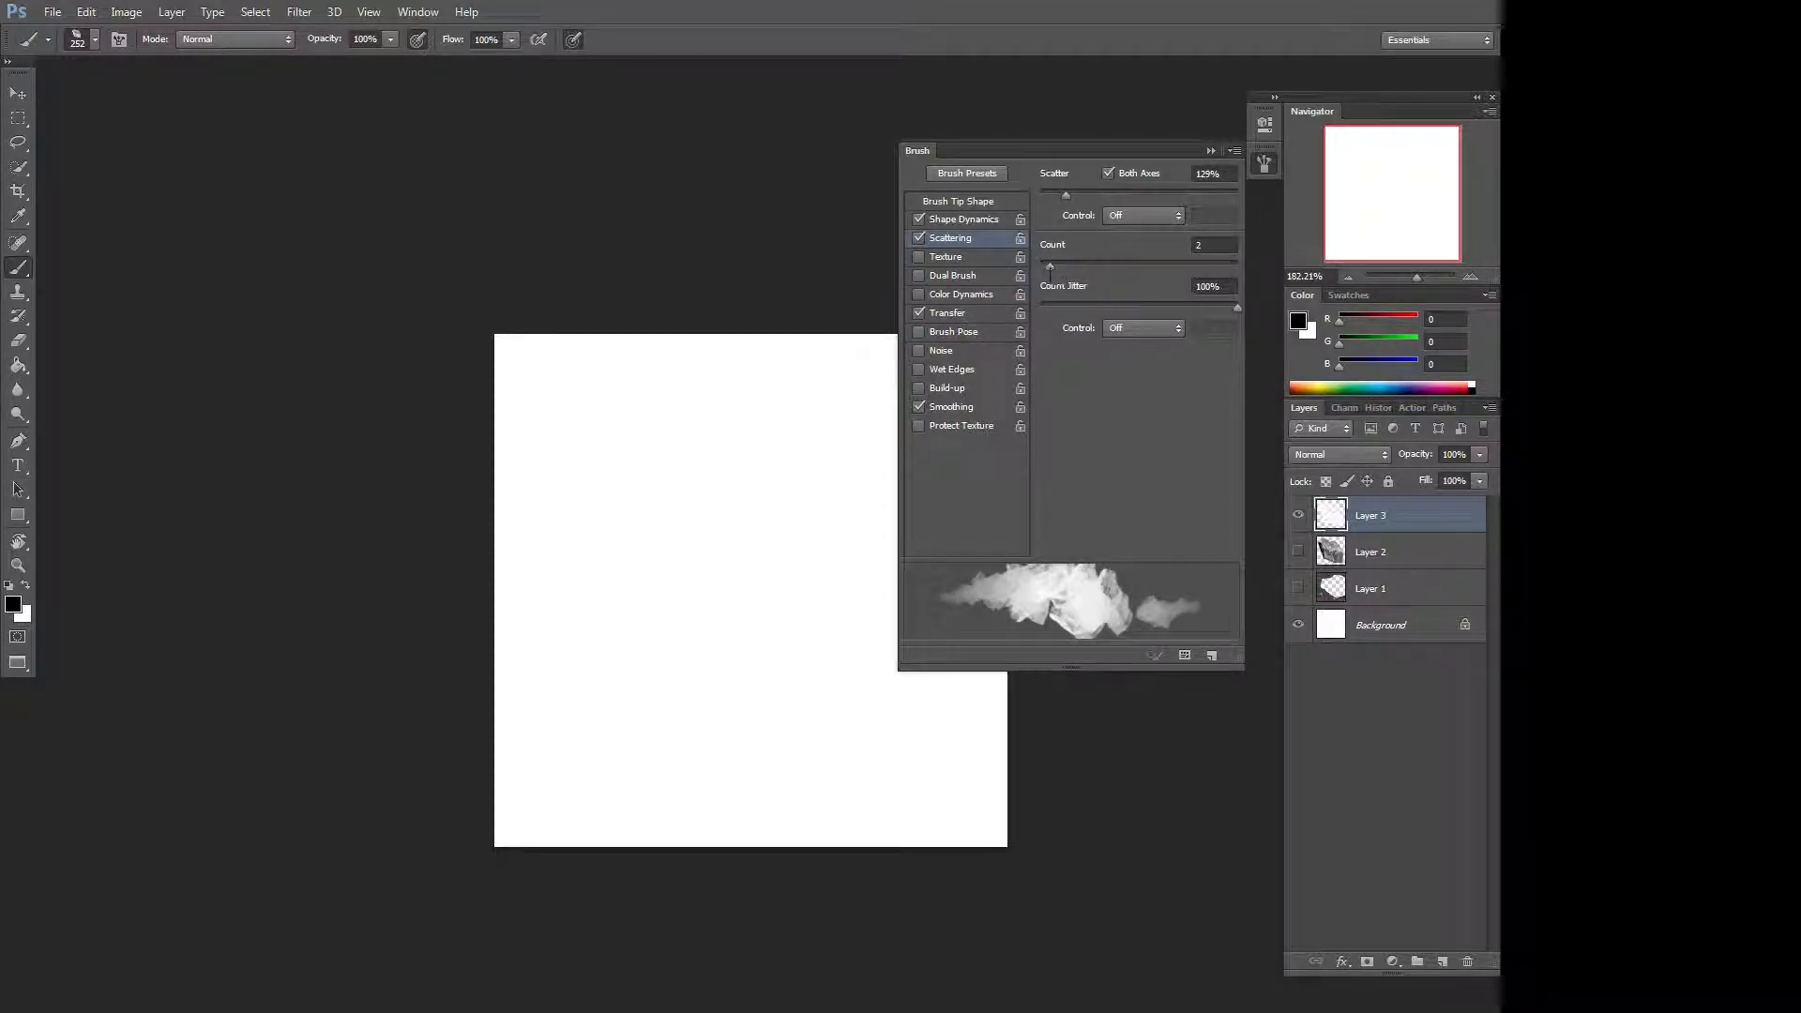
Paint trial rock-brush strokes across the lower canvas, undoing several of them.
mouse_move(525, 732)
mouse_down()
mouse_move(872, 760)
mouse_move(999, 732)
mouse_up()
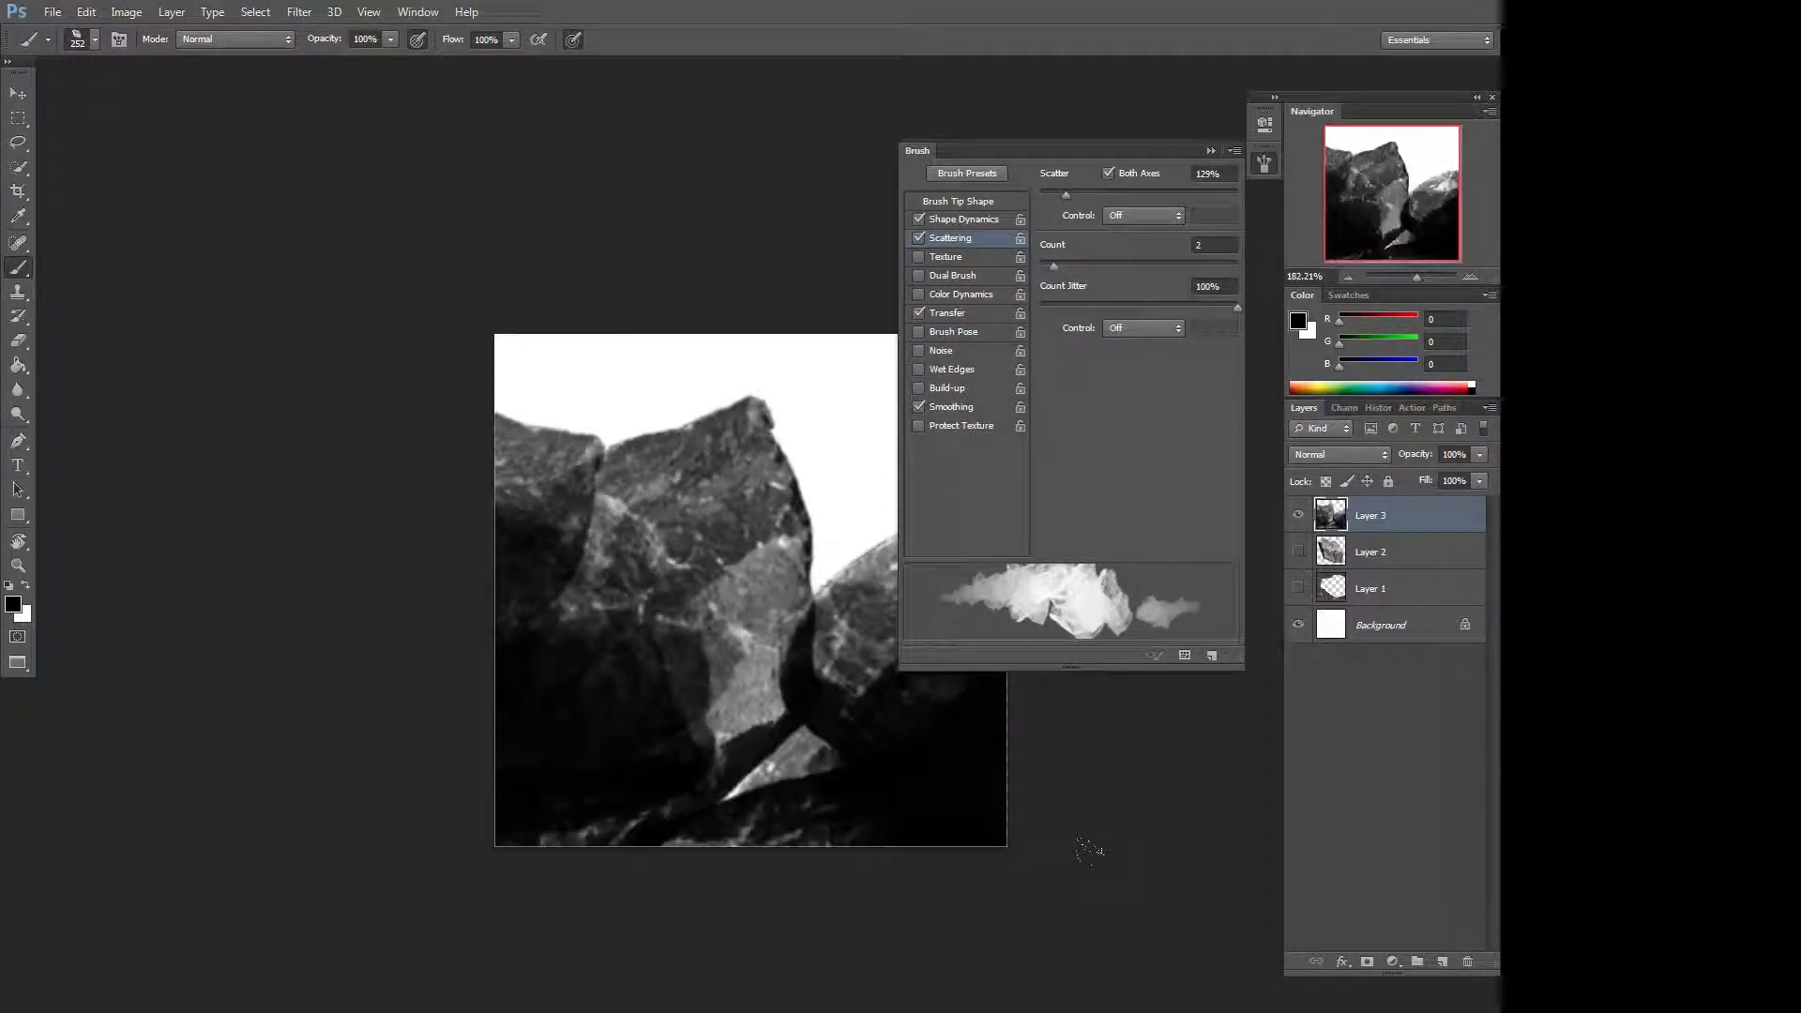
key(ctrl+z)
drag(713, 667, 640, 667)
drag(525, 657, 975, 722)
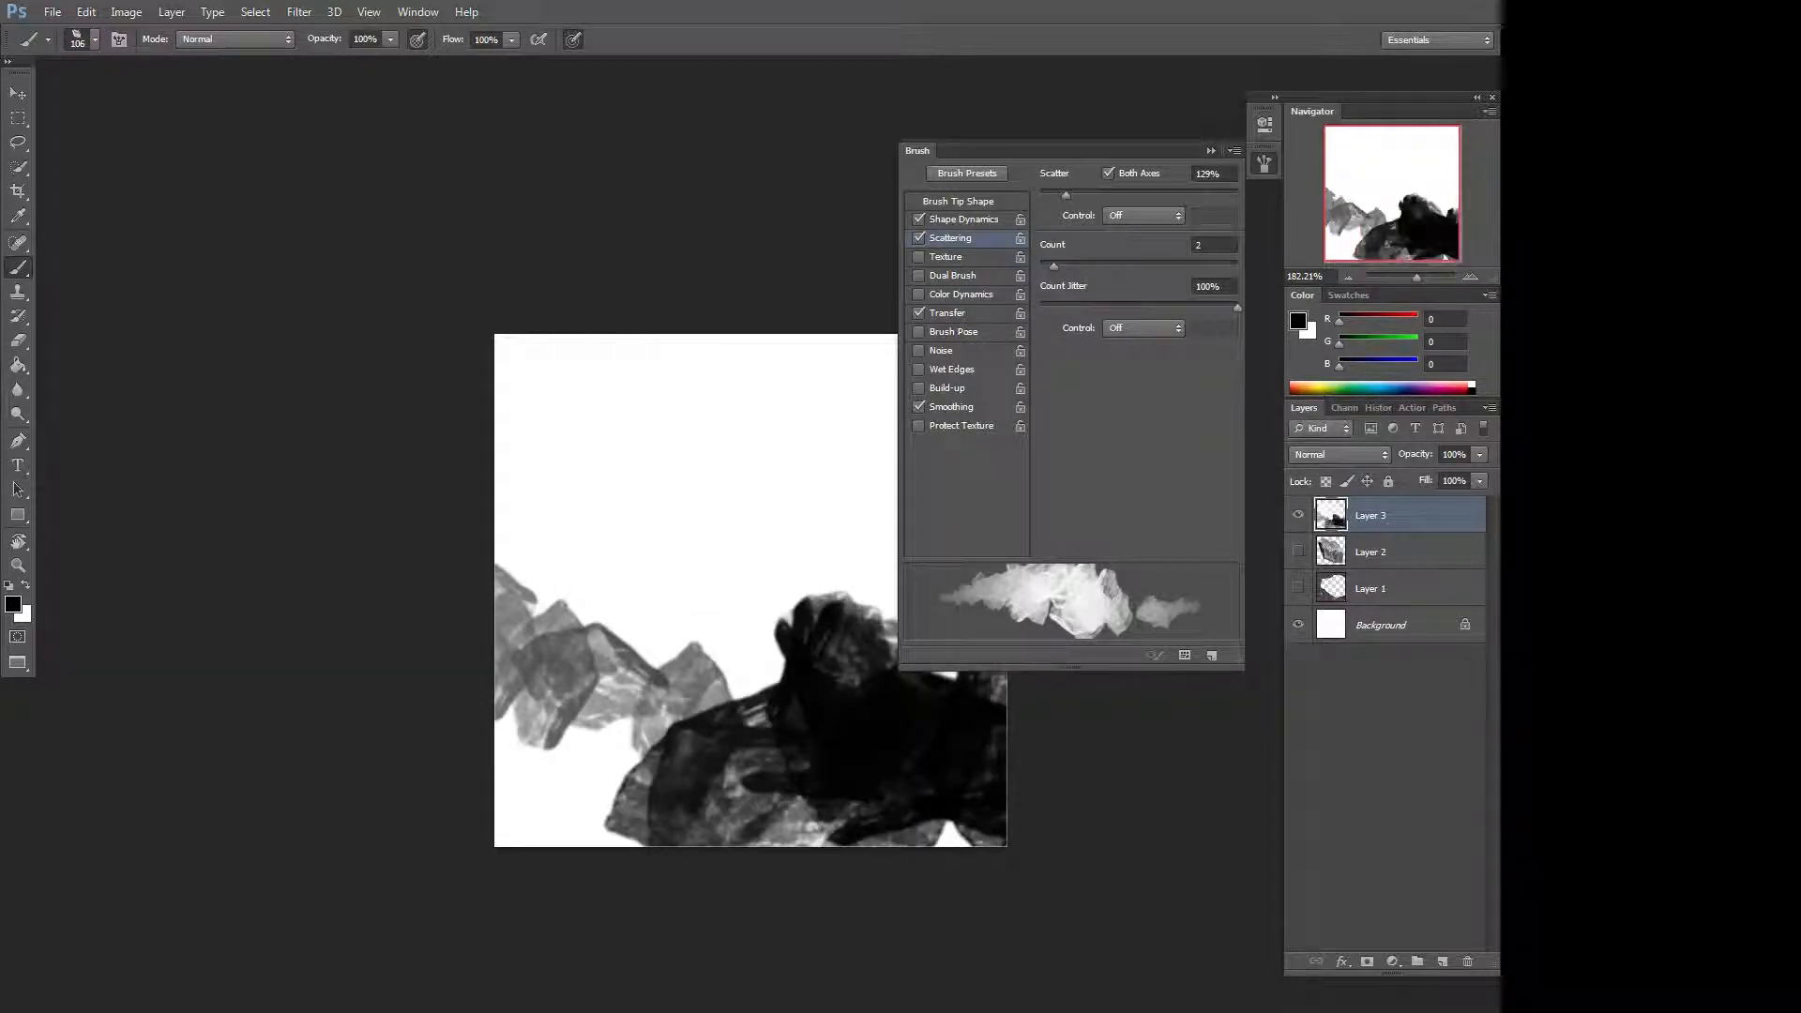
key(ctrl+z)
mouse_move(512, 713)
mouse_down()
mouse_move(732, 713)
mouse_move(938, 742)
mouse_move(891, 797)
mouse_up()
key(ctrl+z)
Paint overlapping black rock-brush strokes until they cover most of the canvas.
drag(534, 553, 853, 586)
drag(685, 591, 938, 610)
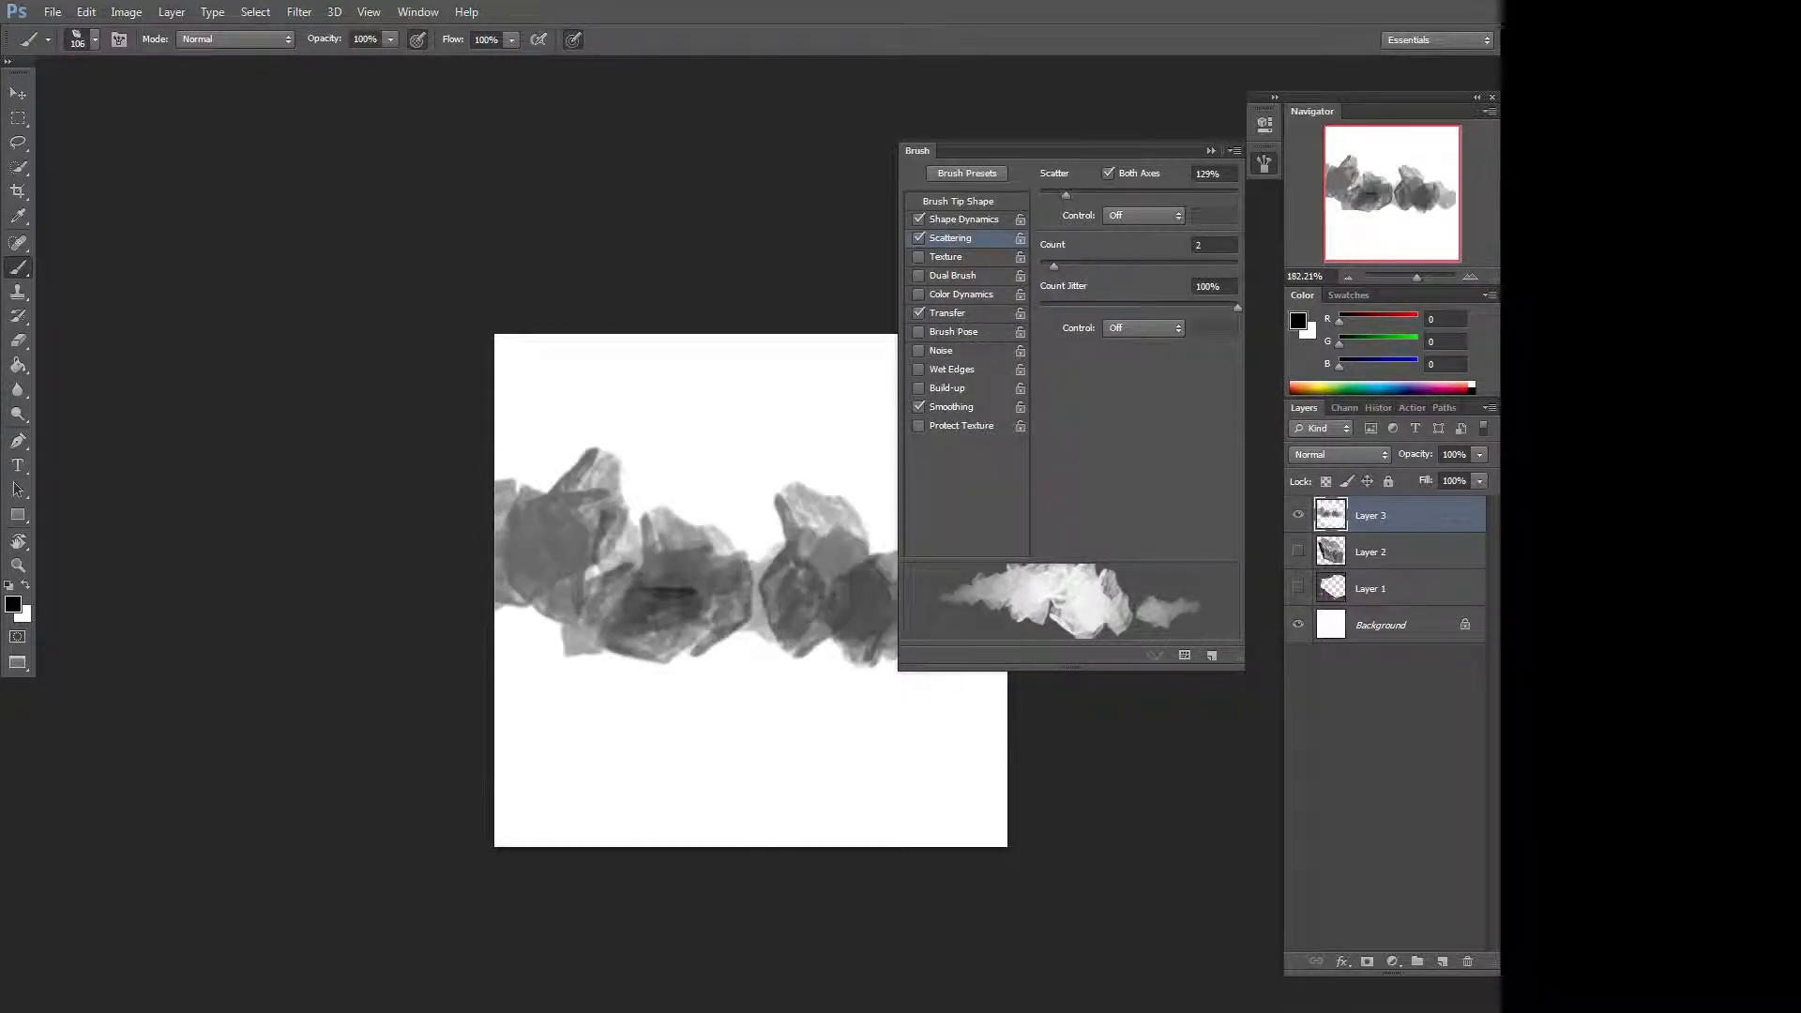
drag(610, 681, 966, 703)
drag(554, 680, 788, 699)
mouse_move(919, 769)
mouse_down()
mouse_move(563, 788)
mouse_move(938, 779)
mouse_move(525, 713)
mouse_move(798, 657)
mouse_up()
mouse_move(657, 689)
mouse_down()
mouse_move(581, 610)
mouse_move(732, 695)
mouse_up()
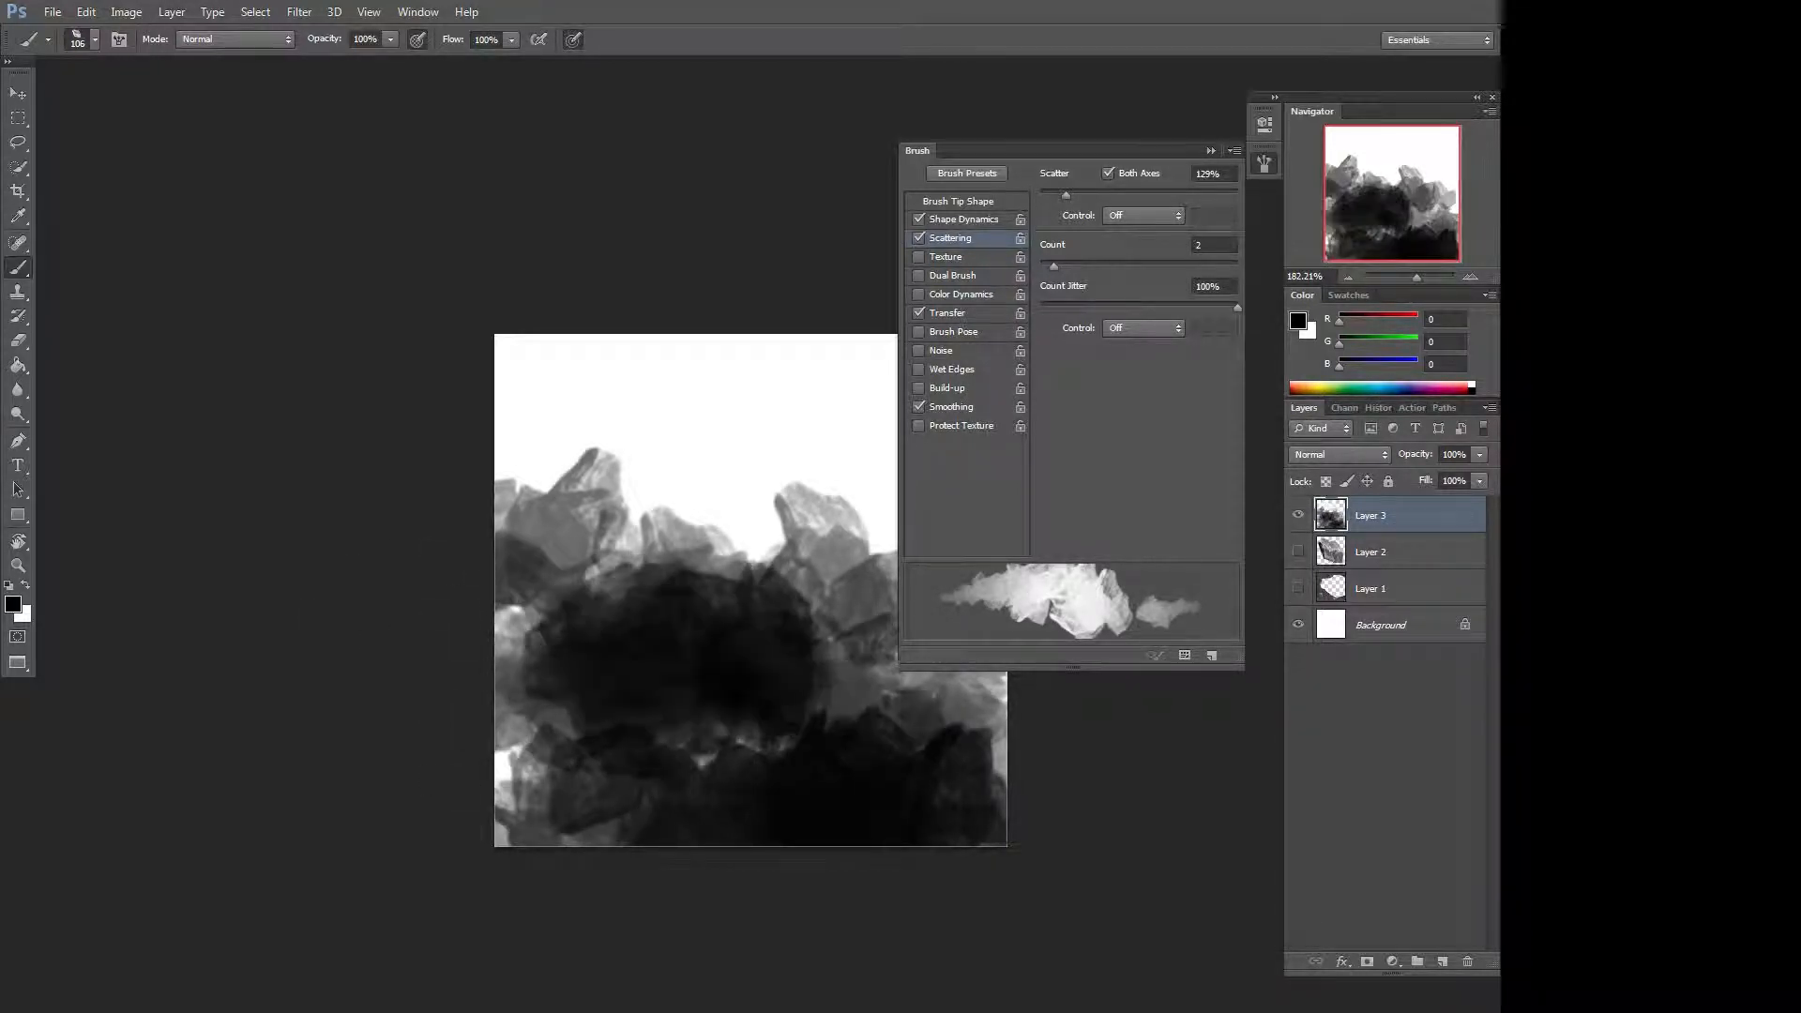
drag(1037, 888, 818, 926)
mouse_move(680, 718)
mouse_down()
mouse_move(765, 694)
mouse_move(751, 867)
mouse_move(399, 844)
mouse_move(289, 798)
mouse_up()
drag(427, 807, 626, 691)
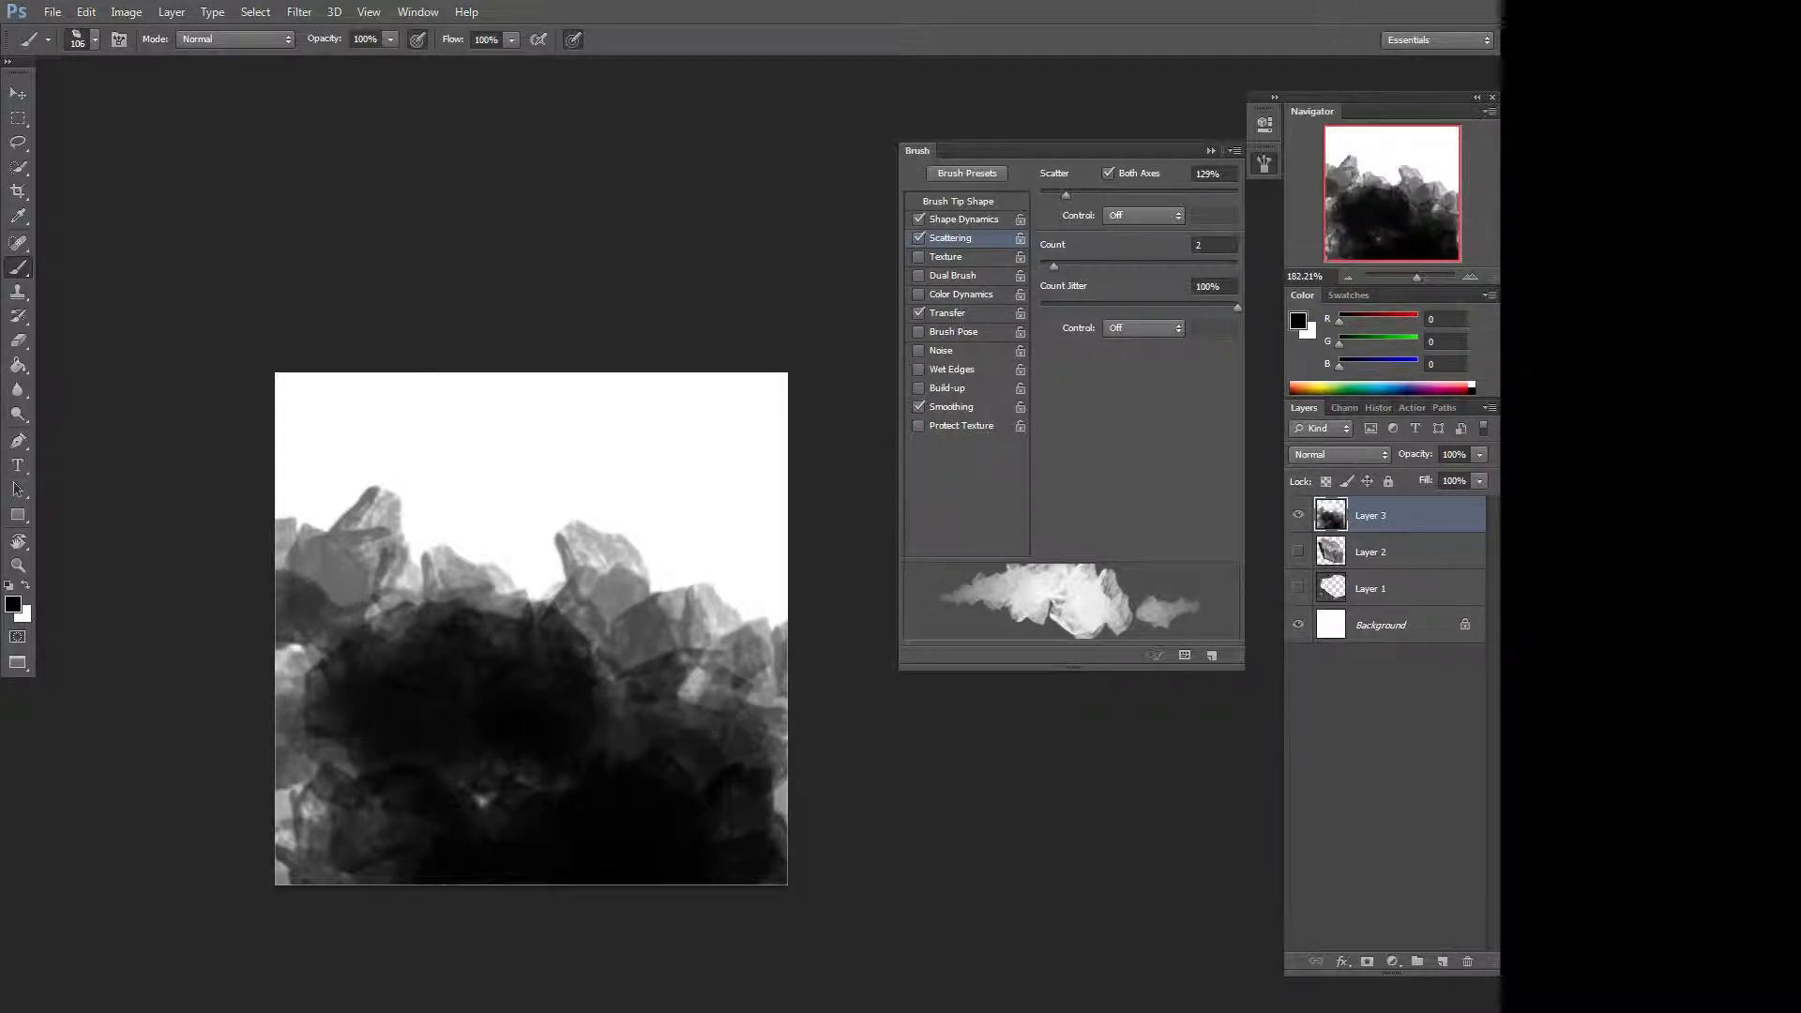
drag(615, 498, 667, 511)
click(504, 493)
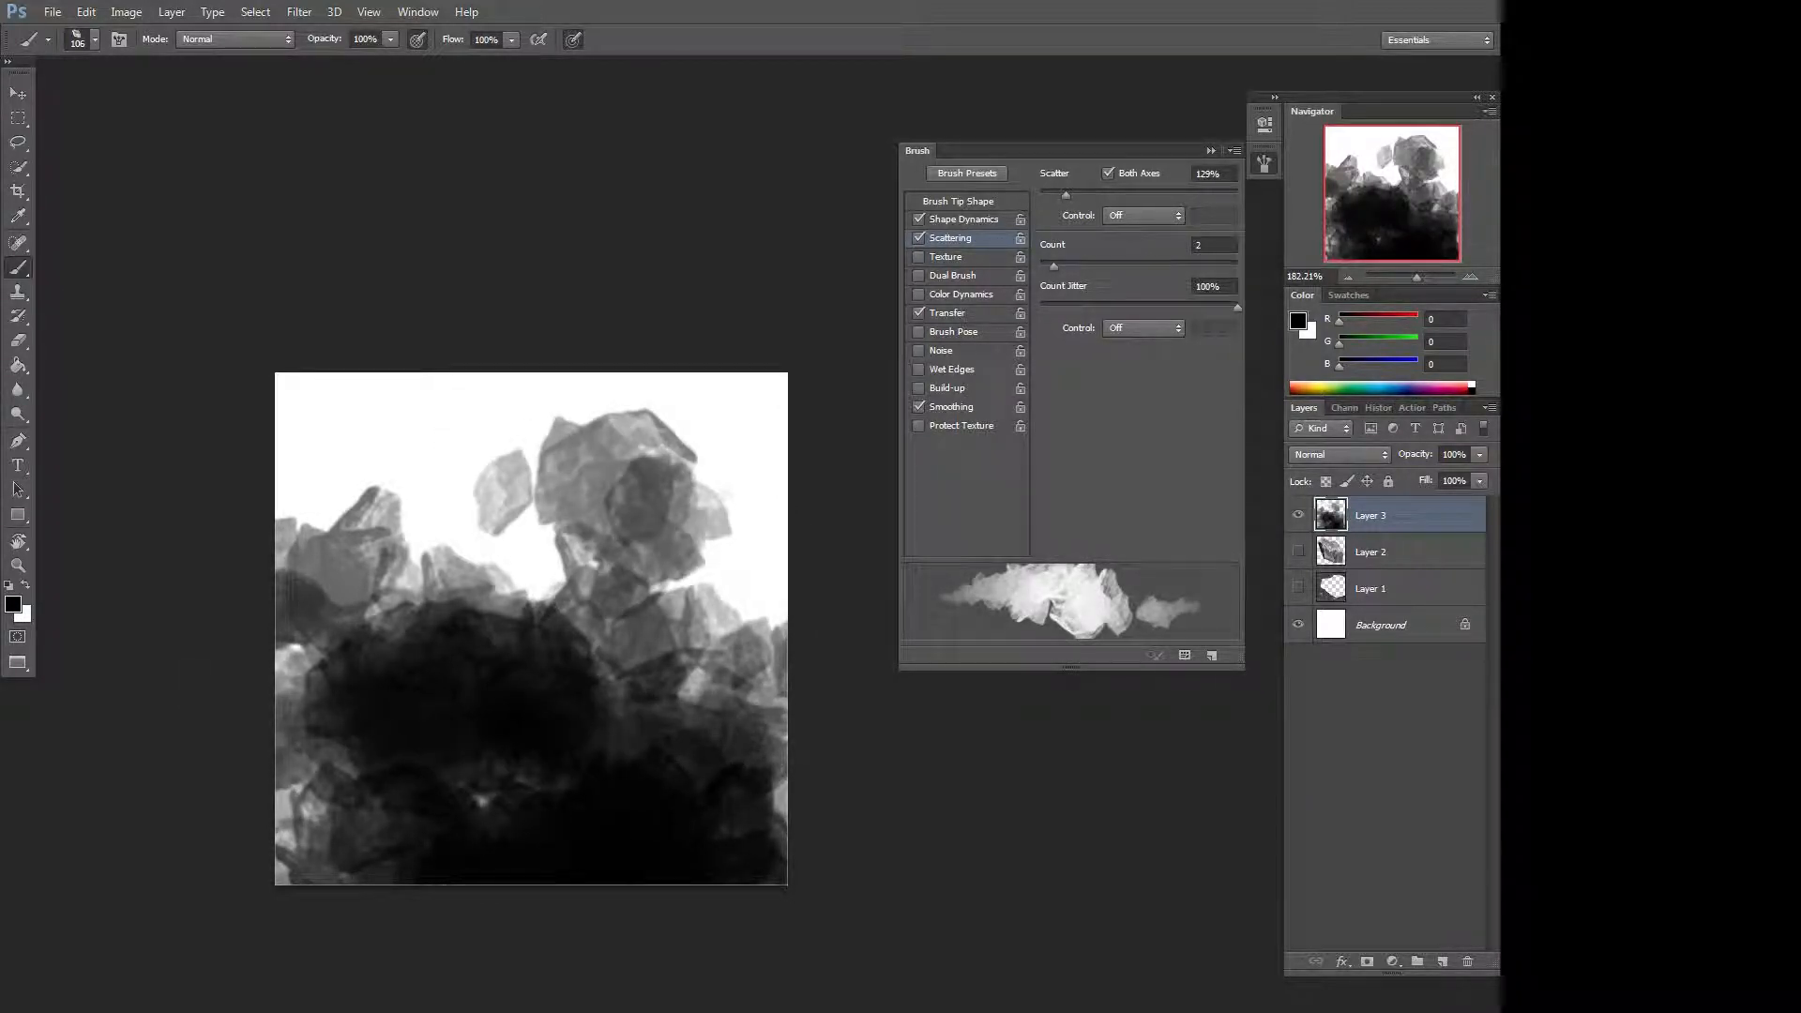
mouse_move(343, 478)
mouse_down()
mouse_move(385, 446)
mouse_move(354, 498)
mouse_move(718, 427)
mouse_up()
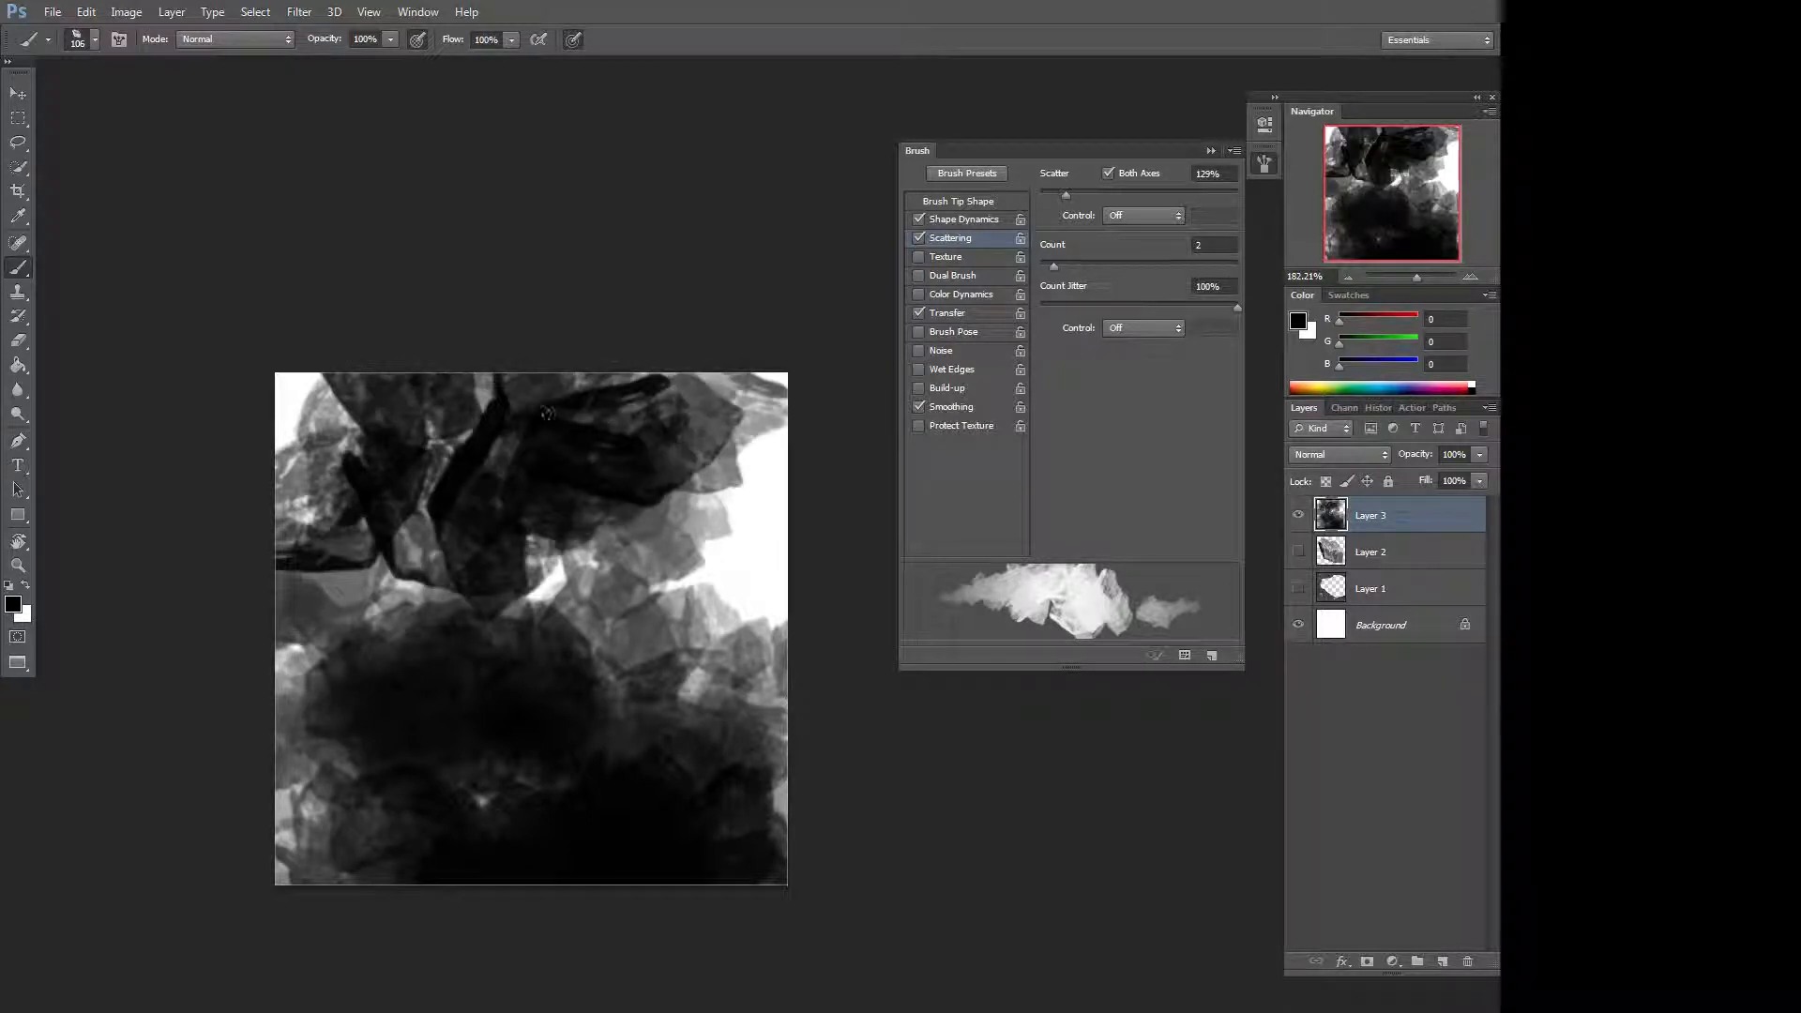
Swap the foreground to white and paint light rock shapes over the dark lower area.
key(x)
drag(430, 709, 469, 797)
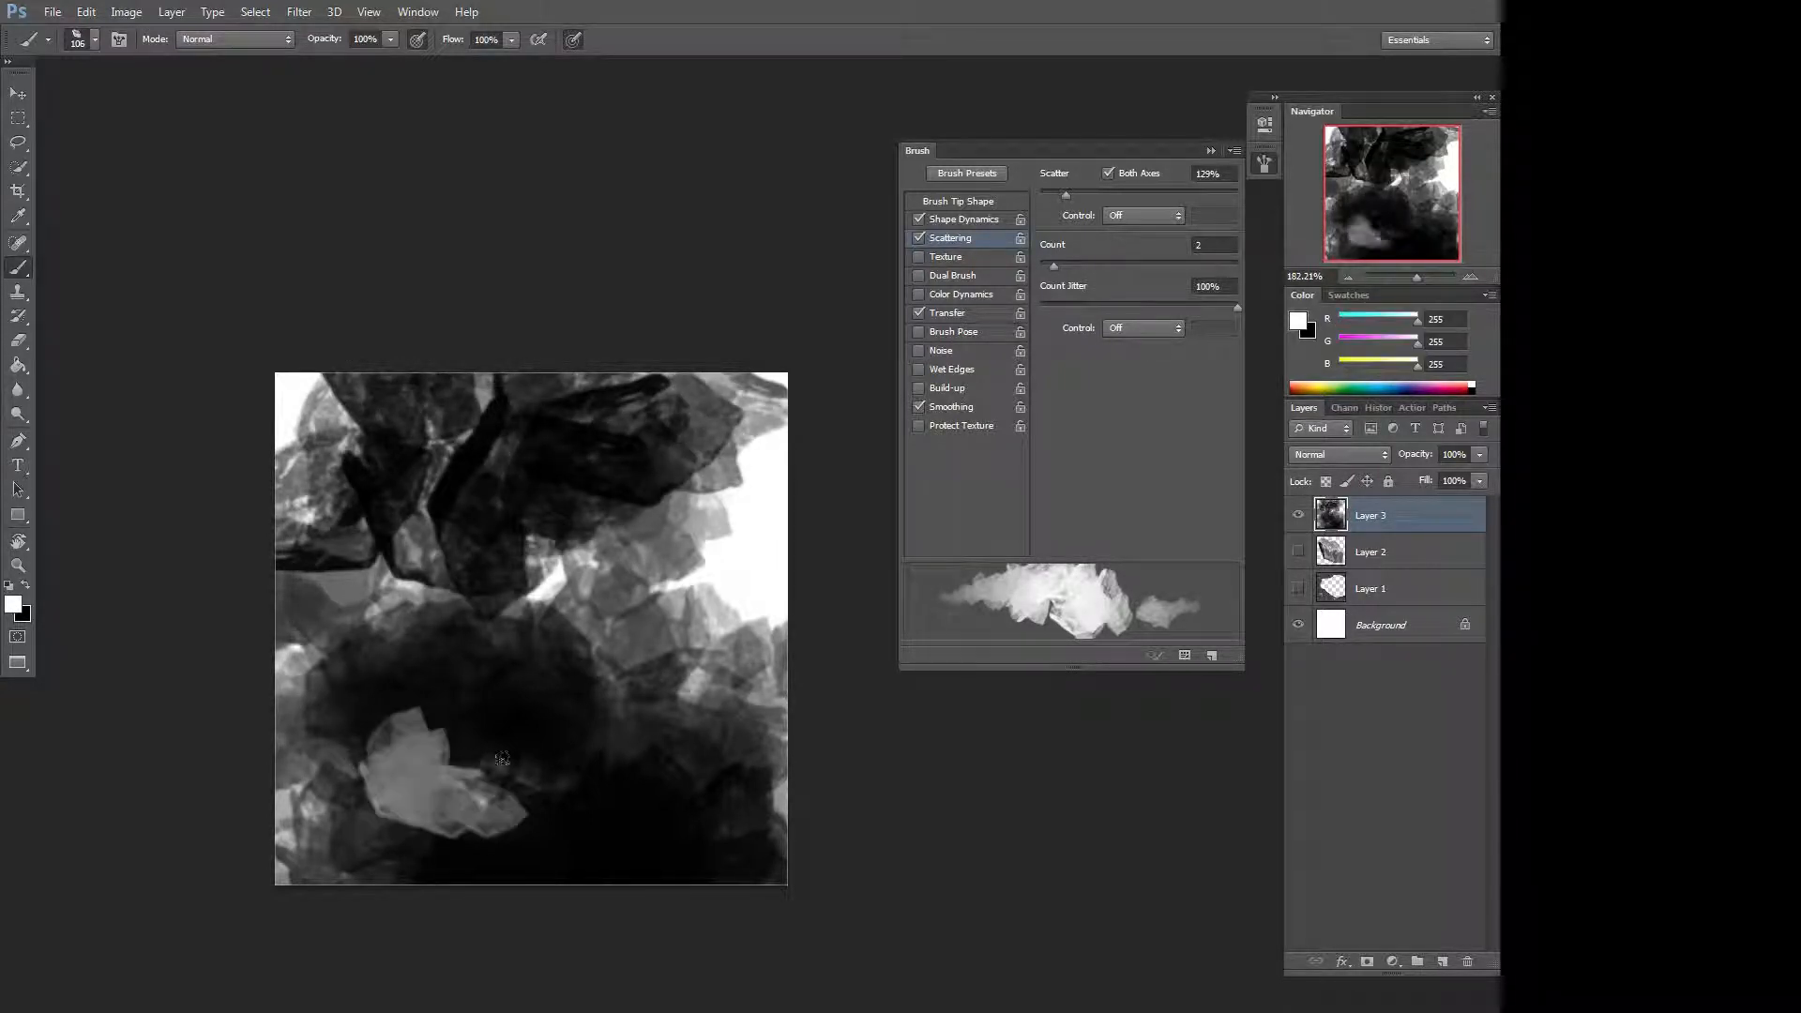
drag(593, 825, 677, 796)
mouse_move(591, 699)
mouse_down()
mouse_move(568, 798)
mouse_move(309, 853)
mouse_up()
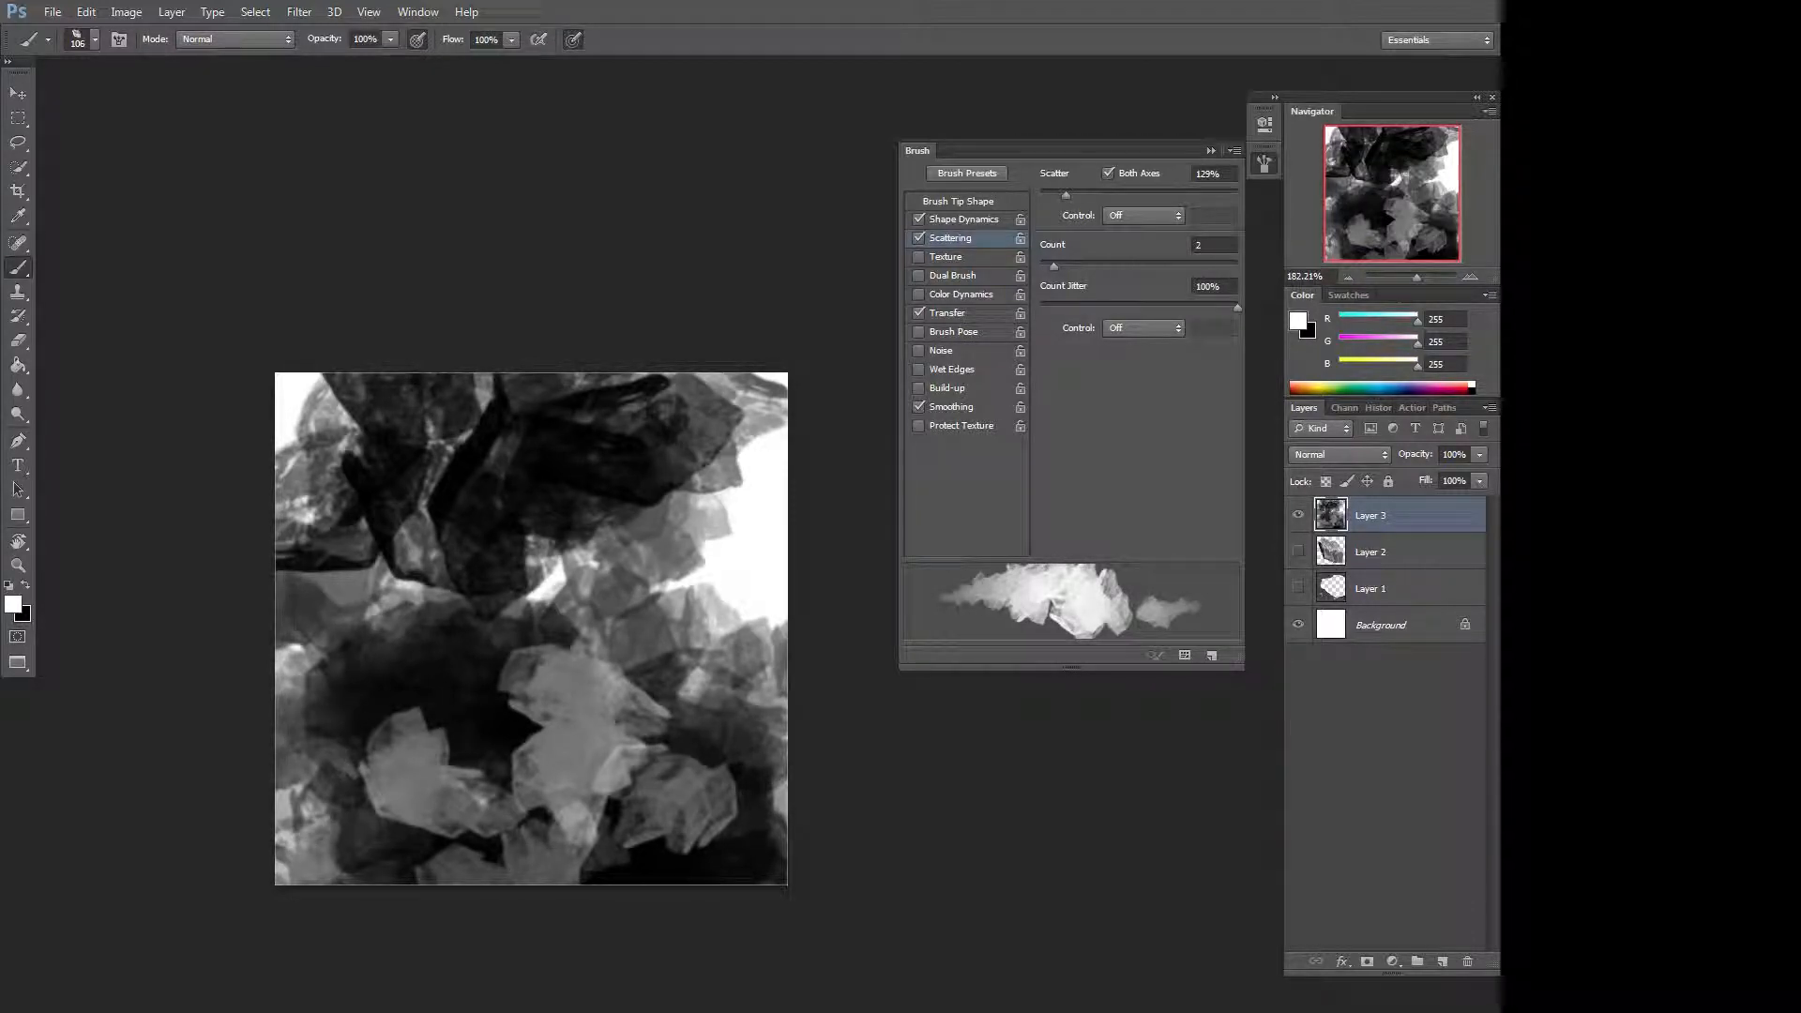
Clear everything painted on the new layer and deselect.
key(ctrl+a)
key(Delete)
key(ctrl+d)
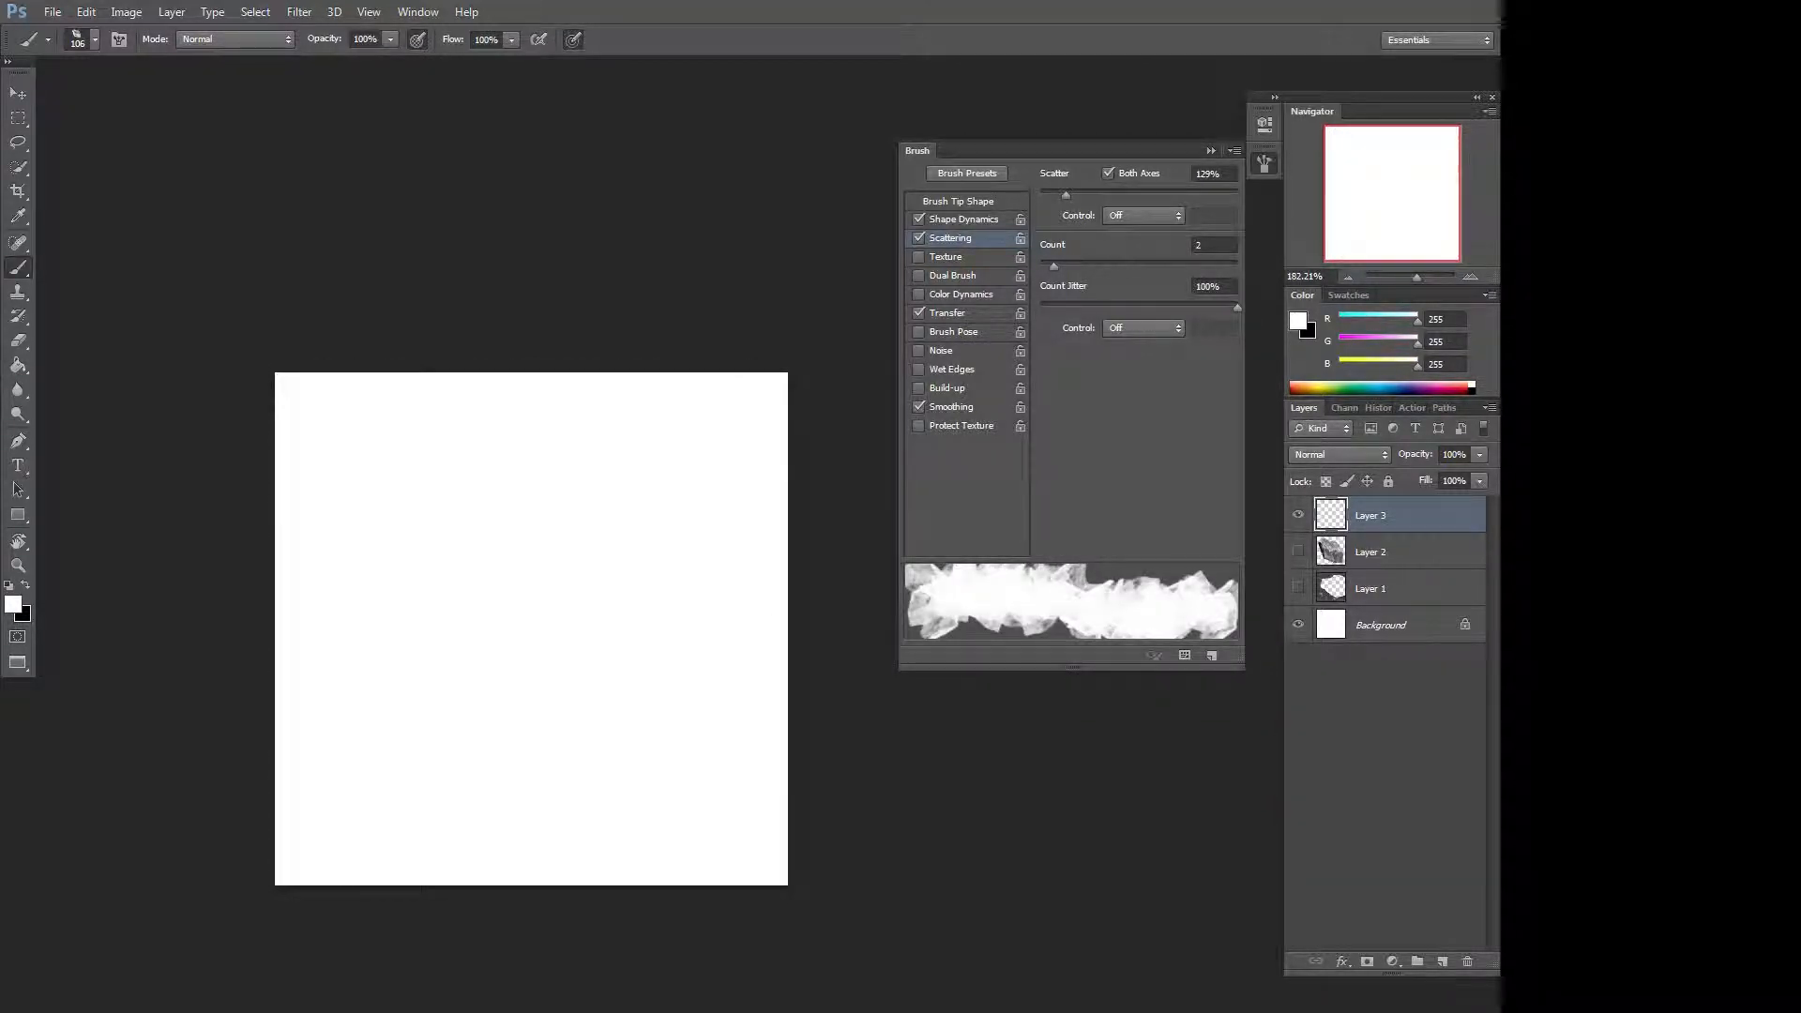